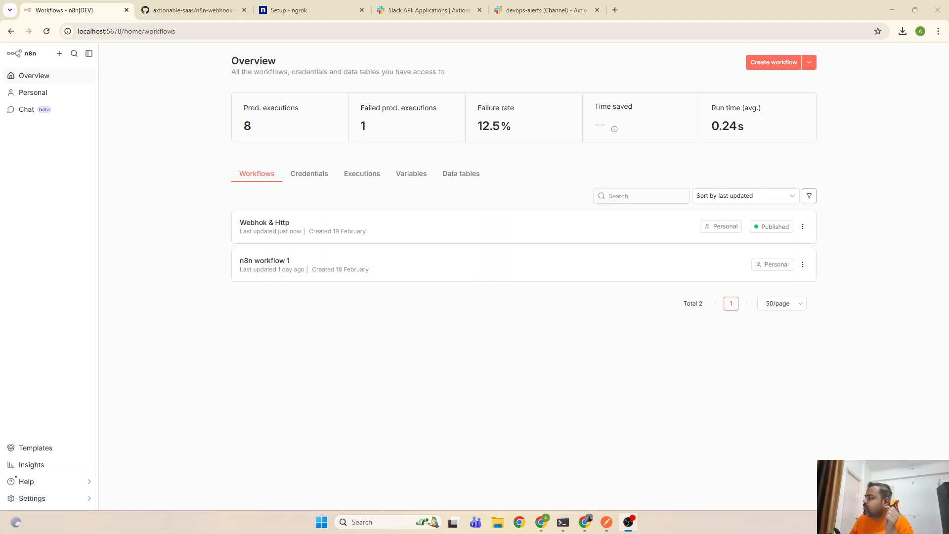
Create a blank workflow and rename it 'Github to Slack - DevOps Automation'
{"action": "left_click", "coordinate": [774, 63]}
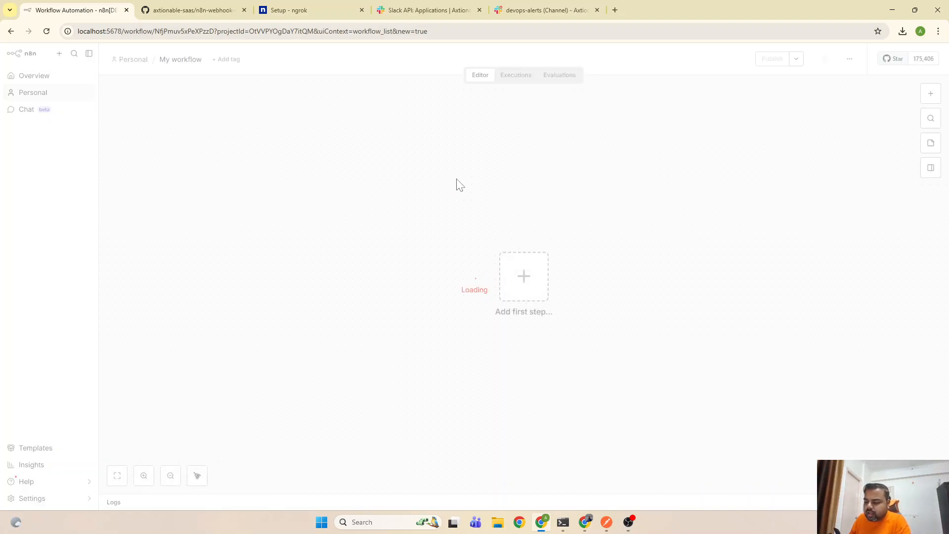
{"action": "left_click", "coordinate": [193, 60]}
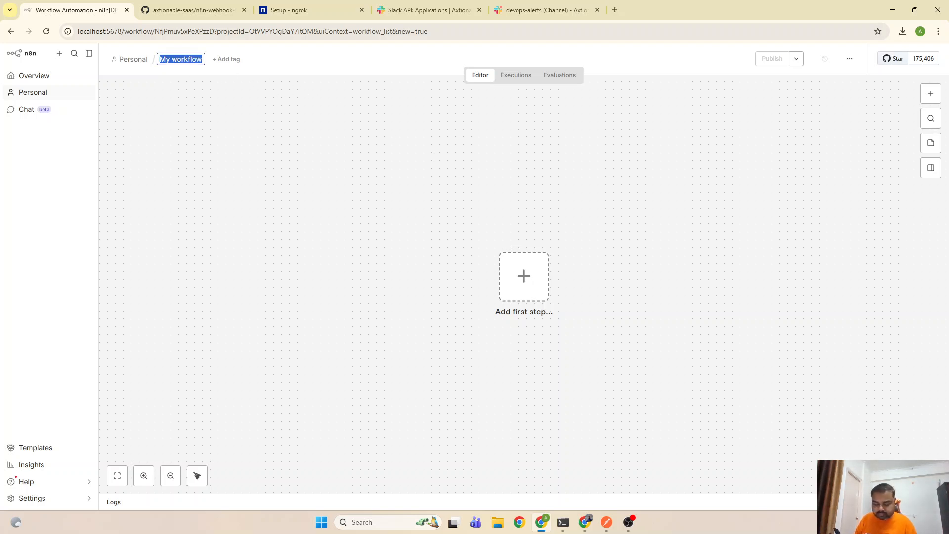
{"action": "type", "text": "Github"}
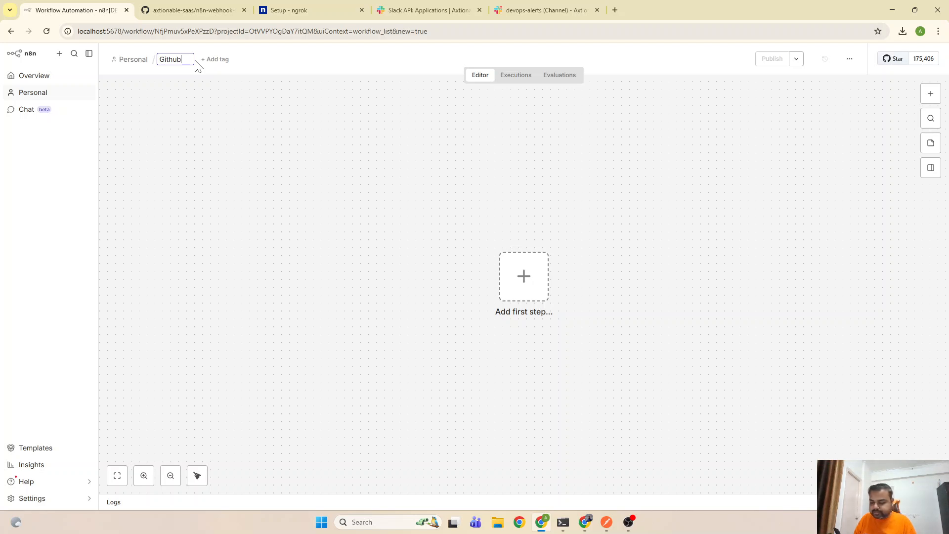
{"action": "type", "text": " to S"}
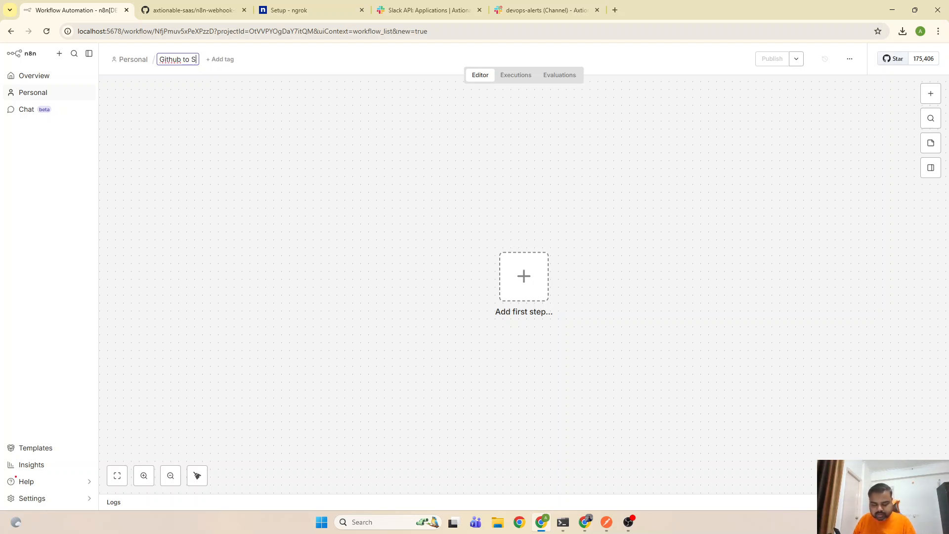
{"action": "type", "text": "lack -"}
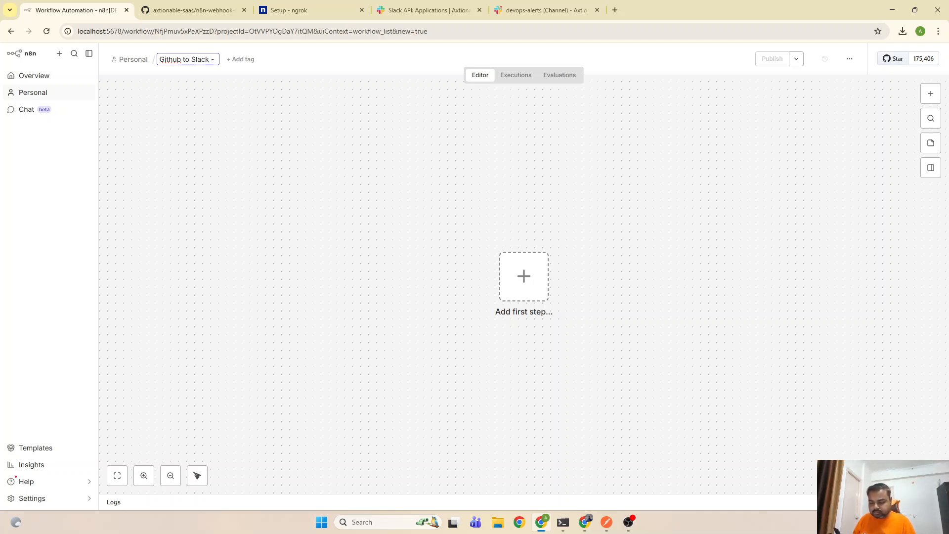
{"action": "type", "text": " DevOps"}
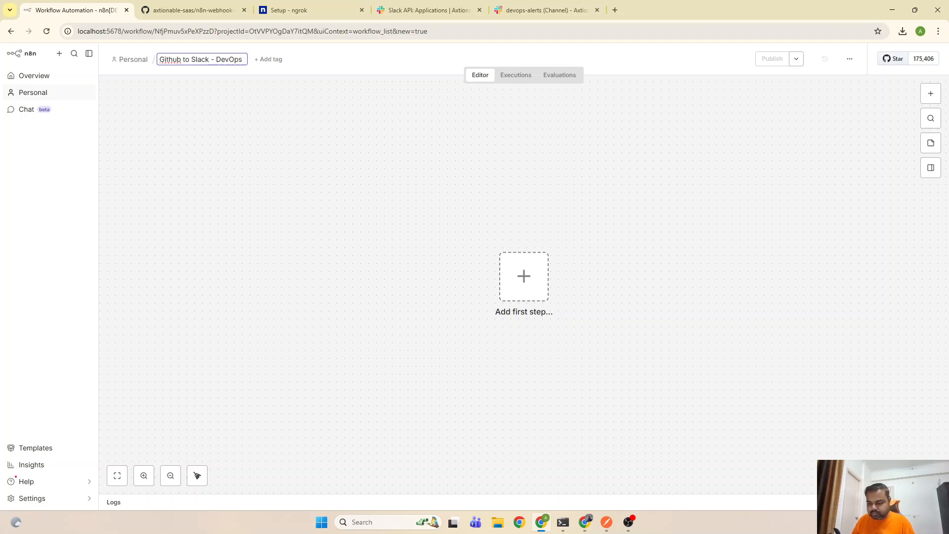
{"action": "type", "text": " Automatio"}
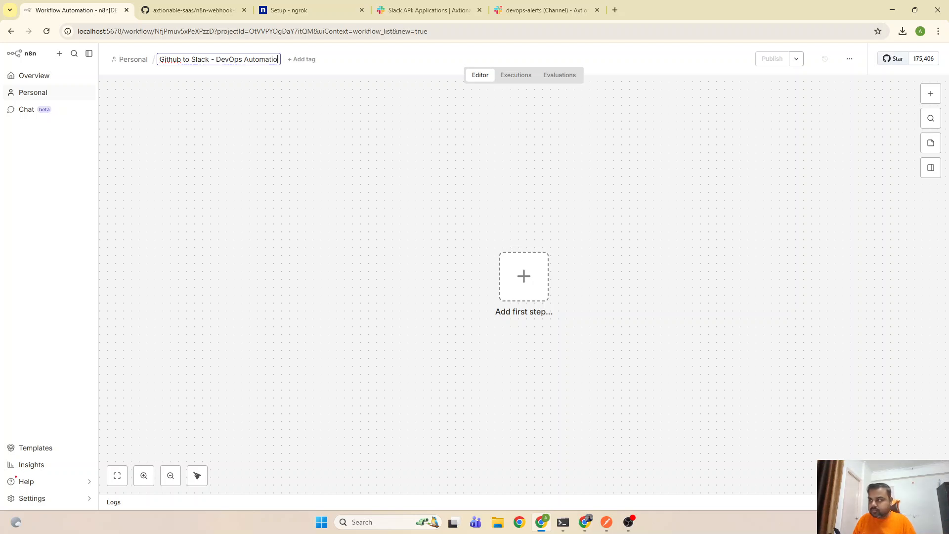
{"action": "type", "text": "n"}
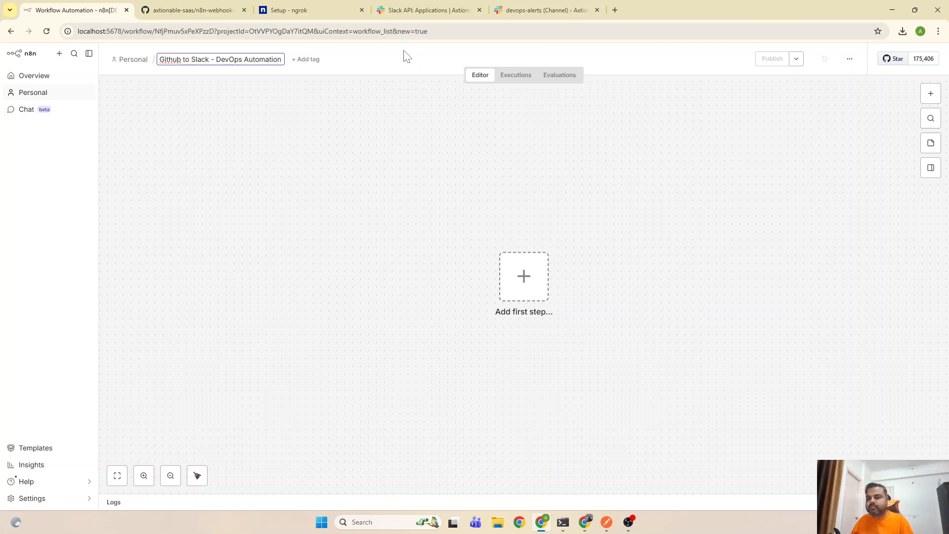
{"action": "left_click", "coordinate": [404, 51]}
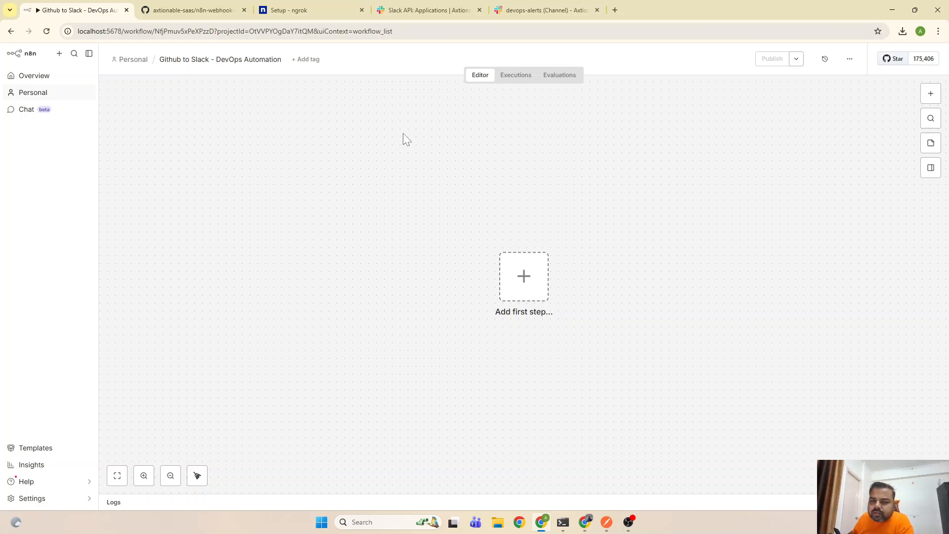
Add a Webhook trigger as the workflow's first step
{"action": "left_click", "coordinate": [520, 272]}
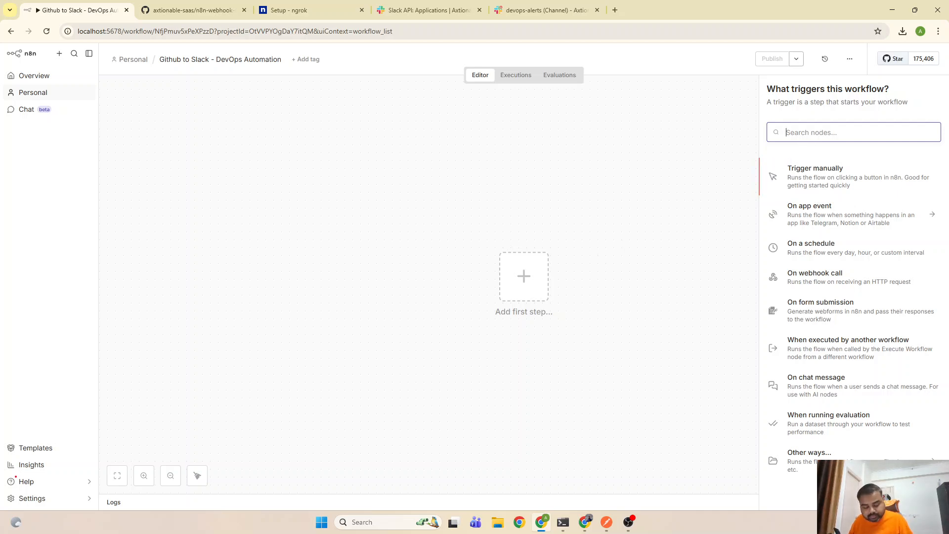
{"action": "type", "text": "webhoo"}
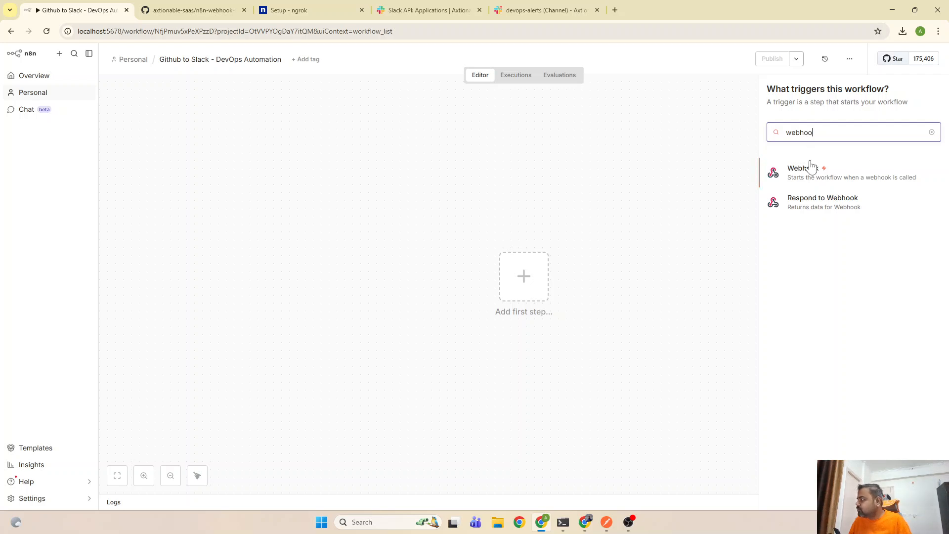
{"action": "left_click", "coordinate": [801, 169]}
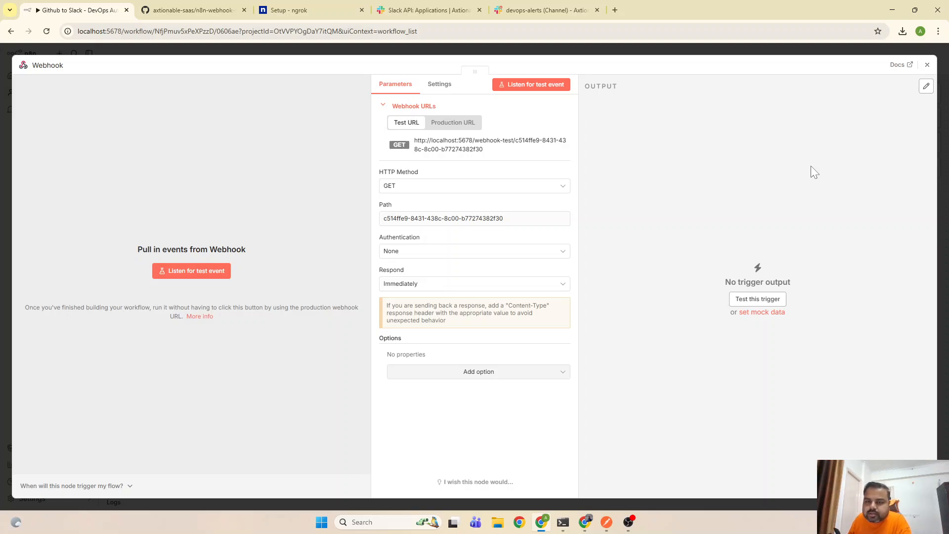
Set the webhook to POST, path github-webhook, responding via a 'Respond to Webhook' node
{"action": "left_click", "coordinate": [508, 190]}
{"action": "left_click", "coordinate": [424, 278]}
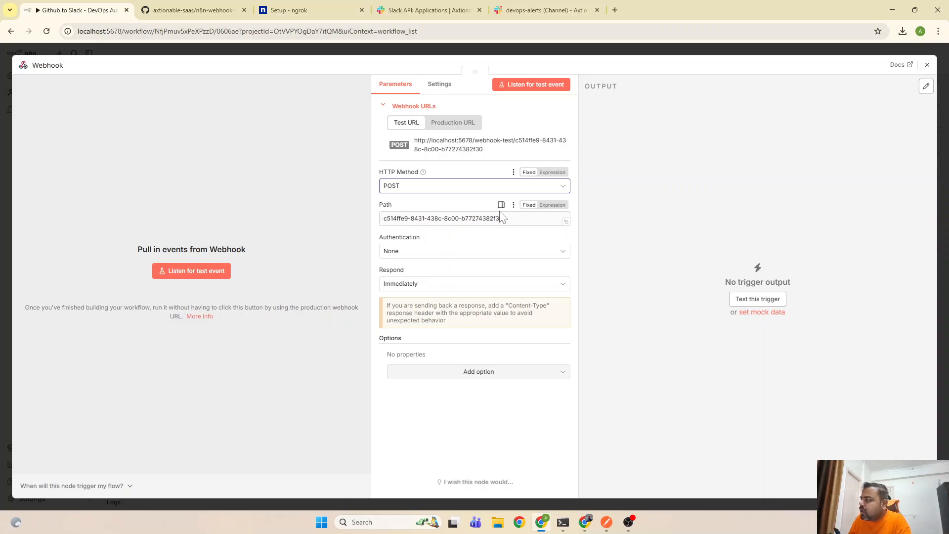
{"action": "left_click_drag", "start_coordinate": [504, 219], "coordinate": [371, 221]}
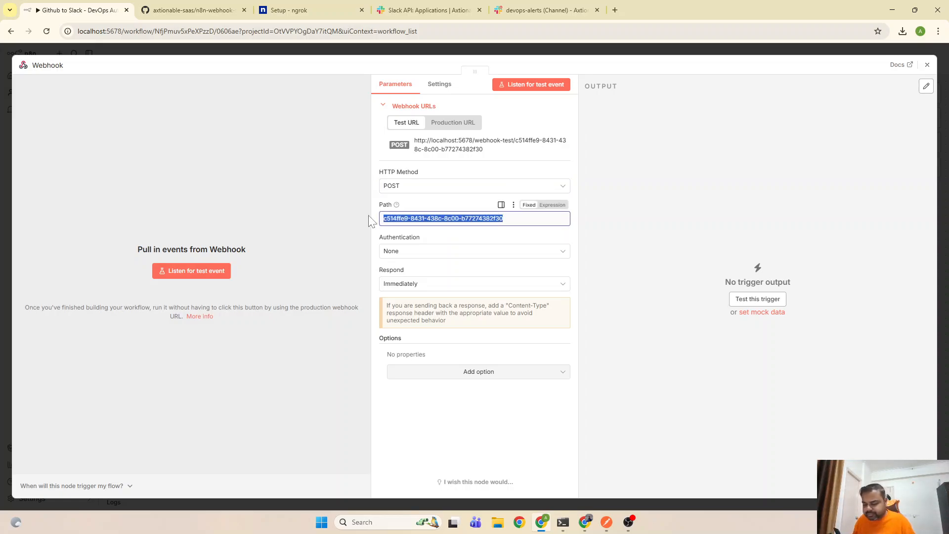
{"action": "type", "text": "github-"}
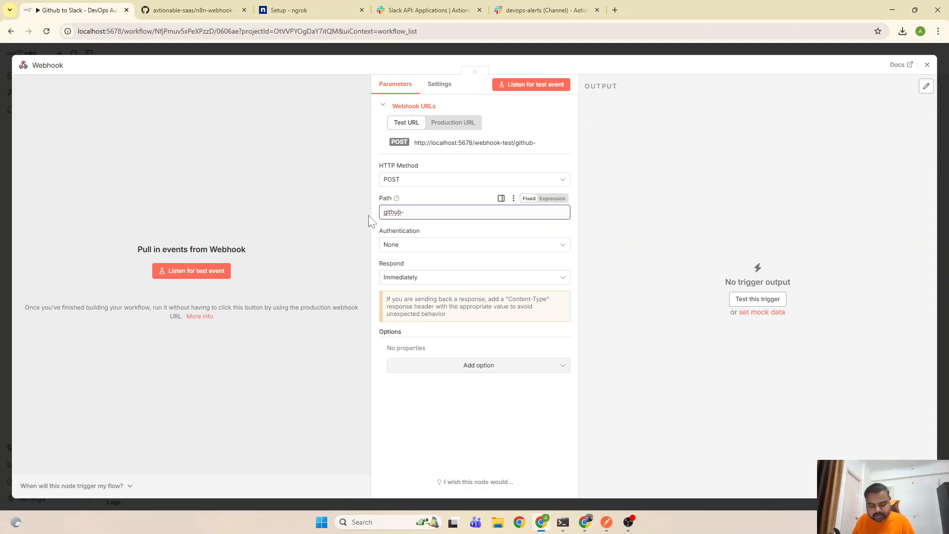
{"action": "type", "text": "webhook"}
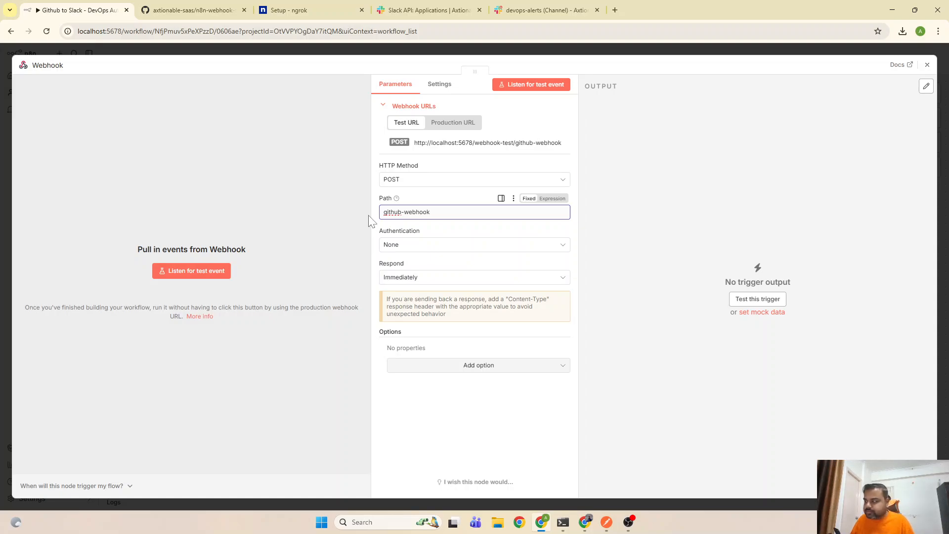
{"action": "left_click", "coordinate": [346, 339]}
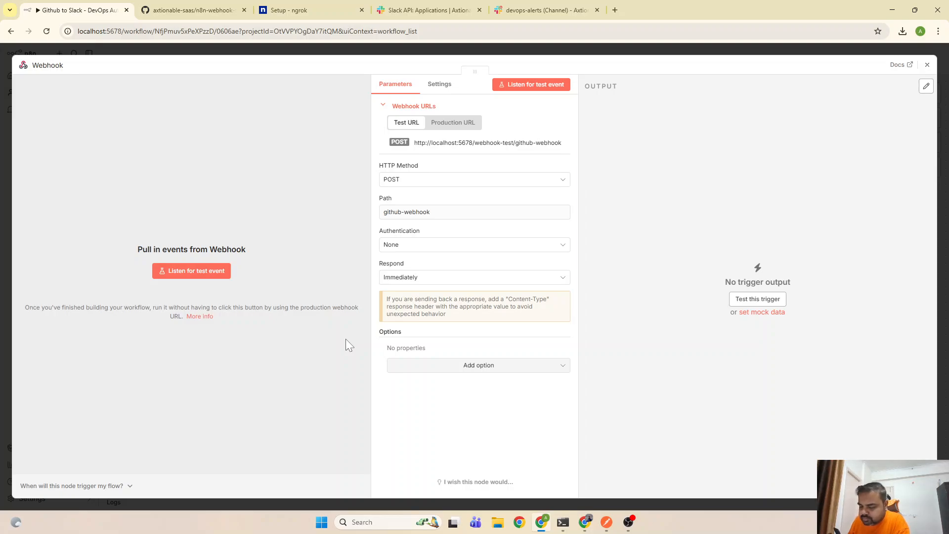
{"action": "left_click", "coordinate": [431, 280]}
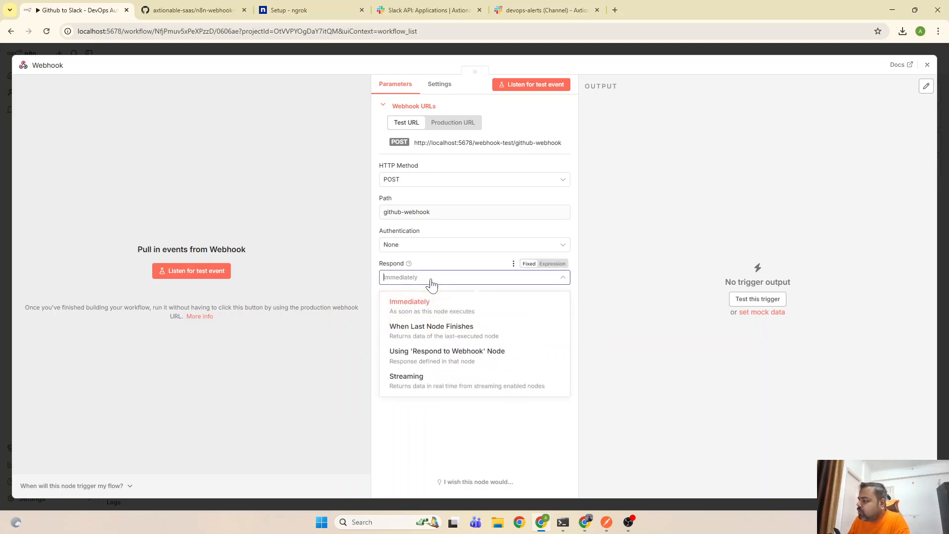
{"action": "left_click", "coordinate": [444, 359]}
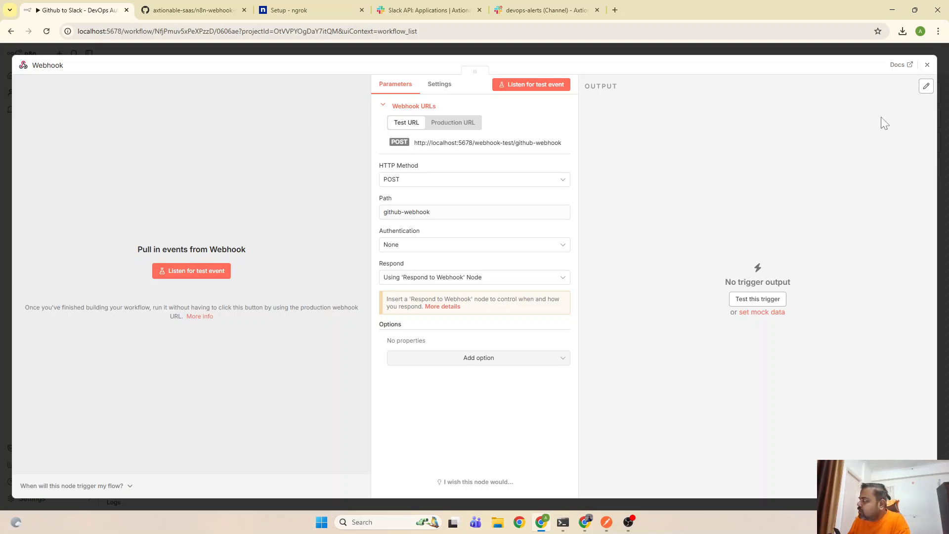
{"action": "left_click", "coordinate": [928, 69]}
Move the Webhook node toward the upper left of the canvas, then bring the terminal forward
{"action": "left_click_drag", "start_coordinate": [518, 280], "coordinate": [280, 246]}
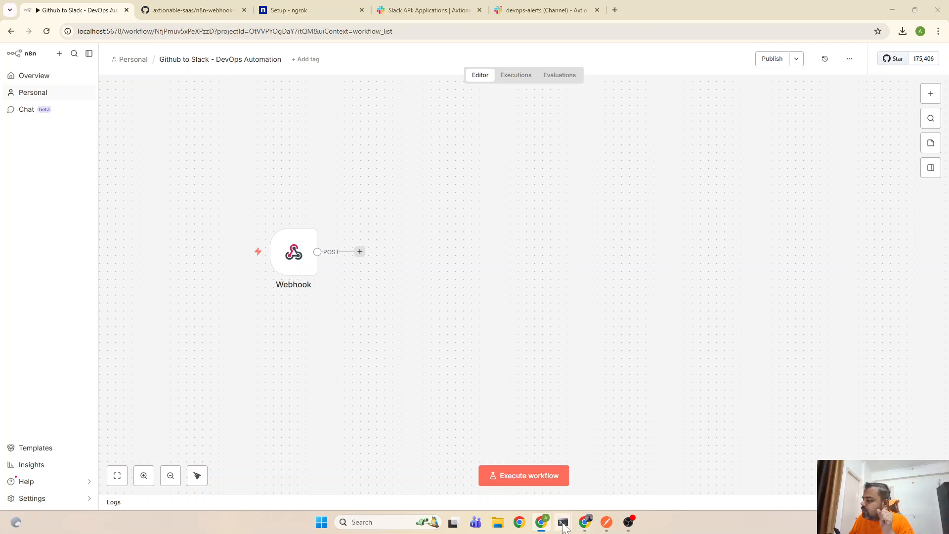
{"action": "mouse_move", "coordinate": [570, 519]}
{"action": "left_click", "coordinate": [622, 474]}
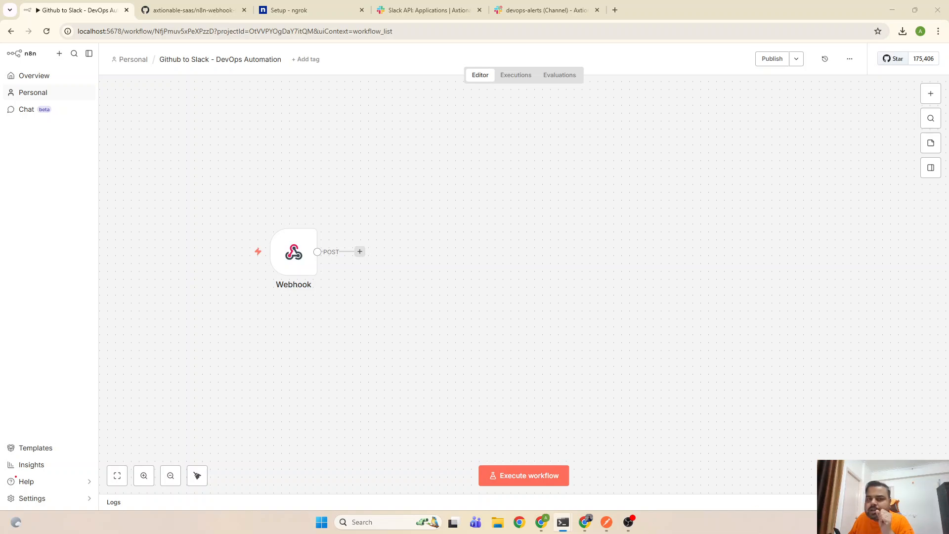
Run 'ngrok http 5678' in the terminal to expose n8n's local port publicly
{"action": "left_click_drag", "start_coordinate": [0, 105], "coordinate": [575, 105]}
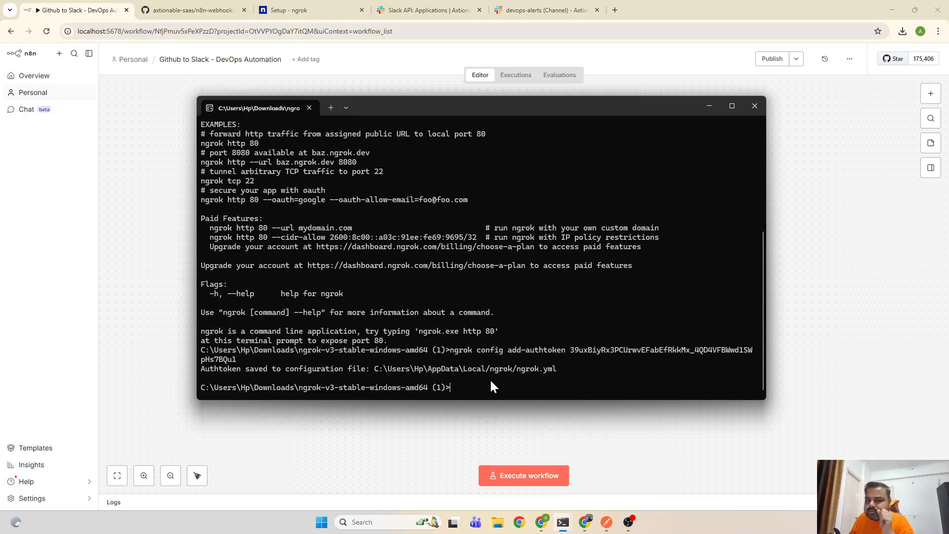
{"action": "type", "text": "ngr"}
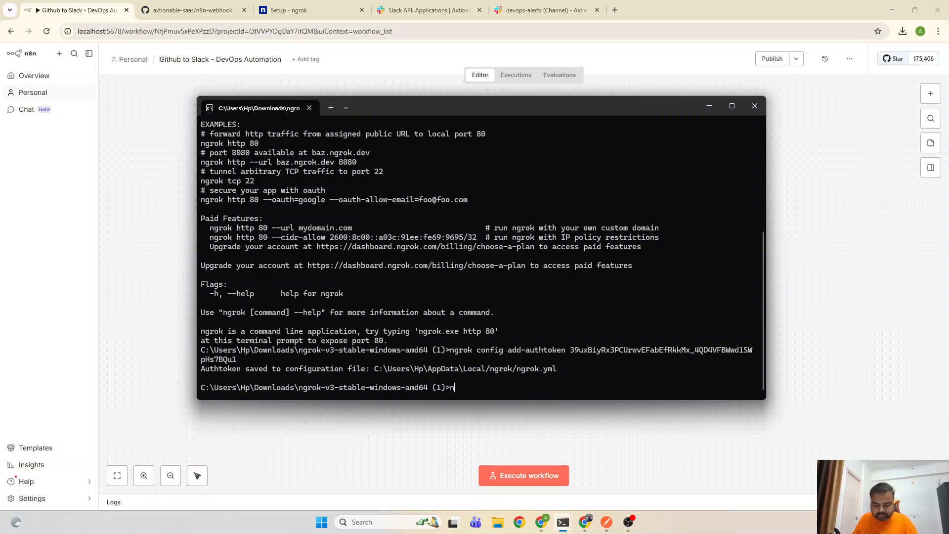
{"action": "type", "text": "ok"}
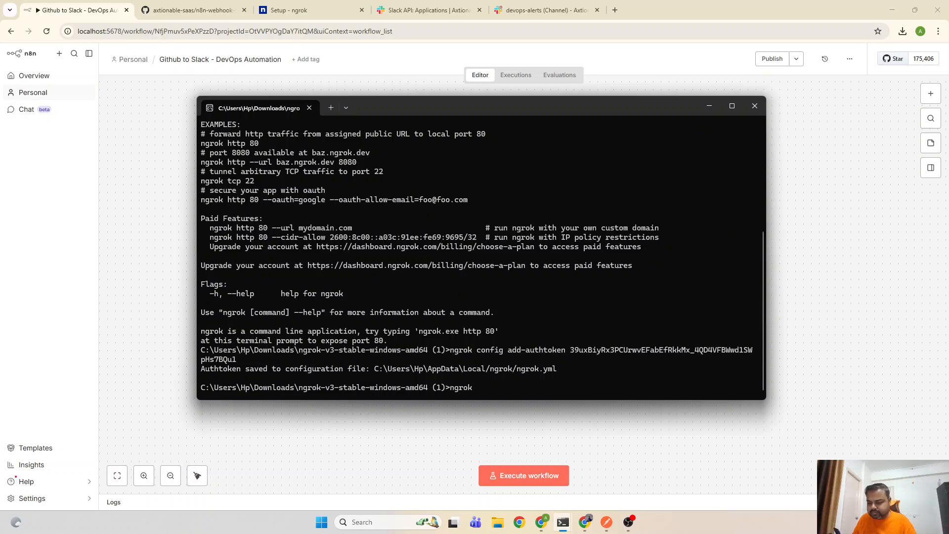
{"action": "type", "text": " http"}
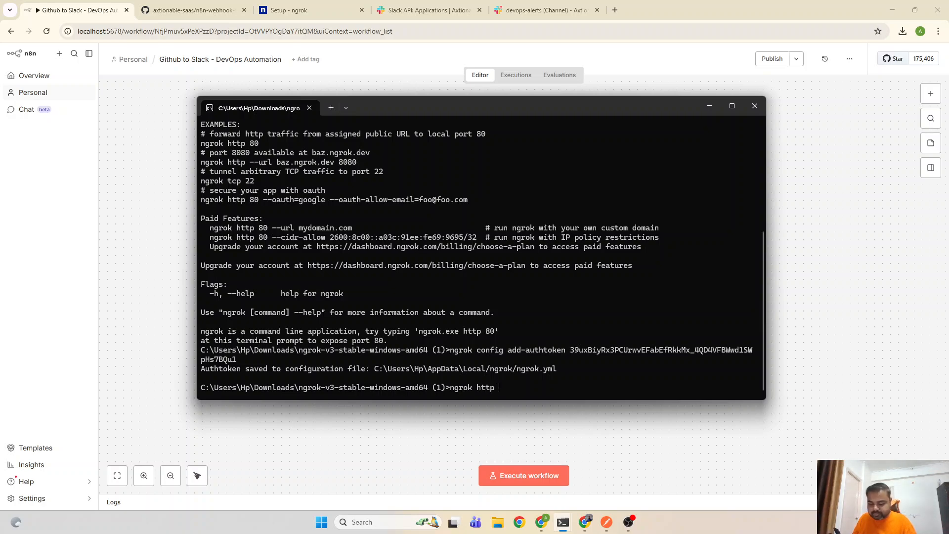
{"action": "type", "text": " 5678"}
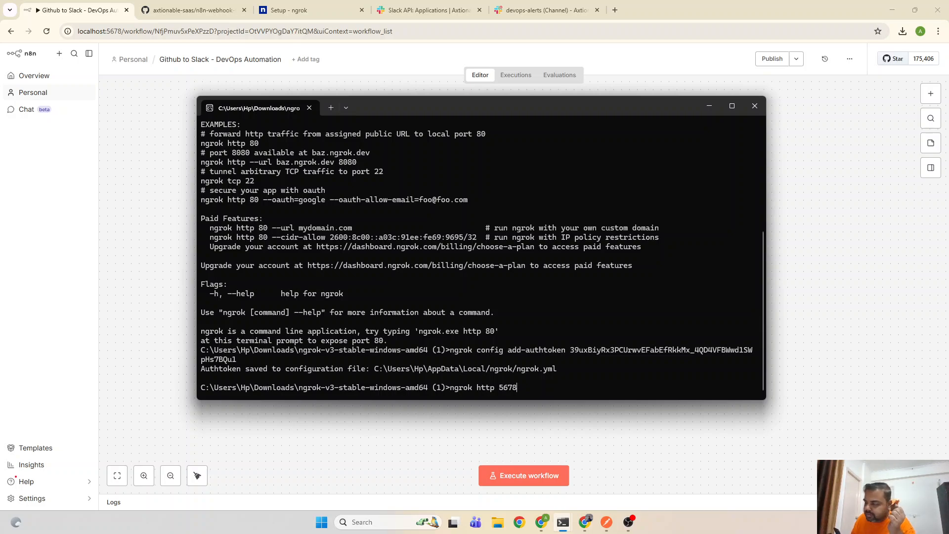
{"action": "key", "text": "Return"}
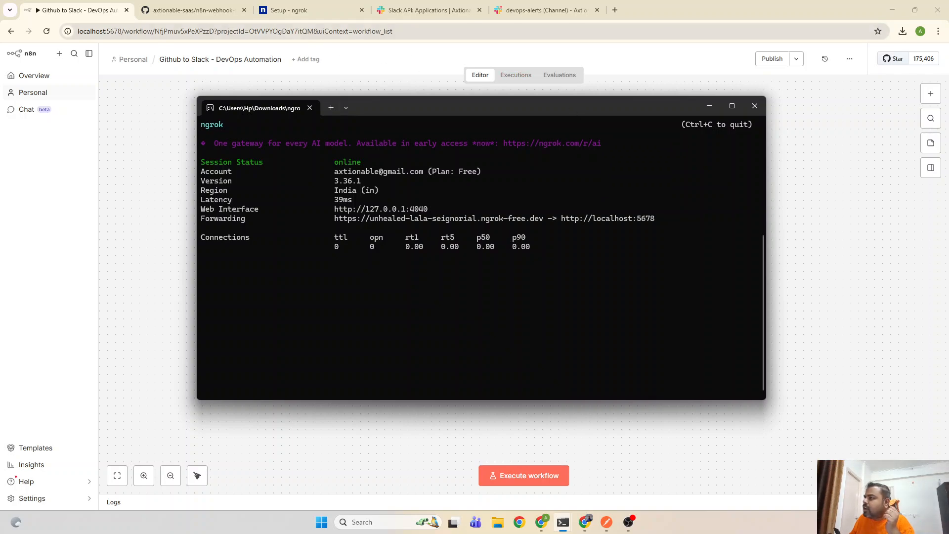
In the n8n-webhook-slack repo's Webhooks settings, start Add webhook and request email verification
{"action": "left_click", "coordinate": [216, 10]}
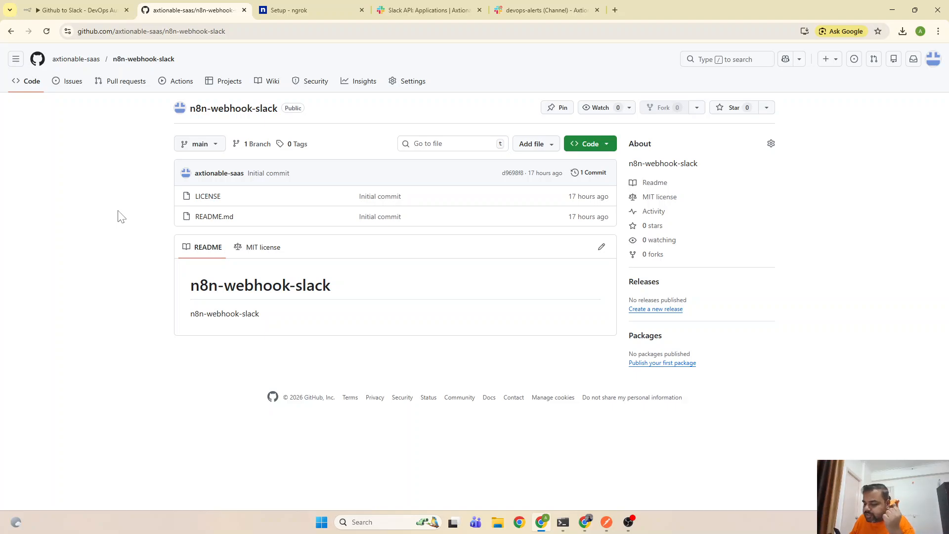
{"action": "left_click", "coordinate": [421, 92]}
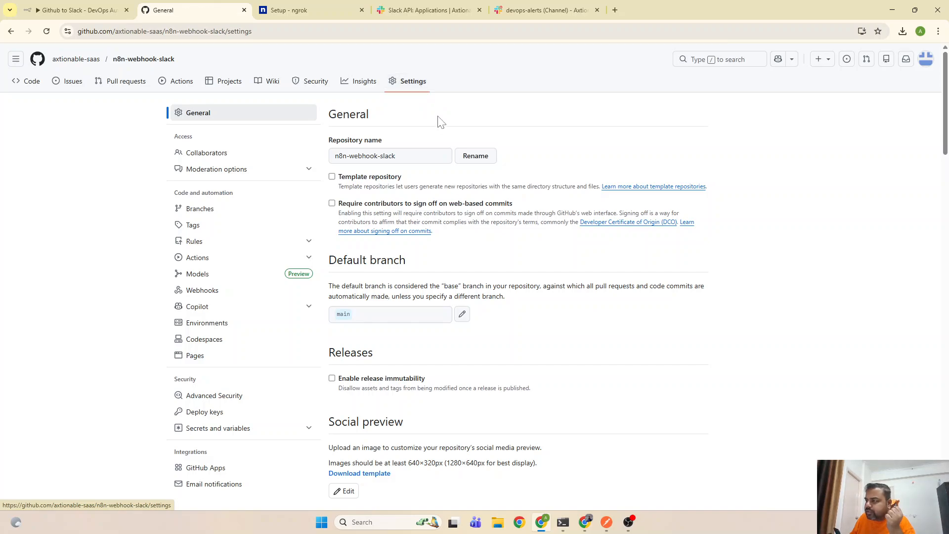
{"action": "left_click", "coordinate": [196, 293]}
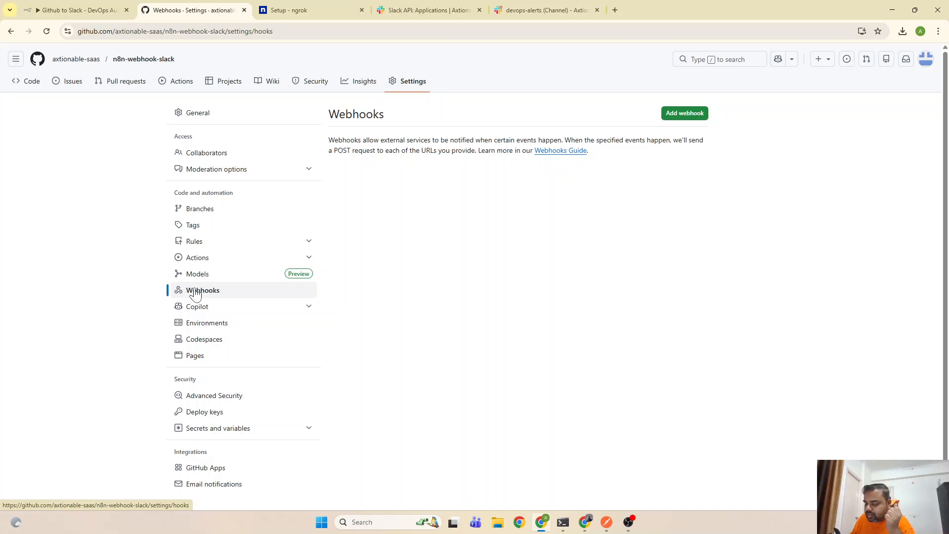
{"action": "left_click", "coordinate": [670, 117]}
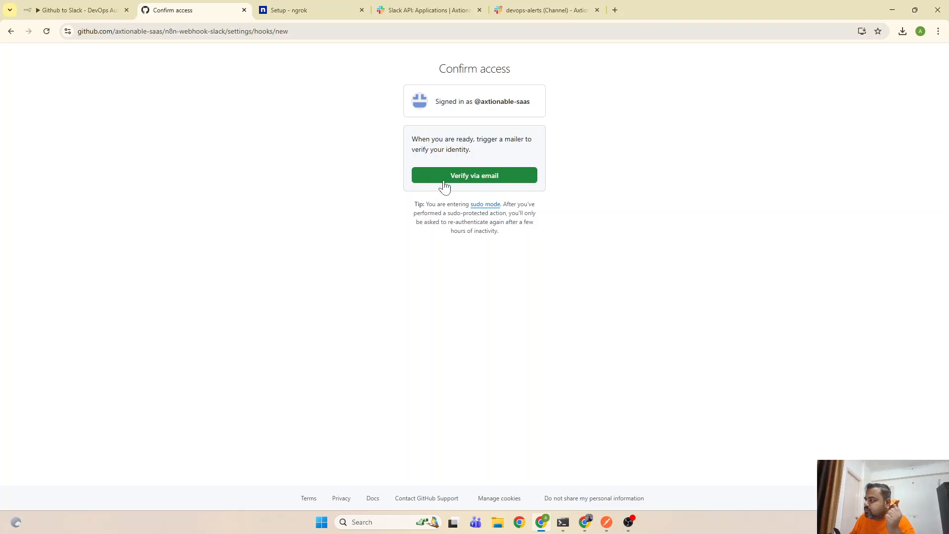
{"action": "left_click", "coordinate": [464, 178]}
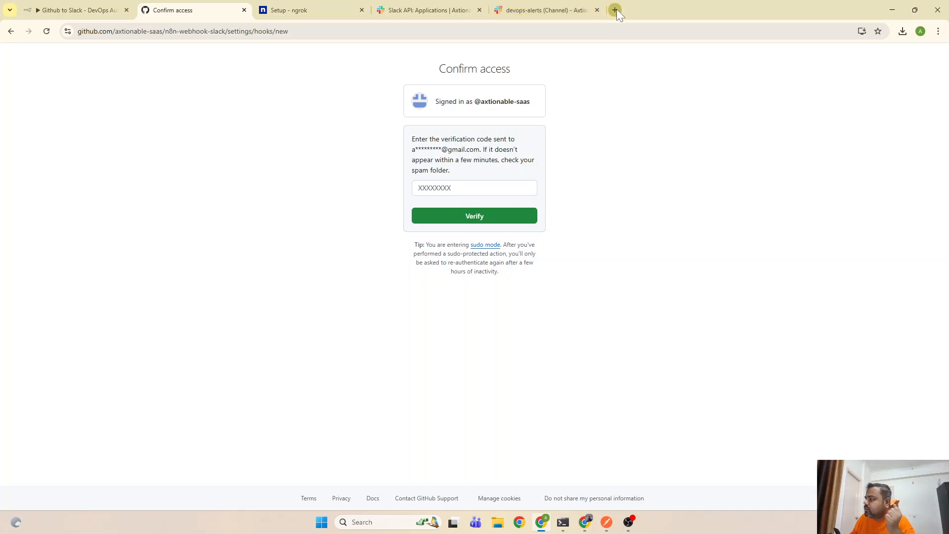
Copy the verification code from the GitHub email in Gmail into the Confirm access field
{"action": "left_click", "coordinate": [615, 10]}
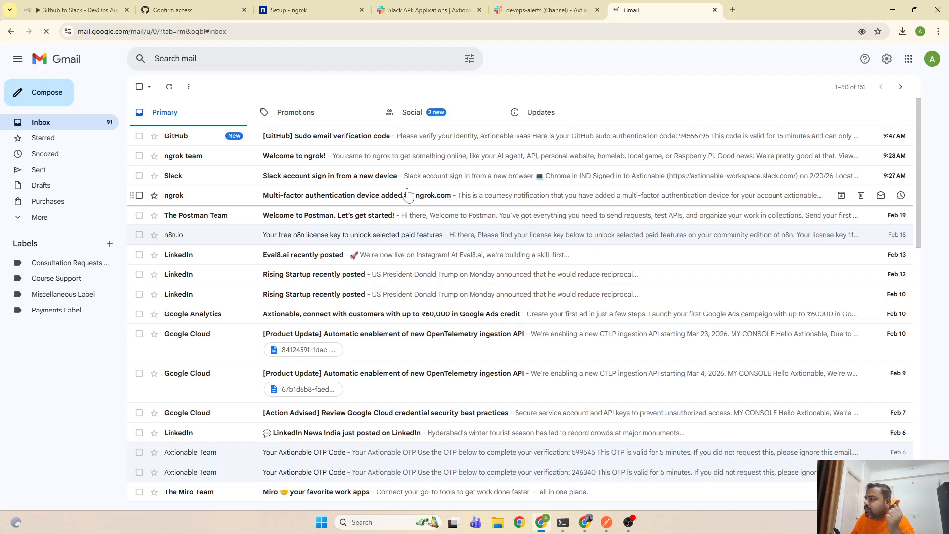
{"action": "left_click", "coordinate": [366, 140]}
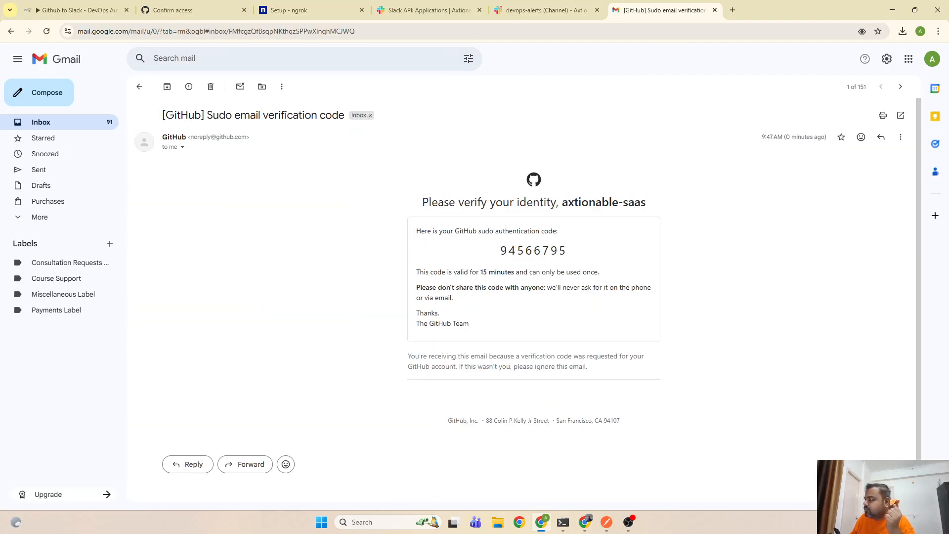
{"action": "double_click", "coordinate": [520, 250]}
{"action": "right_click", "coordinate": [519, 250]}
{"action": "left_click", "coordinate": [536, 260]}
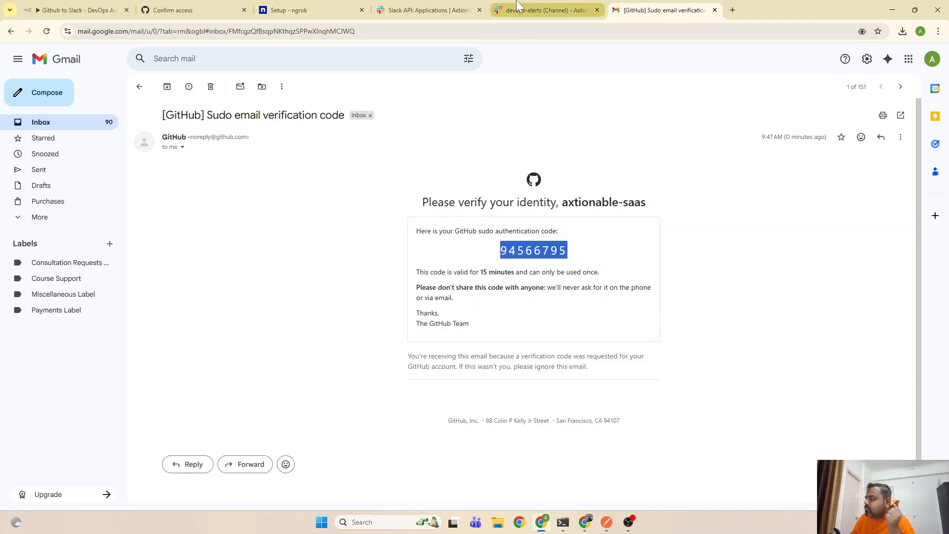
{"action": "left_click", "coordinate": [79, 10]}
{"action": "left_click", "coordinate": [161, 7]}
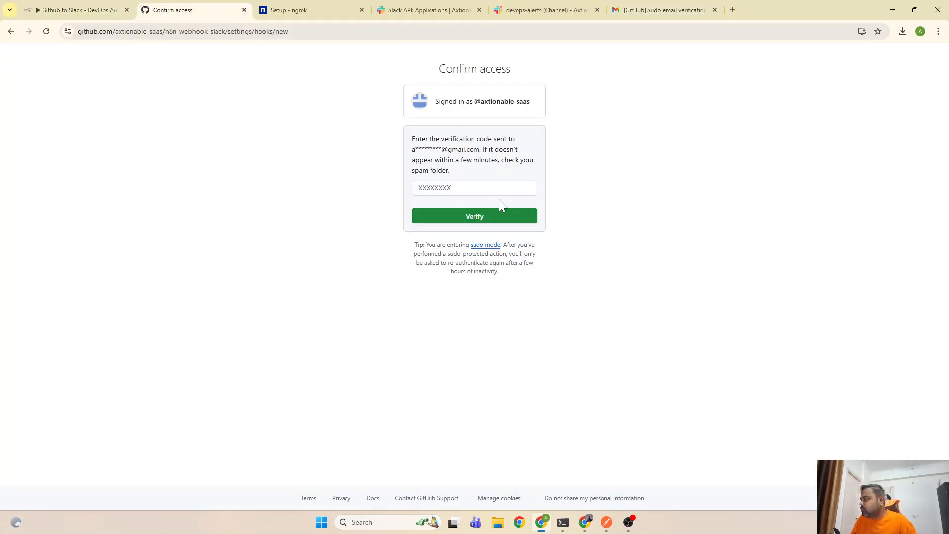
{"action": "left_click", "coordinate": [499, 193]}
{"action": "key", "text": "ctrl+v"}
Confirm access, then copy the ngrok public forwarding URL from the terminal
{"action": "left_click", "coordinate": [472, 218]}
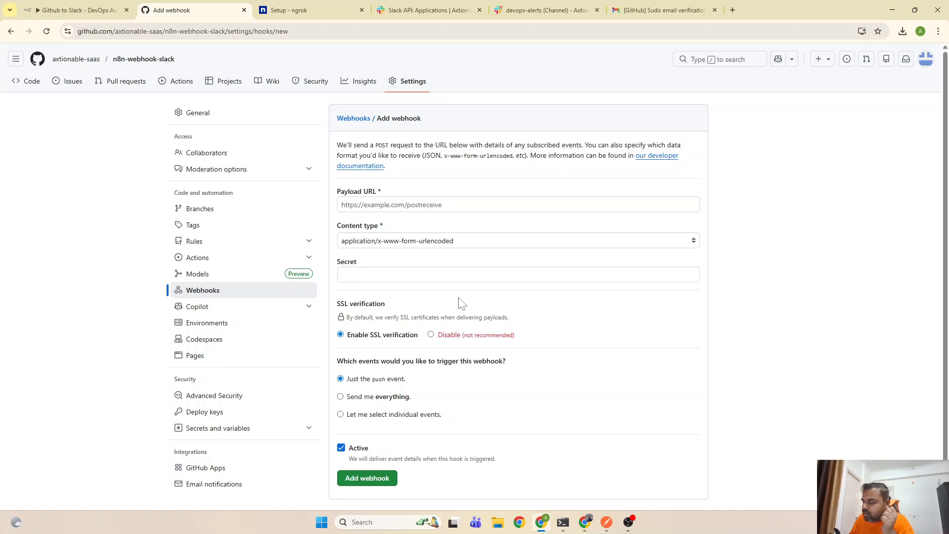
{"action": "scroll", "coordinate": [423, 375], "scroll_direction": "down", "scroll_amount": 2}
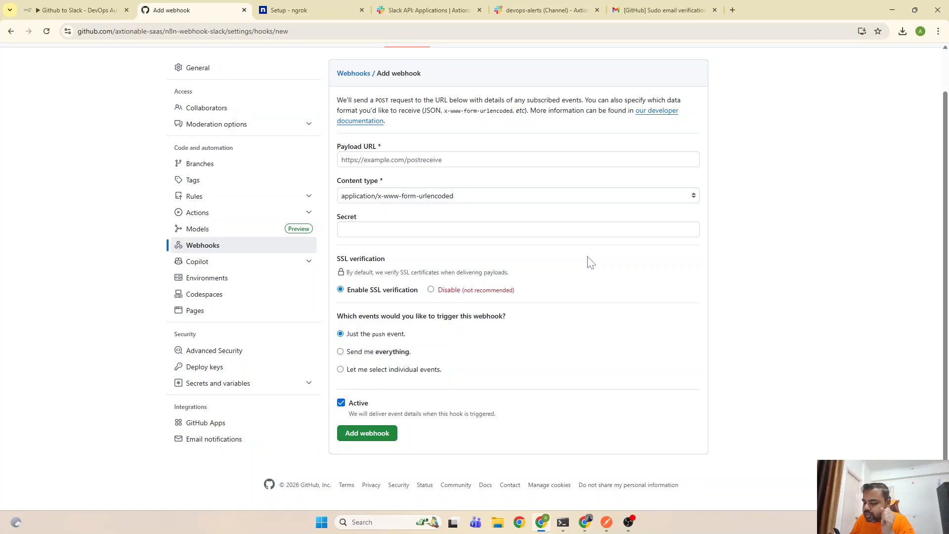
{"action": "left_click", "coordinate": [395, 160]}
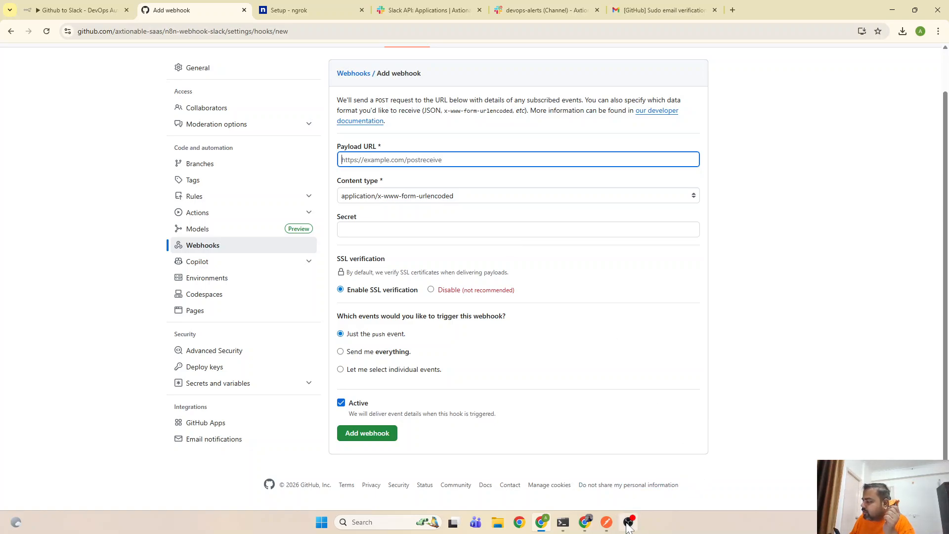
{"action": "mouse_move", "coordinate": [567, 526]}
{"action": "left_click", "coordinate": [619, 470]}
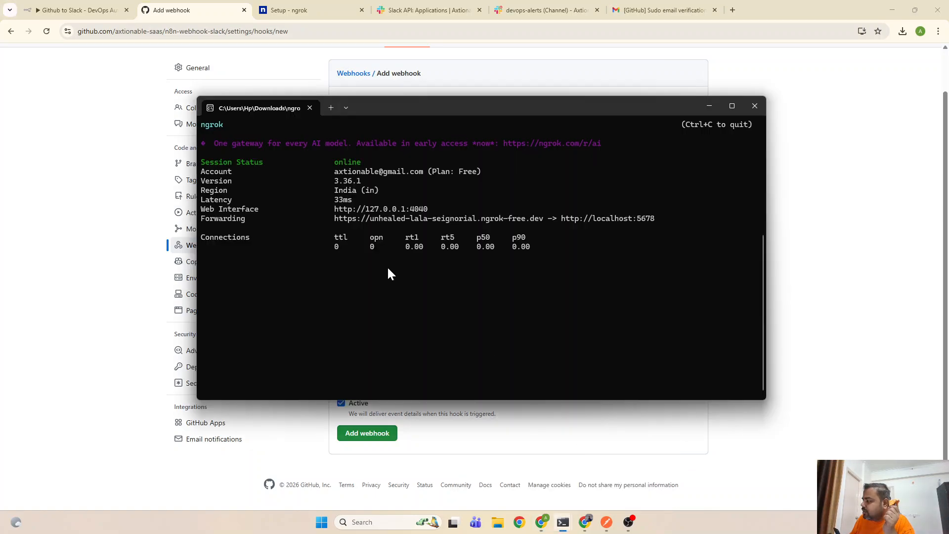
{"action": "left_click_drag", "start_coordinate": [331, 218], "coordinate": [476, 227]}
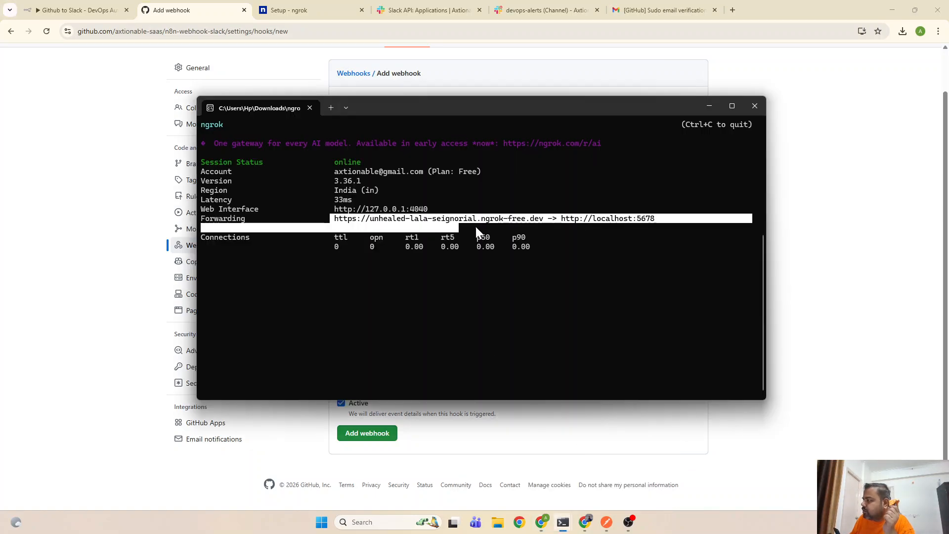
{"action": "left_click", "coordinate": [539, 228]}
{"action": "left_click_drag", "start_coordinate": [542, 219], "coordinate": [340, 220]}
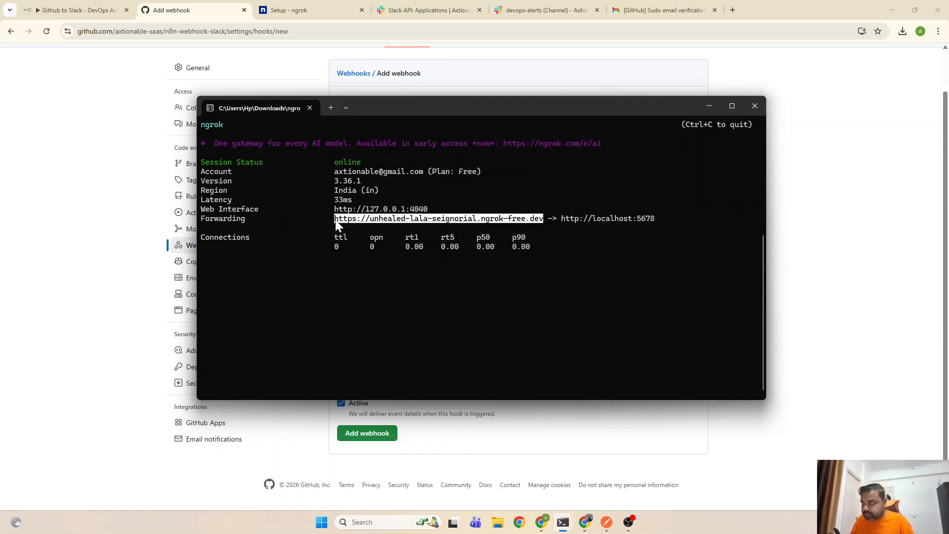
{"action": "key", "text": "ctrl+c"}
Set Payload URL to the ngrok URL plus /webhook/github-webhook, with content type application/json
{"action": "left_click", "coordinate": [709, 106]}
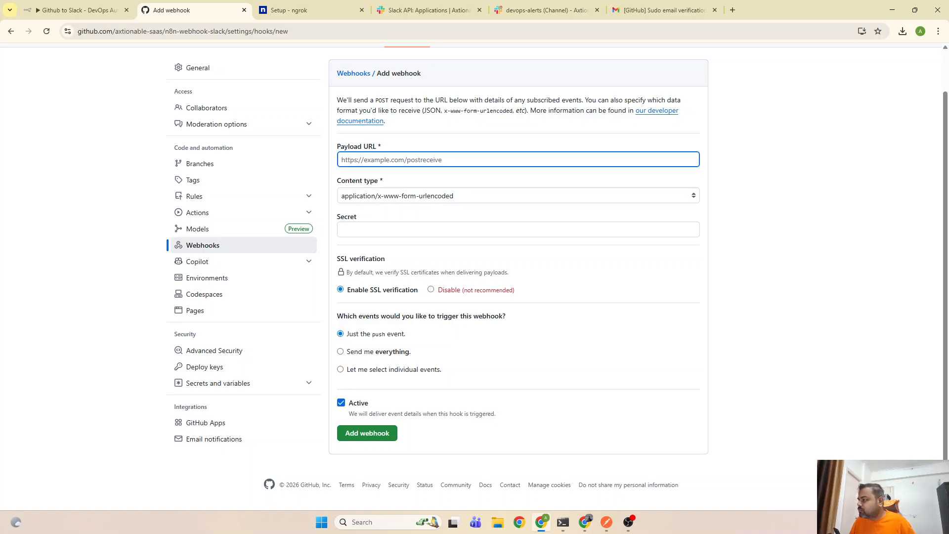
{"action": "key", "text": "ctrl+v"}
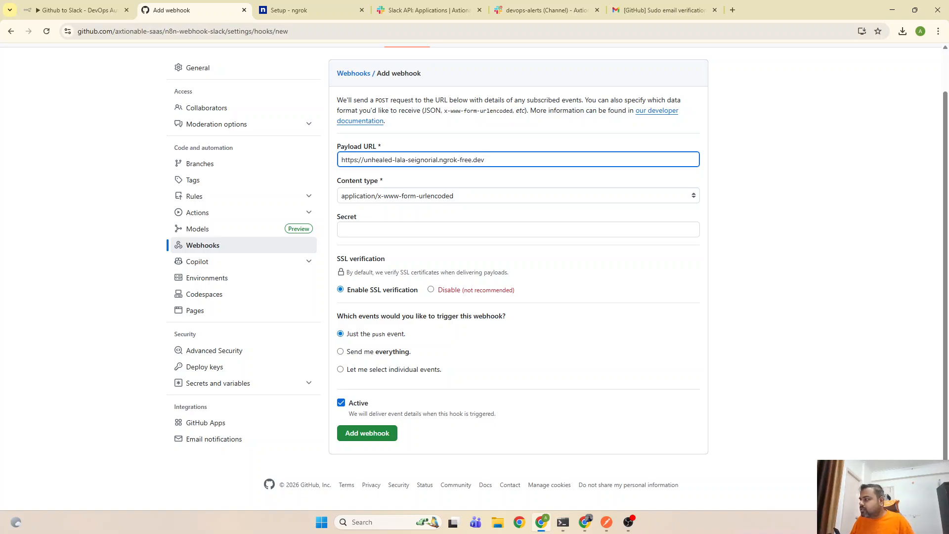
{"action": "type", "text": "/"}
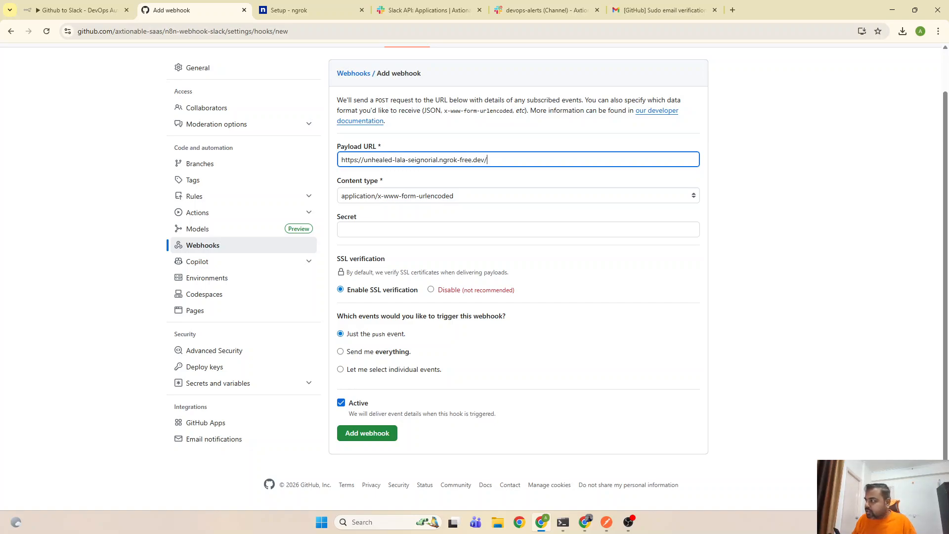
{"action": "type", "text": "webho"}
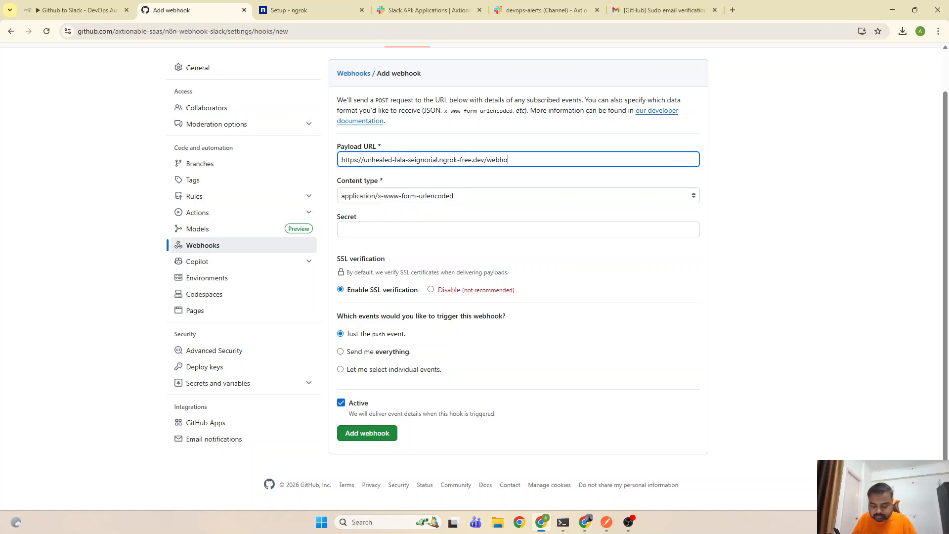
{"action": "type", "text": "ok"}
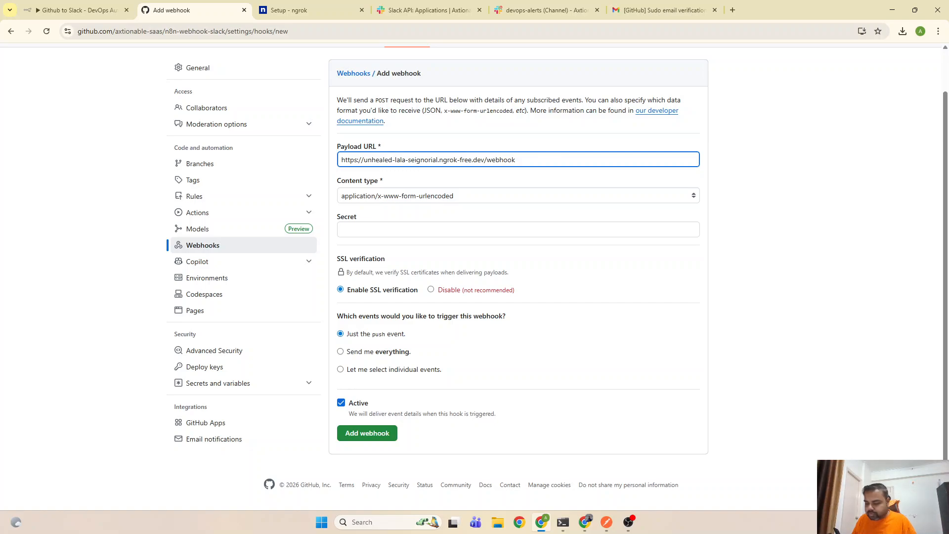
{"action": "type", "text": "/github"}
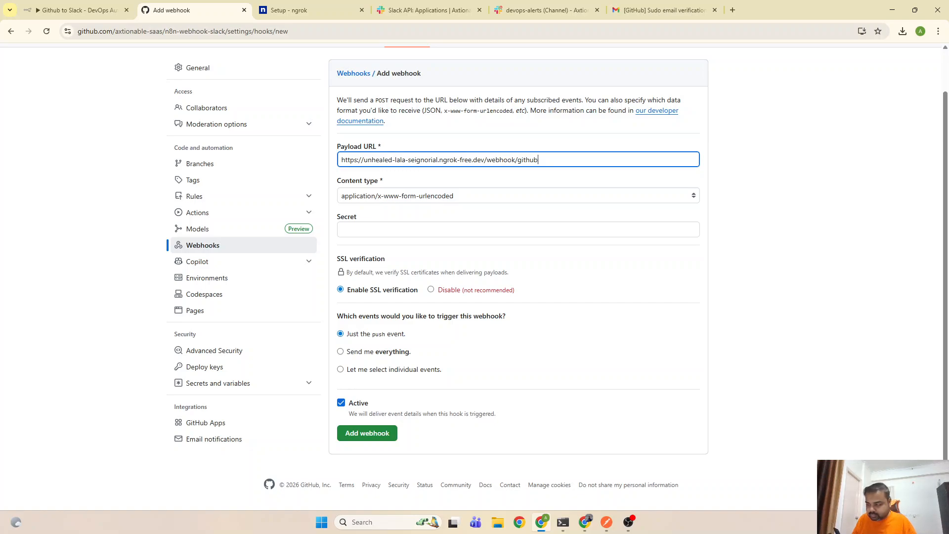
{"action": "type", "text": "-webhook"}
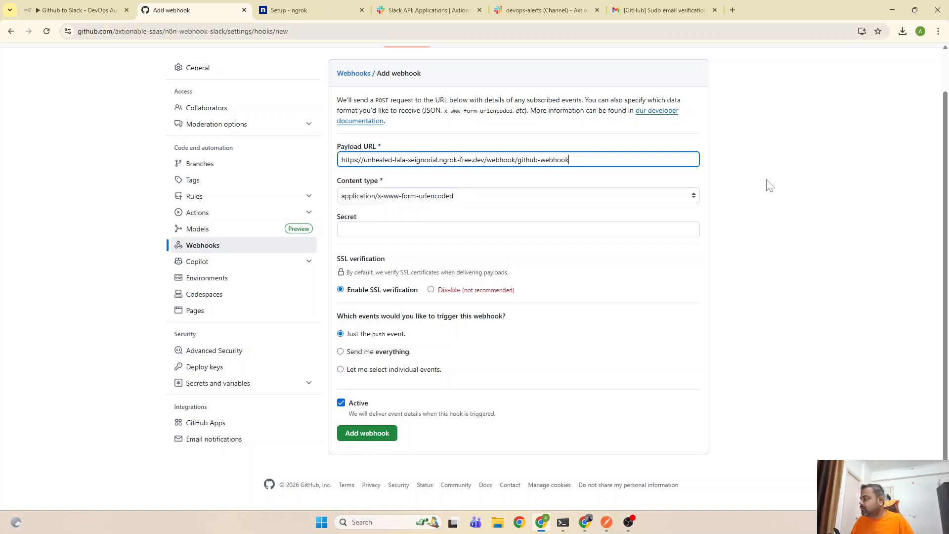
{"action": "left_click", "coordinate": [782, 183]}
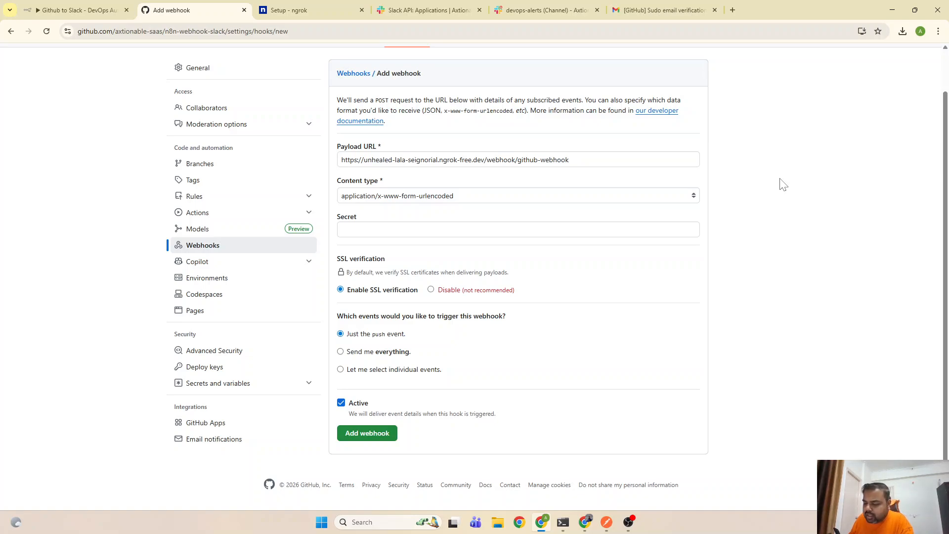
{"action": "left_click", "coordinate": [548, 197]}
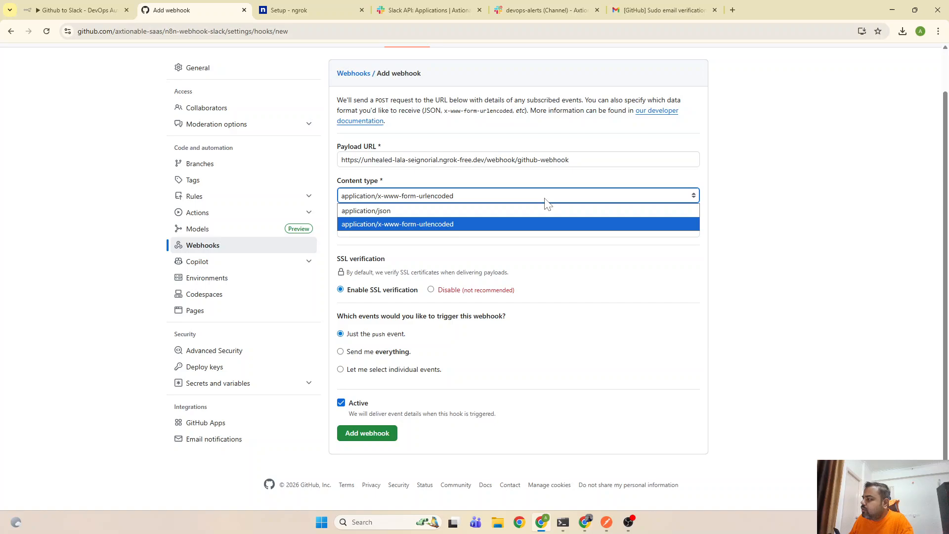
{"action": "left_click", "coordinate": [477, 211]}
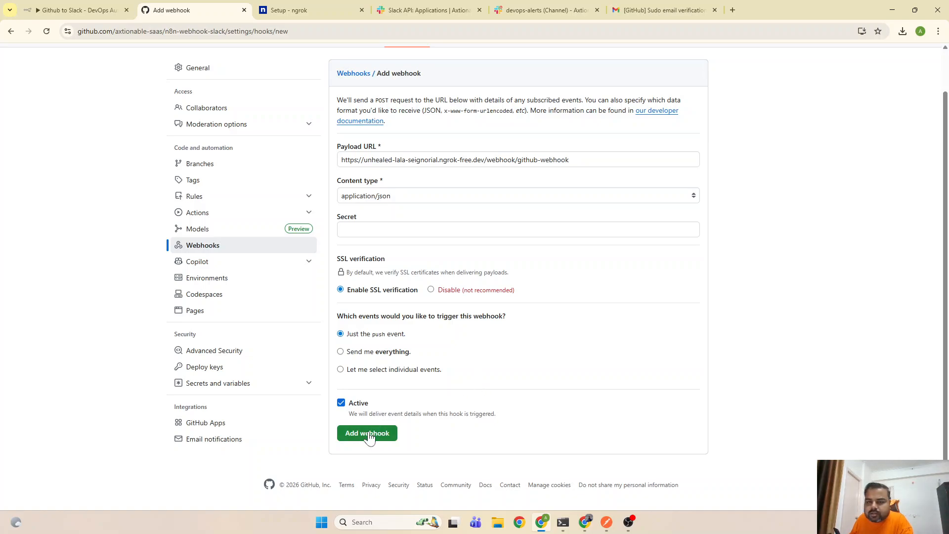
Compare the entered payload URL's host and path against the ngrok forwarding address
{"action": "scroll", "coordinate": [599, 259], "scroll_direction": "up", "scroll_amount": 1}
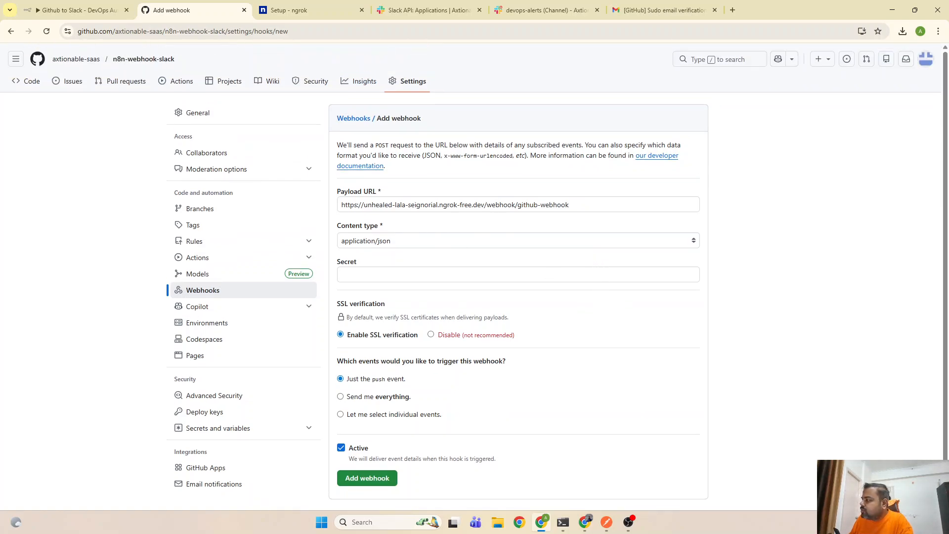
{"action": "left_click_drag", "start_coordinate": [485, 205], "coordinate": [337, 208]}
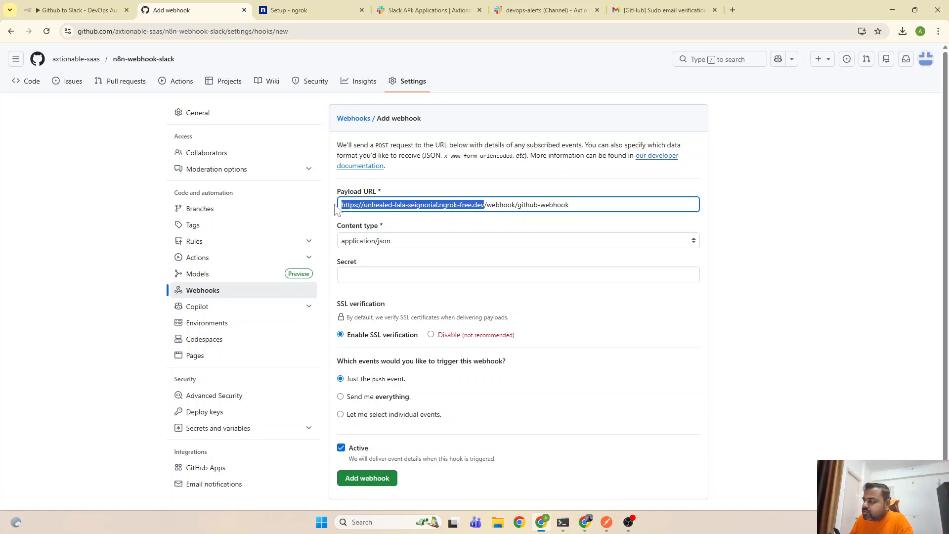
{"action": "left_click", "coordinate": [605, 499]}
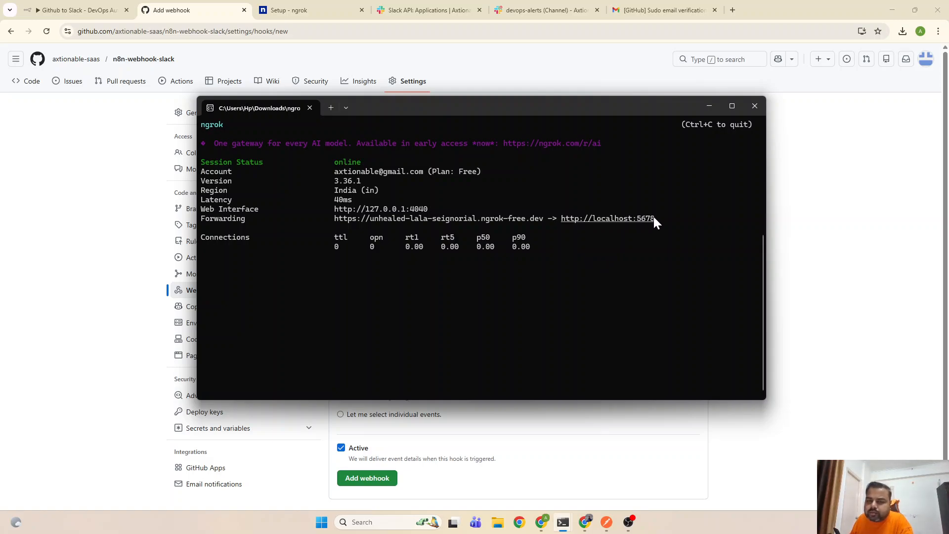
{"action": "left_click", "coordinate": [807, 230]}
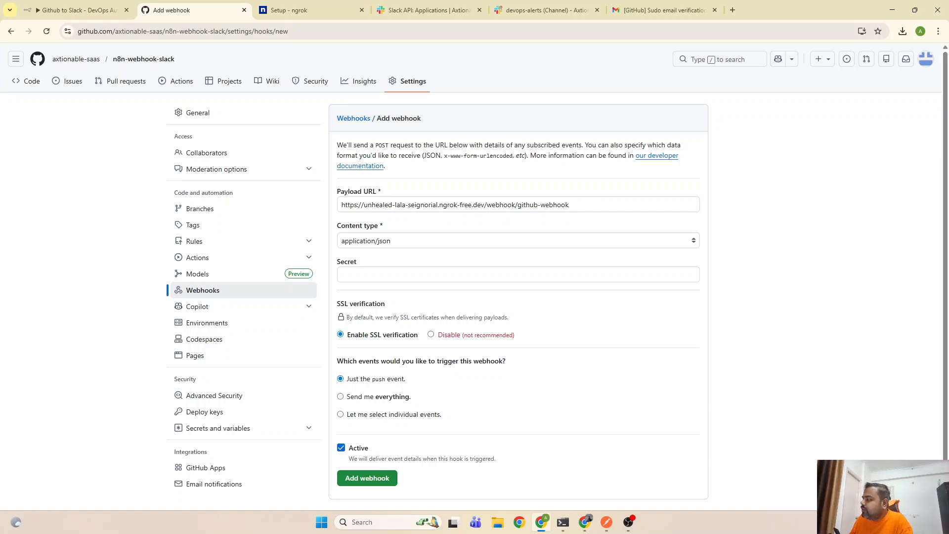
{"action": "left_click_drag", "start_coordinate": [487, 205], "coordinate": [613, 217]}
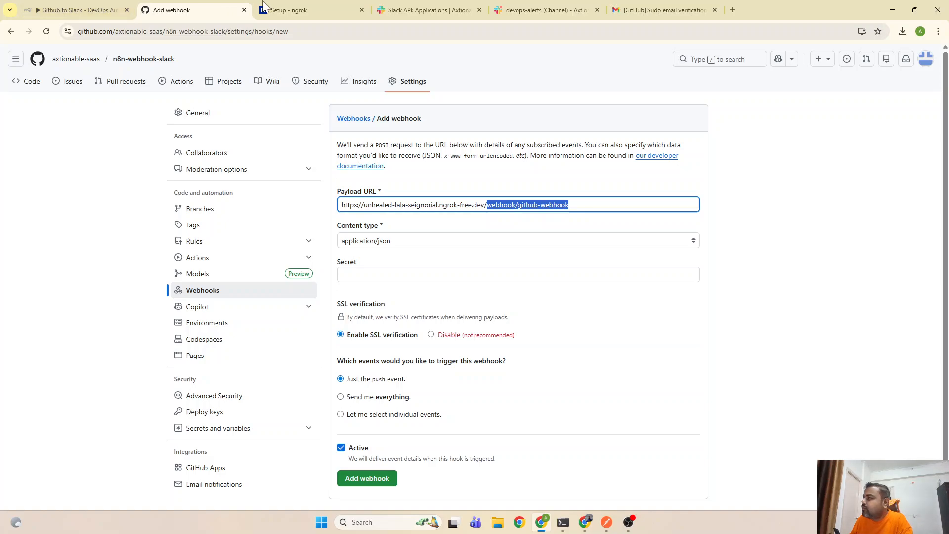
Check the Webhook node's production URL in n8n, then return to the GitHub Add webhook form
{"action": "left_click", "coordinate": [74, 9]}
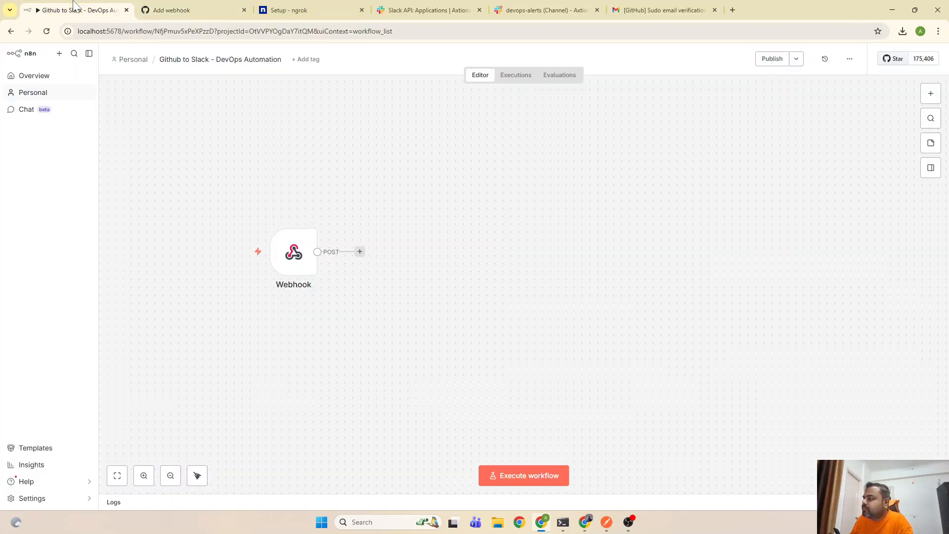
{"action": "double_click", "coordinate": [293, 251]}
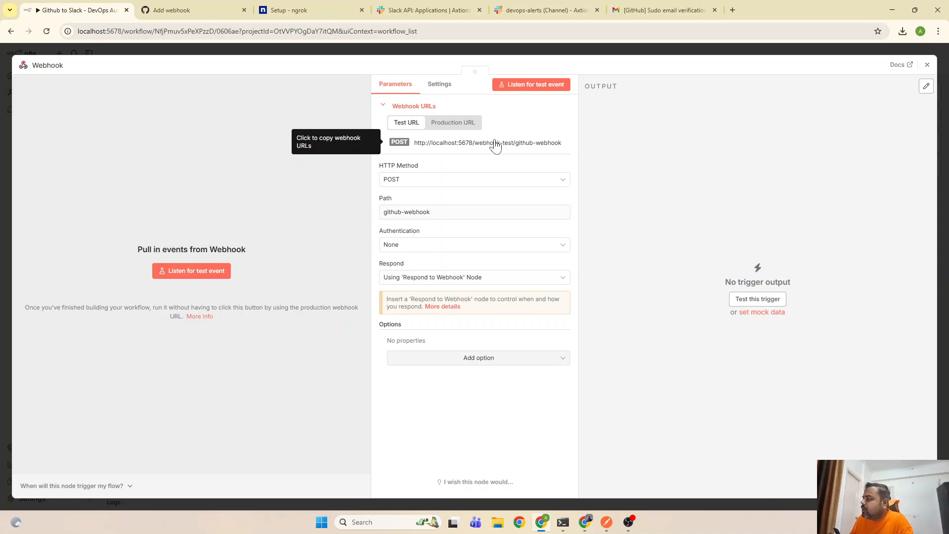
{"action": "left_click", "coordinate": [455, 125]}
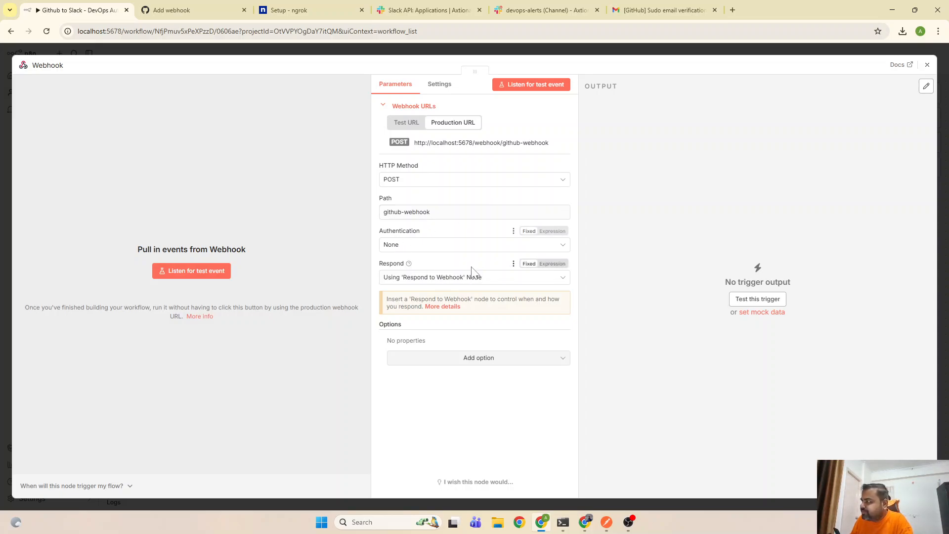
{"action": "left_click", "coordinate": [928, 66]}
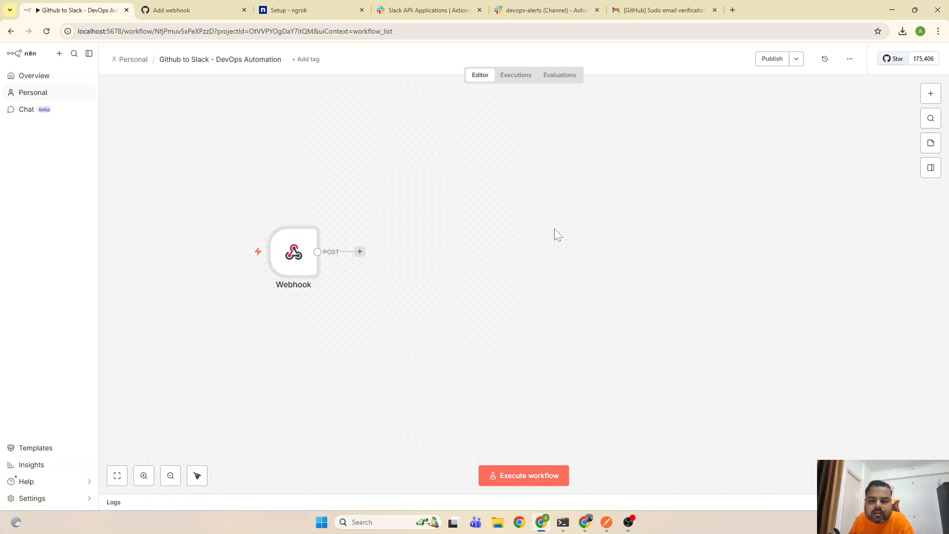
{"action": "left_click", "coordinate": [173, 5]}
Save the GitHub webhook with Add webhook and go back to the n8n workflow
{"action": "left_click", "coordinate": [798, 326]}
{"action": "scroll", "coordinate": [798, 327], "scroll_direction": "down", "scroll_amount": 1}
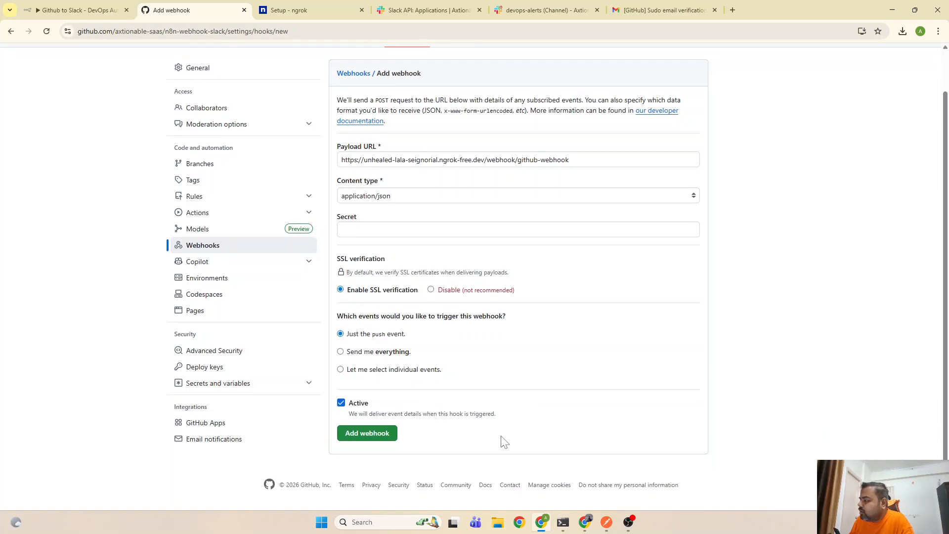
{"action": "left_click", "coordinate": [380, 439]}
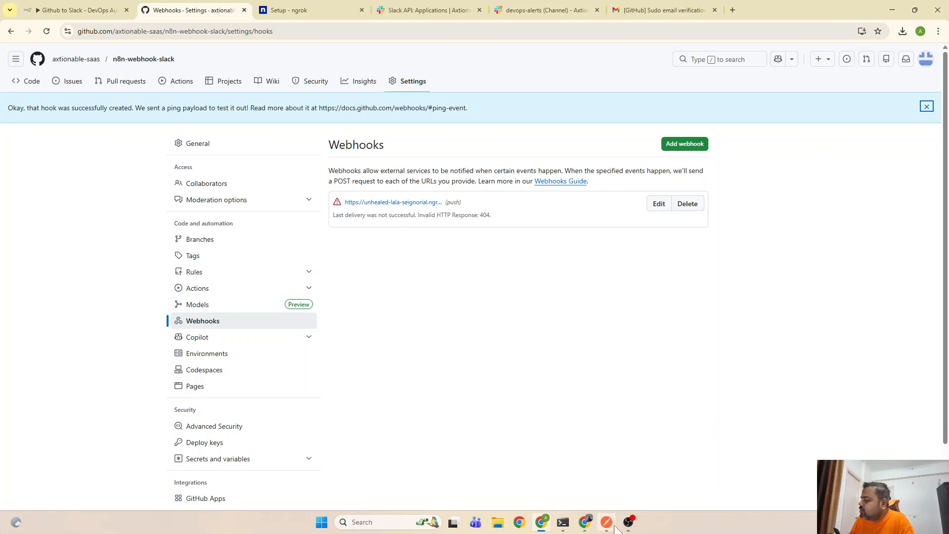
{"action": "left_click", "coordinate": [97, 13]}
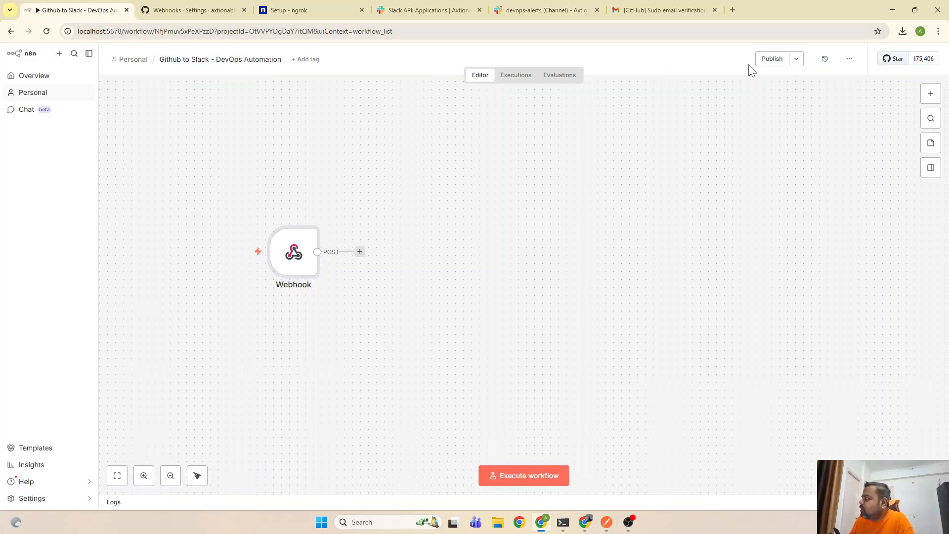
Publish the workflow and dismiss the error notifications, time saved and MCP access suggestions
{"action": "left_click", "coordinate": [773, 59]}
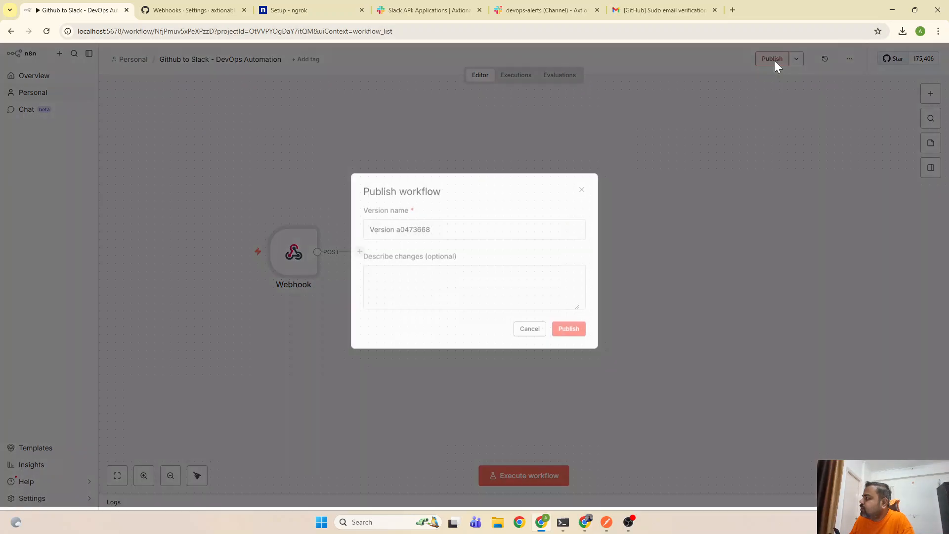
{"action": "left_click", "coordinate": [574, 331]}
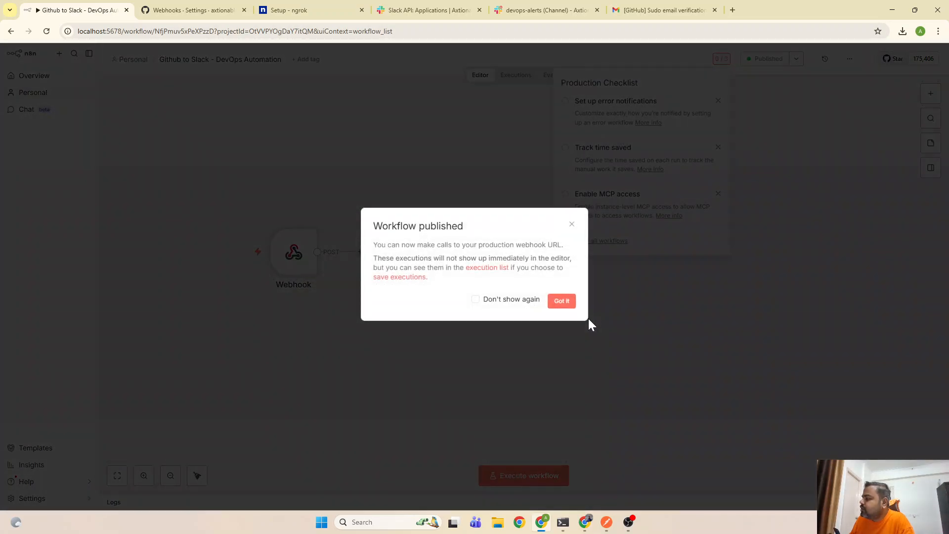
{"action": "left_click", "coordinate": [561, 301]}
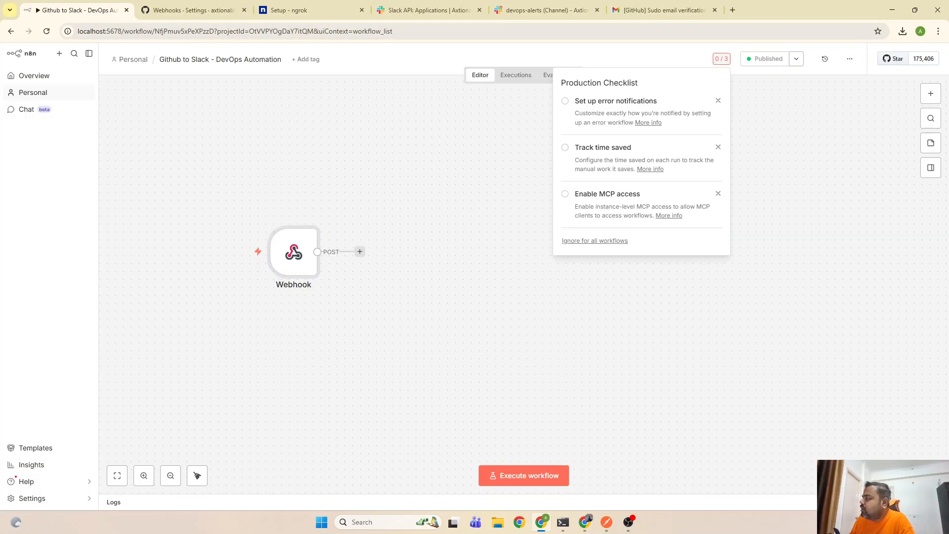
{"action": "left_click", "coordinate": [718, 101]}
{"action": "left_click", "coordinate": [718, 102]}
{"action": "left_click", "coordinate": [718, 102]}
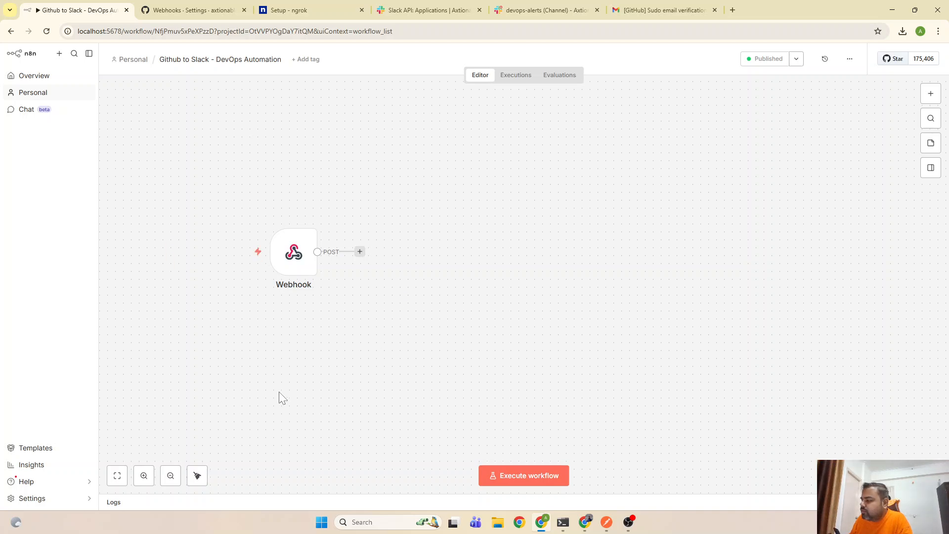
Check the Executions list, reload n8n, and return to the Editor canvas
{"action": "left_click", "coordinate": [515, 74]}
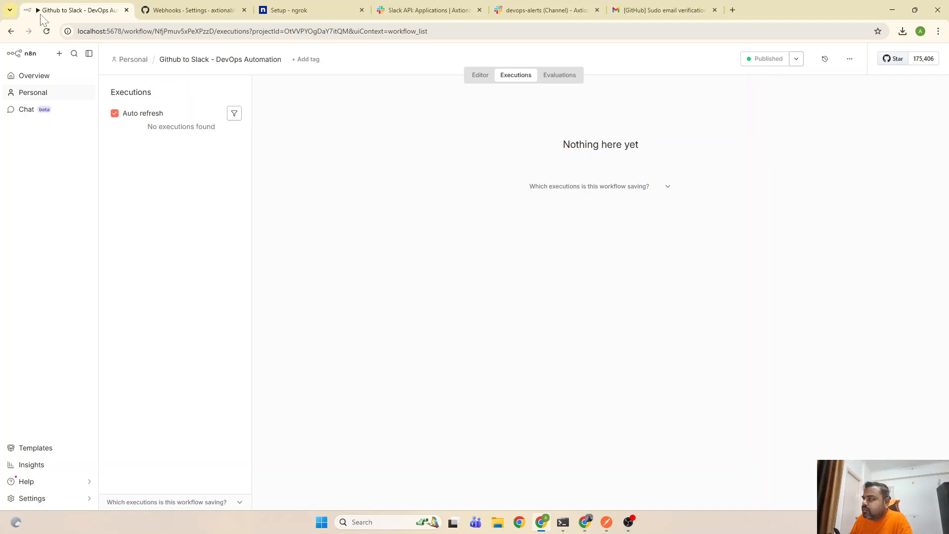
{"action": "left_click", "coordinate": [46, 31]}
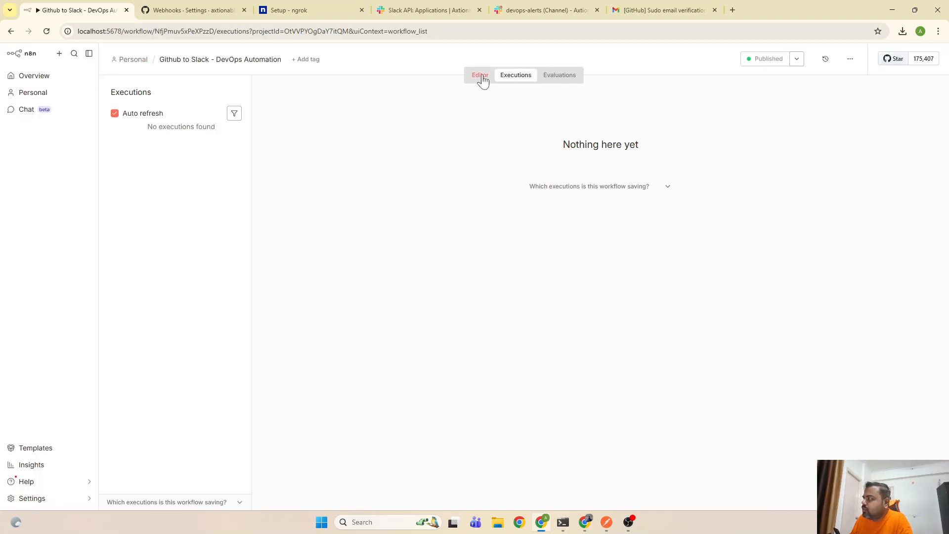
{"action": "left_click", "coordinate": [483, 76]}
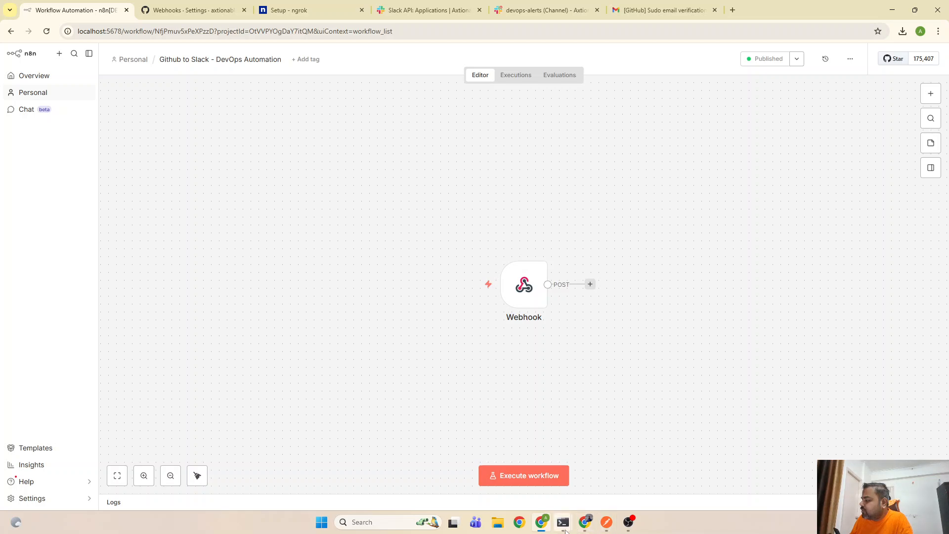
Inspect the 404 POST /webhook/github-webhook request in ngrok, then open the existing GitHub webhook's settings
{"action": "mouse_move", "coordinate": [564, 526]}
{"action": "left_click", "coordinate": [606, 478]}
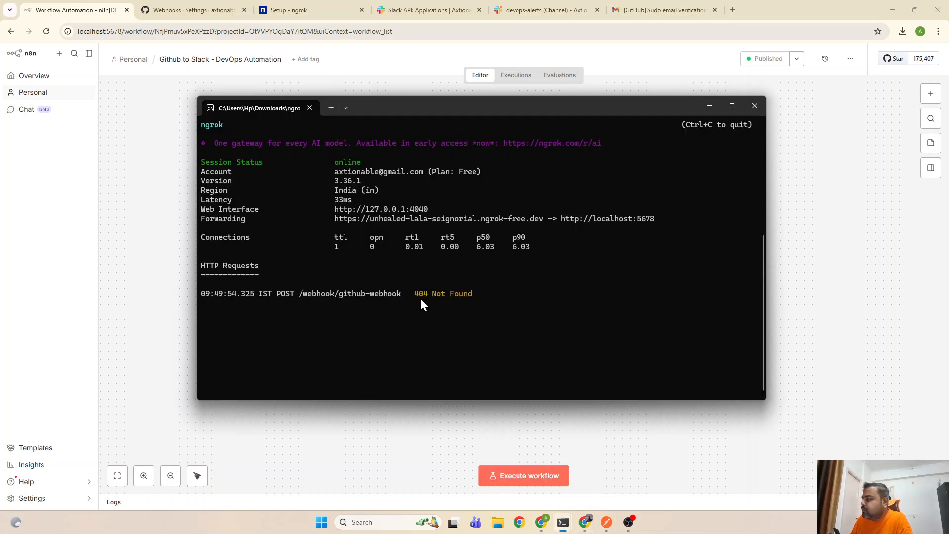
{"action": "left_click_drag", "start_coordinate": [484, 295], "coordinate": [304, 295]}
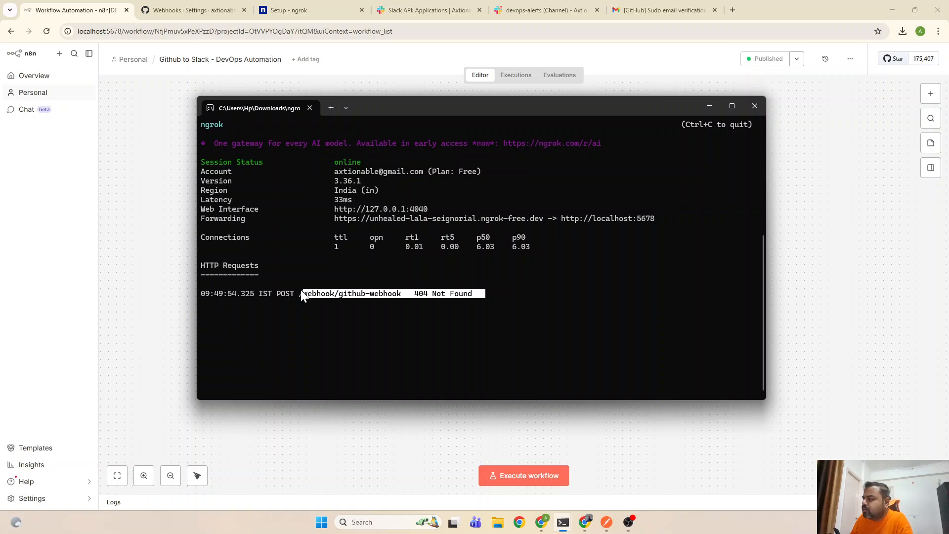
{"action": "left_click", "coordinate": [209, 8]}
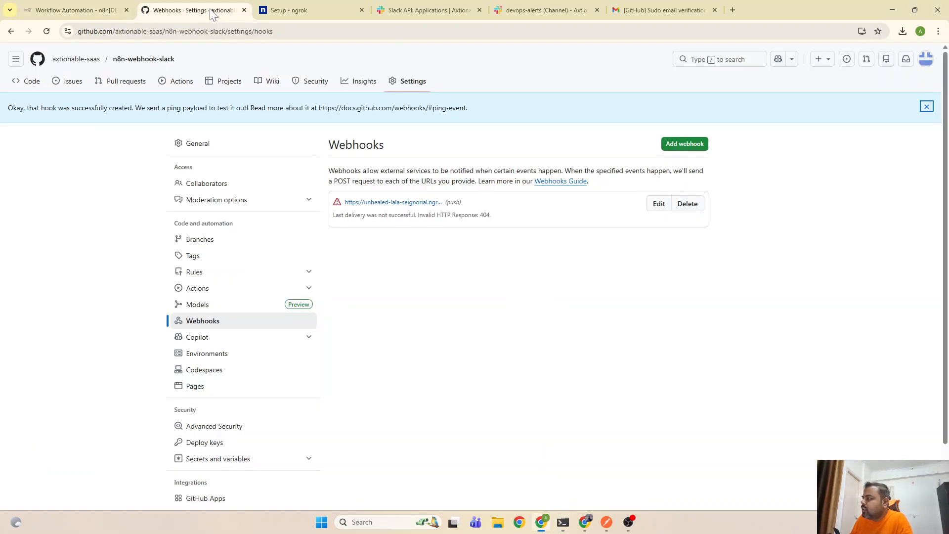
{"action": "left_click", "coordinate": [658, 207]}
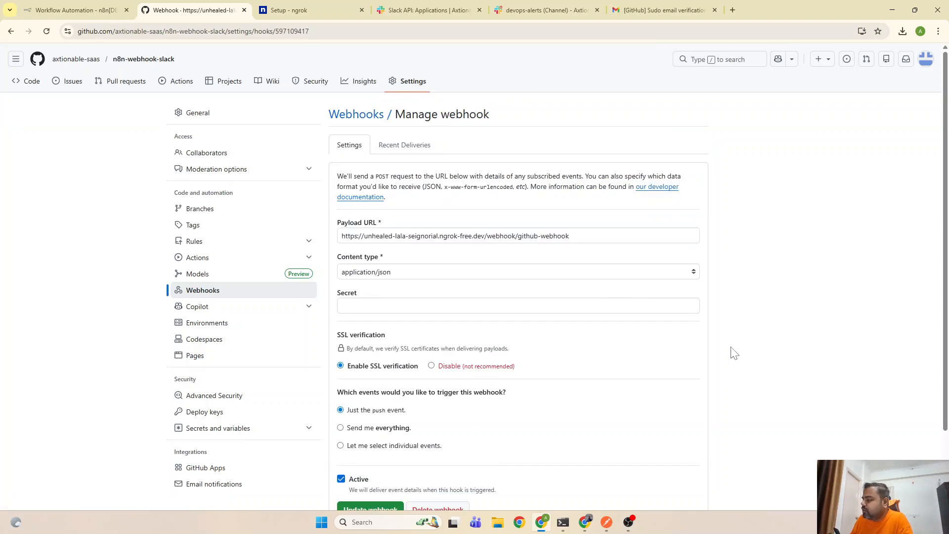
Save the updated GitHub webhook settings
{"action": "scroll", "coordinate": [734, 353], "scroll_direction": "down", "scroll_amount": 2}
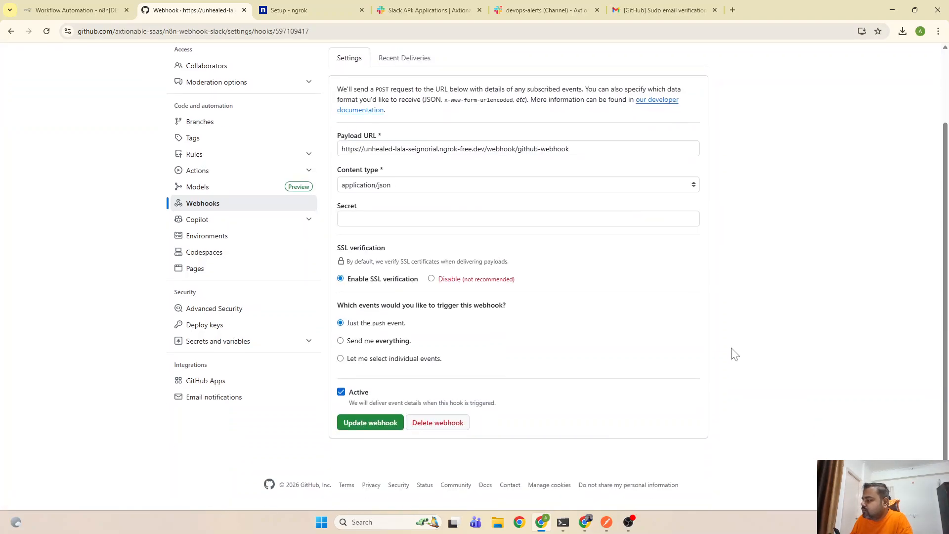
{"action": "left_click", "coordinate": [385, 431]}
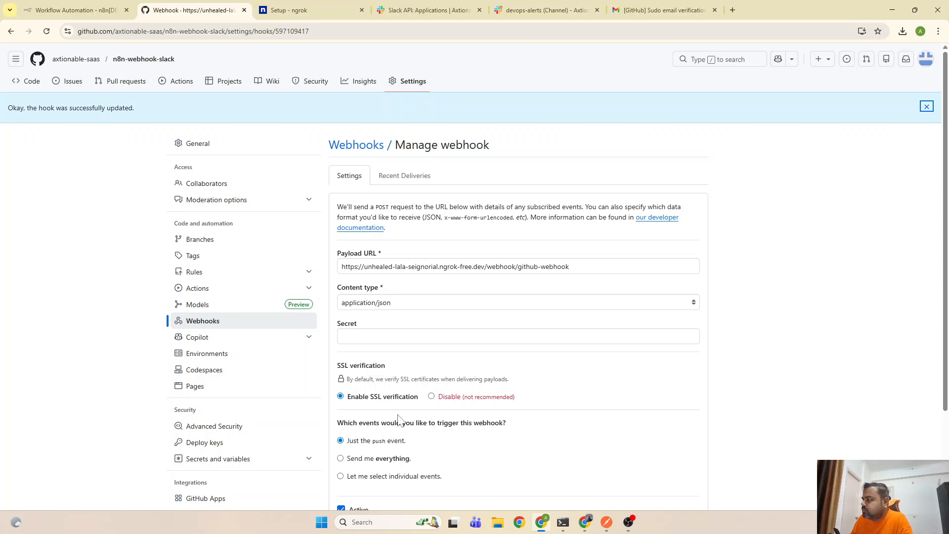
{"action": "scroll", "coordinate": [623, 381], "scroll_direction": "down", "scroll_amount": 3}
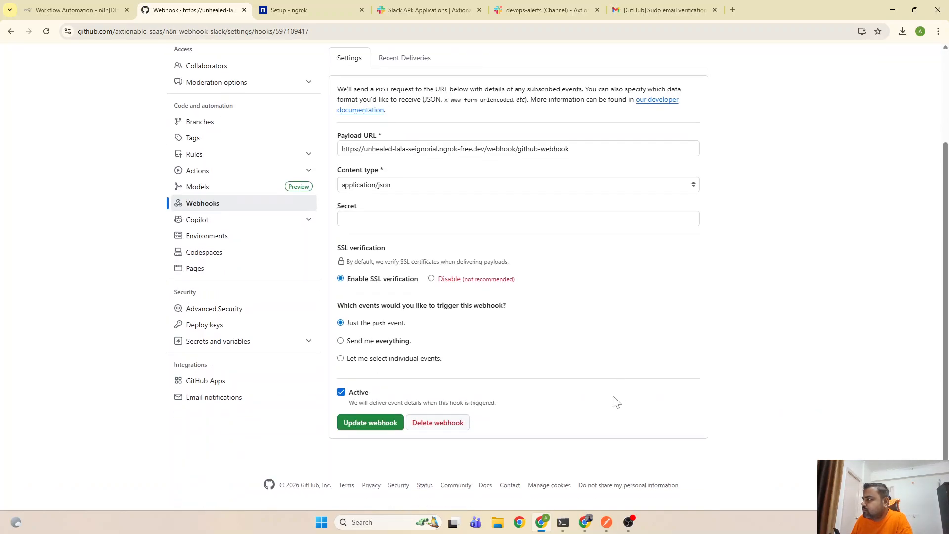
Redeliver the ping payload from Recent Deliveries and check the new request in the ngrok log
{"action": "left_click", "coordinate": [403, 59]}
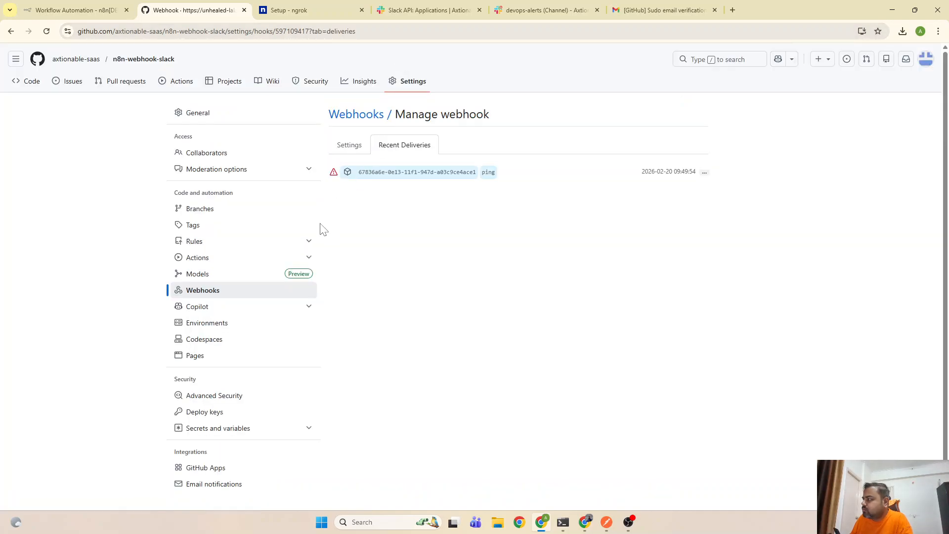
{"action": "left_click", "coordinate": [493, 177]}
{"action": "left_click", "coordinate": [704, 178]}
{"action": "left_click", "coordinate": [705, 180]}
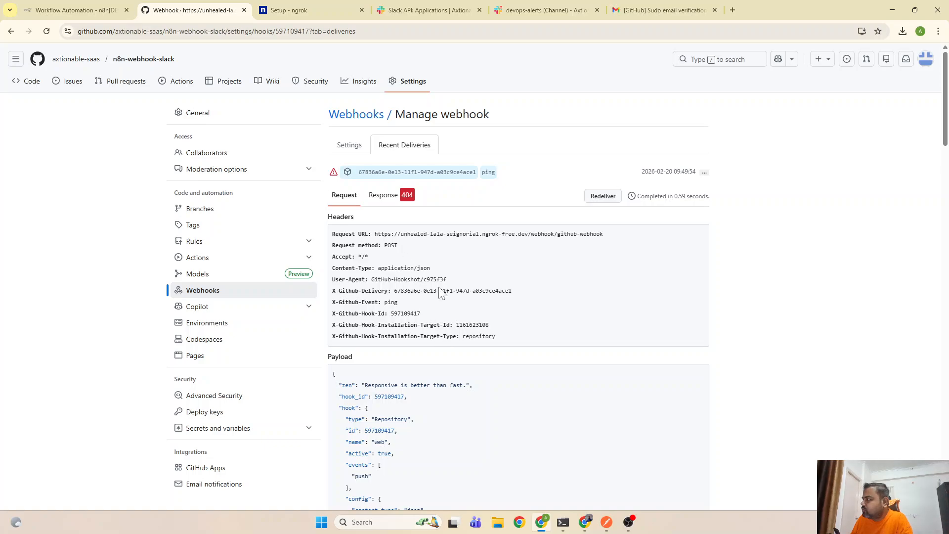
{"action": "left_click", "coordinate": [596, 198]}
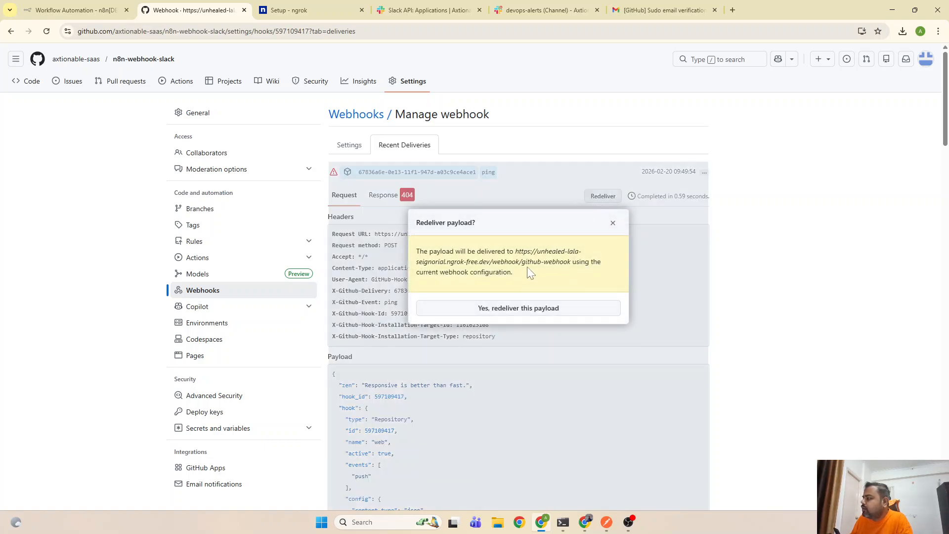
{"action": "left_click", "coordinate": [503, 310]}
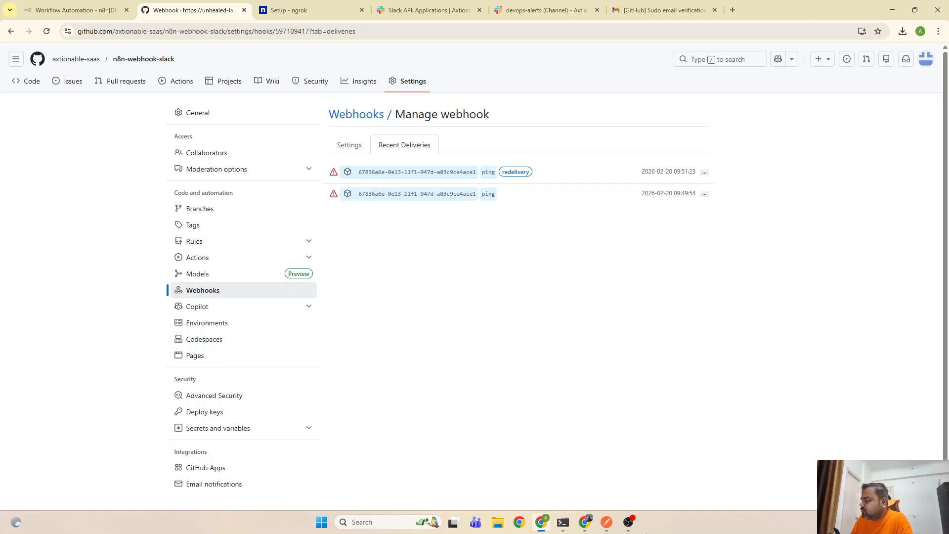
{"action": "mouse_move", "coordinate": [563, 522]}
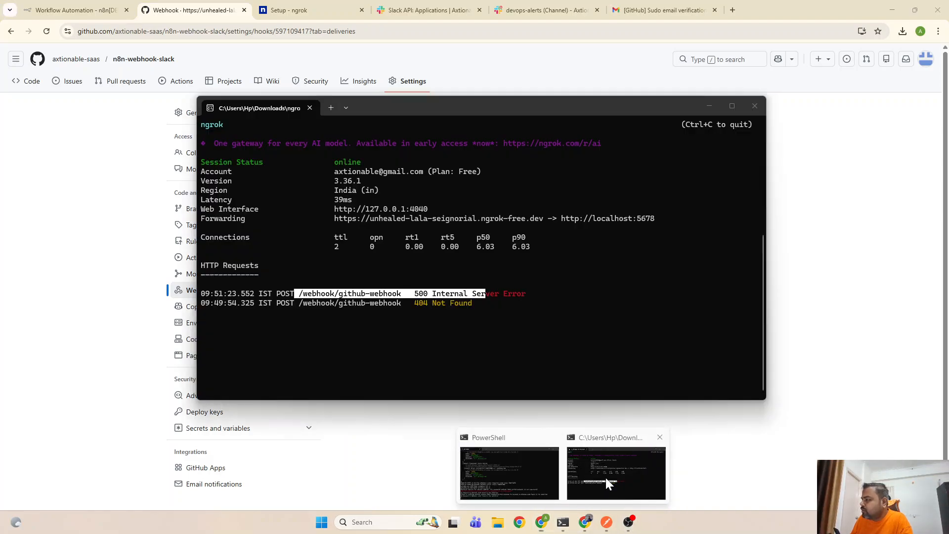
{"action": "left_click", "coordinate": [606, 478]}
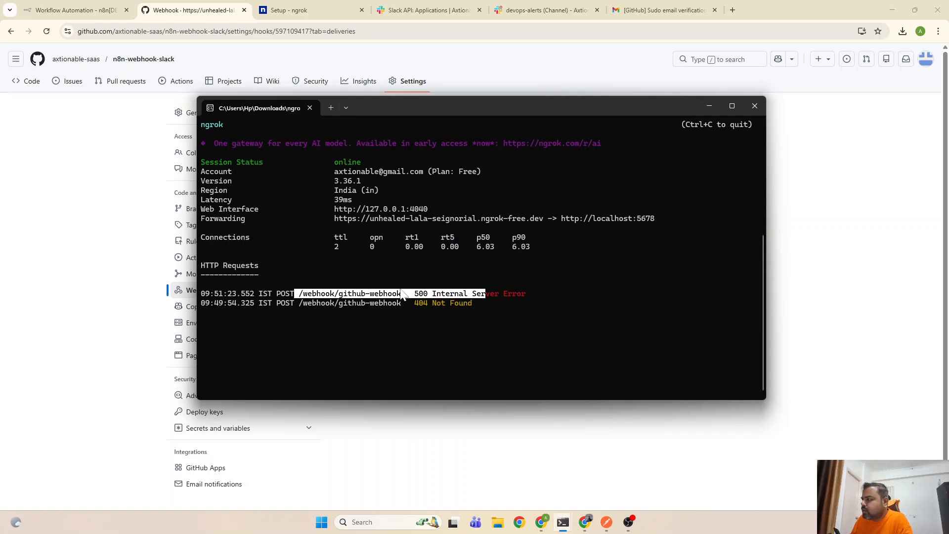
Highlight the 500 Internal Server Error line in ngrok, then hide the terminal to reveal GitHub's deliveries
{"action": "left_click", "coordinate": [520, 293]}
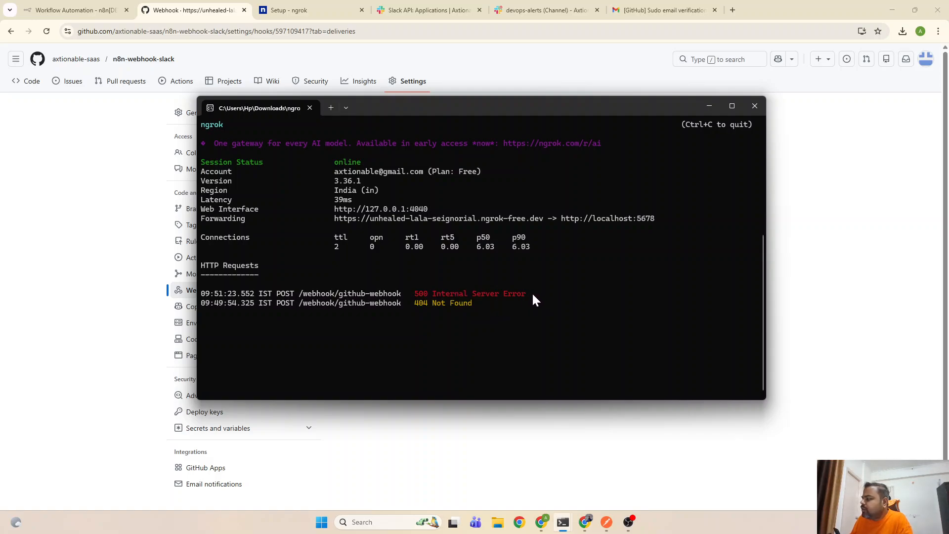
{"action": "left_click_drag", "start_coordinate": [532, 292], "coordinate": [272, 295]}
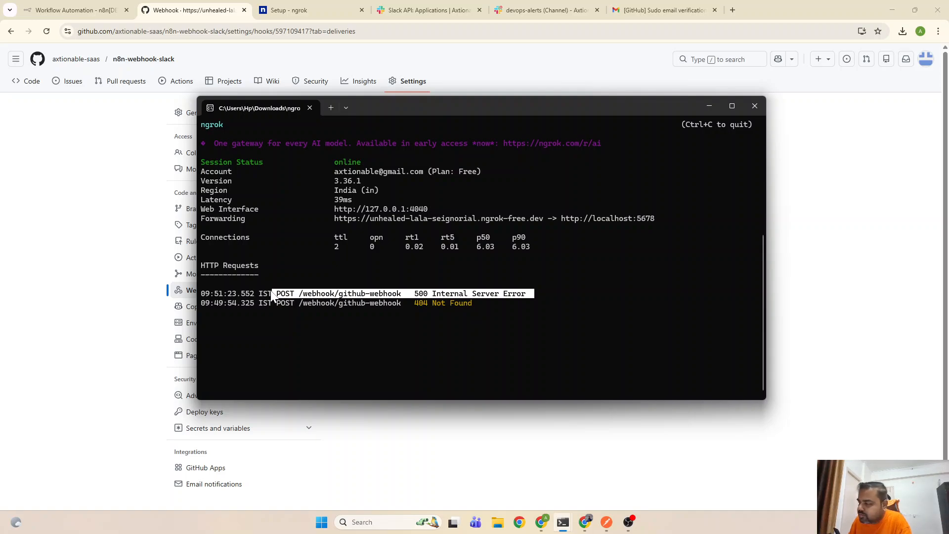
{"action": "left_click", "coordinate": [838, 256]}
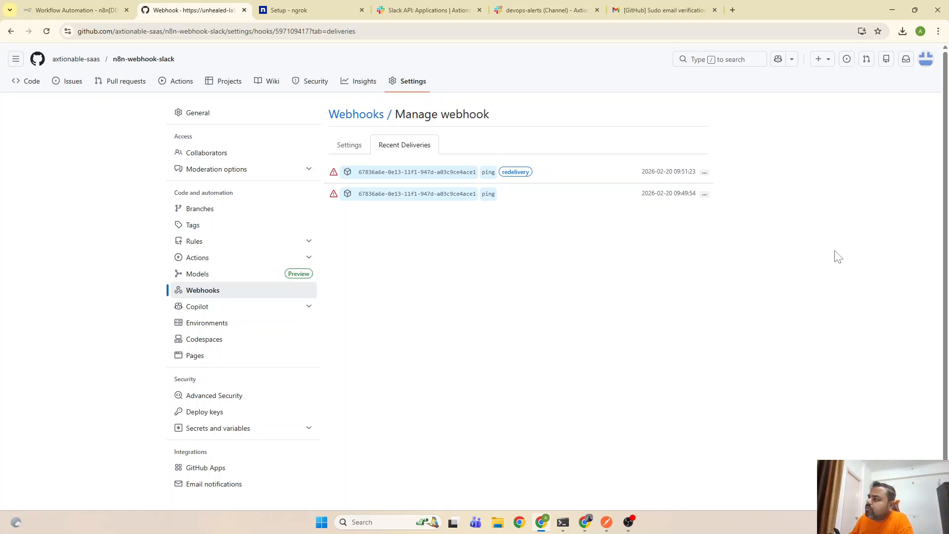
Inspect the Webhook node's settings in the n8n workflow
{"action": "left_click", "coordinate": [109, 5]}
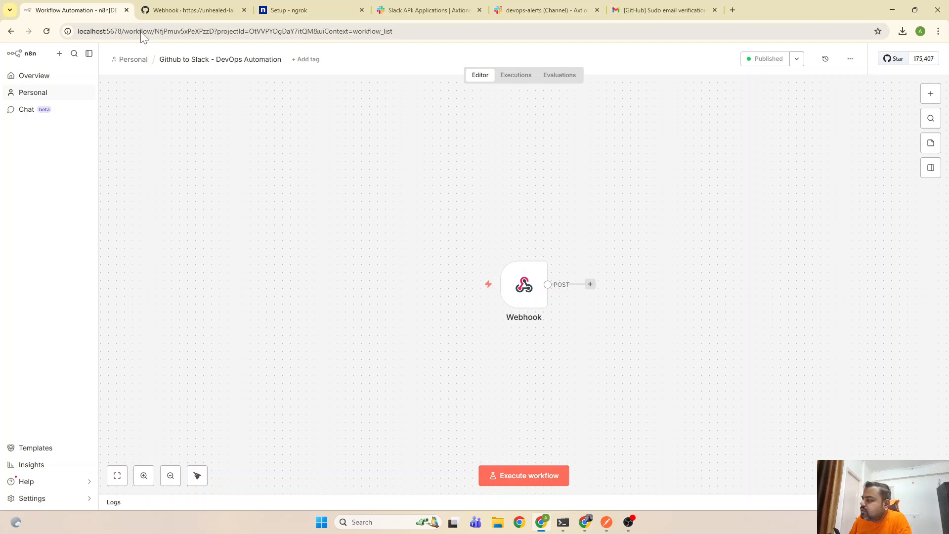
{"action": "double_click", "coordinate": [536, 295]}
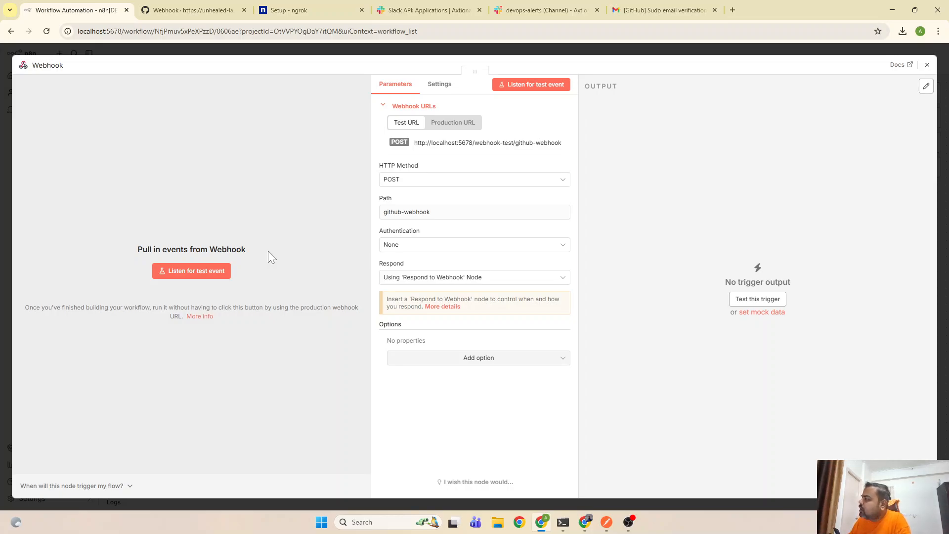
{"action": "left_click", "coordinate": [928, 65]}
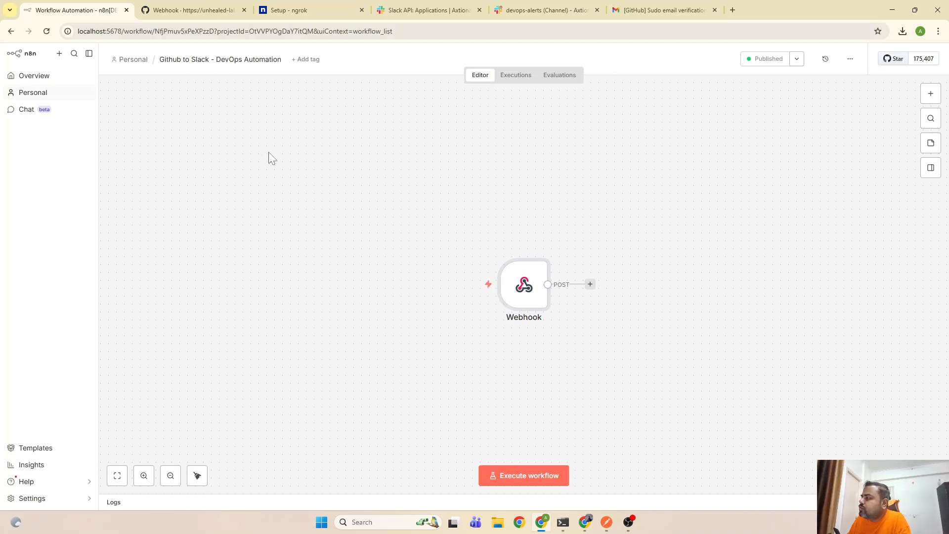
Trace the failed execution's error to the missing Respond to Webhook node, then return to the editor
{"action": "left_click", "coordinate": [524, 77]}
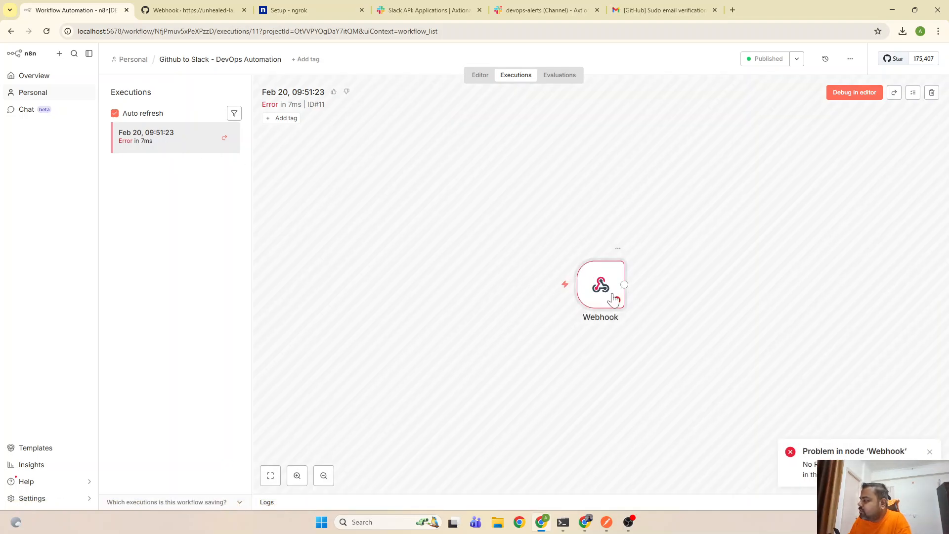
{"action": "double_click", "coordinate": [613, 299]}
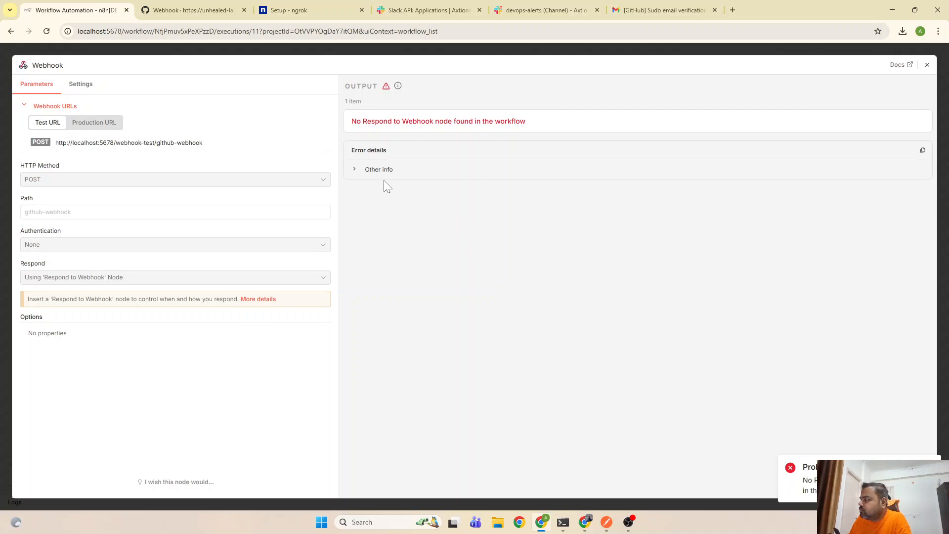
{"action": "left_click", "coordinate": [360, 176]}
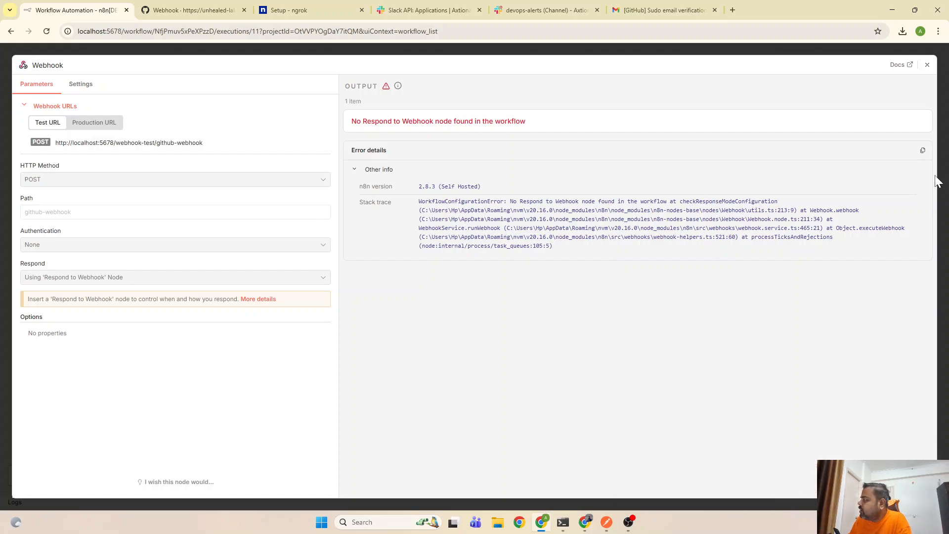
{"action": "left_click", "coordinate": [928, 65]}
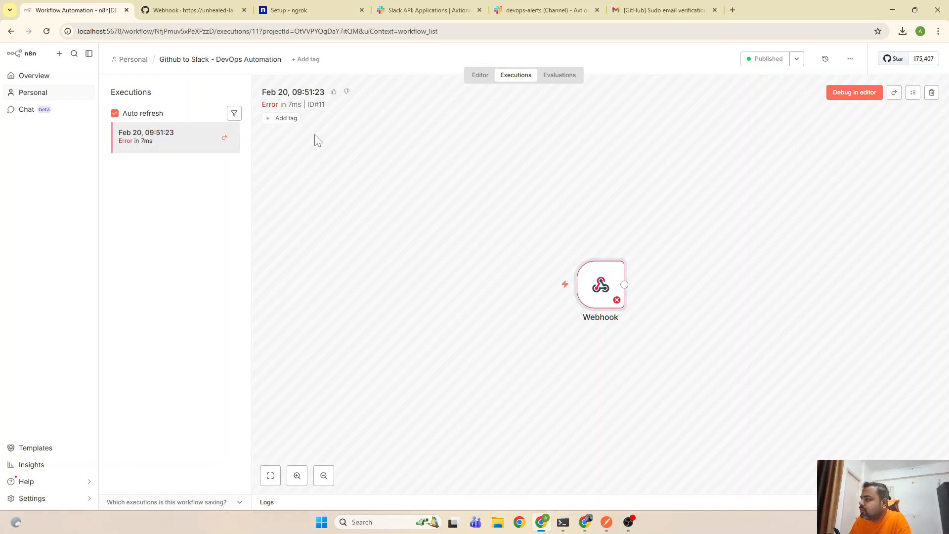
{"action": "left_click", "coordinate": [11, 31]}
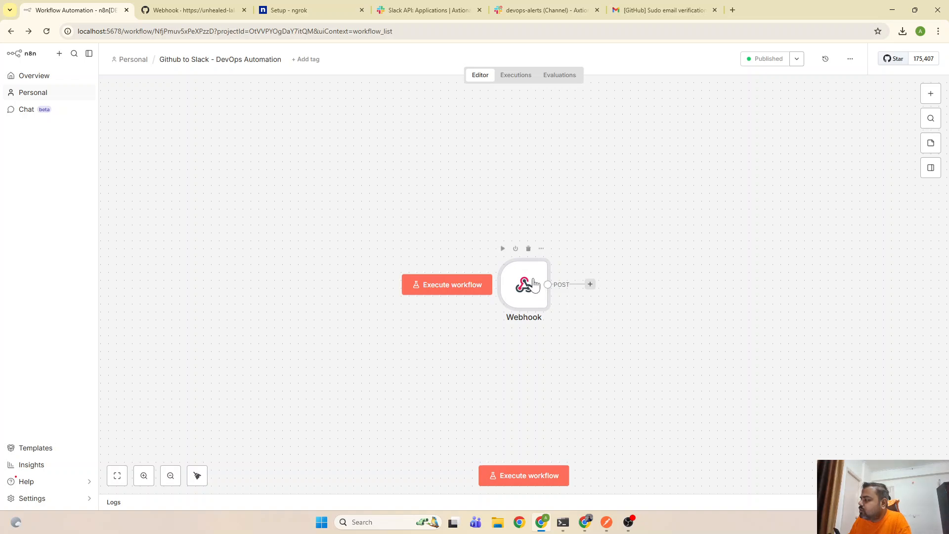
Connect an Edit Fields (Set) node after the Webhook trigger with one empty manual field
{"action": "left_click_drag", "start_coordinate": [531, 281], "coordinate": [325, 234]}
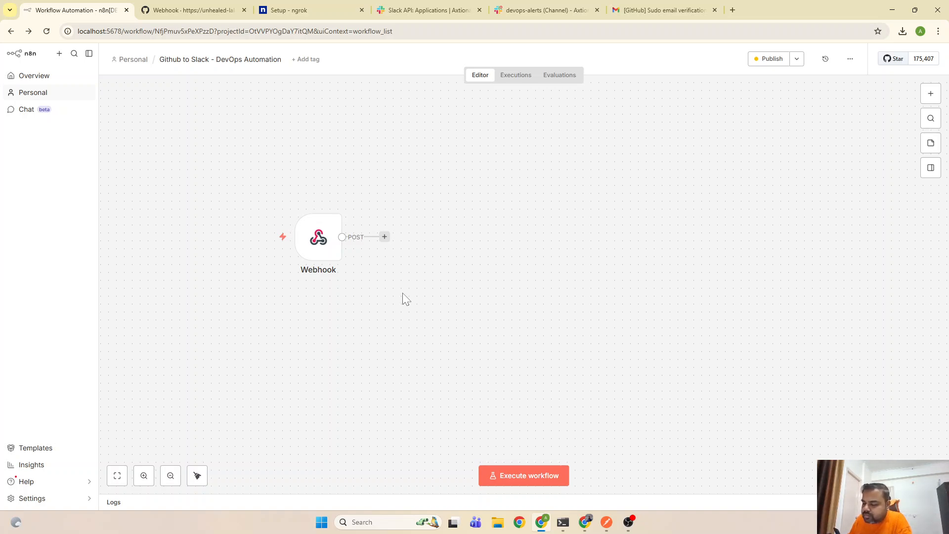
{"action": "left_click", "coordinate": [384, 237]}
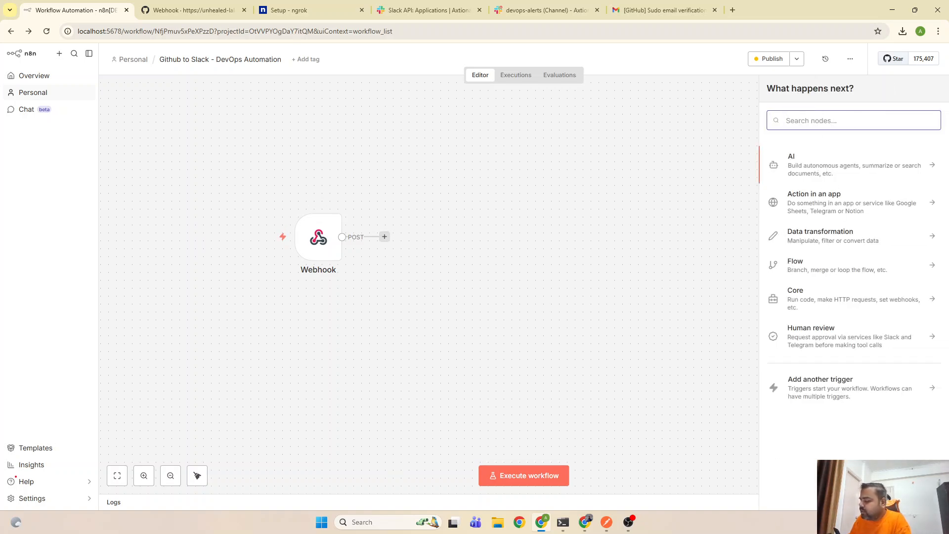
{"action": "type", "text": "set"}
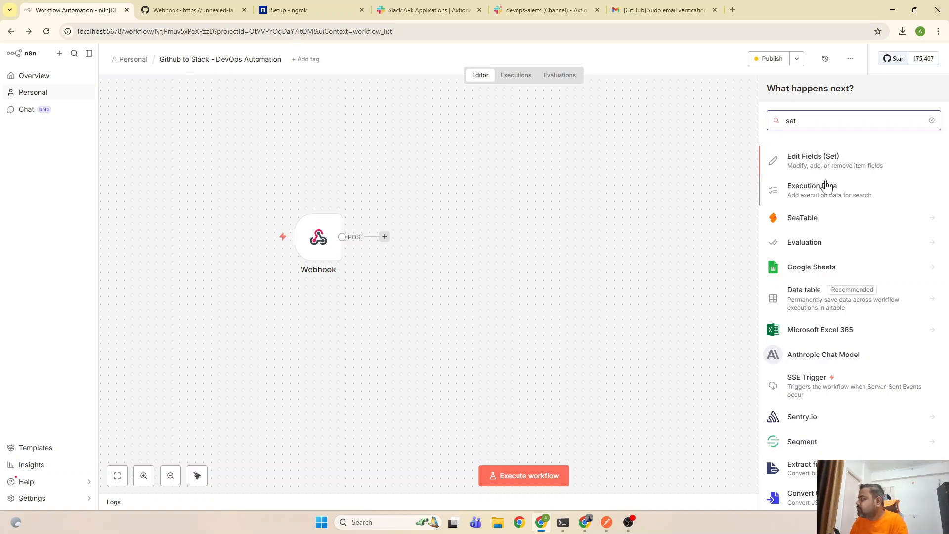
{"action": "left_click", "coordinate": [826, 168]}
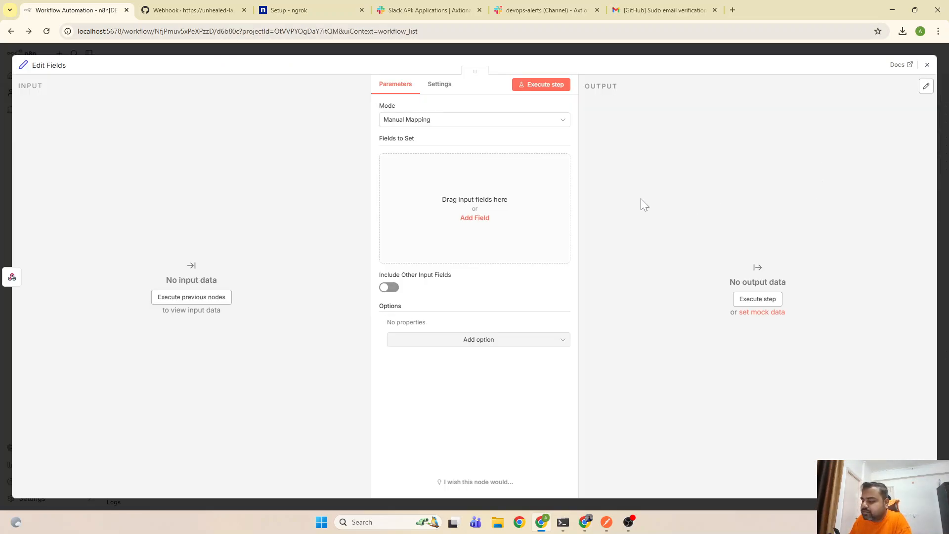
{"action": "left_click", "coordinate": [474, 219]}
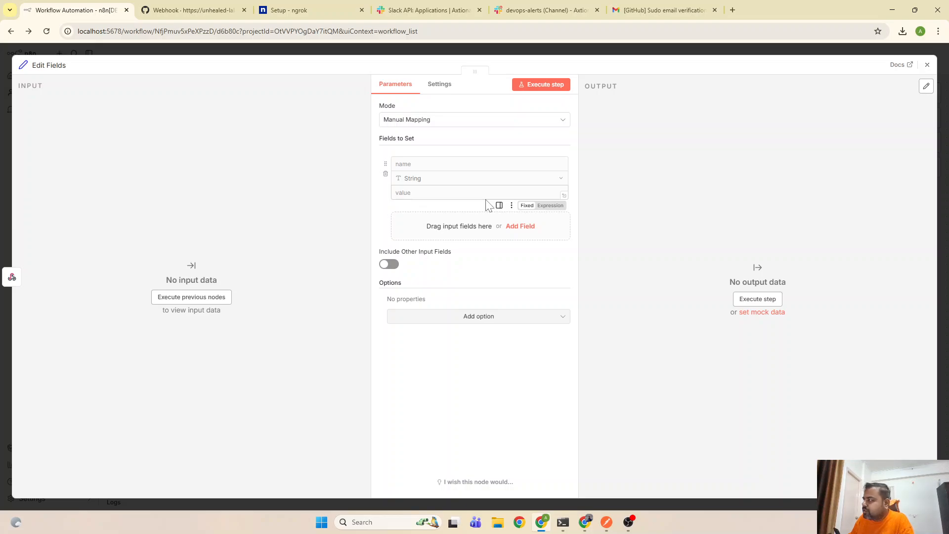
{"action": "left_click", "coordinate": [928, 65]}
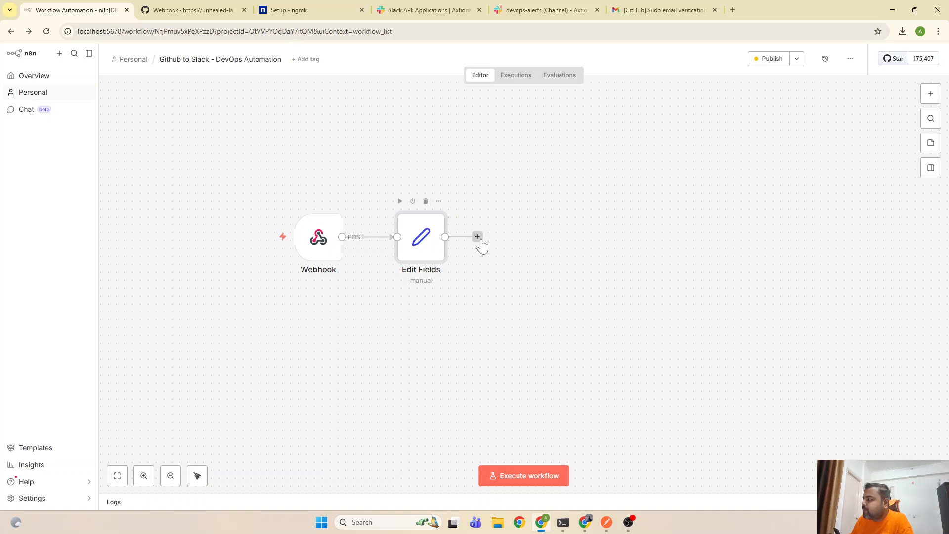
{"action": "left_click", "coordinate": [479, 241]}
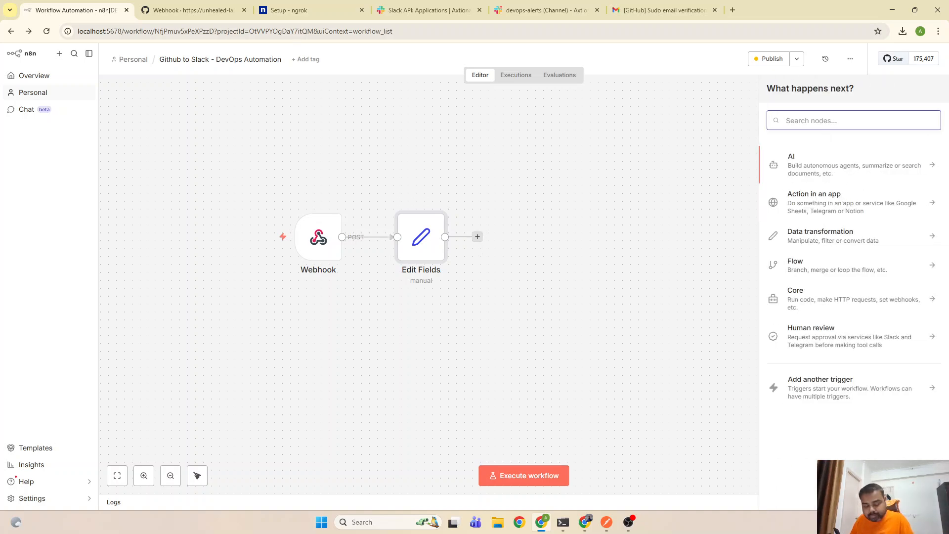
Add a Respond to Webhook node set to respond with JSON
{"action": "type", "text": "webh"}
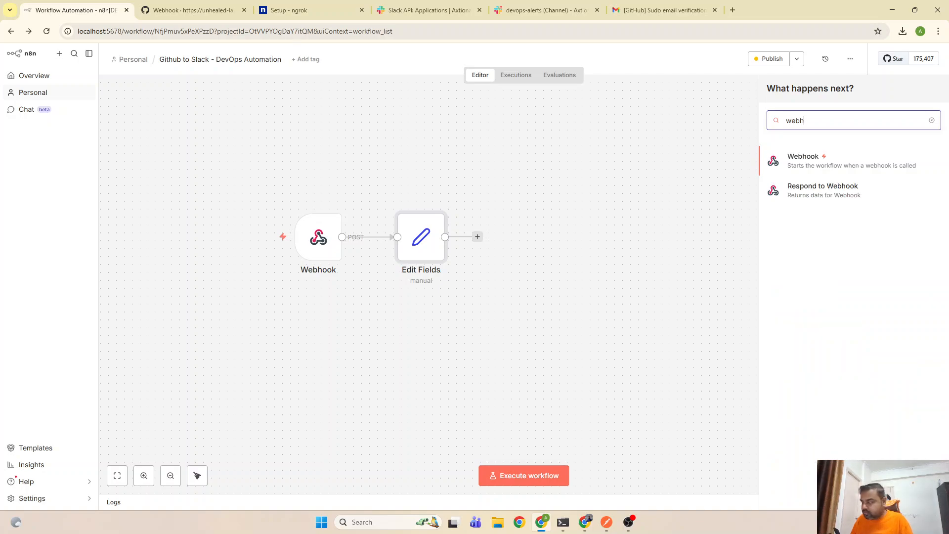
{"action": "type", "text": "o"}
{"action": "left_click", "coordinate": [833, 189]}
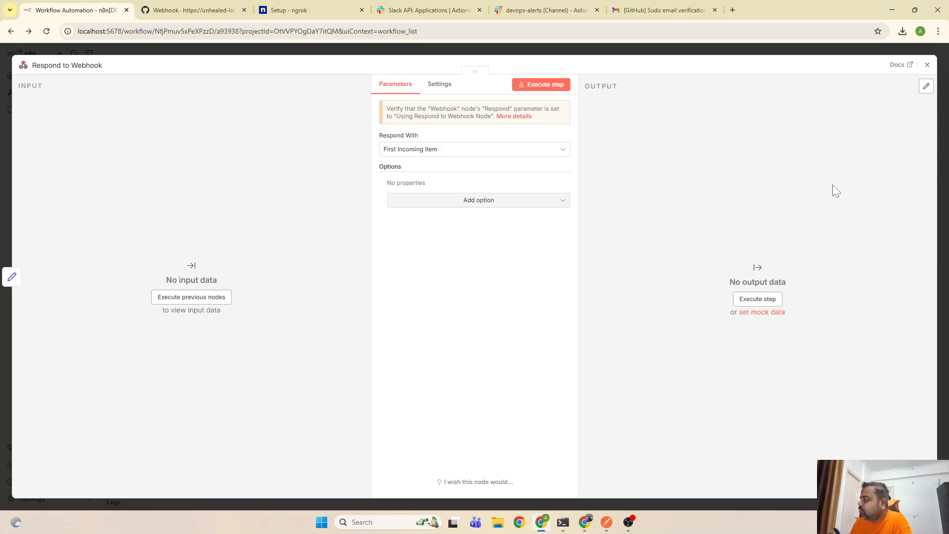
{"action": "left_click", "coordinate": [420, 153]}
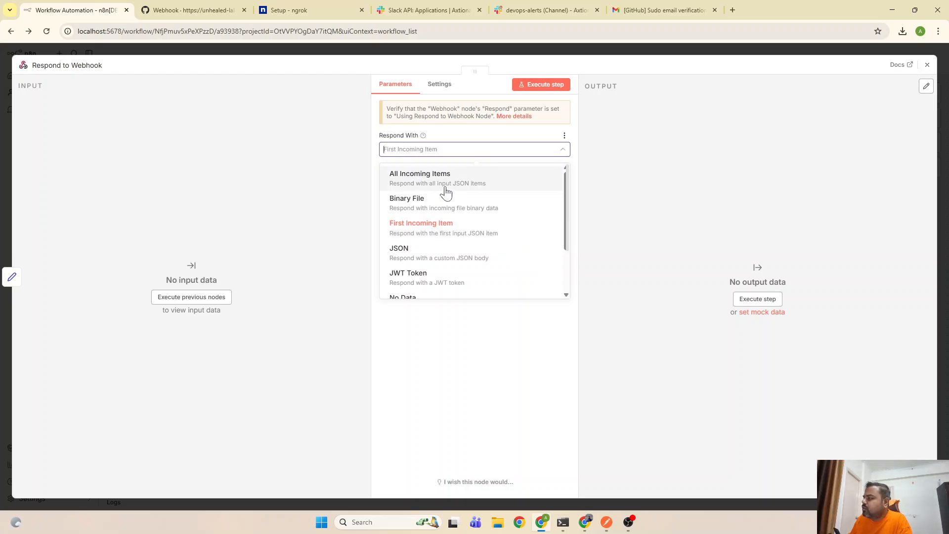
{"action": "scroll", "coordinate": [454, 232], "scroll_direction": "down", "scroll_amount": 1}
{"action": "scroll", "coordinate": [456, 236], "scroll_direction": "down", "scroll_amount": 1}
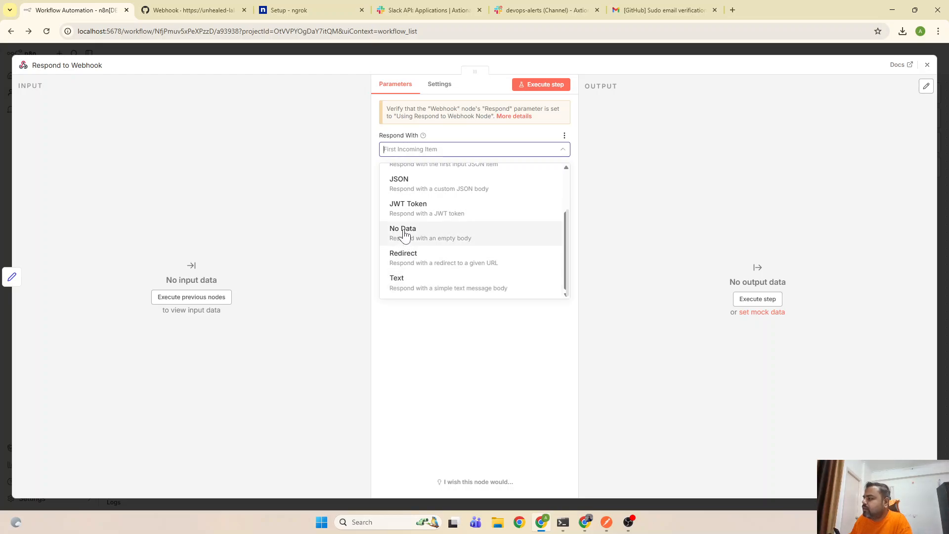
{"action": "scroll", "coordinate": [408, 233], "scroll_direction": "up", "scroll_amount": 1}
{"action": "scroll", "coordinate": [424, 219], "scroll_direction": "up", "scroll_amount": 1}
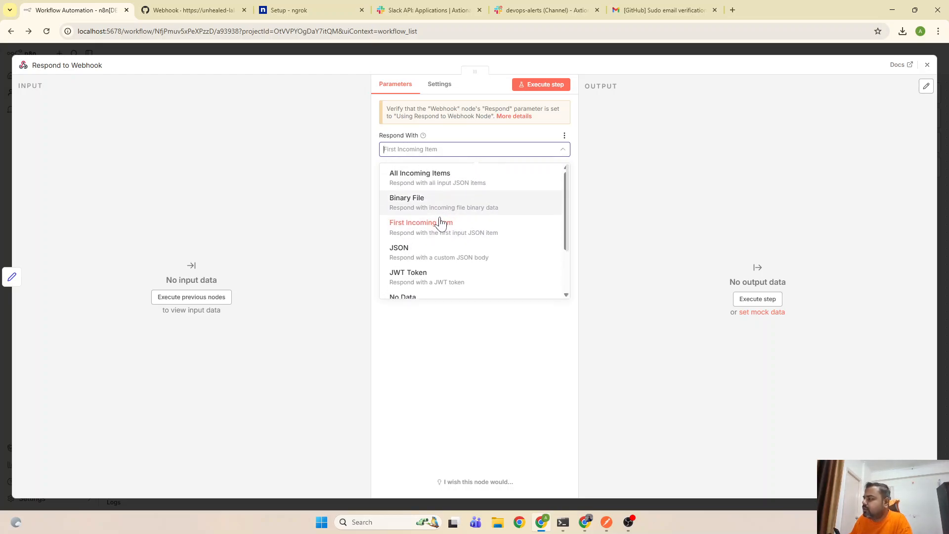
{"action": "left_click", "coordinate": [426, 251]}
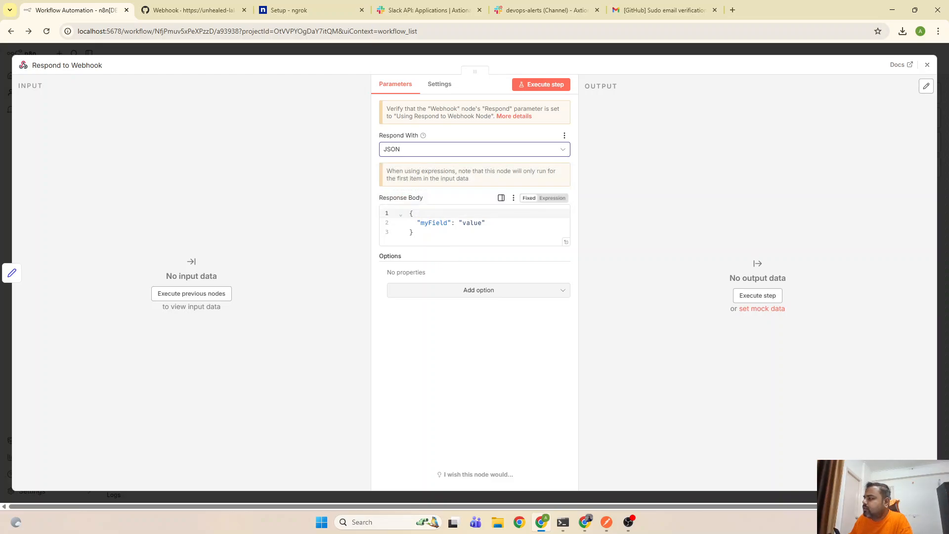
Set the response body to {"success": "true"}
{"action": "left_click", "coordinate": [433, 223]}
{"action": "double_click", "coordinate": [432, 223]}
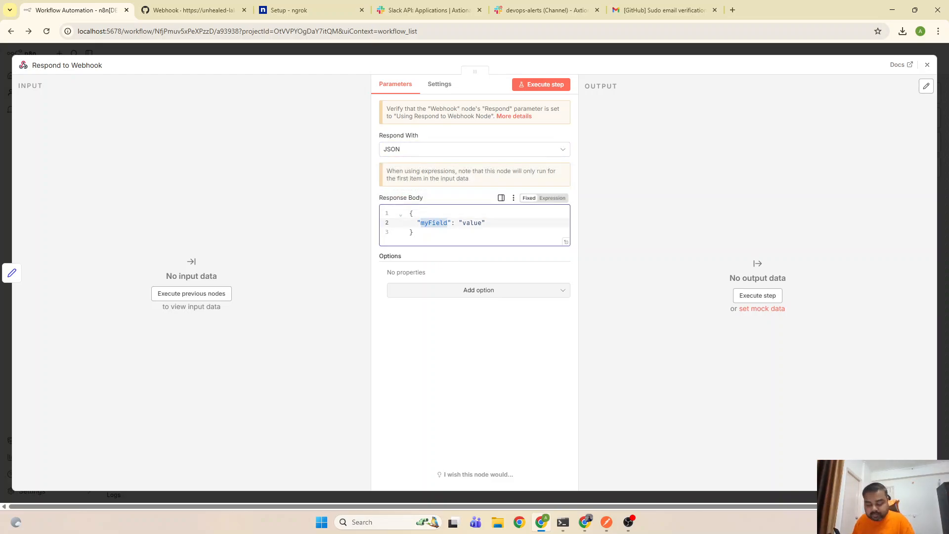
{"action": "type", "text": "sucess"}
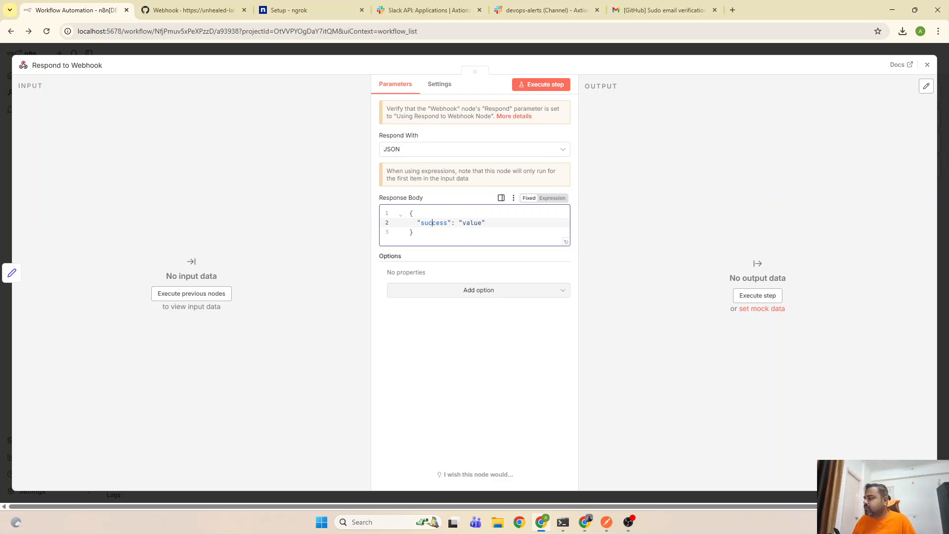
{"action": "double_click", "coordinate": [479, 223]}
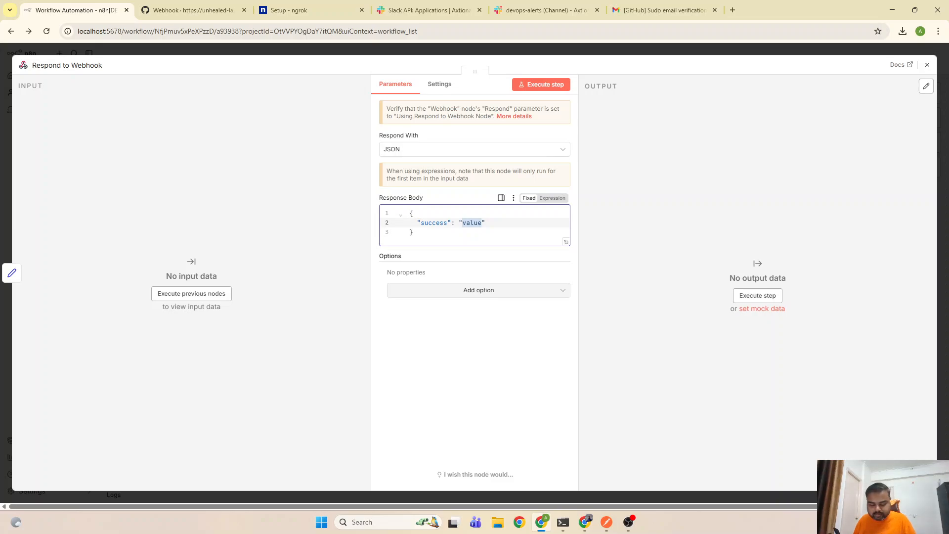
{"action": "type", "text": "true"}
{"action": "left_click", "coordinate": [458, 415]}
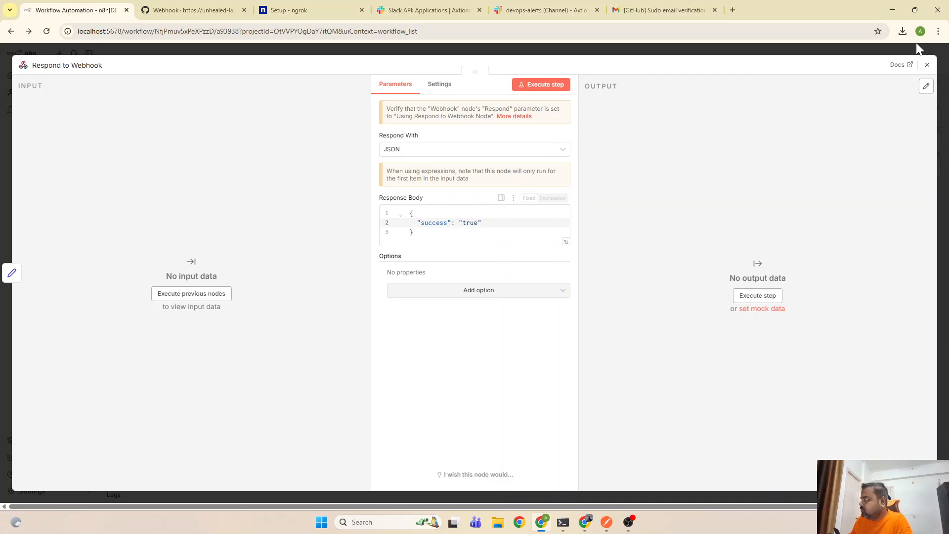
{"action": "left_click", "coordinate": [927, 65]}
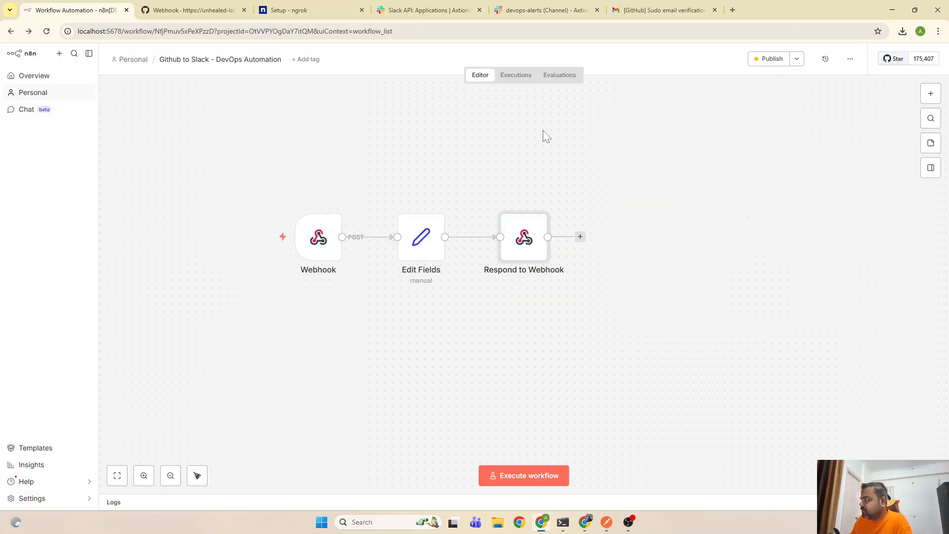
Publish the workflow and return to GitHub's webhook deliveries
{"action": "left_click", "coordinate": [774, 60]}
{"action": "left_click", "coordinate": [573, 330]}
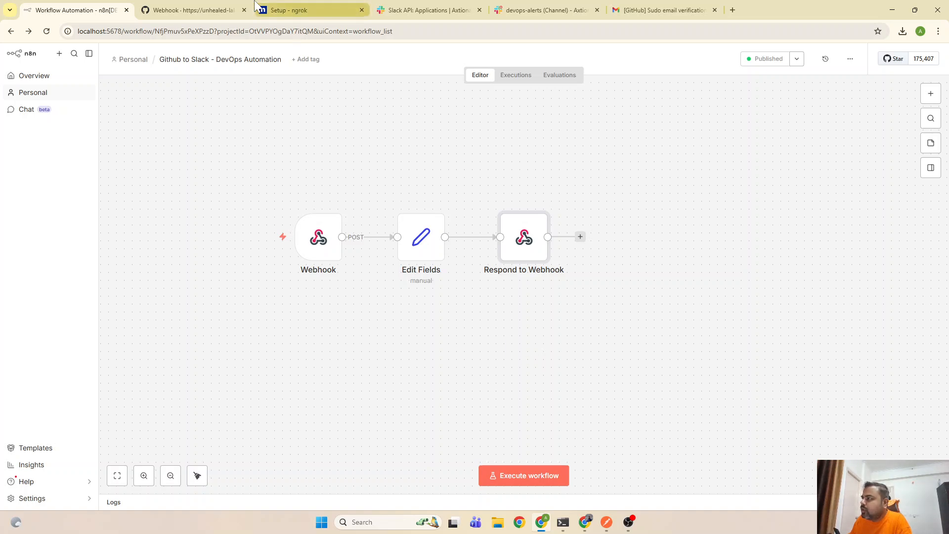
{"action": "left_click", "coordinate": [196, 5]}
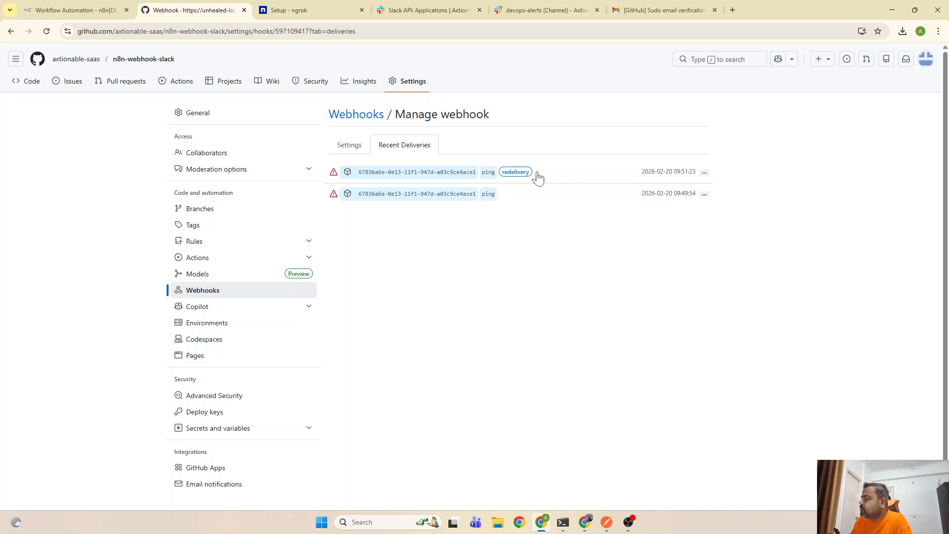
Redeliver the failed ping and confirm the new delivery returns 200 with the success body
{"action": "left_click", "coordinate": [514, 177]}
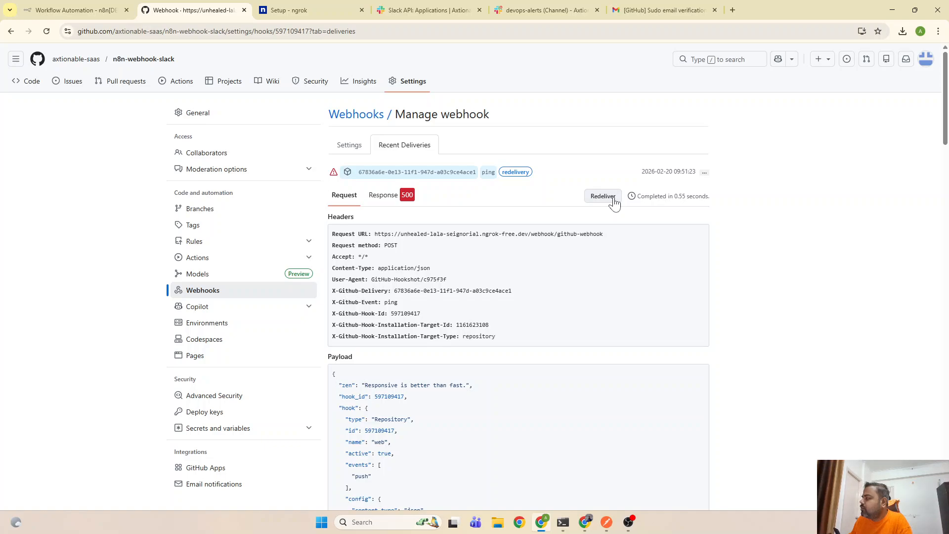
{"action": "left_click", "coordinate": [613, 197]}
{"action": "left_click", "coordinate": [502, 307]}
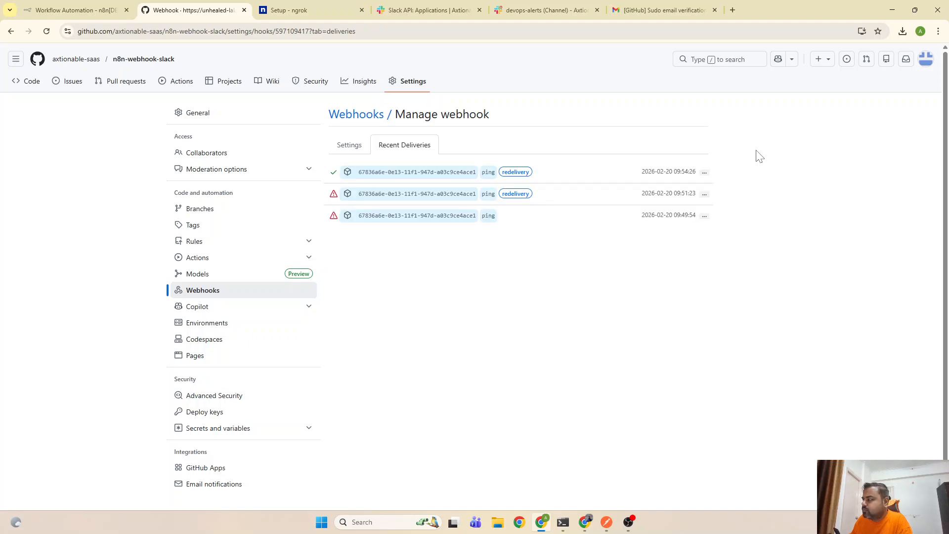
{"action": "left_click", "coordinate": [333, 177]}
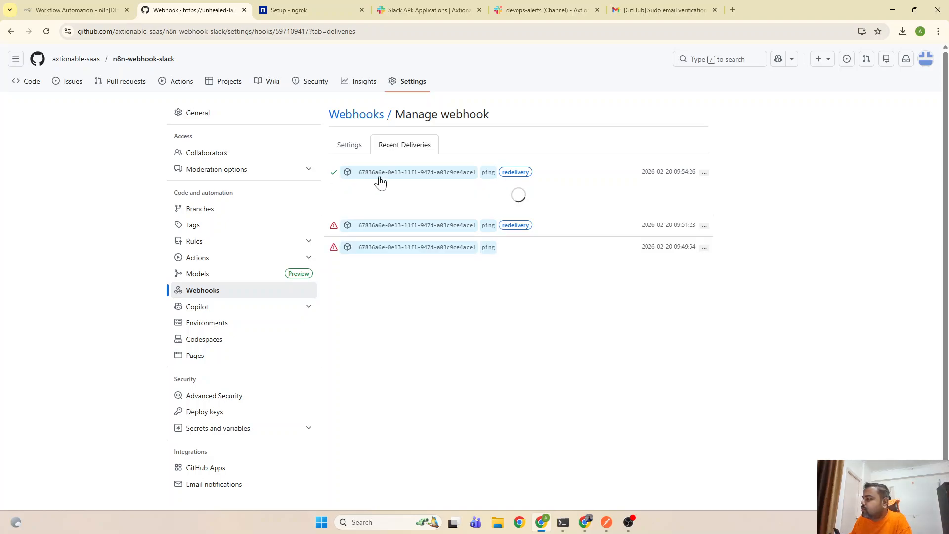
{"action": "left_click", "coordinate": [382, 196]}
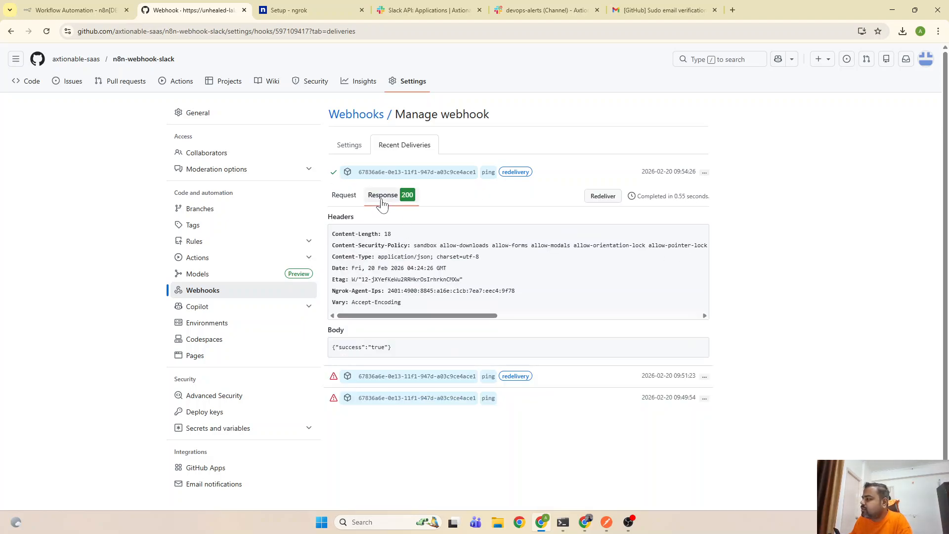
{"action": "left_click_drag", "start_coordinate": [392, 347], "coordinate": [332, 348]}
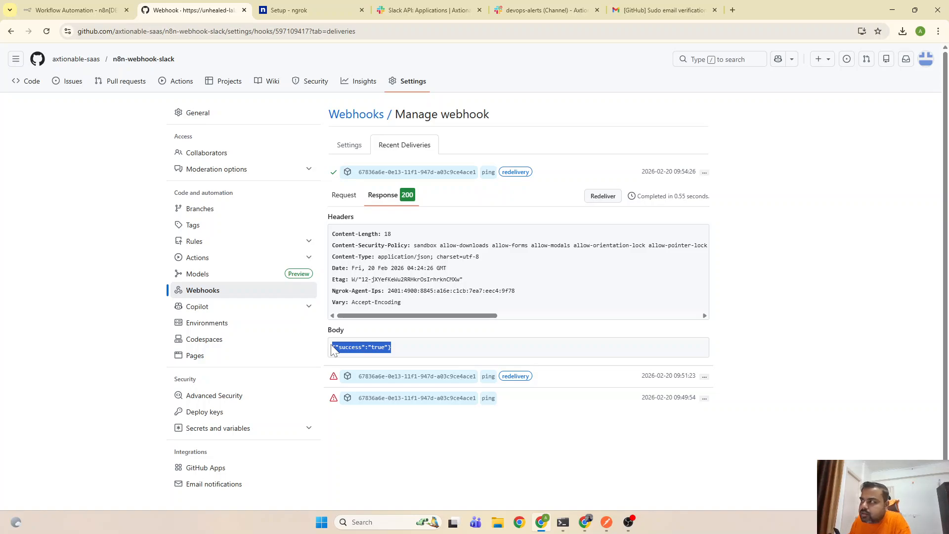
Review the request payload GitHub sent with the redelivered ping
{"action": "left_click", "coordinate": [106, 7]}
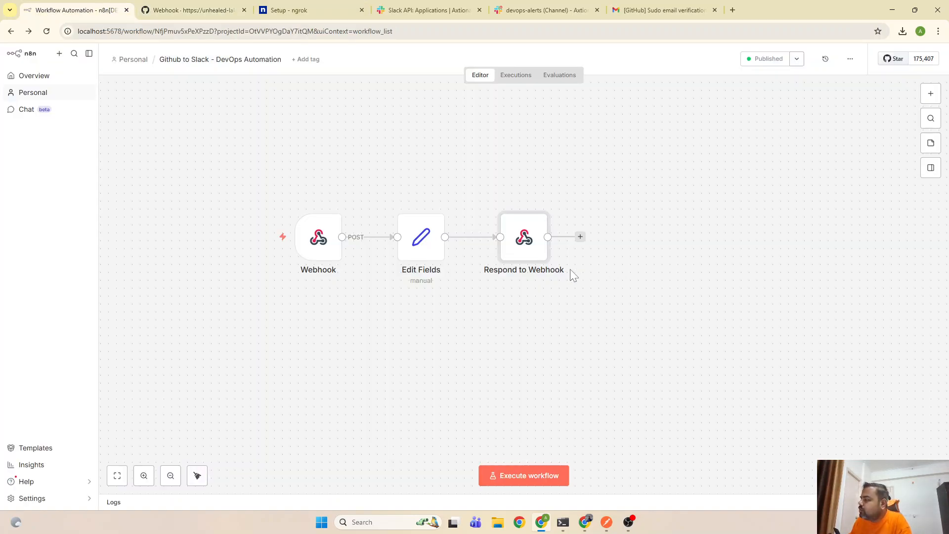
{"action": "left_click", "coordinate": [142, 8]}
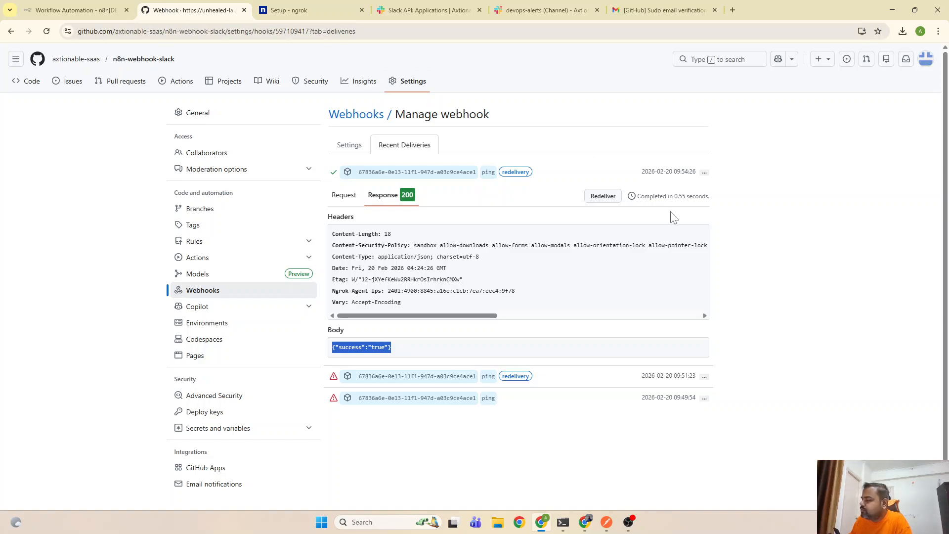
{"action": "left_click", "coordinate": [827, 262]}
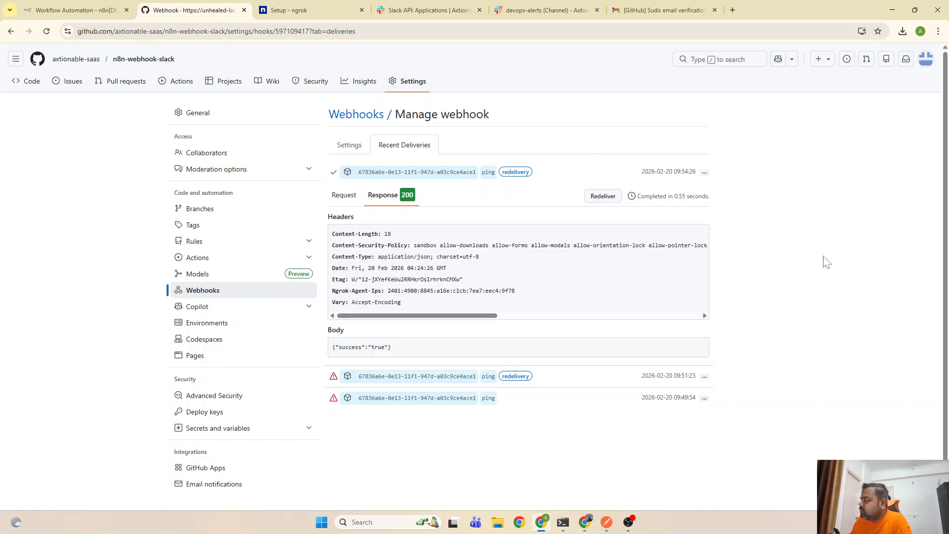
{"action": "left_click", "coordinate": [346, 198]}
{"action": "scroll", "coordinate": [418, 391], "scroll_direction": "down", "scroll_amount": 6}
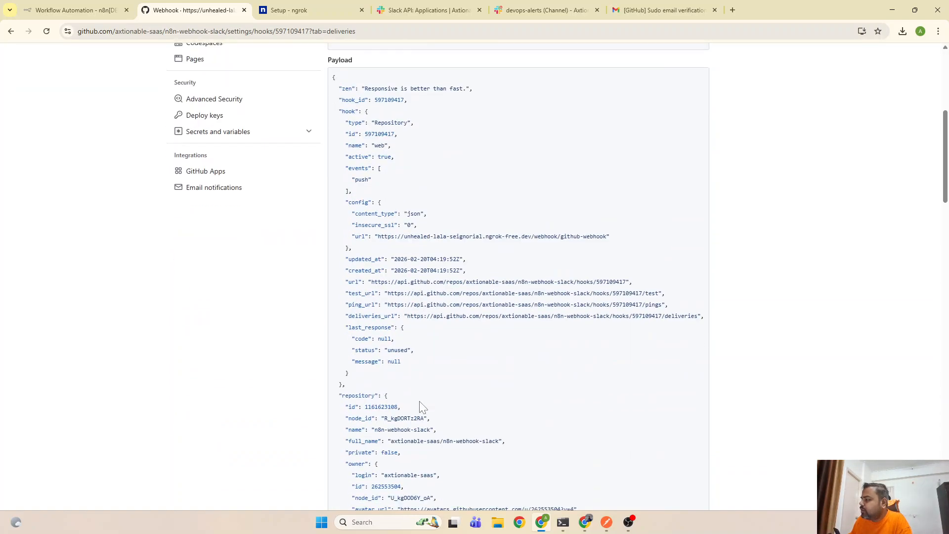
{"action": "scroll", "coordinate": [417, 409], "scroll_direction": "down", "scroll_amount": 3}
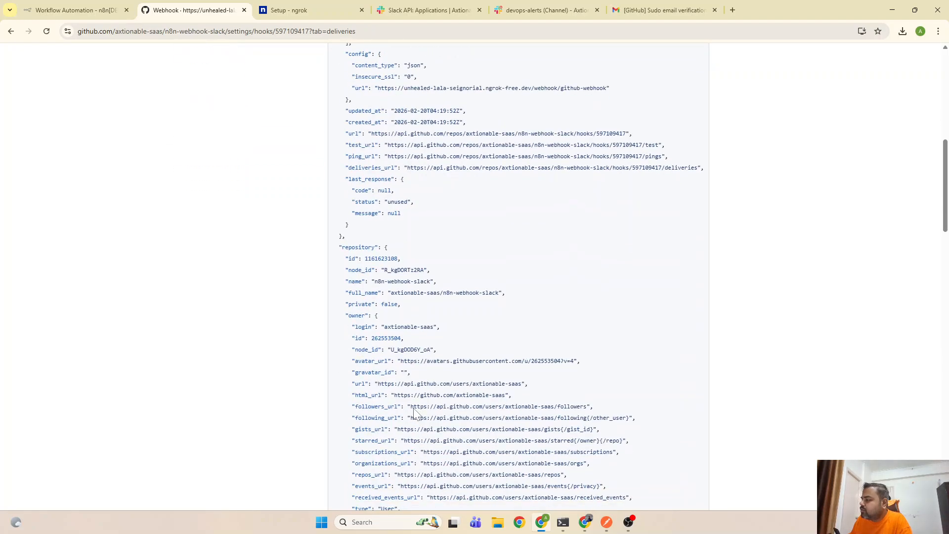
{"action": "scroll", "coordinate": [398, 395], "scroll_direction": "down", "scroll_amount": 4}
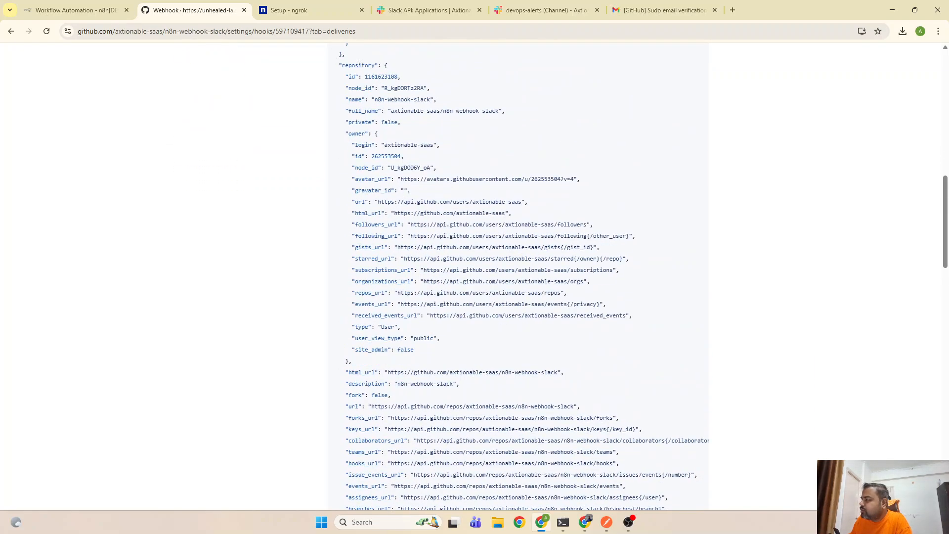
{"action": "scroll", "coordinate": [398, 396], "scroll_direction": "up", "scroll_amount": 13}
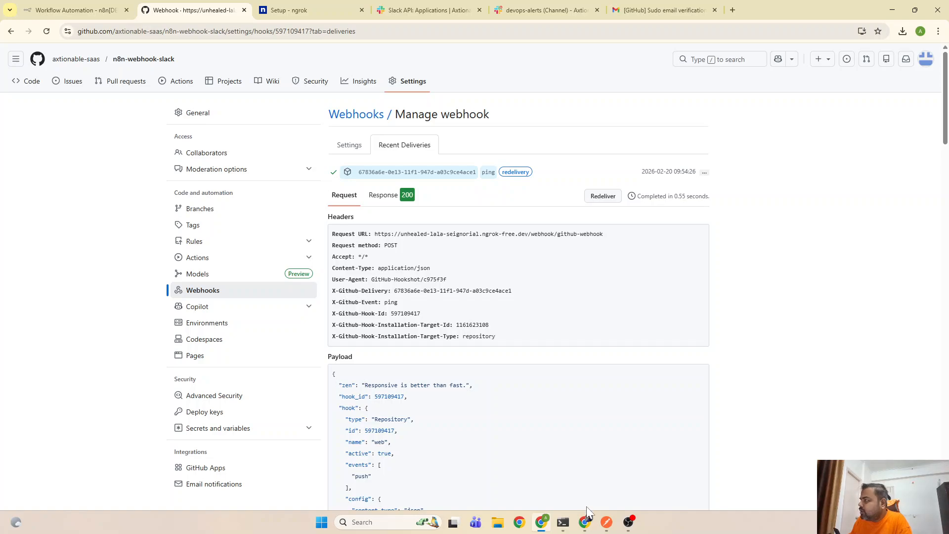
Open the Webhook node output of the successful 09:54:26 execution
{"action": "left_click", "coordinate": [73, 10]}
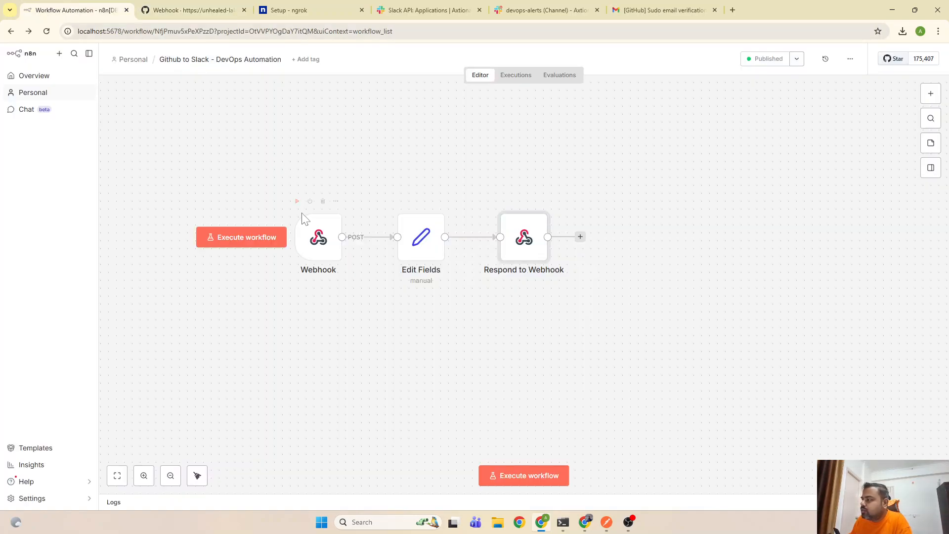
{"action": "left_click", "coordinate": [509, 76]}
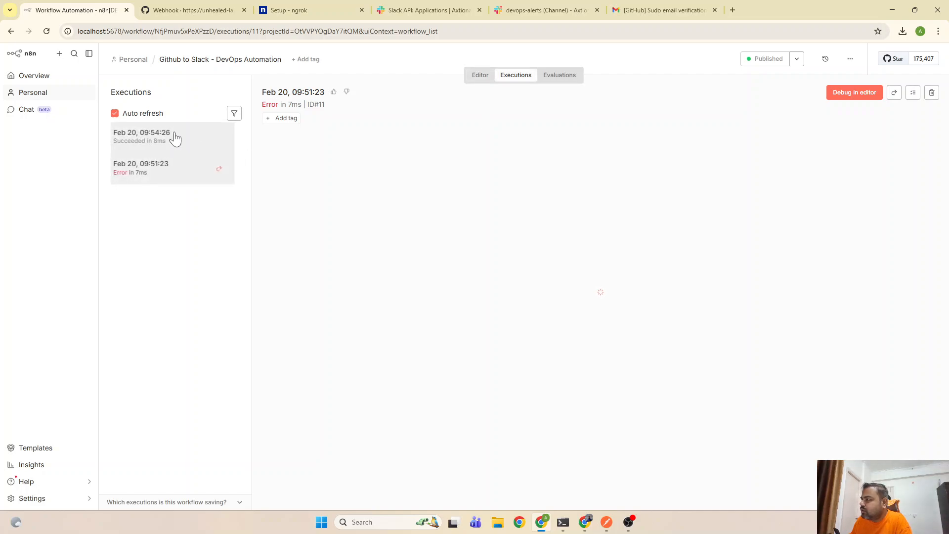
{"action": "left_click", "coordinate": [177, 138]}
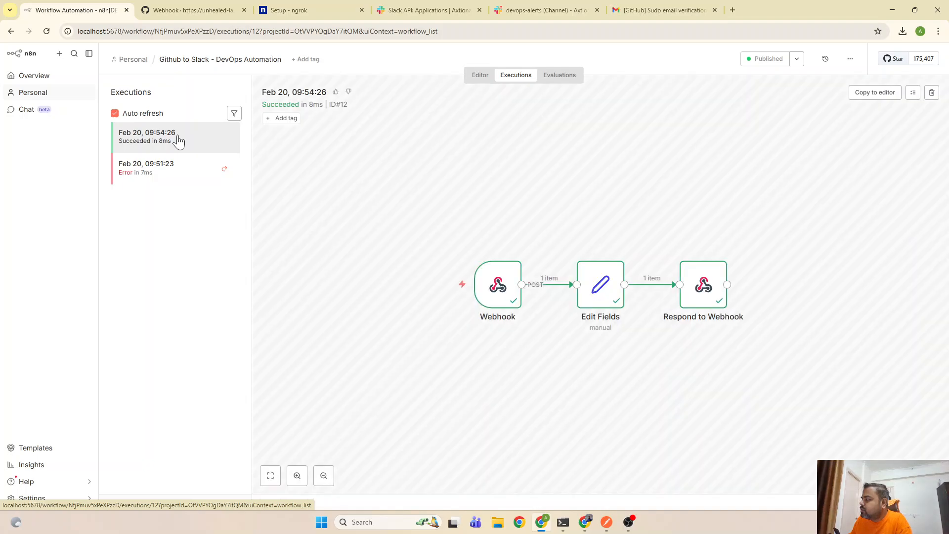
{"action": "double_click", "coordinate": [493, 299]}
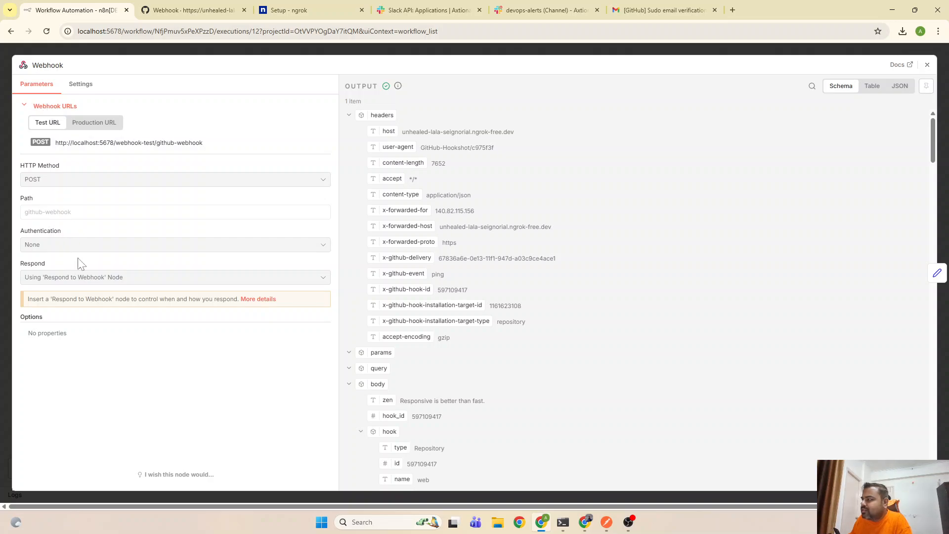
Collapse and re-expand the payload's headers, body, hook and repository objects
{"action": "scroll", "coordinate": [493, 260], "scroll_direction": "down", "scroll_amount": 5}
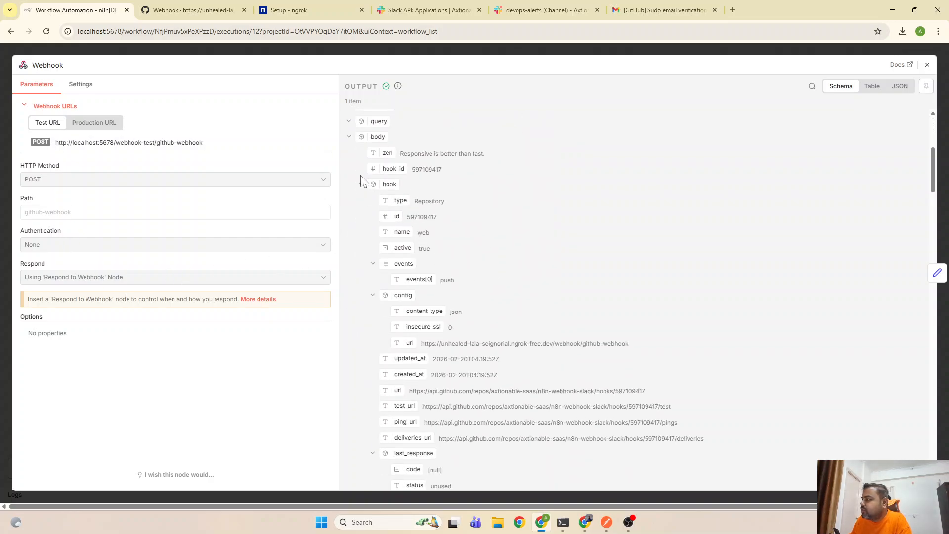
{"action": "left_click", "coordinate": [361, 185]}
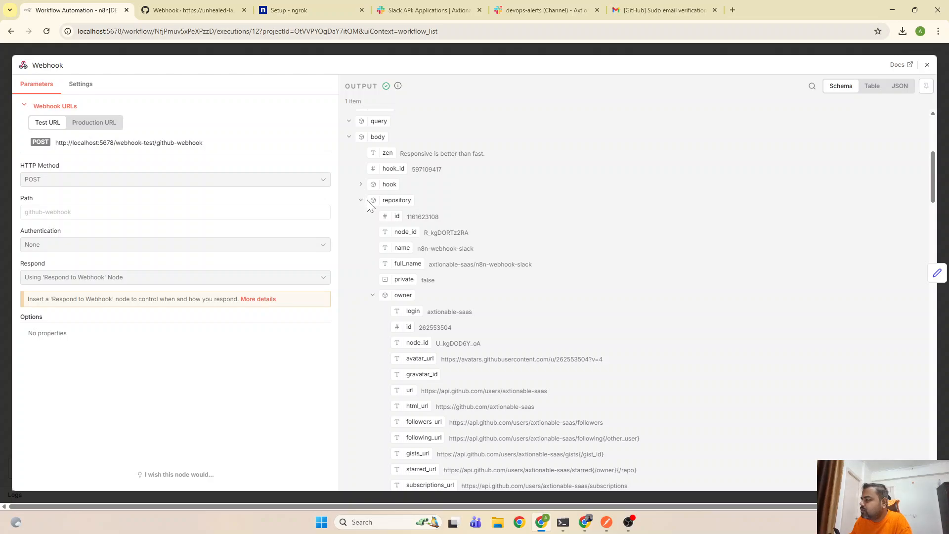
{"action": "left_click", "coordinate": [361, 200]}
{"action": "left_click", "coordinate": [362, 217]}
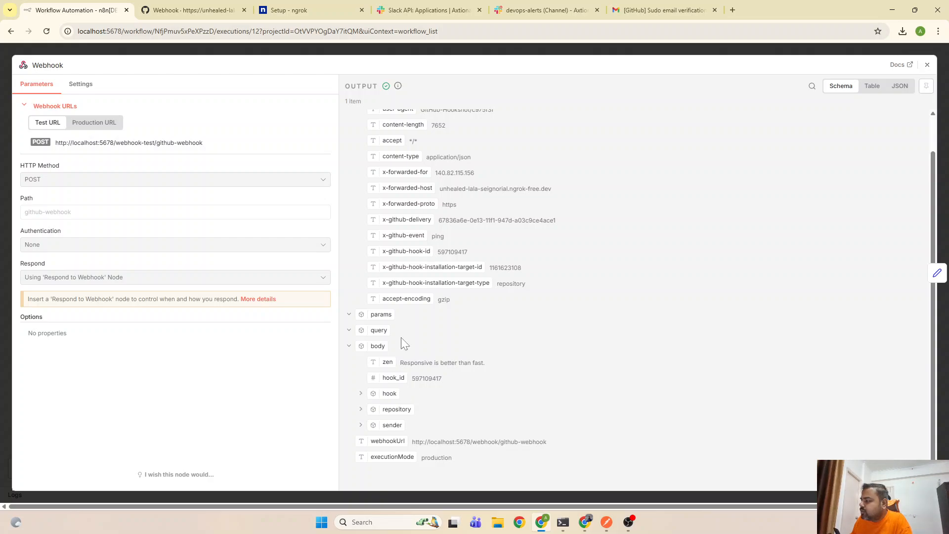
{"action": "scroll", "coordinate": [402, 337], "scroll_direction": "up", "scroll_amount": 2}
{"action": "left_click", "coordinate": [348, 116]}
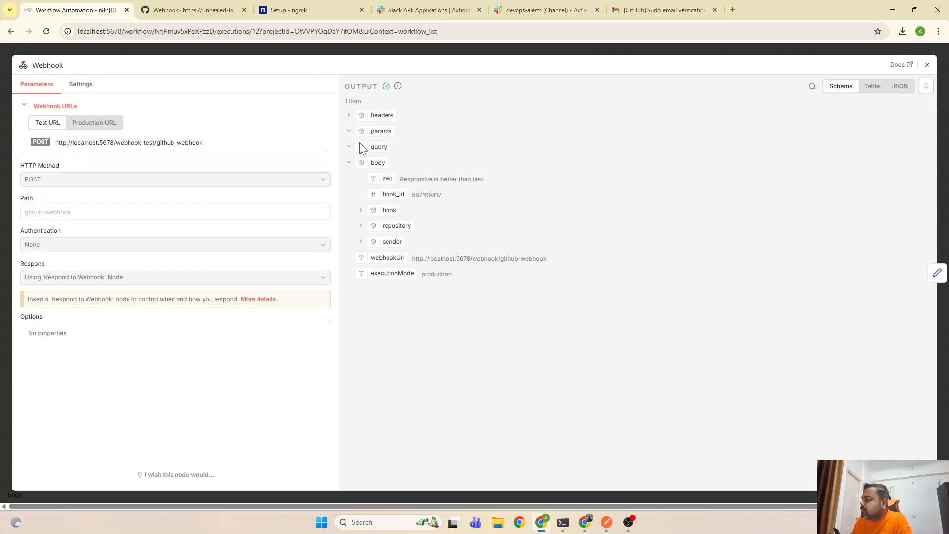
{"action": "left_click", "coordinate": [348, 164]}
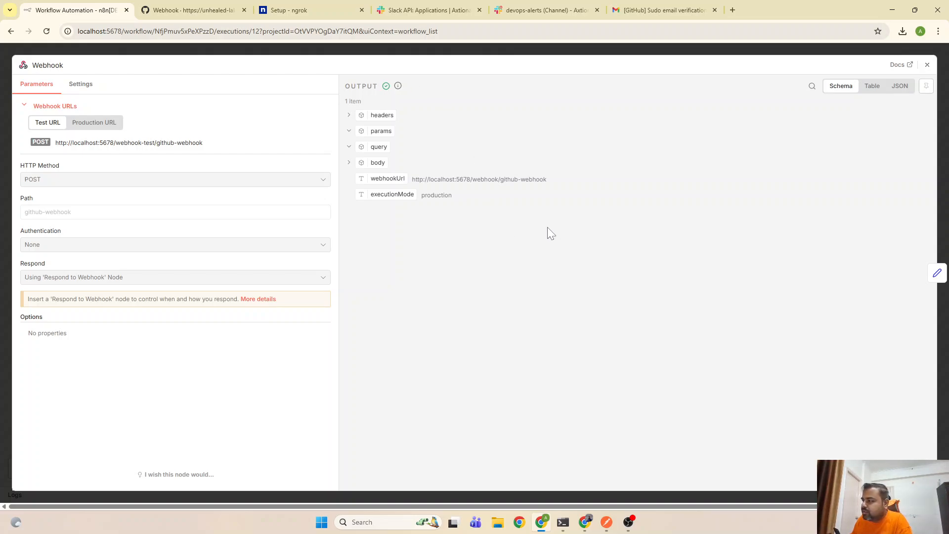
{"action": "left_click", "coordinate": [348, 164]}
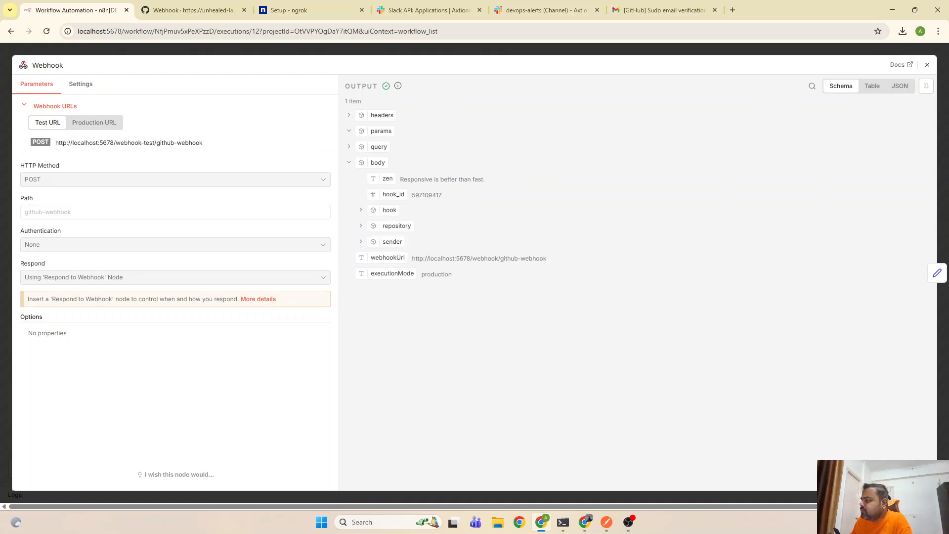
{"action": "left_click", "coordinate": [361, 211]}
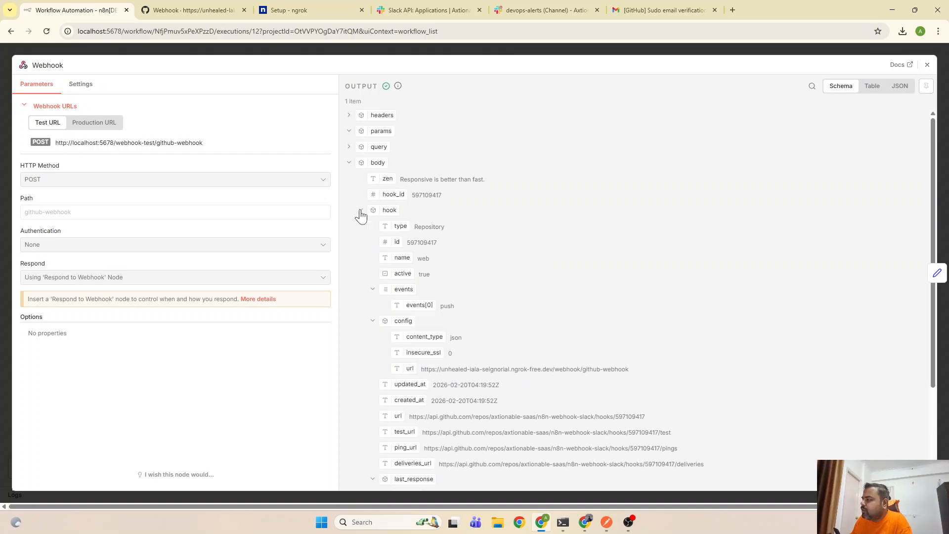
{"action": "scroll", "coordinate": [421, 262], "scroll_direction": "down", "scroll_amount": 3}
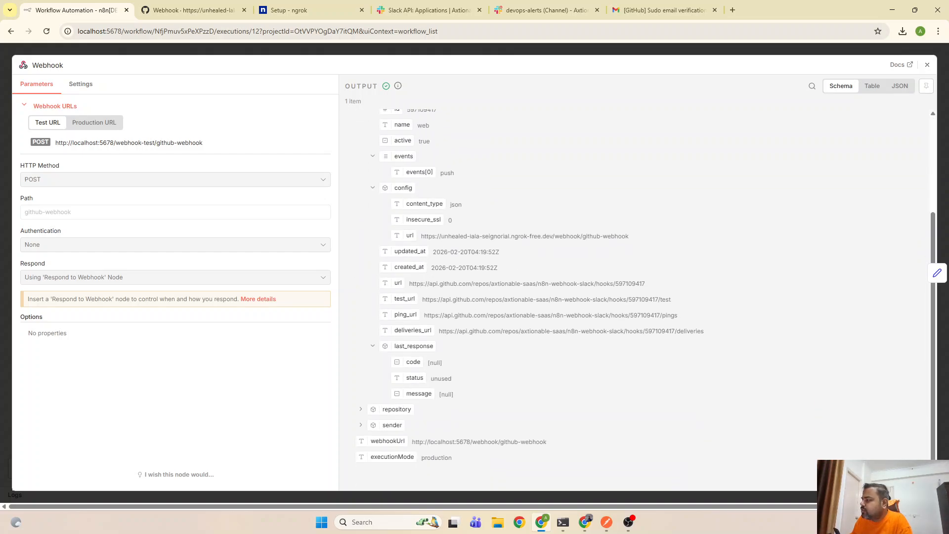
{"action": "left_click", "coordinate": [361, 410]}
Scroll through the repository fields, expand sender, then close the Webhook output view
{"action": "scroll", "coordinate": [531, 328], "scroll_direction": "down", "scroll_amount": 3}
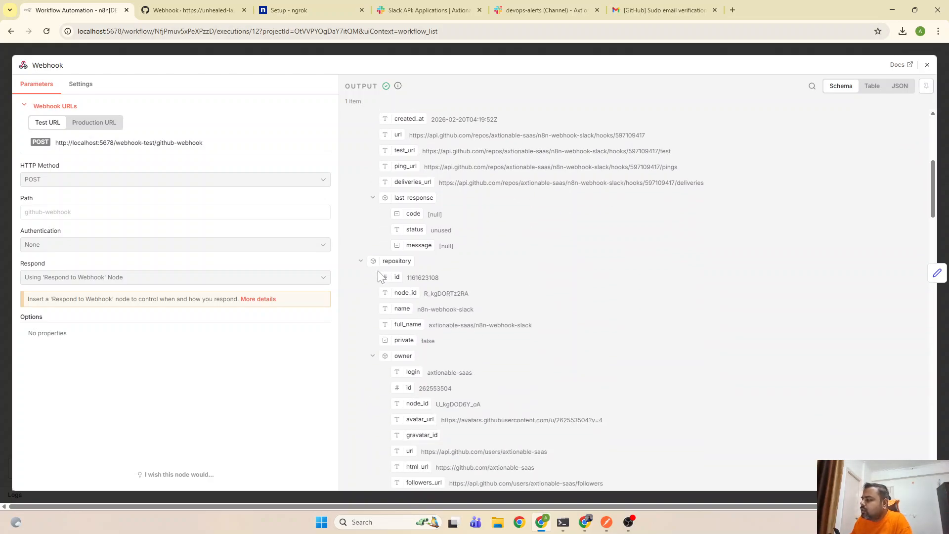
{"action": "scroll", "coordinate": [426, 314], "scroll_direction": "down", "scroll_amount": 2}
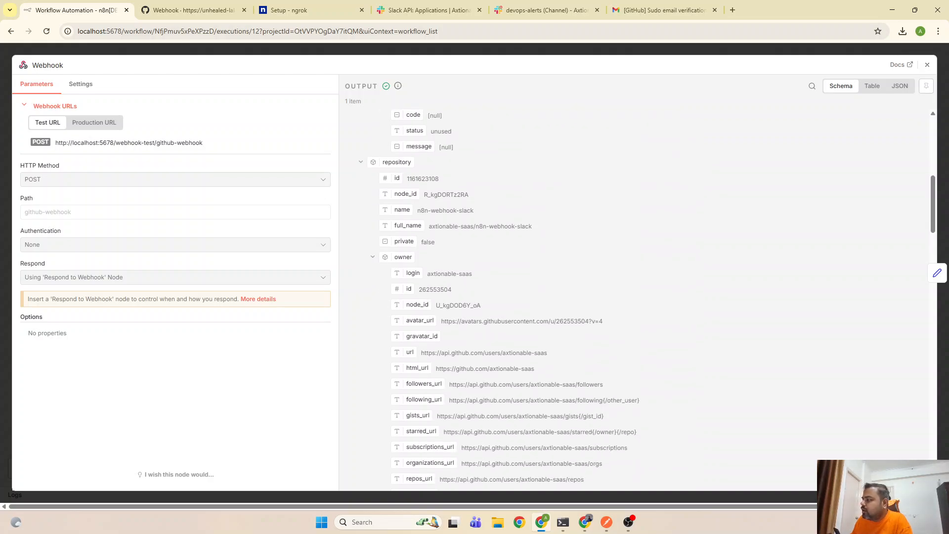
{"action": "scroll", "coordinate": [402, 306], "scroll_direction": "down", "scroll_amount": 2}
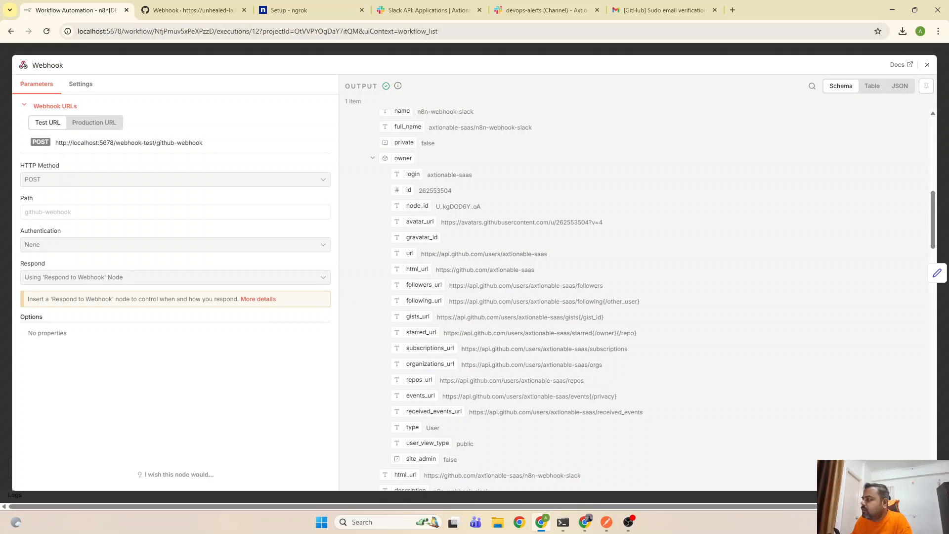
{"action": "scroll", "coordinate": [402, 159], "scroll_direction": "up", "scroll_amount": 1}
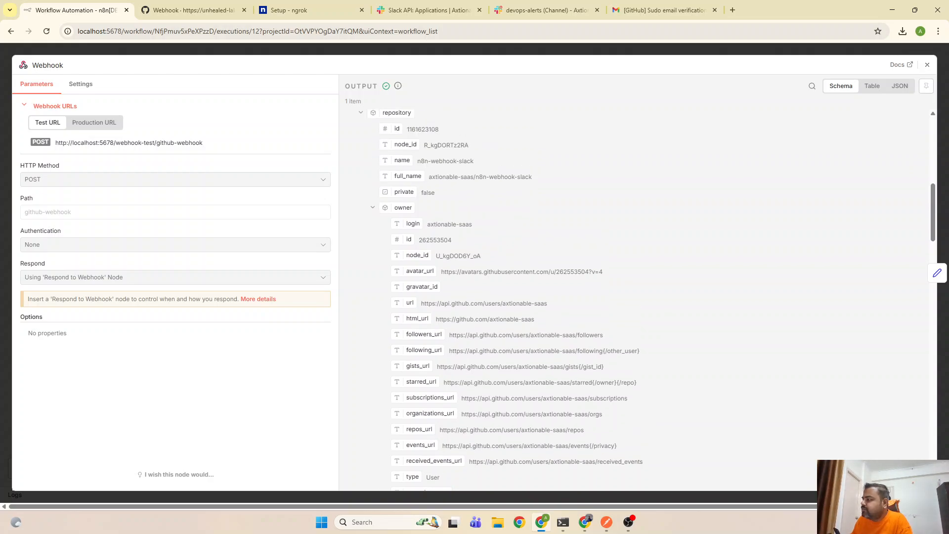
{"action": "scroll", "coordinate": [402, 151], "scroll_direction": "down", "scroll_amount": 6}
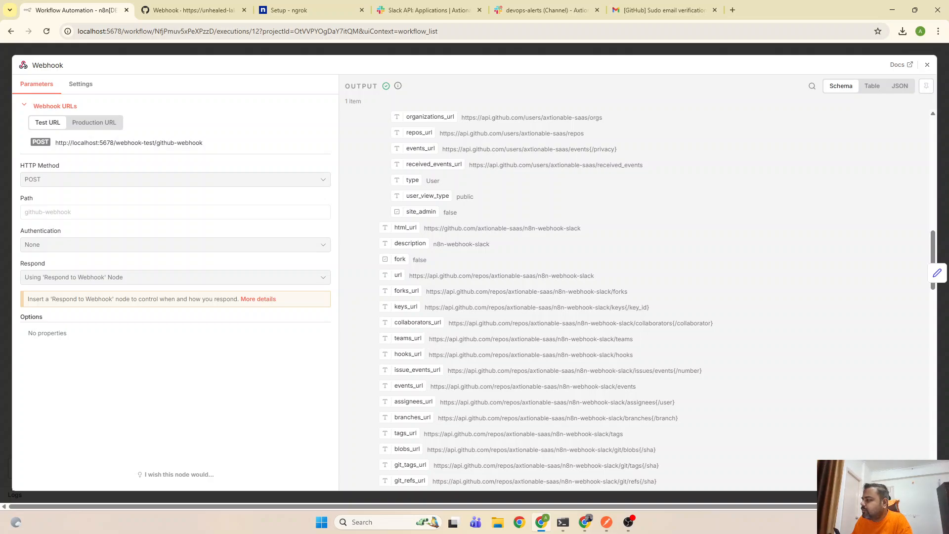
{"action": "scroll", "coordinate": [411, 243], "scroll_direction": "down", "scroll_amount": 7}
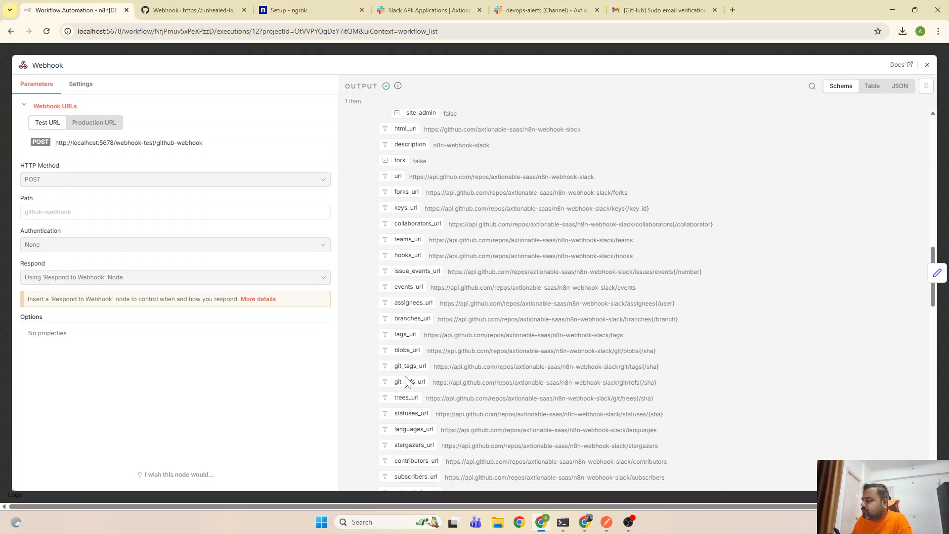
{"action": "scroll", "coordinate": [544, 297], "scroll_direction": "down", "scroll_amount": 6}
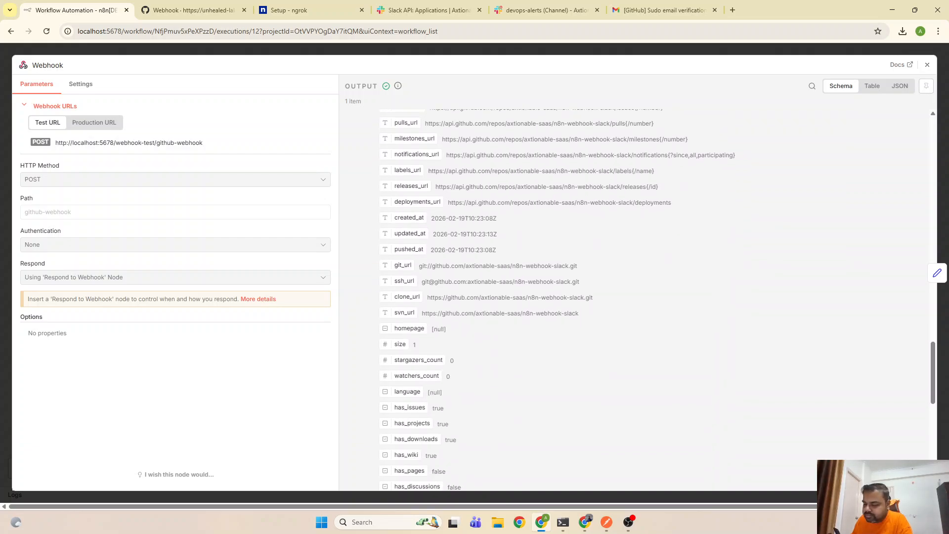
{"action": "scroll", "coordinate": [424, 349], "scroll_direction": "down", "scroll_amount": 5}
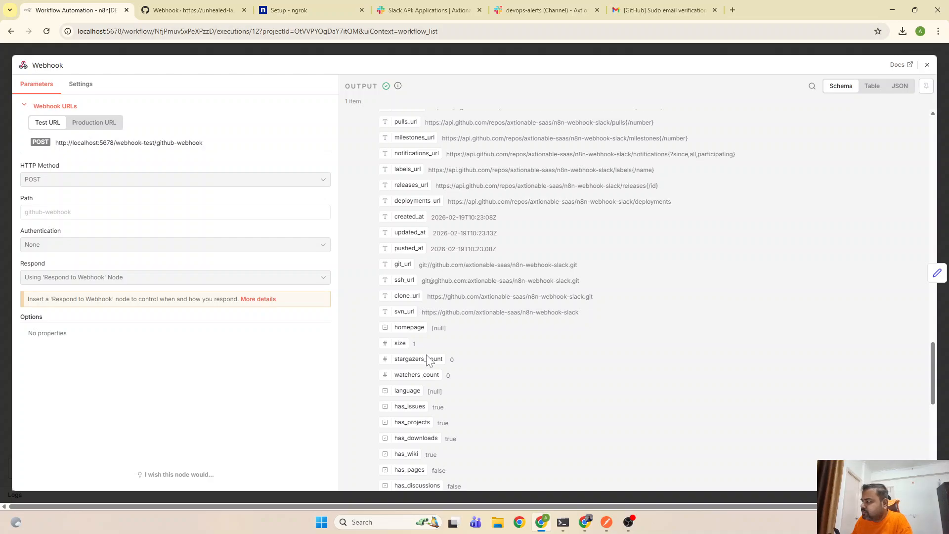
{"action": "scroll", "coordinate": [425, 379], "scroll_direction": "down", "scroll_amount": 4}
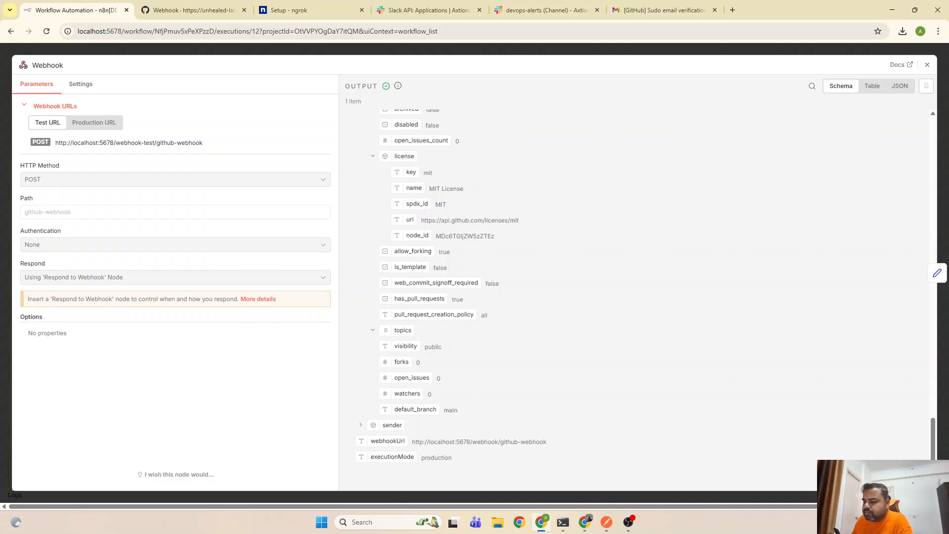
{"action": "left_click", "coordinate": [361, 426]}
{"action": "scroll", "coordinate": [396, 375], "scroll_direction": "down", "scroll_amount": 3}
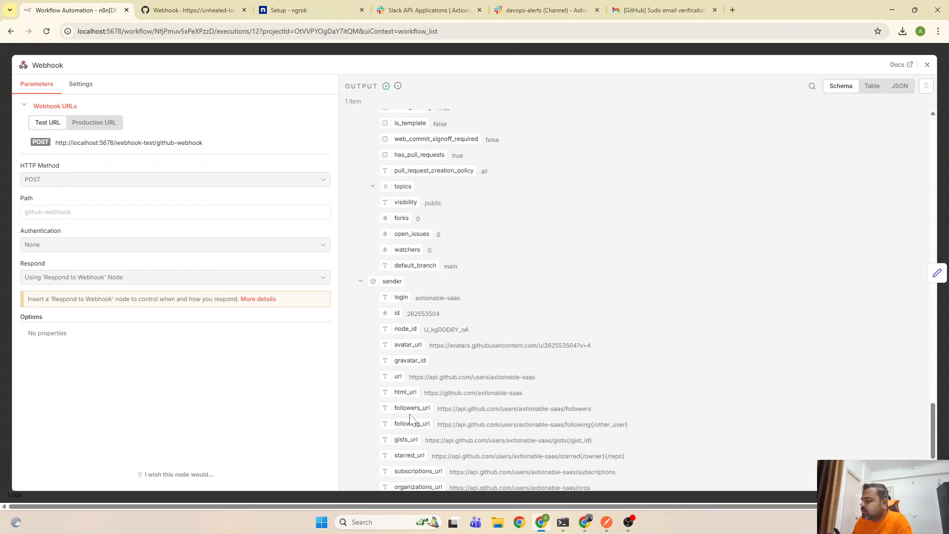
{"action": "scroll", "coordinate": [423, 338], "scroll_direction": "down", "scroll_amount": 3}
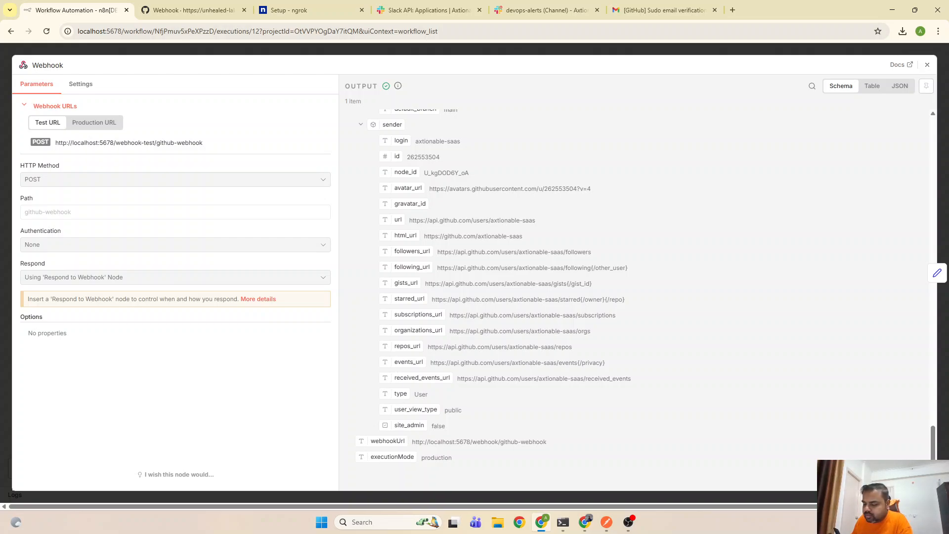
{"action": "scroll", "coordinate": [436, 357], "scroll_direction": "up", "scroll_amount": 6}
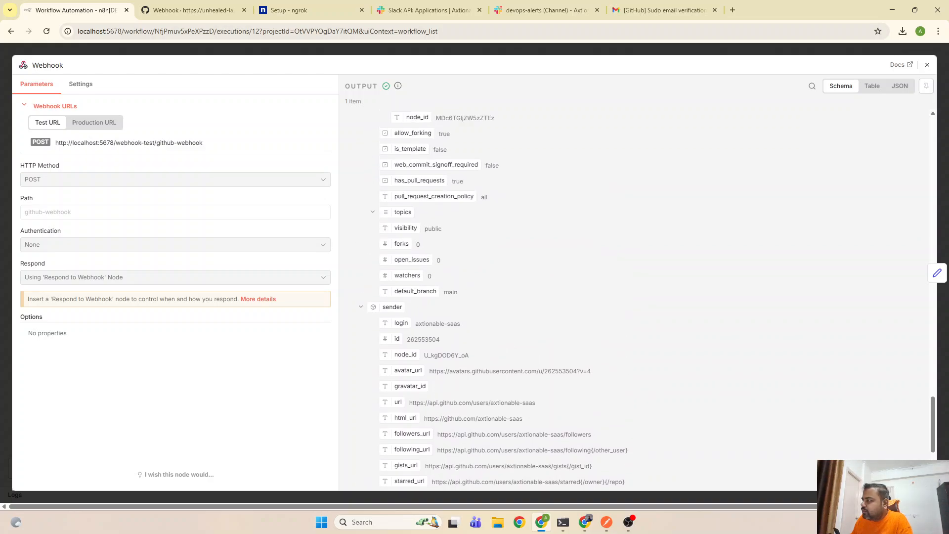
{"action": "scroll", "coordinate": [438, 364], "scroll_direction": "up", "scroll_amount": 12}
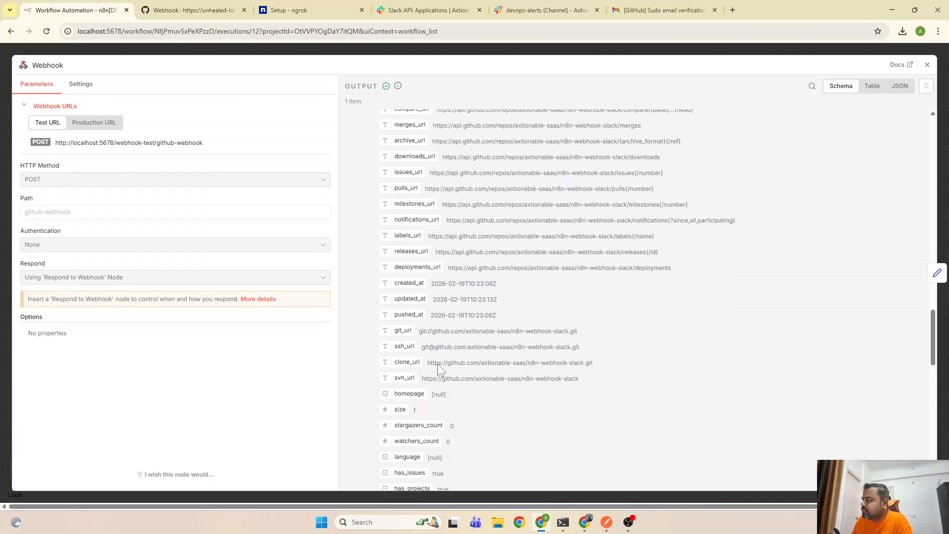
{"action": "scroll", "coordinate": [438, 370], "scroll_direction": "up", "scroll_amount": 4}
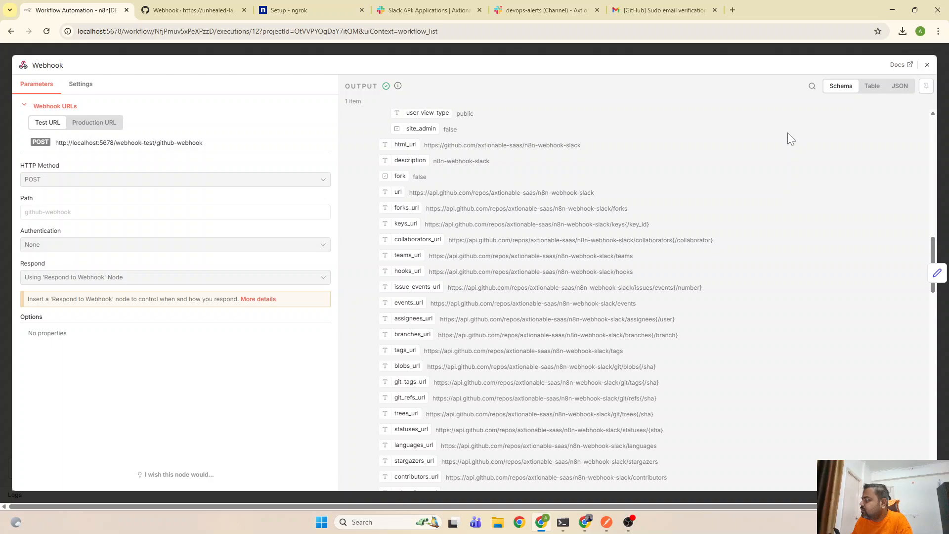
{"action": "left_click", "coordinate": [927, 64]}
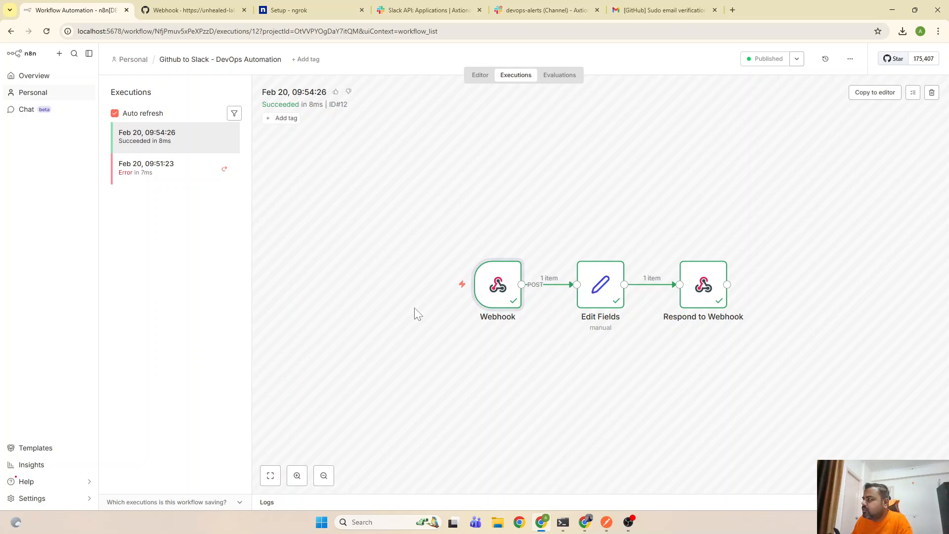
Open the n8n-webhook-slack repository's code page and centre the Antigravity editor window
{"action": "left_click", "coordinate": [222, 6]}
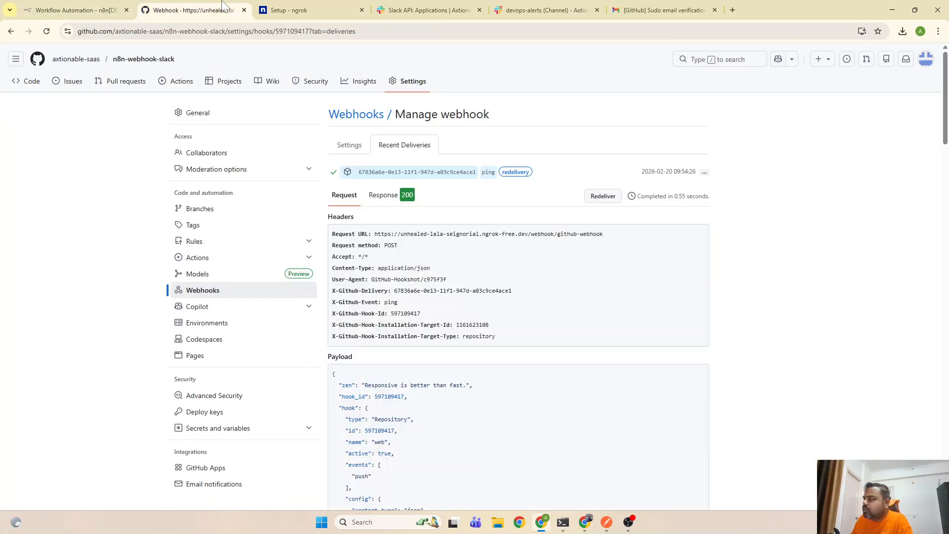
{"action": "left_click", "coordinate": [20, 87]}
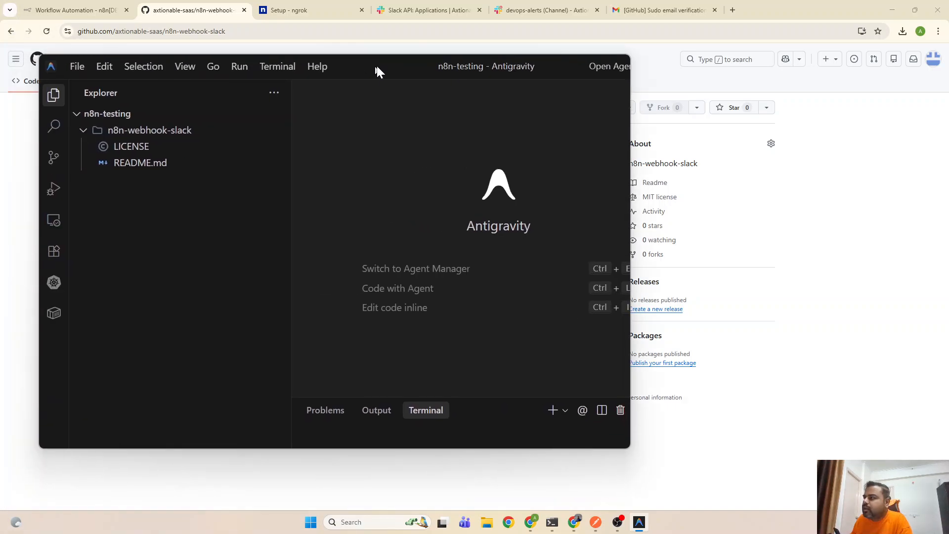
{"action": "left_click_drag", "start_coordinate": [381, 70], "coordinate": [472, 82]}
Create test-file.txt in n8n-webhook-slack containing 'Added test file.' and save it
{"action": "left_click", "coordinate": [689, 75]}
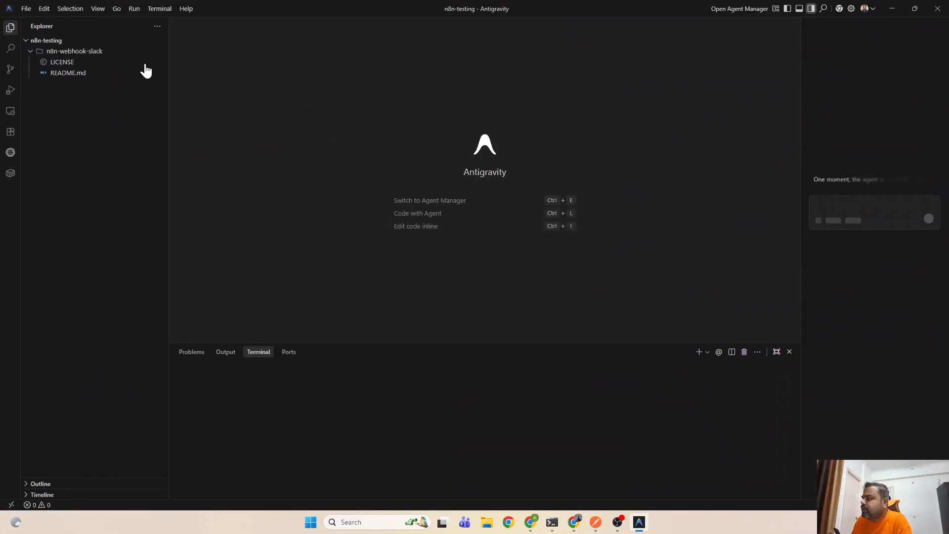
{"action": "left_click", "coordinate": [122, 40]}
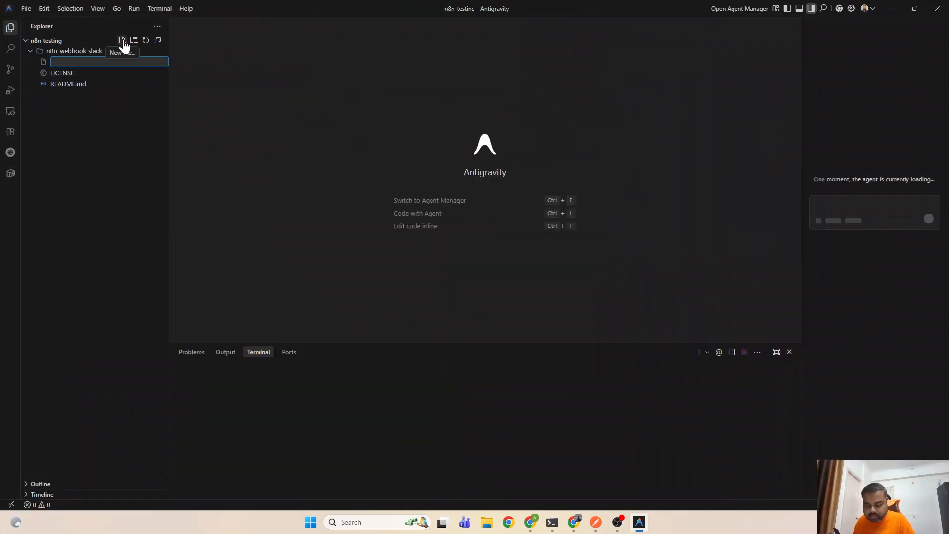
{"action": "type", "text": "test-f"}
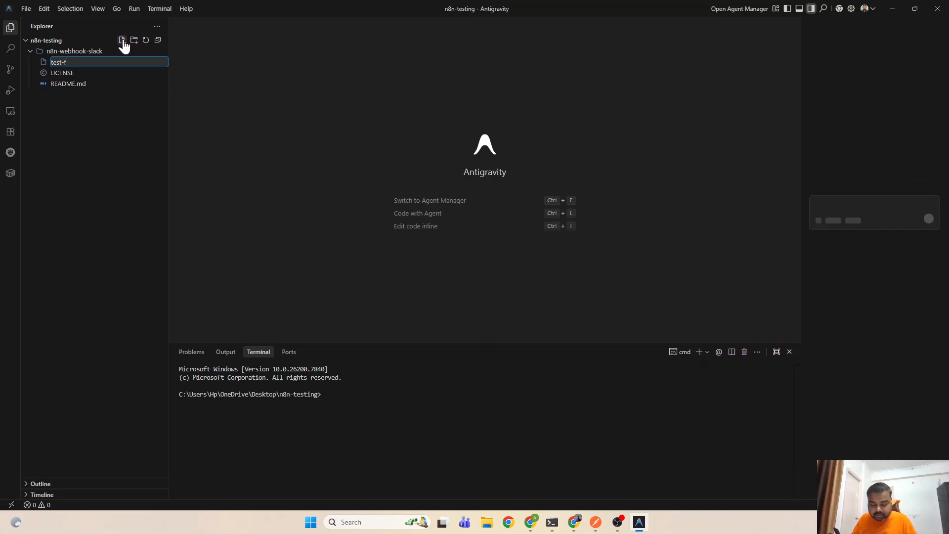
{"action": "type", "text": "ile.tx"}
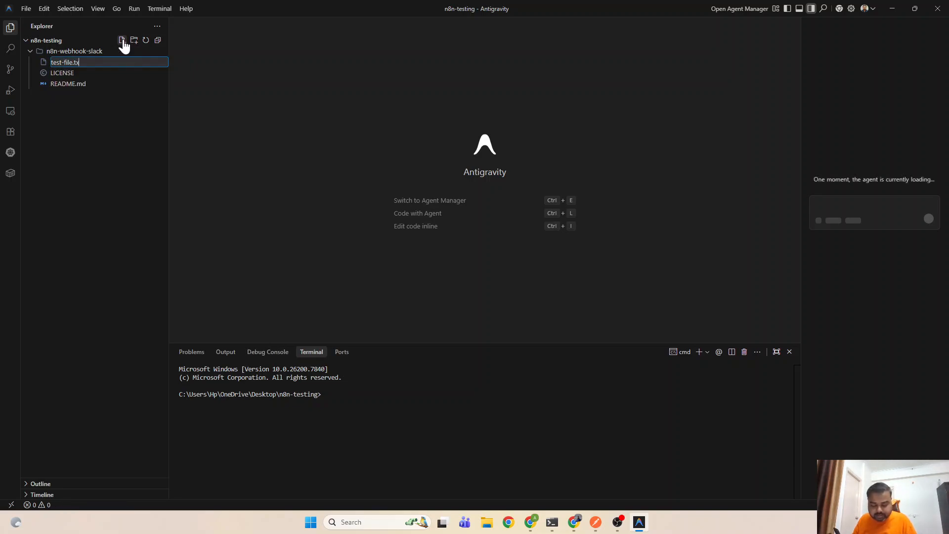
{"action": "type", "text": "t"}
{"action": "key", "text": "Return"}
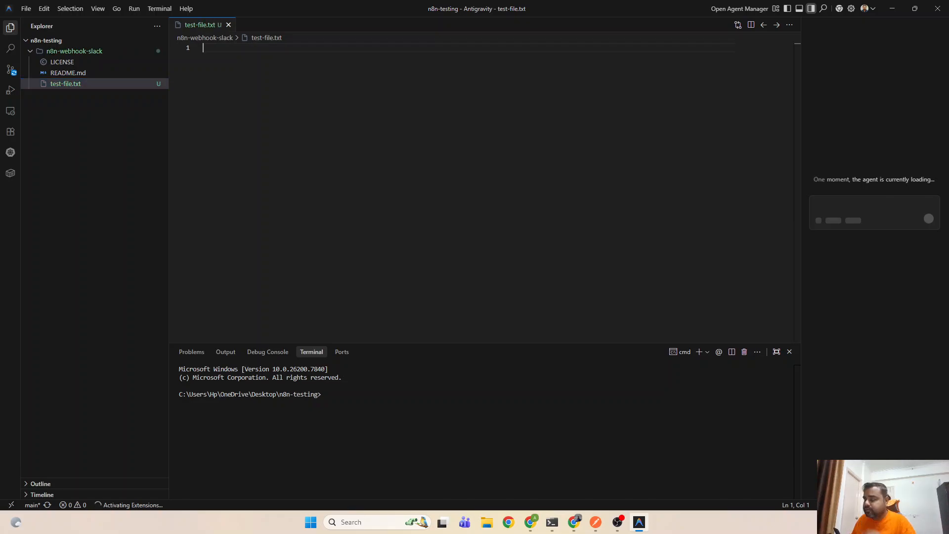
{"action": "type", "text": "Added"}
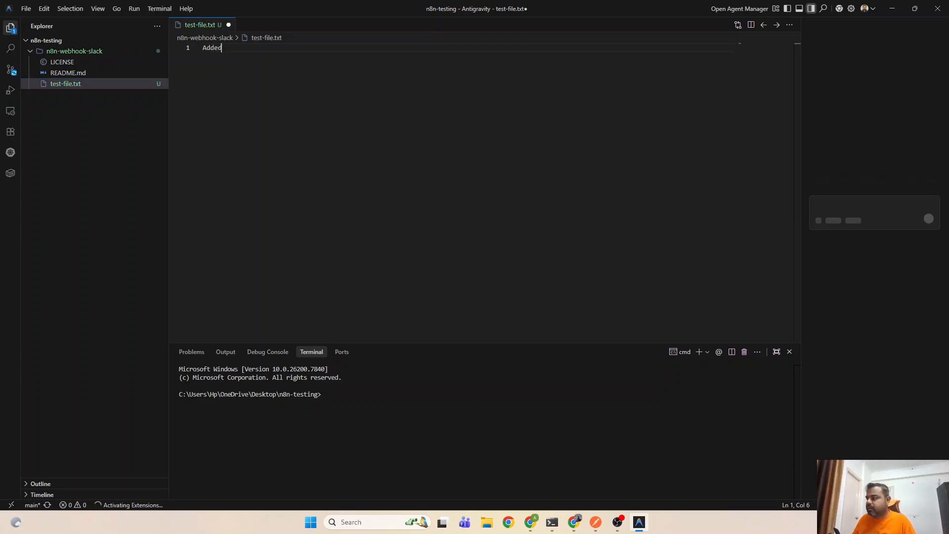
{"action": "type", "text": " test f"}
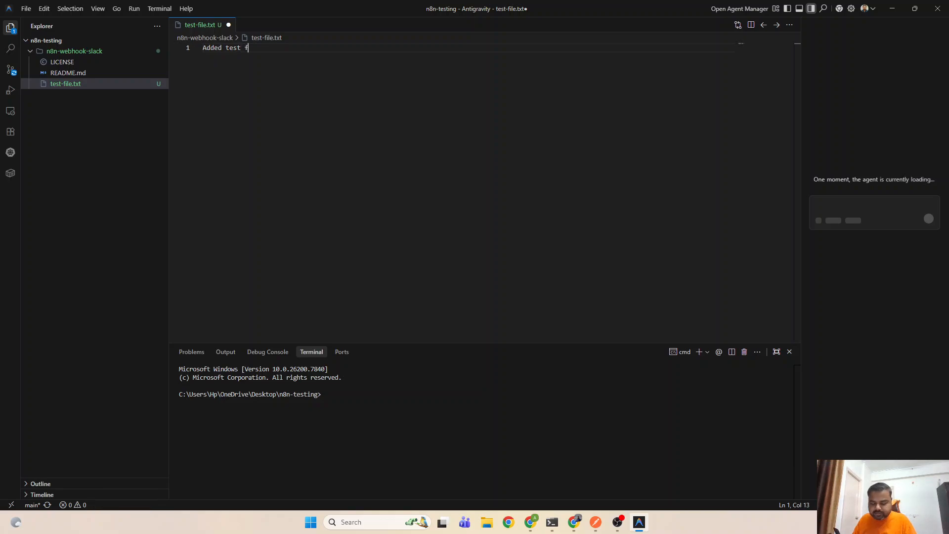
{"action": "type", "text": "ile."}
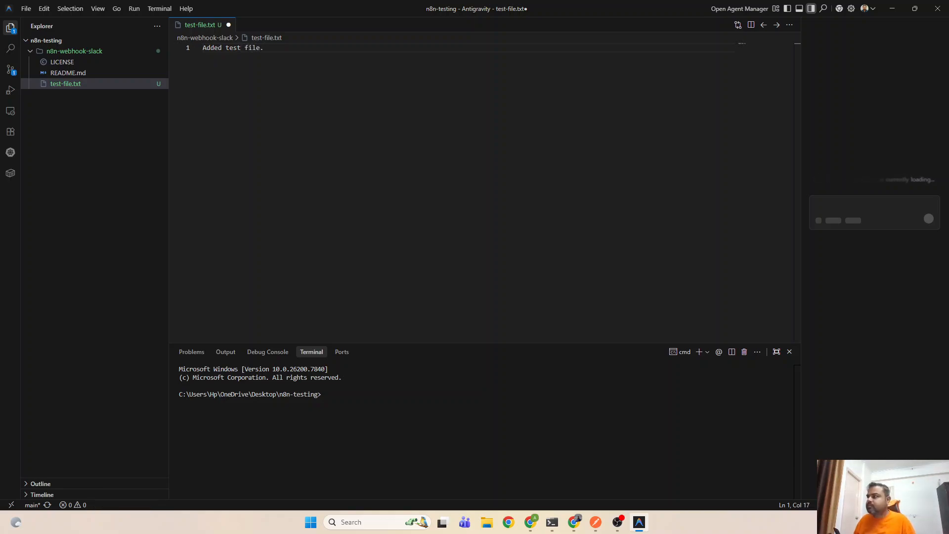
{"action": "key", "text": "ctrl+s"}
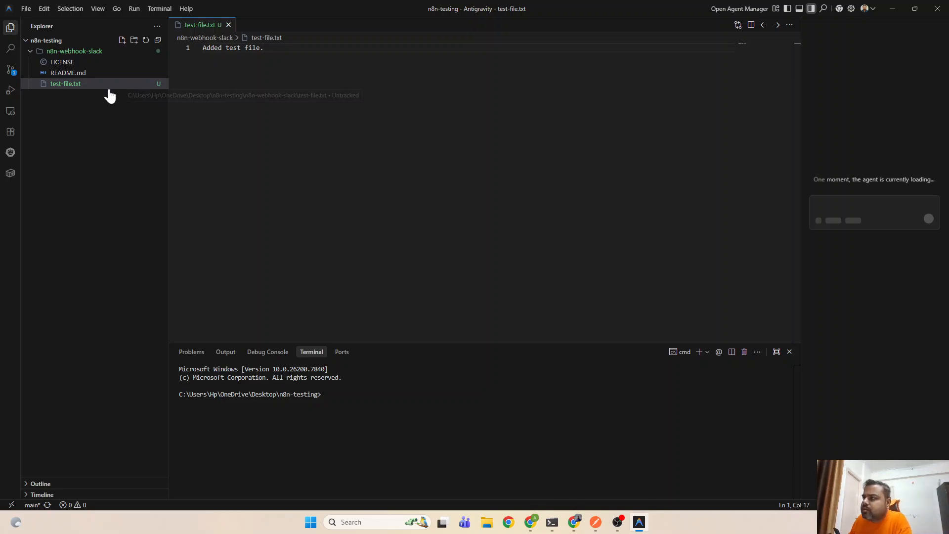
Commit and push test-file.txt with the generated message 'chore: add test-file.txt'
{"action": "left_click", "coordinate": [14, 73]}
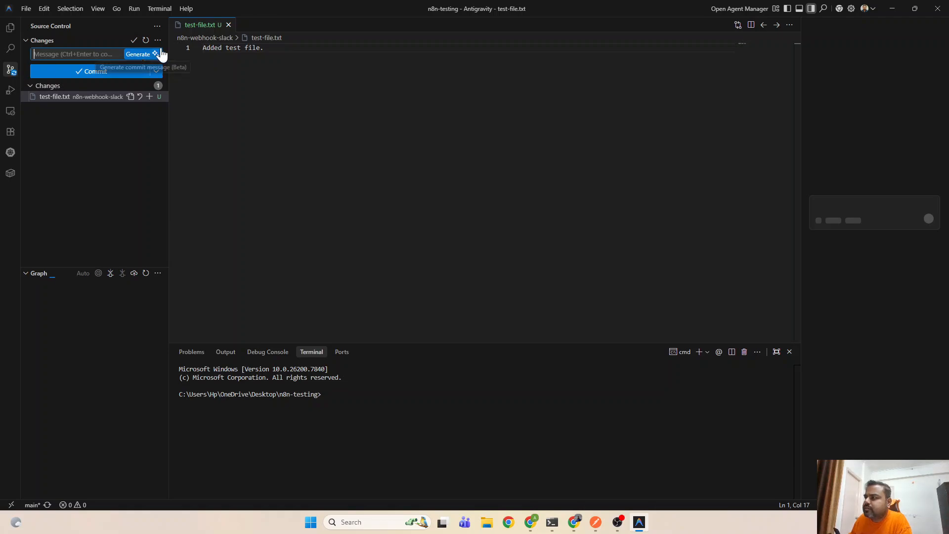
{"action": "left_click", "coordinate": [146, 54]}
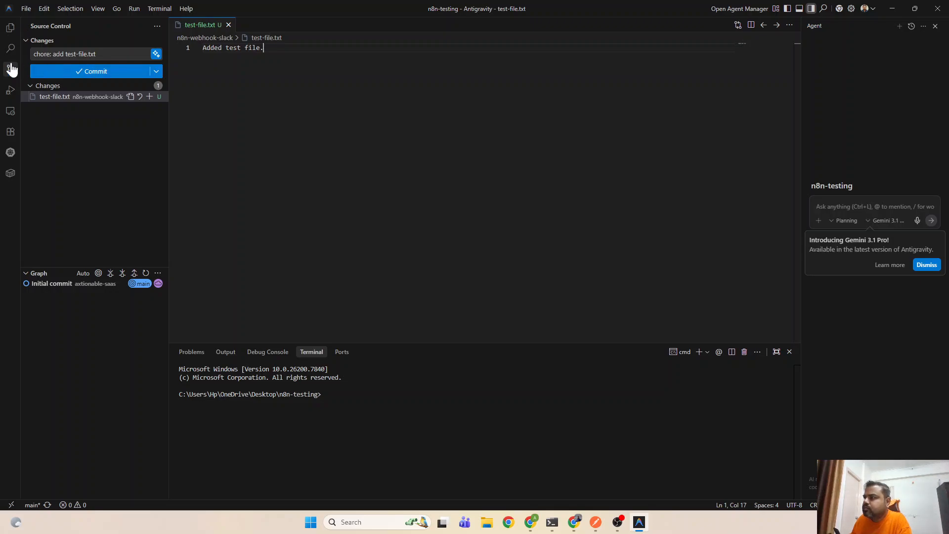
{"action": "left_click", "coordinate": [157, 72]}
{"action": "left_click", "coordinate": [188, 119]}
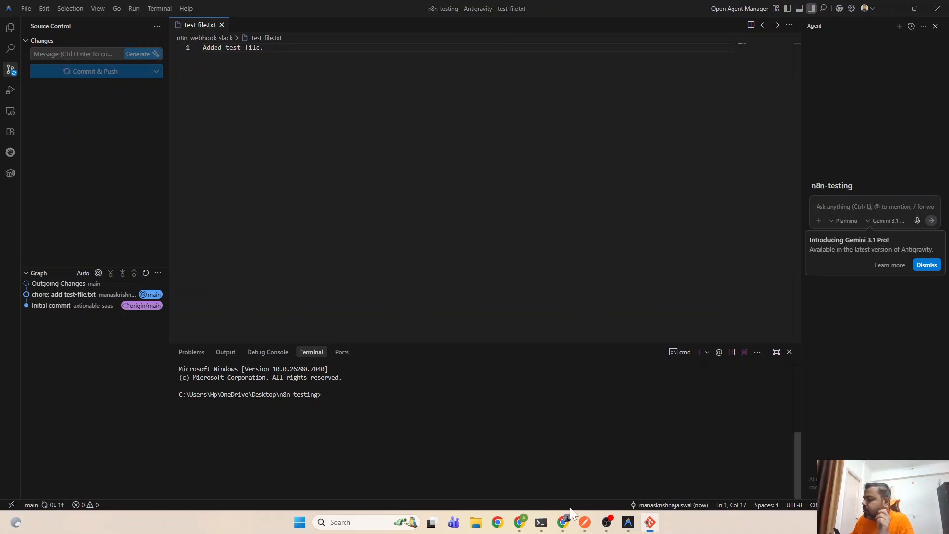
{"action": "left_click", "coordinate": [525, 529]}
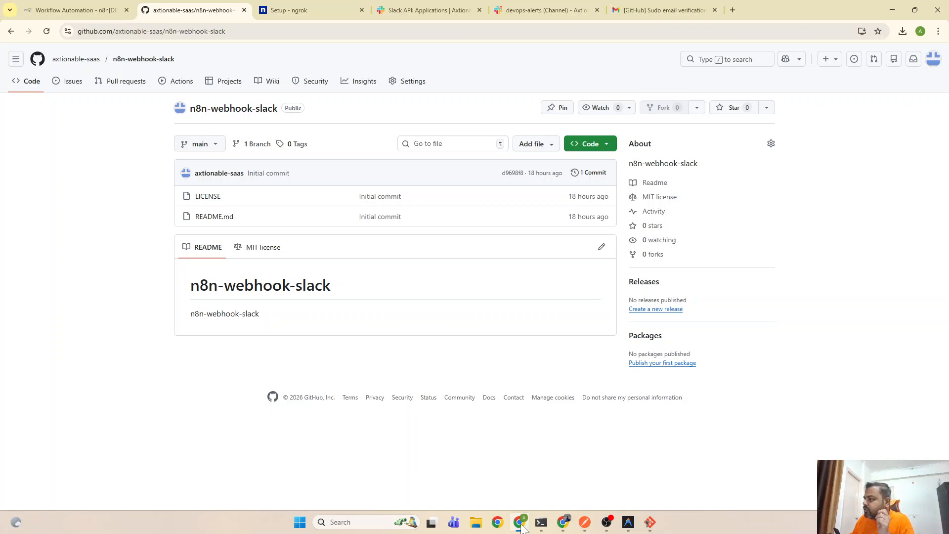
Authorize Git Credential Manager for the GitHub account in a new browser tab
{"action": "left_click", "coordinate": [732, 10]}
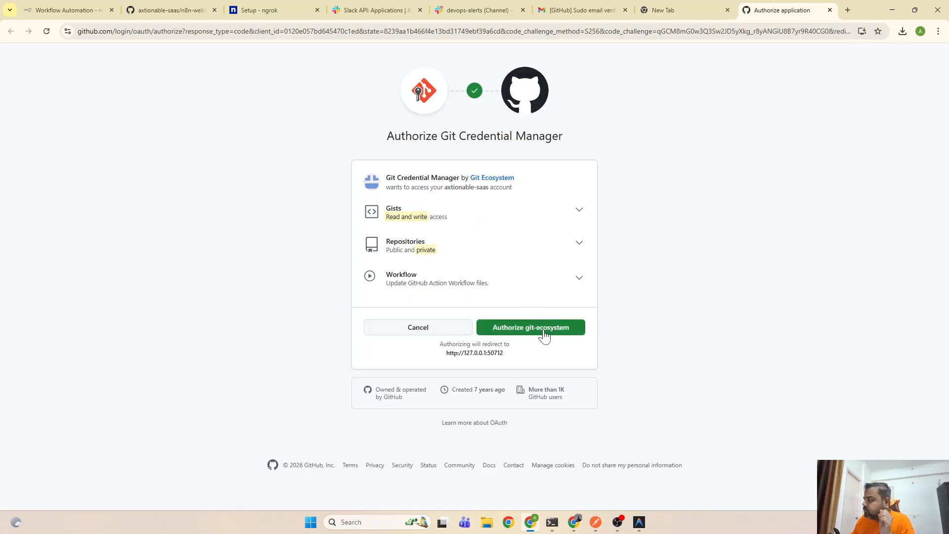
{"action": "left_click", "coordinate": [544, 334]}
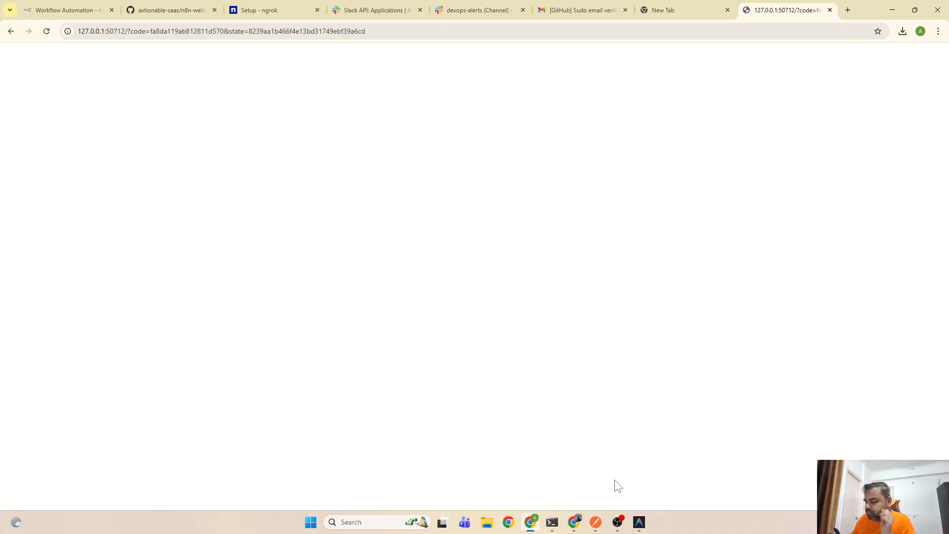
Minimize the Antigravity editor to get back to the browser
{"action": "left_click", "coordinate": [639, 524]}
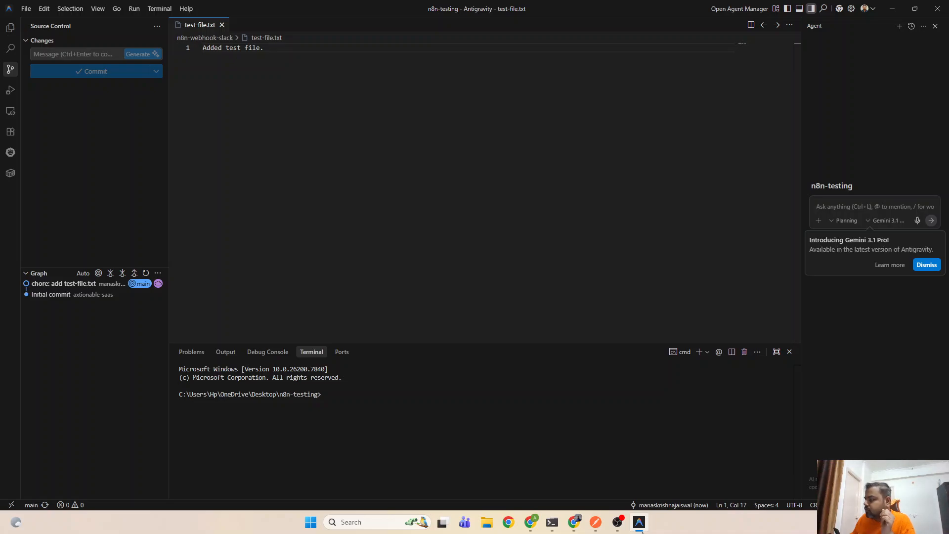
{"action": "left_click", "coordinate": [640, 527]}
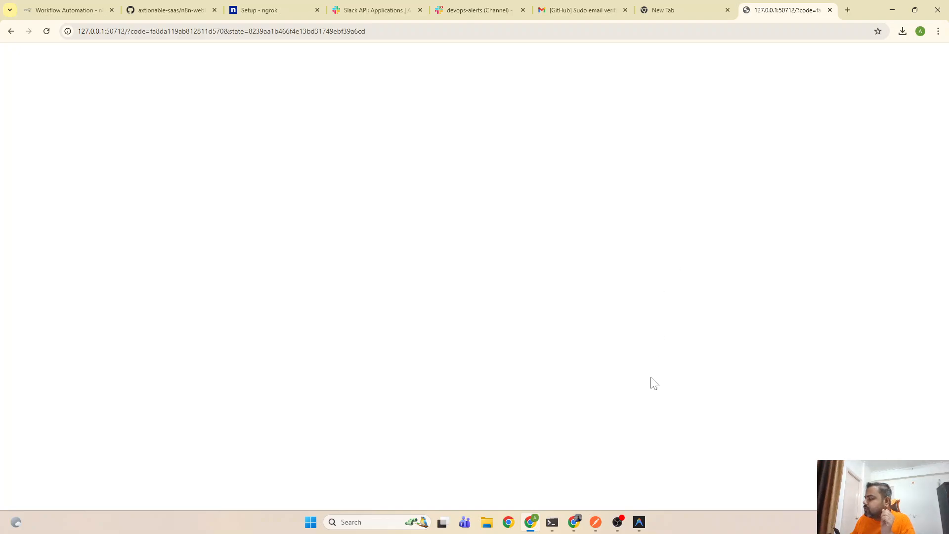
{"action": "left_click", "coordinate": [638, 527]}
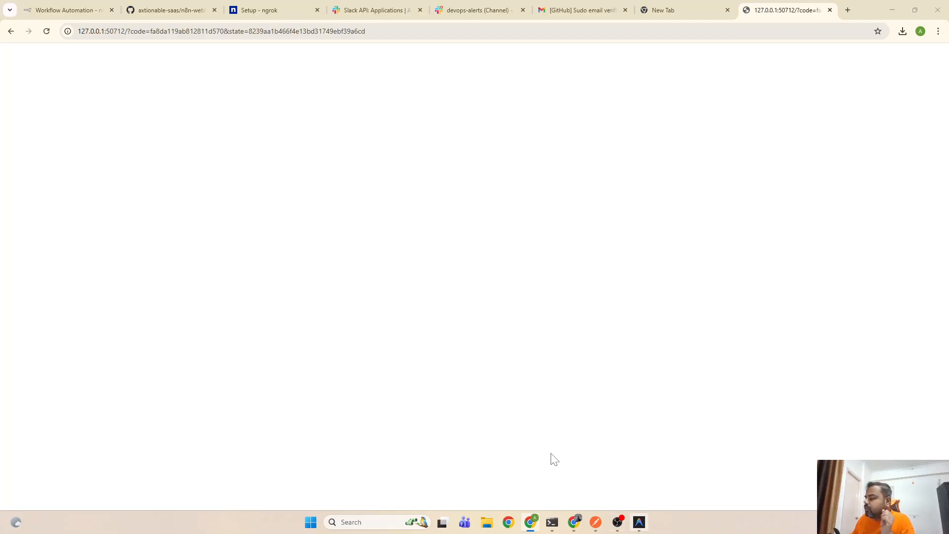
{"action": "left_click", "coordinate": [638, 523]}
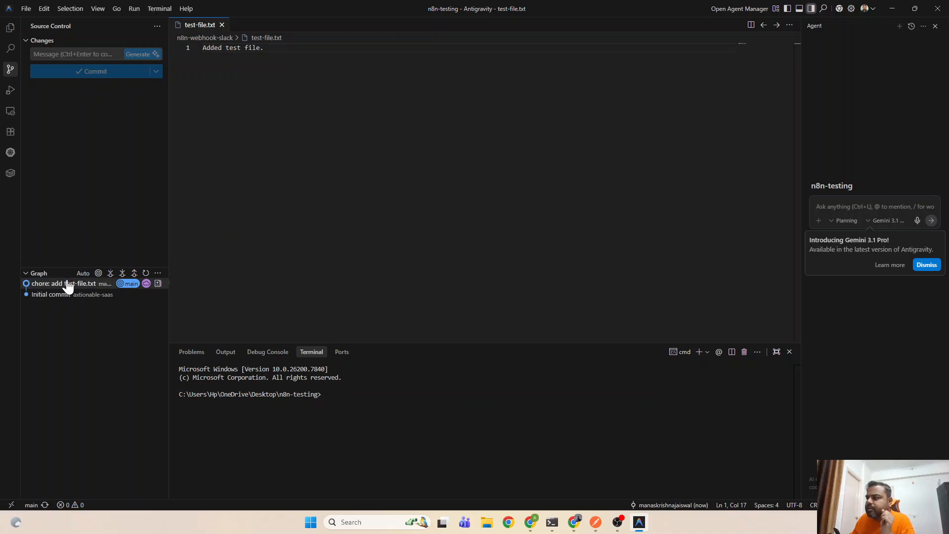
{"action": "mouse_move", "coordinate": [68, 283]}
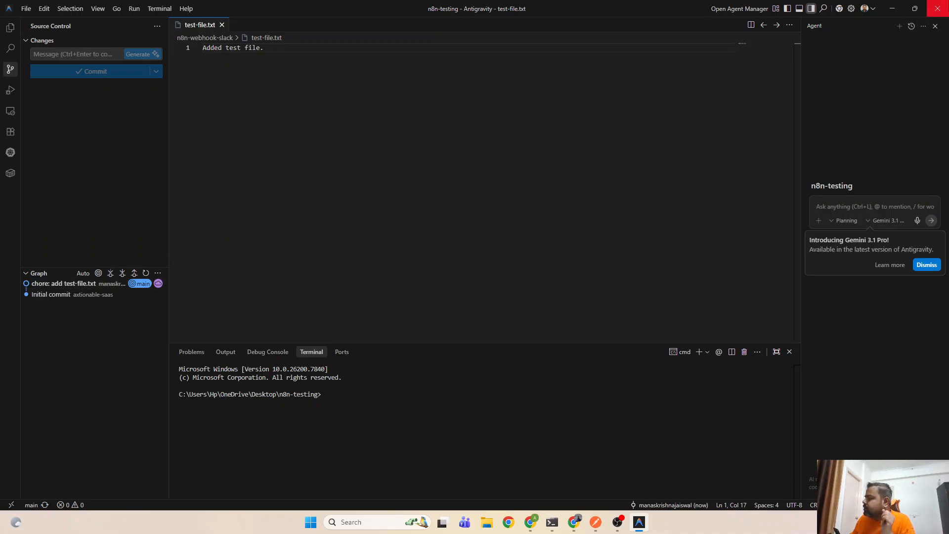
{"action": "left_click", "coordinate": [893, 8]}
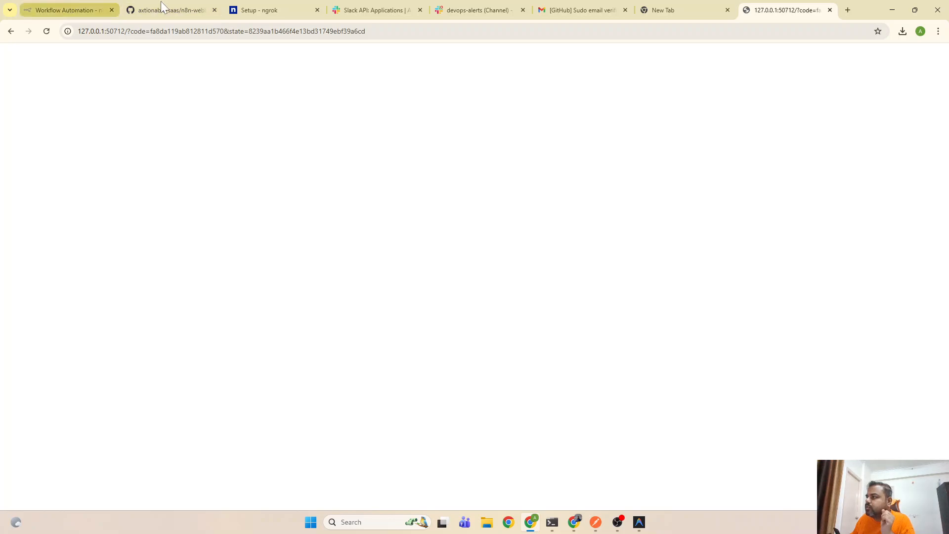
Reload the n8n-webhook-slack repository and confirm test-file.txt now appears
{"action": "left_click", "coordinate": [168, 6]}
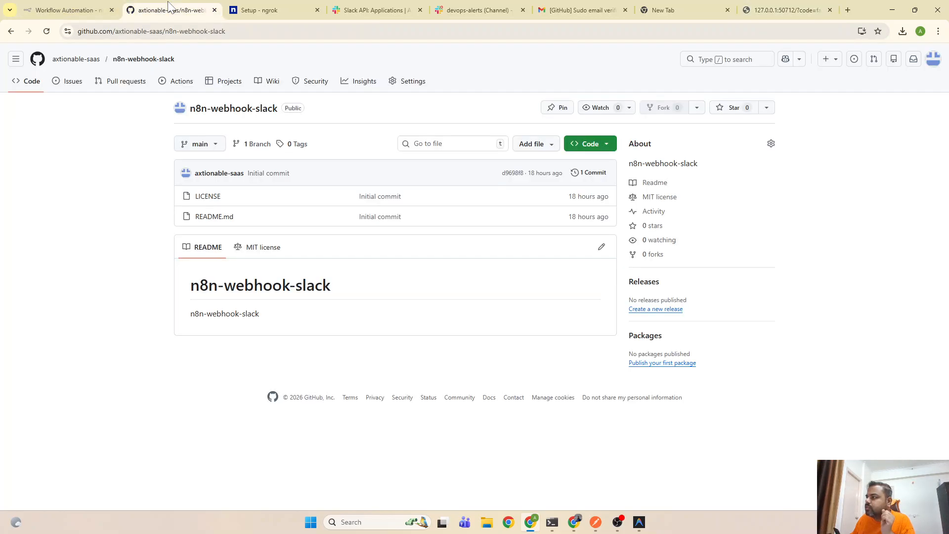
{"action": "left_click", "coordinate": [44, 32]}
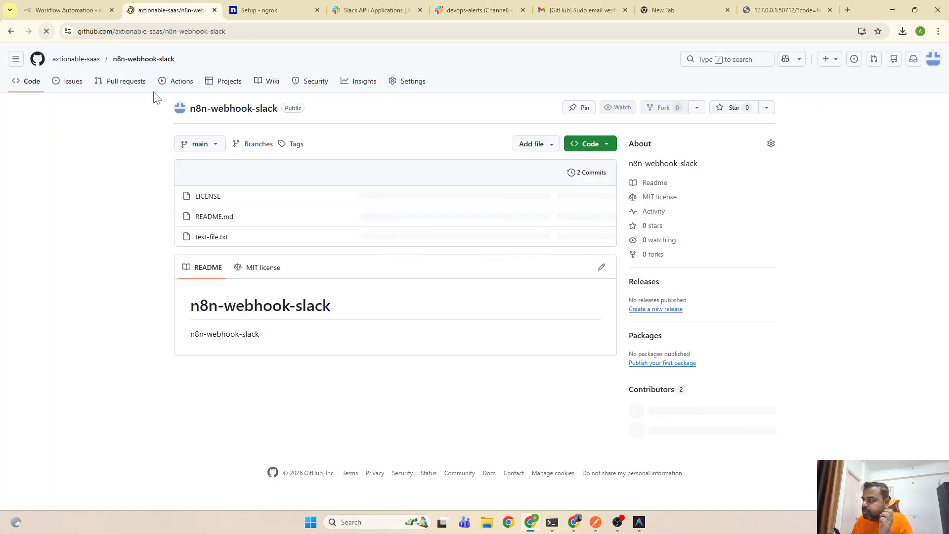
{"action": "left_click_drag", "start_coordinate": [234, 242], "coordinate": [195, 238]}
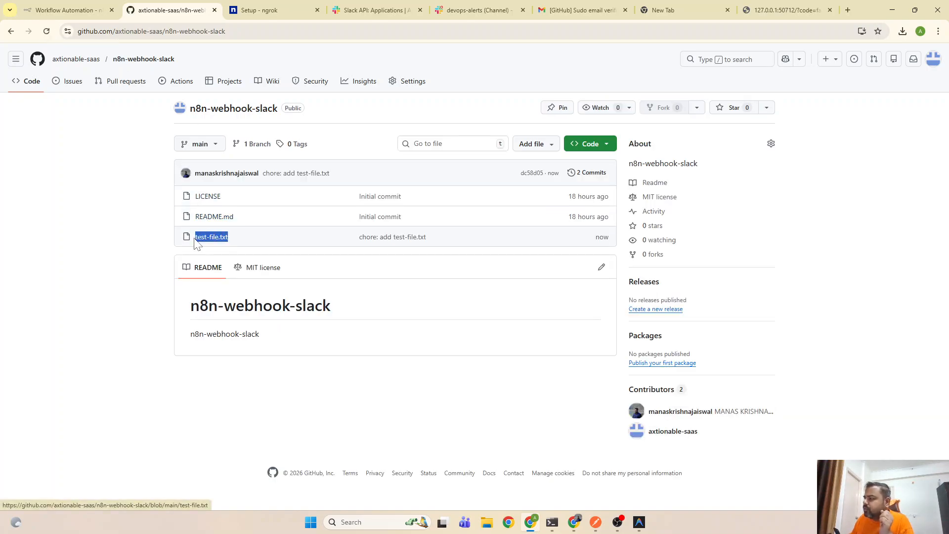
{"action": "left_click", "coordinate": [784, 12]}
Close the callback tab, reload n8n Executions and open the 09:58:12 run
{"action": "left_click", "coordinate": [830, 9]}
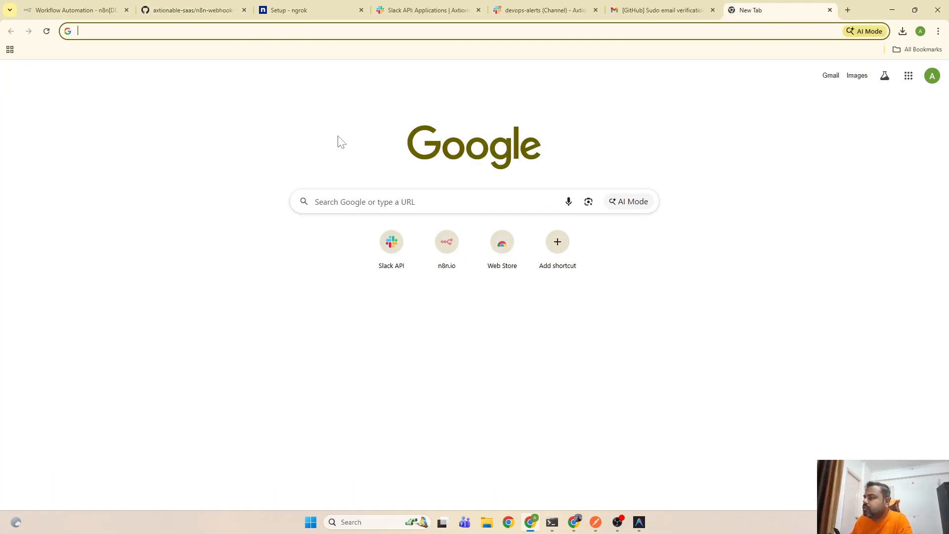
{"action": "left_click", "coordinate": [193, 10]}
{"action": "left_click", "coordinate": [98, 6]}
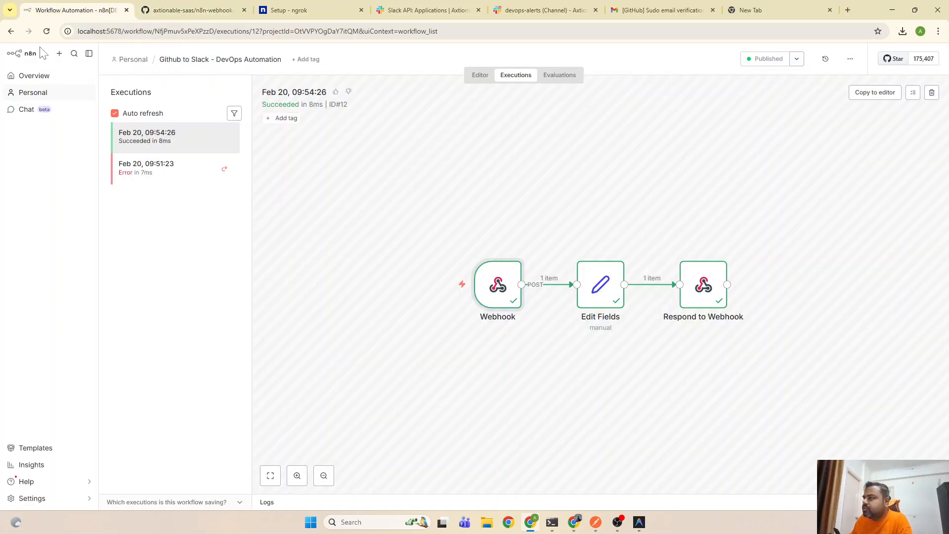
{"action": "left_click", "coordinate": [46, 31]}
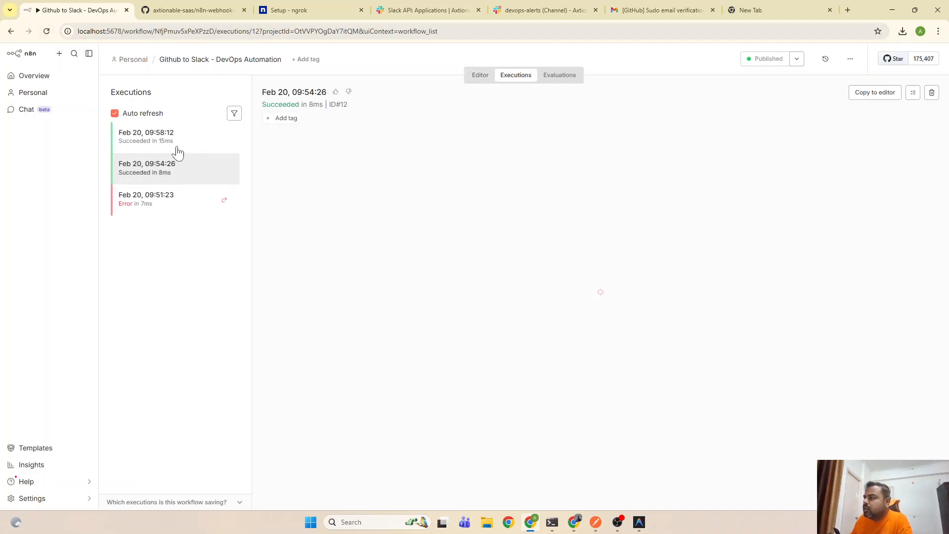
{"action": "left_click", "coordinate": [168, 143]}
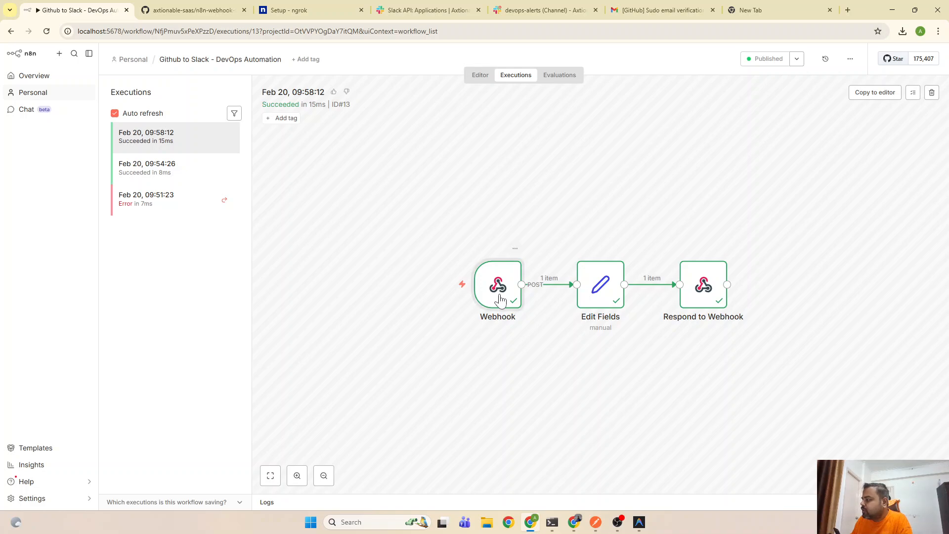
{"action": "double_click", "coordinate": [499, 296]}
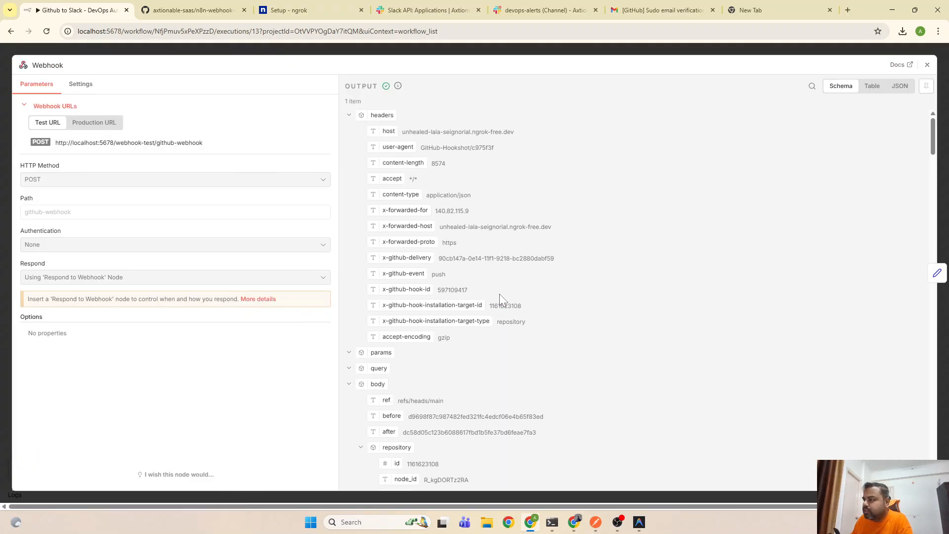
{"action": "scroll", "coordinate": [500, 294], "scroll_direction": "down", "scroll_amount": 6}
{"action": "scroll", "coordinate": [402, 158], "scroll_direction": "up", "scroll_amount": 2}
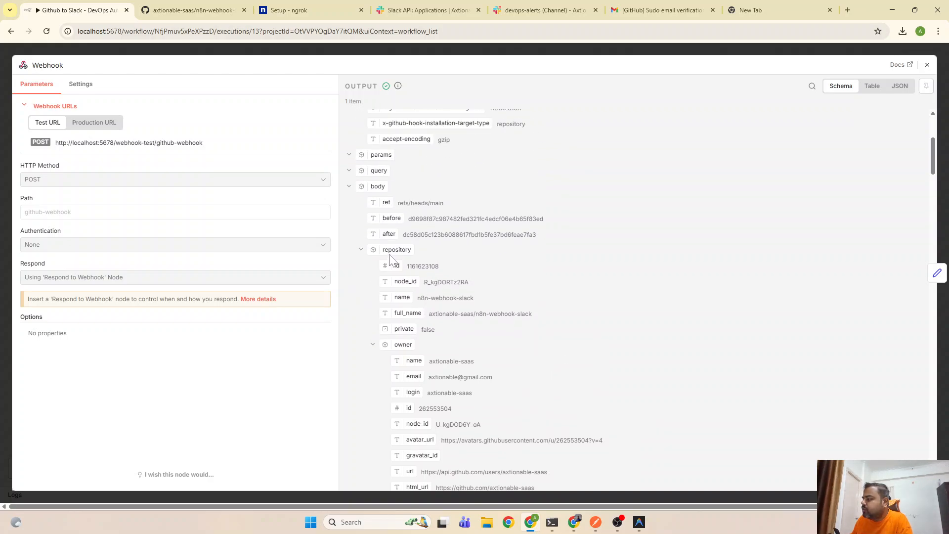
{"action": "scroll", "coordinate": [409, 250], "scroll_direction": "down", "scroll_amount": 2}
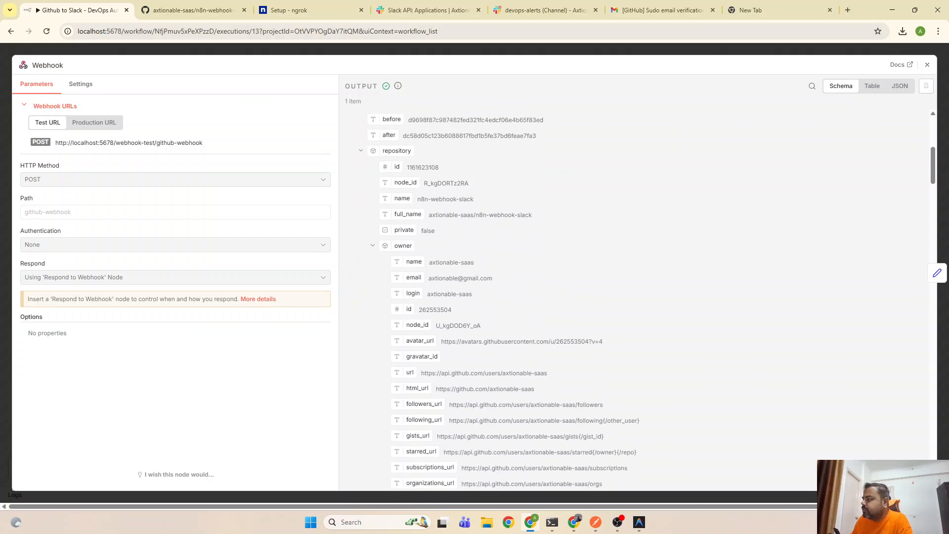
{"action": "scroll", "coordinate": [458, 289], "scroll_direction": "down", "scroll_amount": 3}
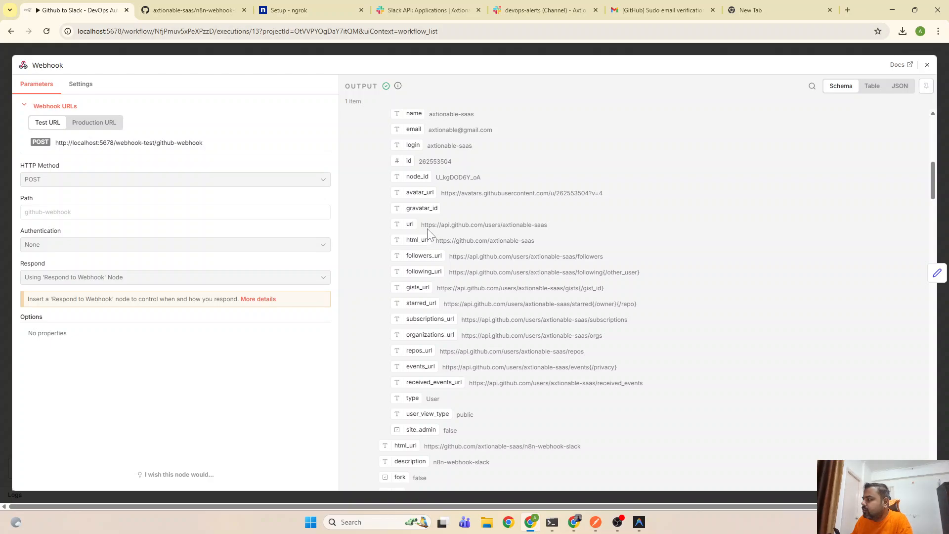
{"action": "scroll", "coordinate": [438, 292], "scroll_direction": "down", "scroll_amount": 7}
{"action": "scroll", "coordinate": [428, 327], "scroll_direction": "down", "scroll_amount": 12}
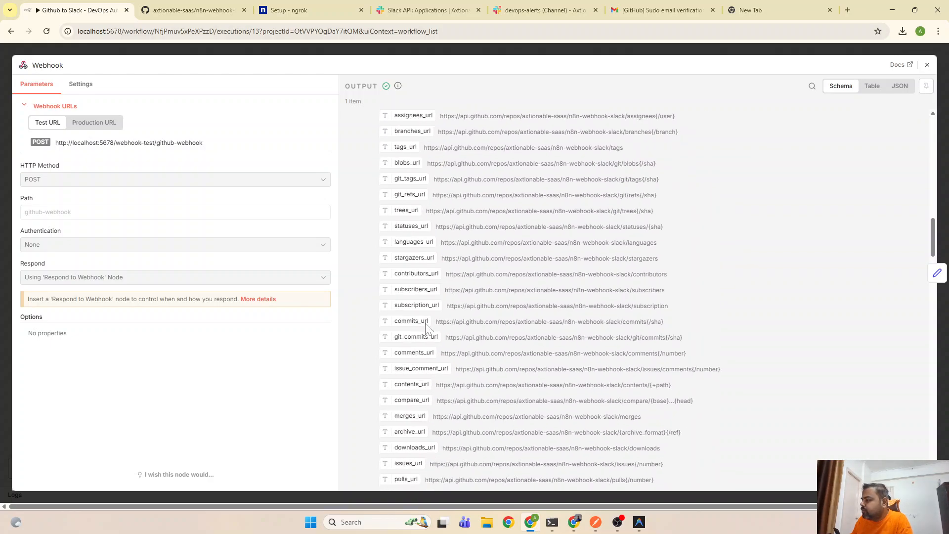
{"action": "scroll", "coordinate": [428, 328], "scroll_direction": "down", "scroll_amount": 9}
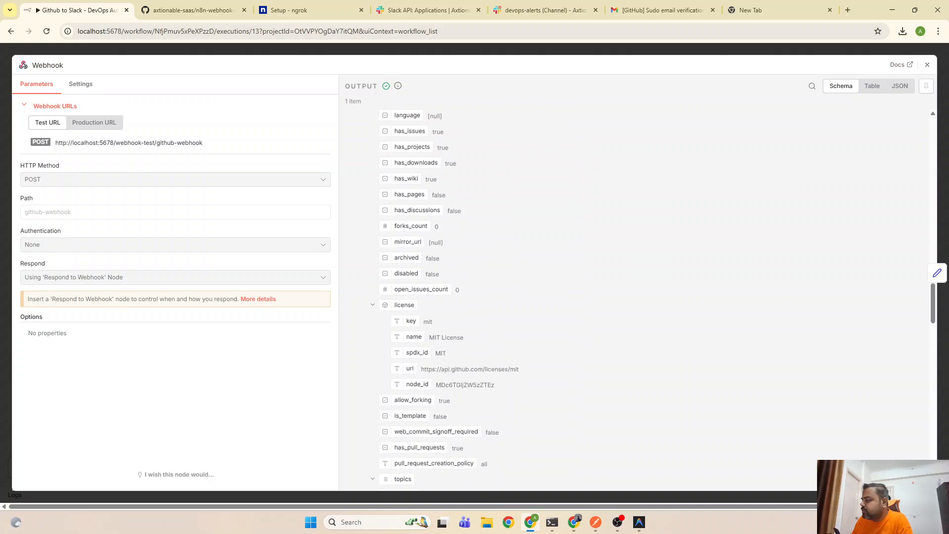
{"action": "scroll", "coordinate": [426, 340], "scroll_direction": "down", "scroll_amount": 6}
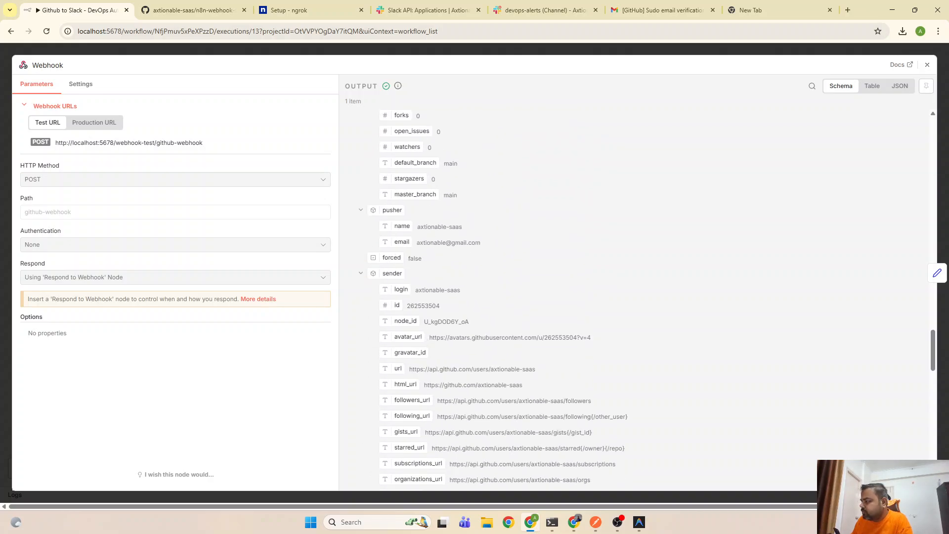
{"action": "scroll", "coordinate": [423, 363], "scroll_direction": "down", "scroll_amount": 3}
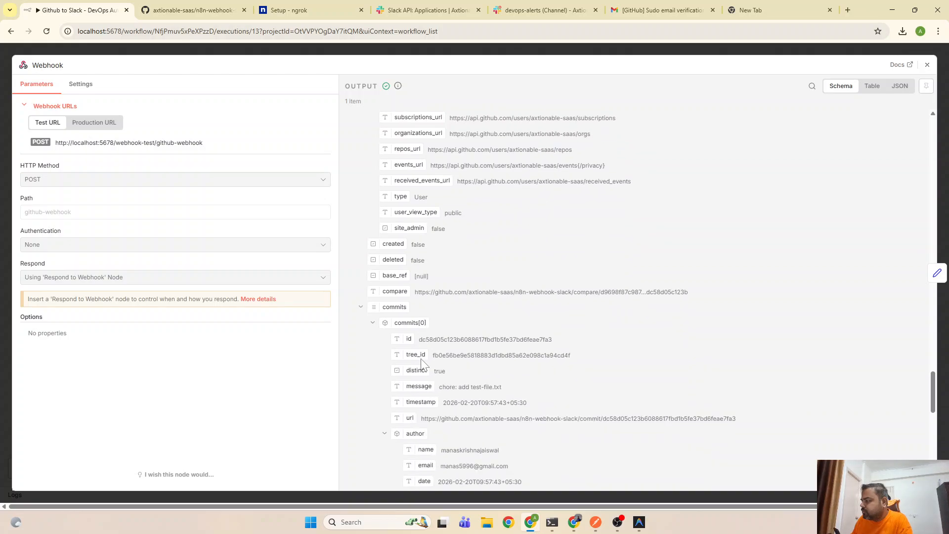
{"action": "scroll", "coordinate": [403, 320], "scroll_direction": "down", "scroll_amount": 3}
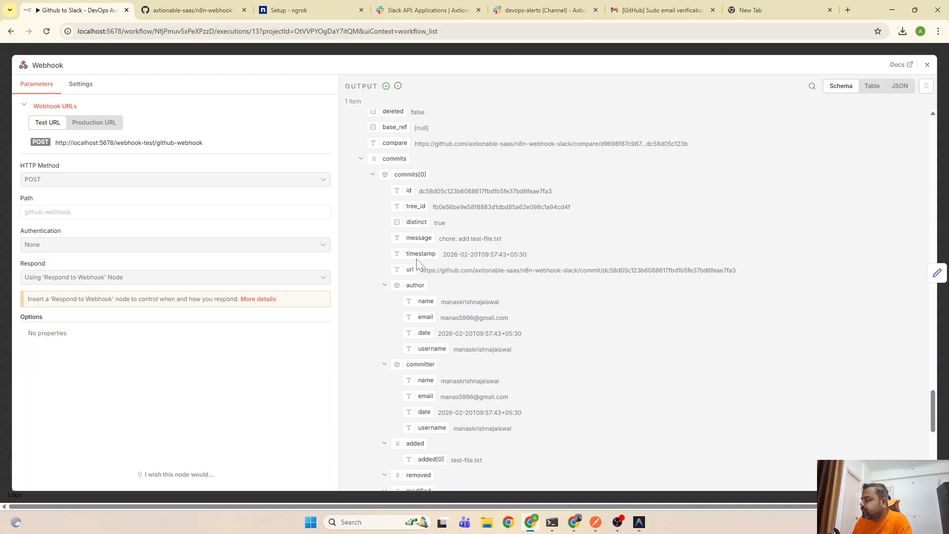
{"action": "scroll", "coordinate": [431, 341], "scroll_direction": "down", "scroll_amount": 3}
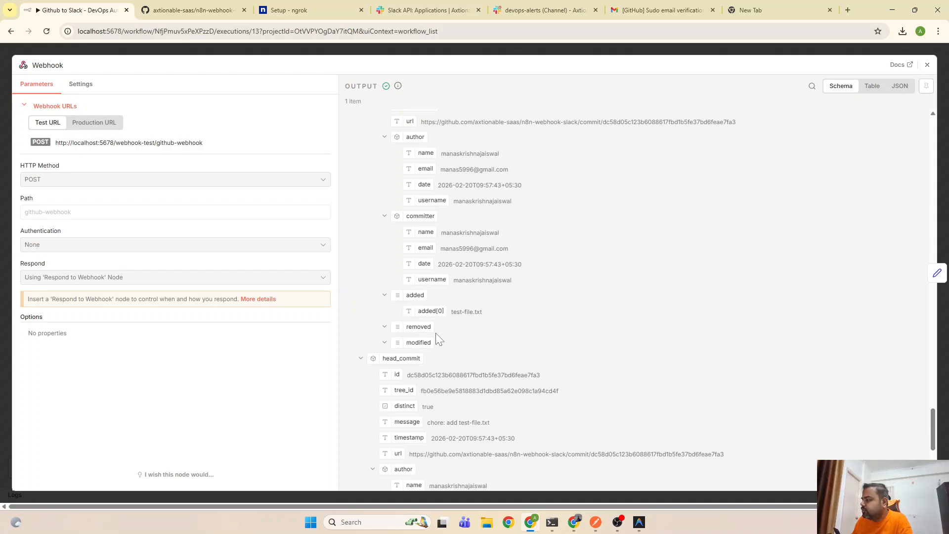
{"action": "scroll", "coordinate": [435, 340], "scroll_direction": "down", "scroll_amount": 3}
{"action": "scroll", "coordinate": [438, 267], "scroll_direction": "down", "scroll_amount": 2}
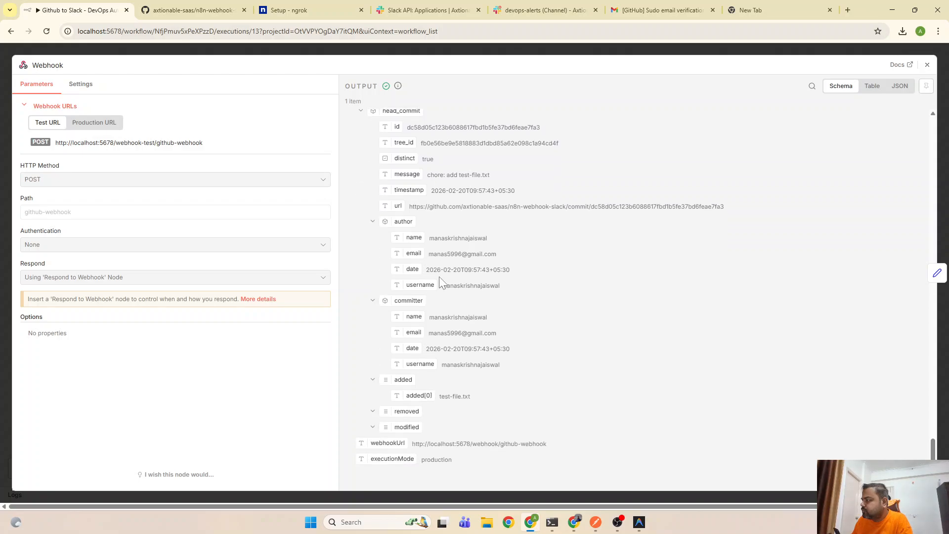
{"action": "scroll", "coordinate": [435, 364], "scroll_direction": "up", "scroll_amount": 6}
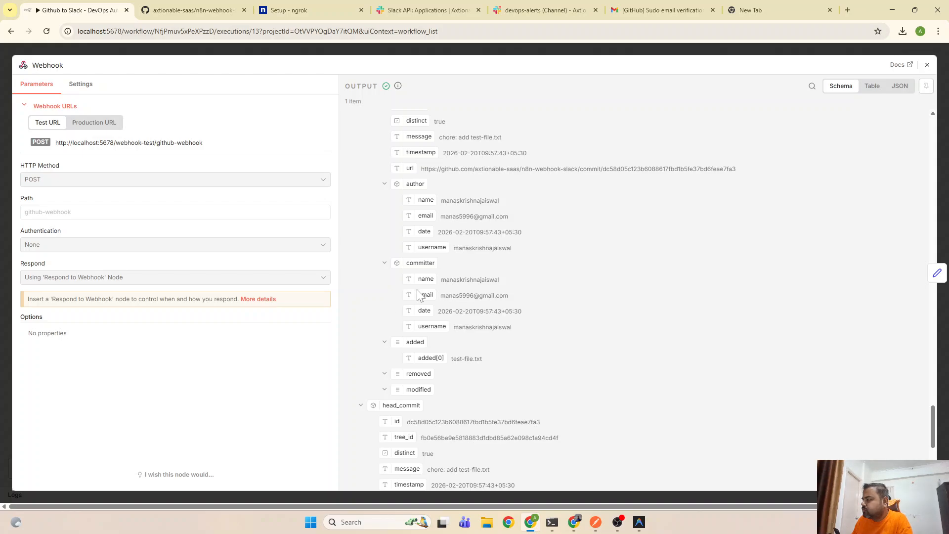
{"action": "scroll", "coordinate": [416, 291], "scroll_direction": "up", "scroll_amount": 2}
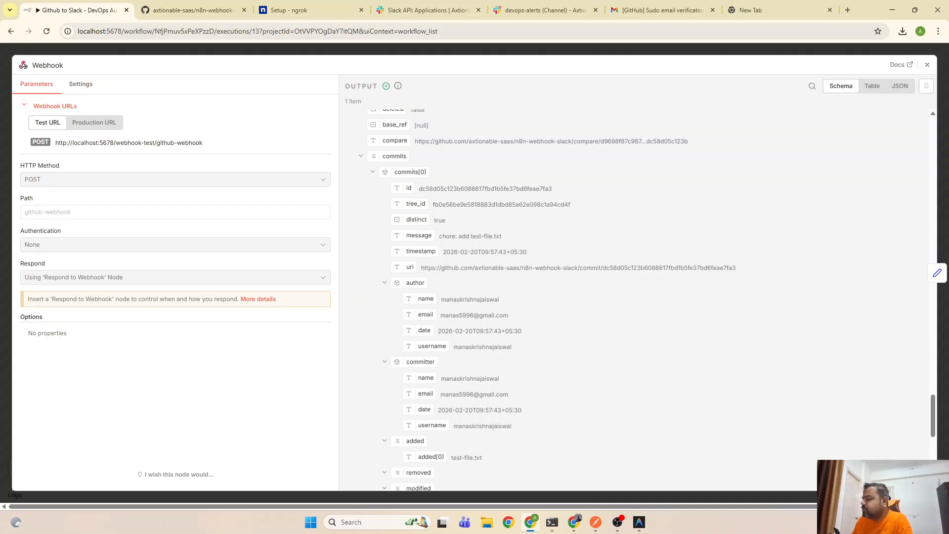
{"action": "scroll", "coordinate": [430, 177], "scroll_direction": "up", "scroll_amount": 2}
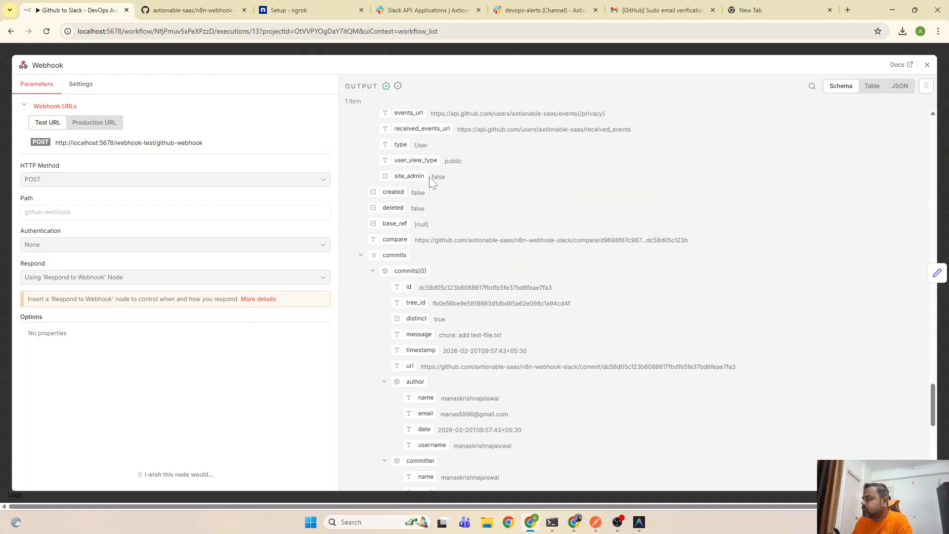
{"action": "left_click_drag", "start_coordinate": [503, 336], "coordinate": [441, 335]}
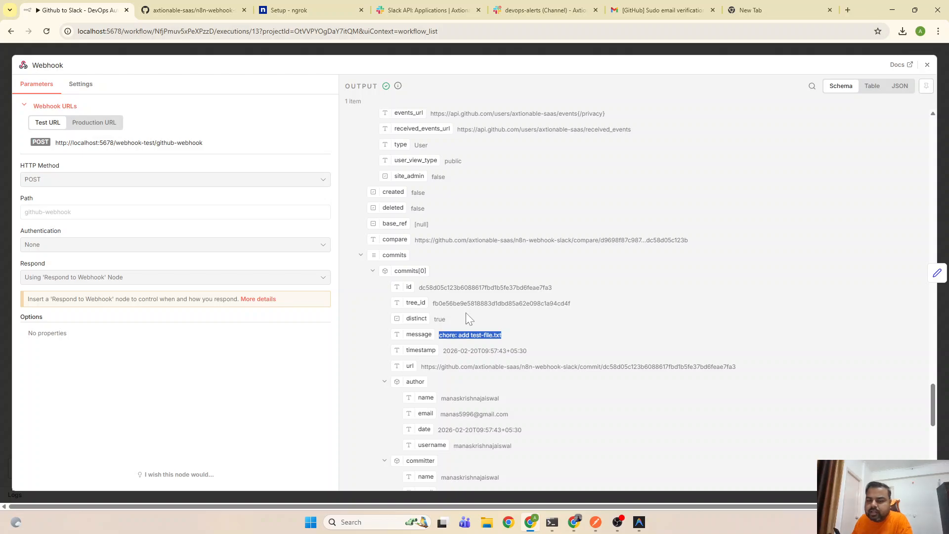
{"action": "left_click", "coordinate": [927, 65]}
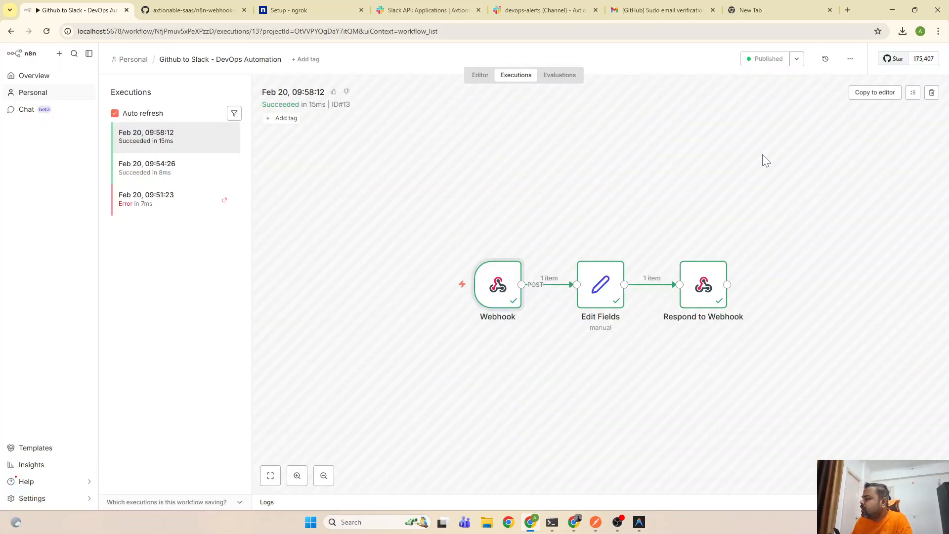
Import execution #13's push data into the editor and review the Webhook node's pinned payload
{"action": "left_click", "coordinate": [880, 94]}
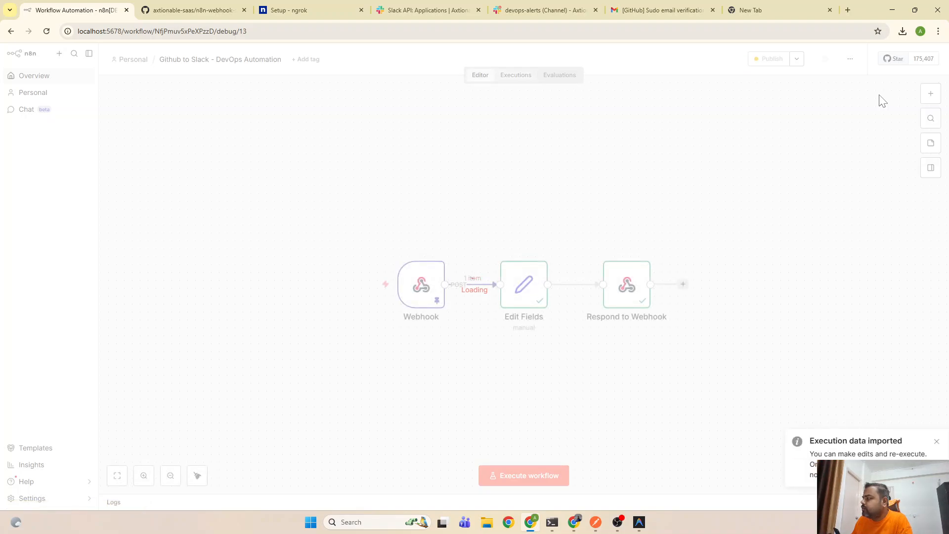
{"action": "double_click", "coordinate": [421, 292]}
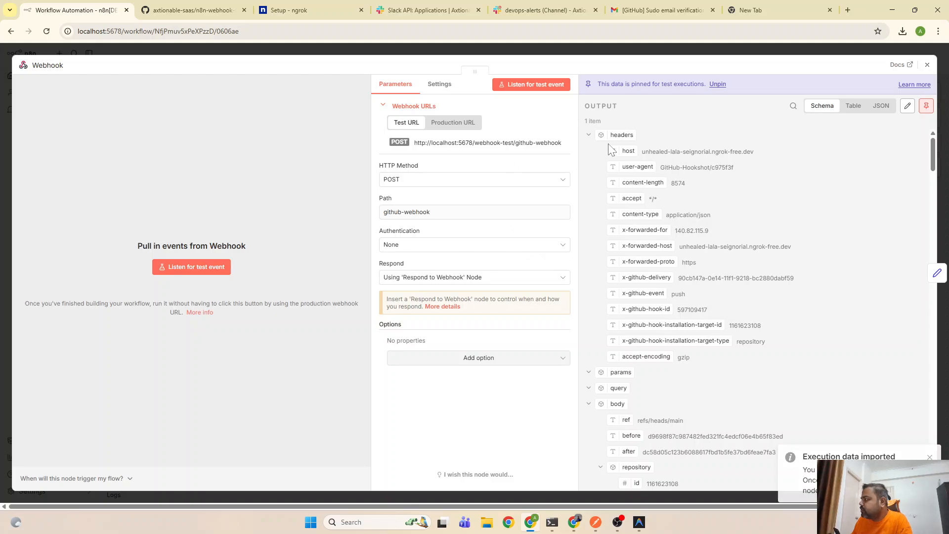
{"action": "scroll", "coordinate": [654, 393], "scroll_direction": "down", "scroll_amount": 15}
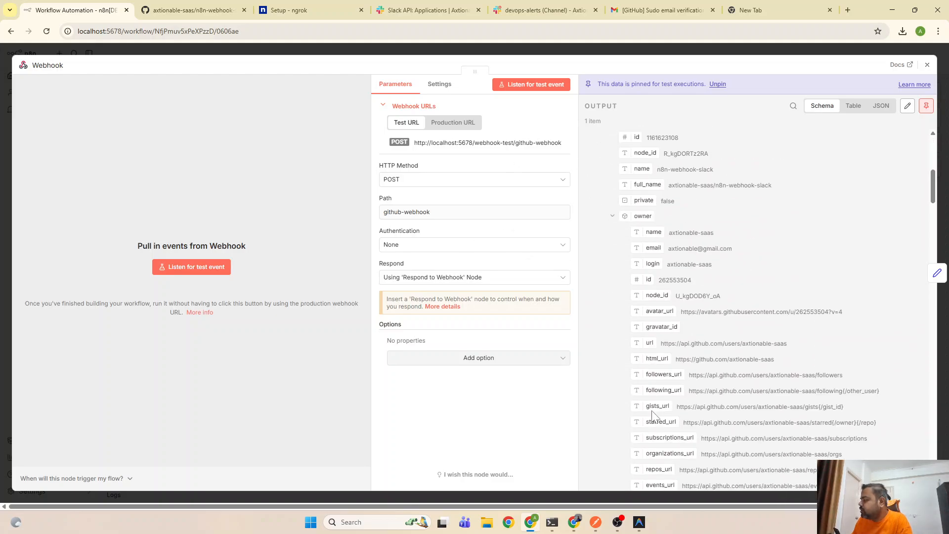
{"action": "scroll", "coordinate": [720, 416], "scroll_direction": "down", "scroll_amount": 10}
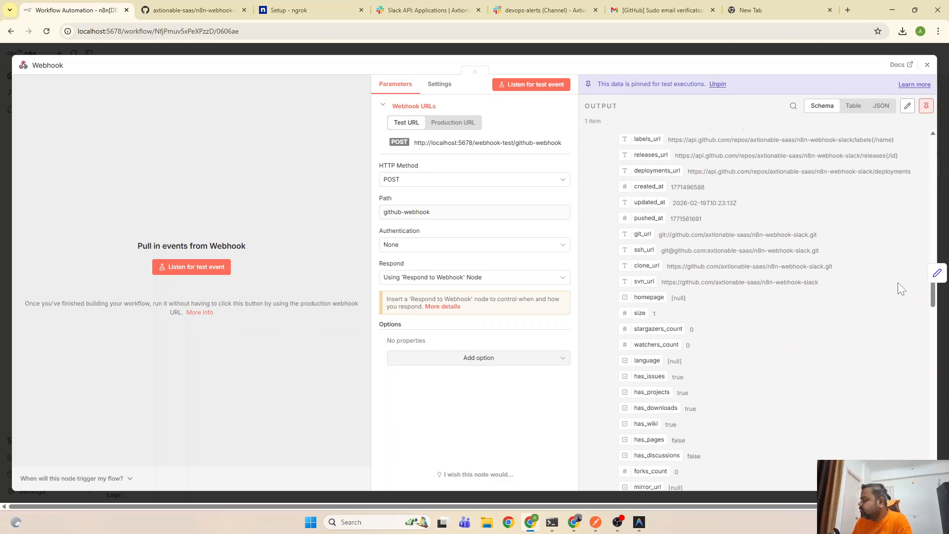
{"action": "left_click_drag", "start_coordinate": [935, 297], "coordinate": [930, 438]}
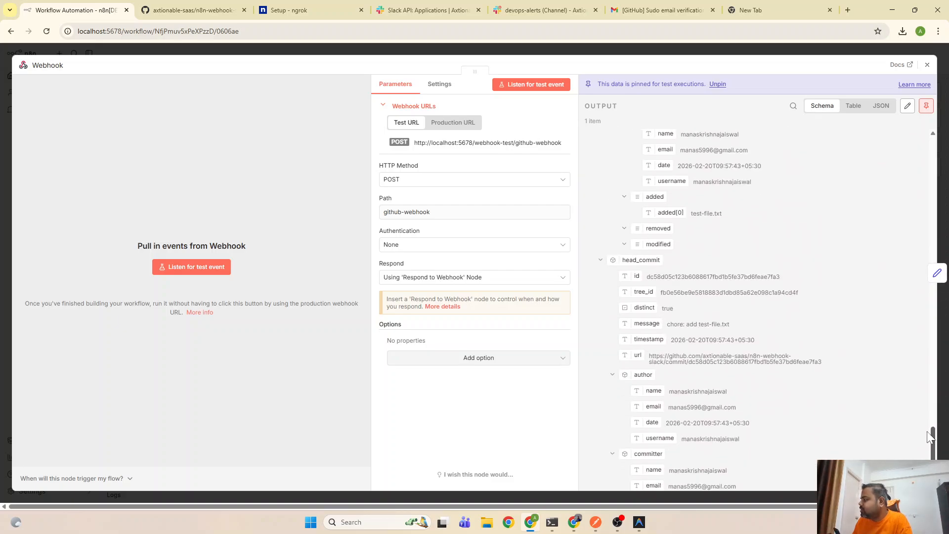
{"action": "left_click", "coordinate": [928, 64]}
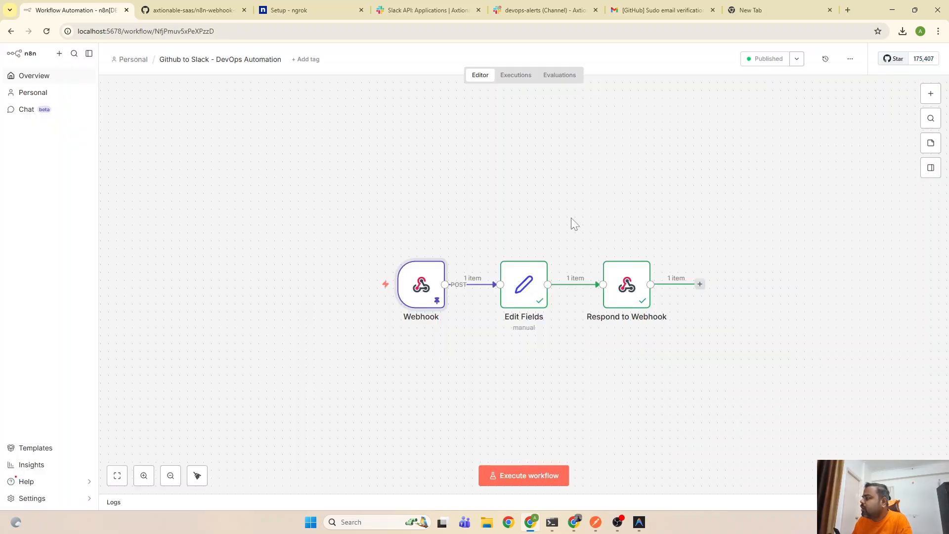
Add a 'repo' field mapped to {{ $json.body.repository.full_name }} in Edit Fields
{"action": "double_click", "coordinate": [528, 293]}
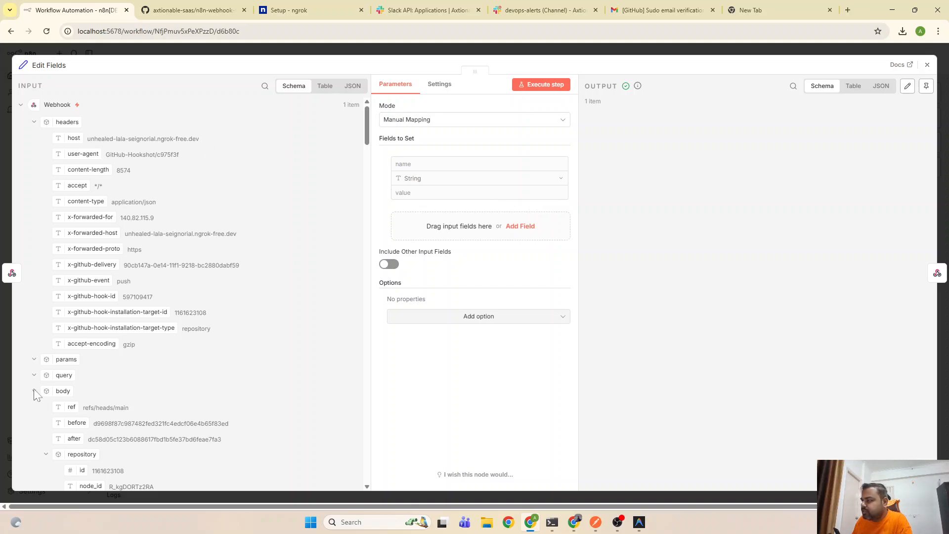
{"action": "scroll", "coordinate": [202, 248], "scroll_direction": "down", "scroll_amount": 3}
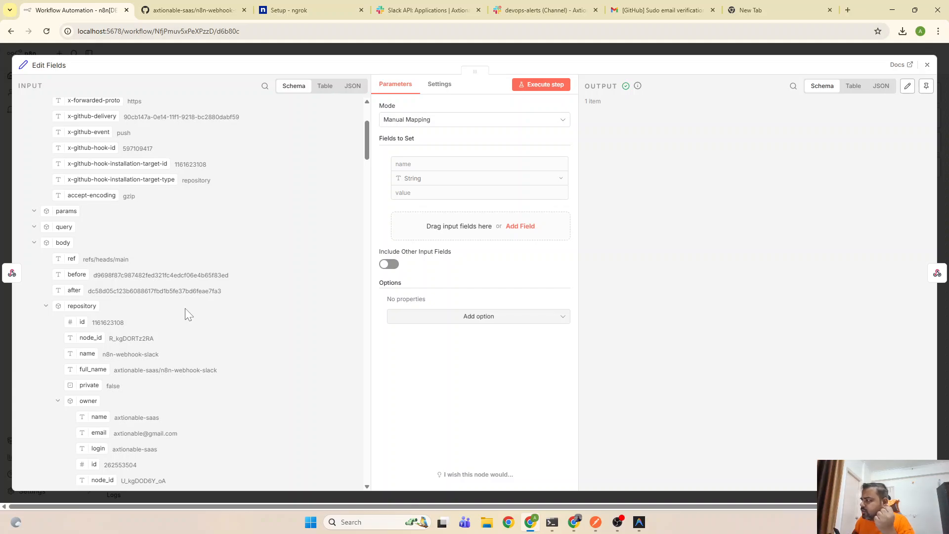
{"action": "left_click", "coordinate": [435, 165]}
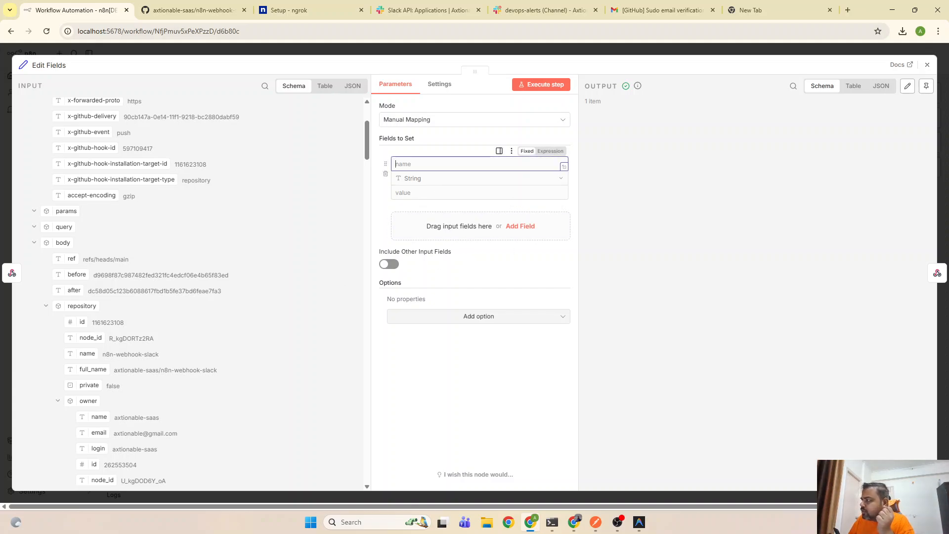
{"action": "type", "text": "repo"}
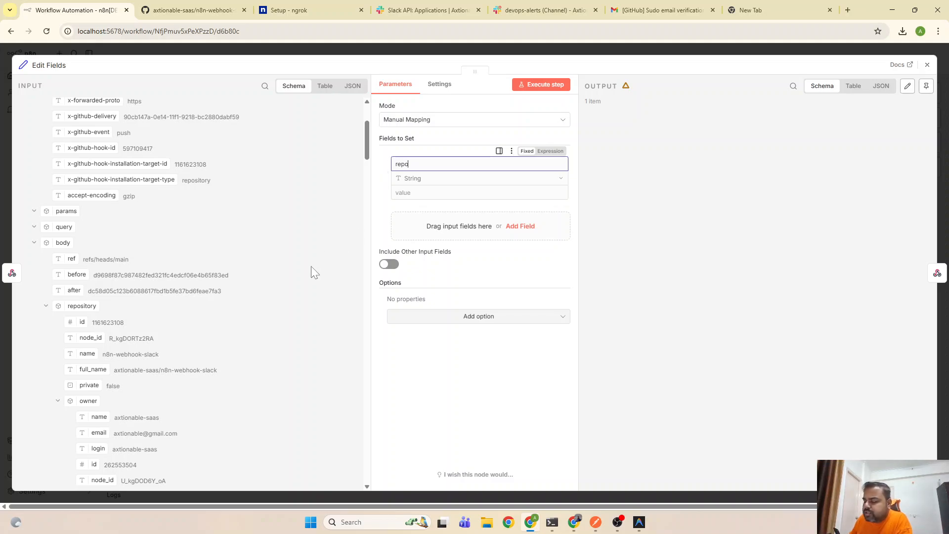
{"action": "left_click", "coordinate": [395, 196]}
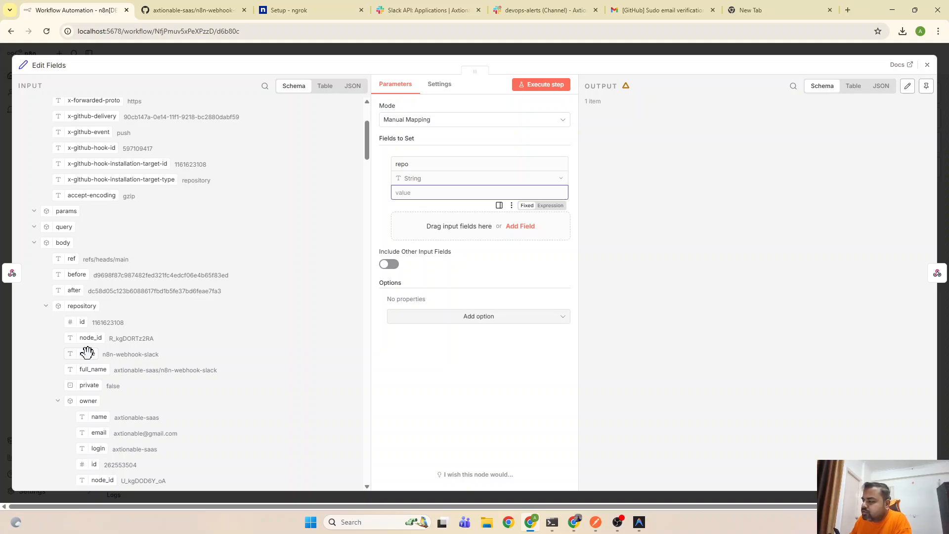
{"action": "left_click", "coordinate": [88, 368]}
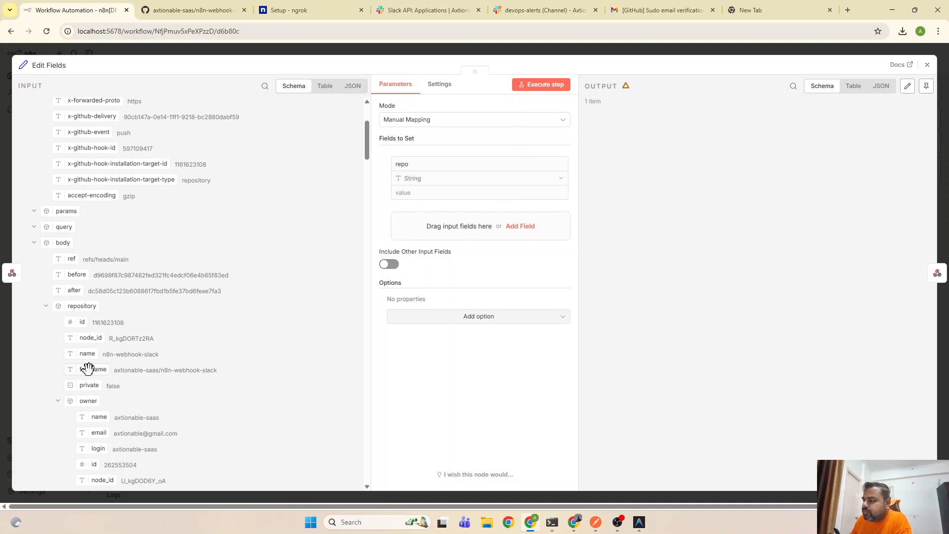
{"action": "left_click_drag", "start_coordinate": [88, 369], "coordinate": [445, 192]}
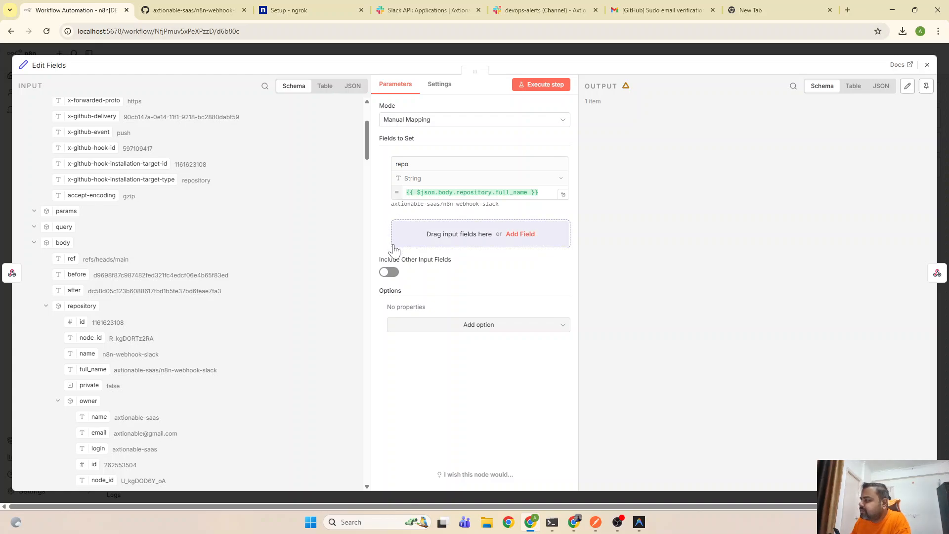
Add a second field named 'branch'
{"action": "left_click", "coordinate": [520, 236]}
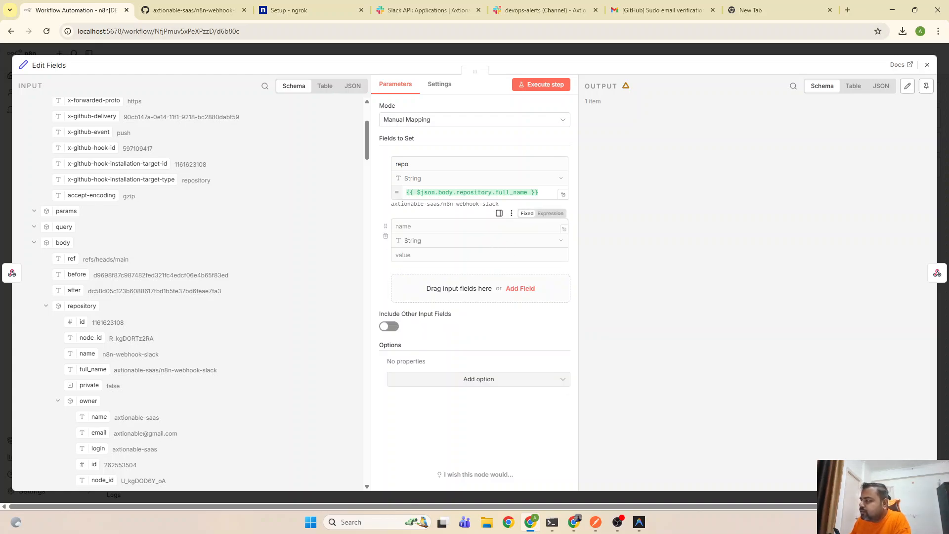
{"action": "left_click", "coordinate": [396, 226]}
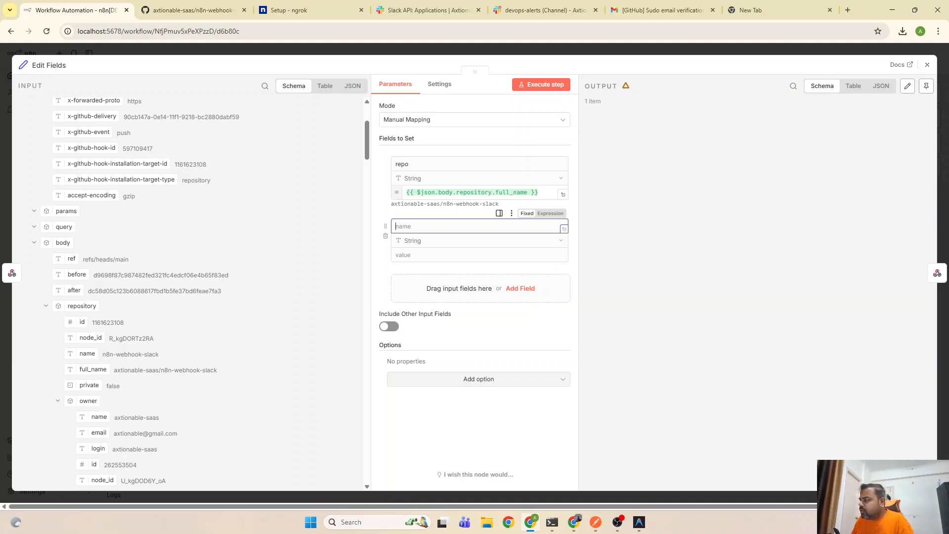
{"action": "type", "text": "branch"}
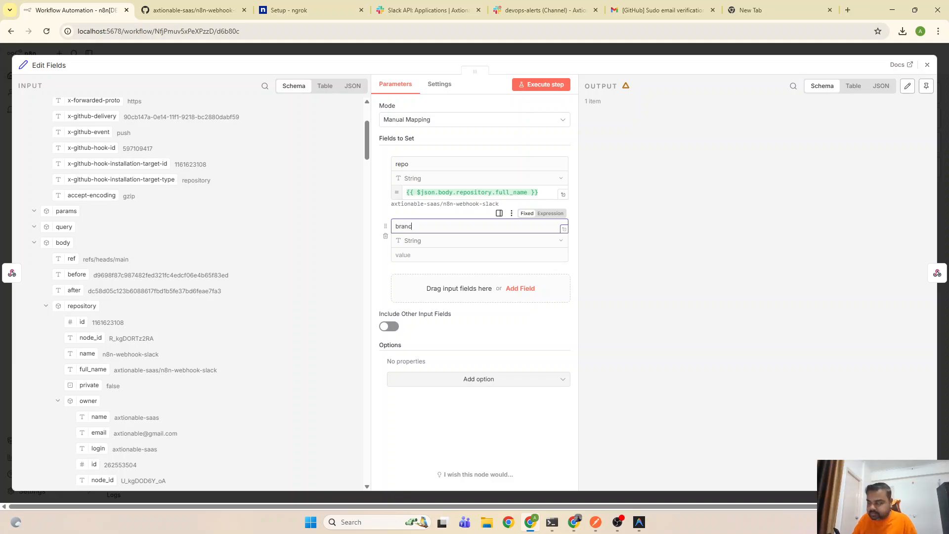
{"action": "left_click", "coordinate": [383, 208]}
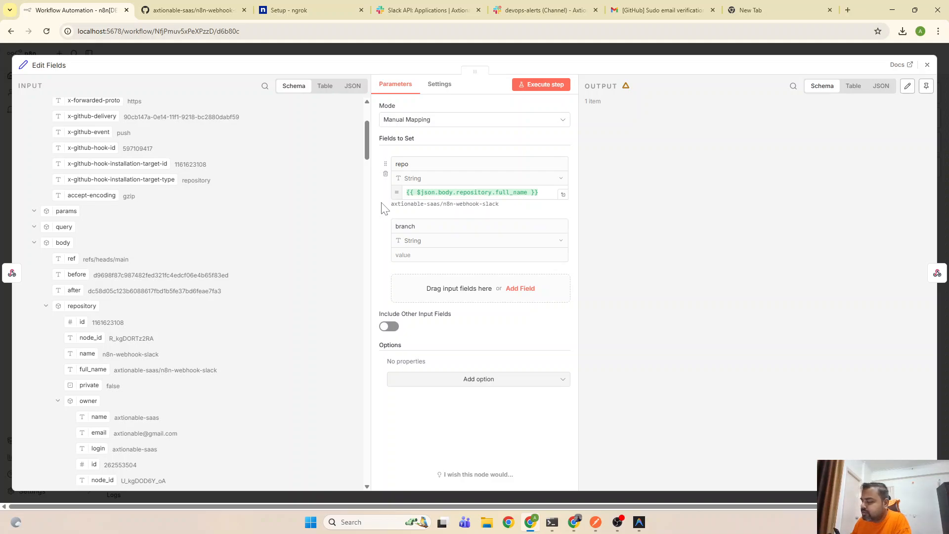
{"action": "scroll", "coordinate": [257, 314], "scroll_direction": "down", "scroll_amount": 2}
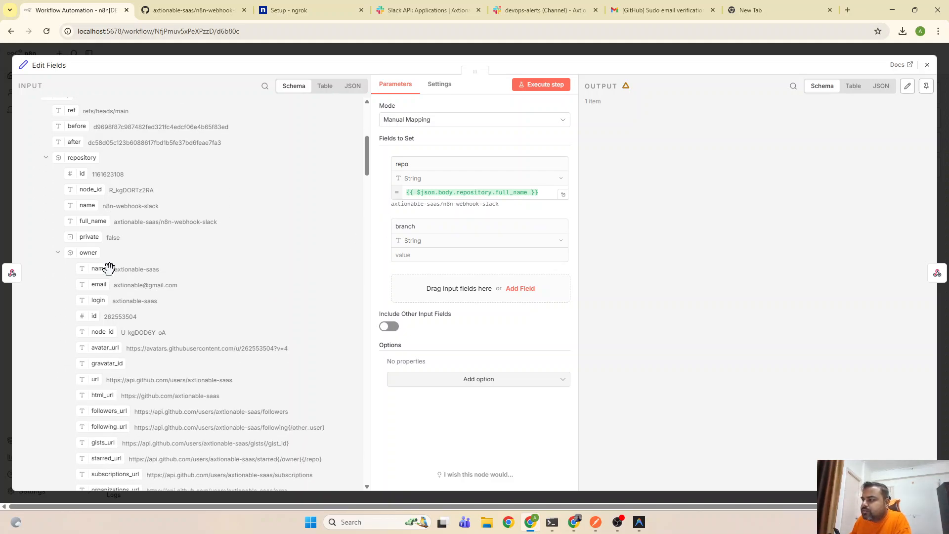
{"action": "scroll", "coordinate": [99, 280], "scroll_direction": "down", "scroll_amount": 2}
{"action": "scroll", "coordinate": [107, 302], "scroll_direction": "down", "scroll_amount": 10}
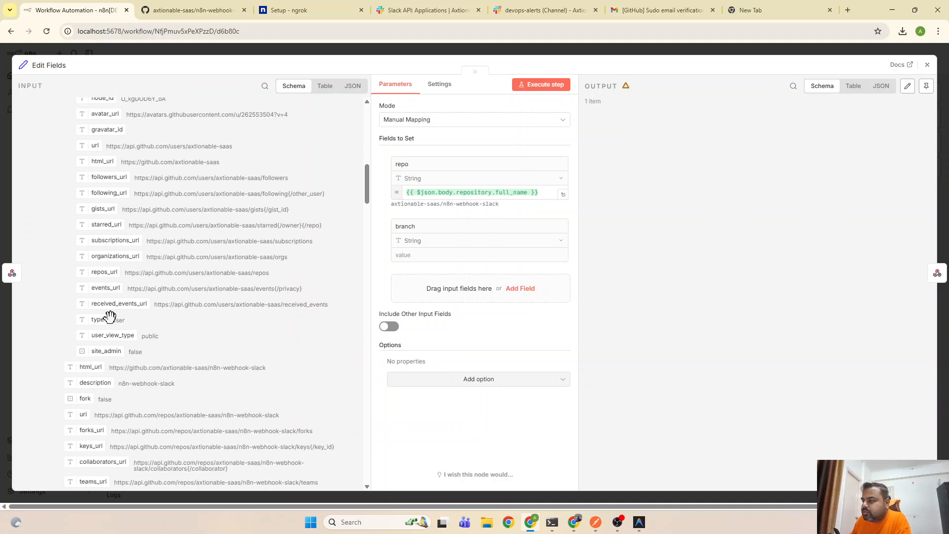
{"action": "scroll", "coordinate": [111, 323], "scroll_direction": "down", "scroll_amount": 10}
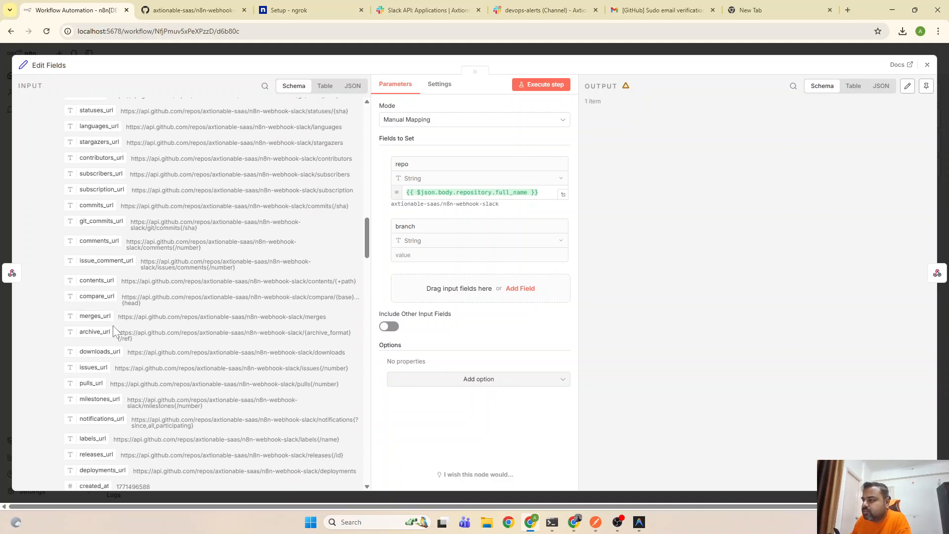
{"action": "scroll", "coordinate": [112, 326], "scroll_direction": "down", "scroll_amount": 10}
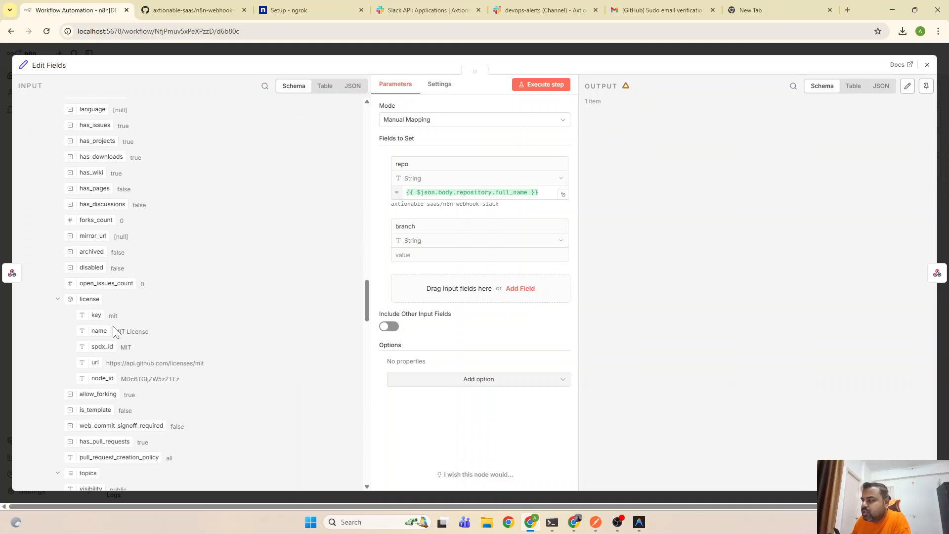
{"action": "scroll", "coordinate": [113, 326], "scroll_direction": "down", "scroll_amount": 4}
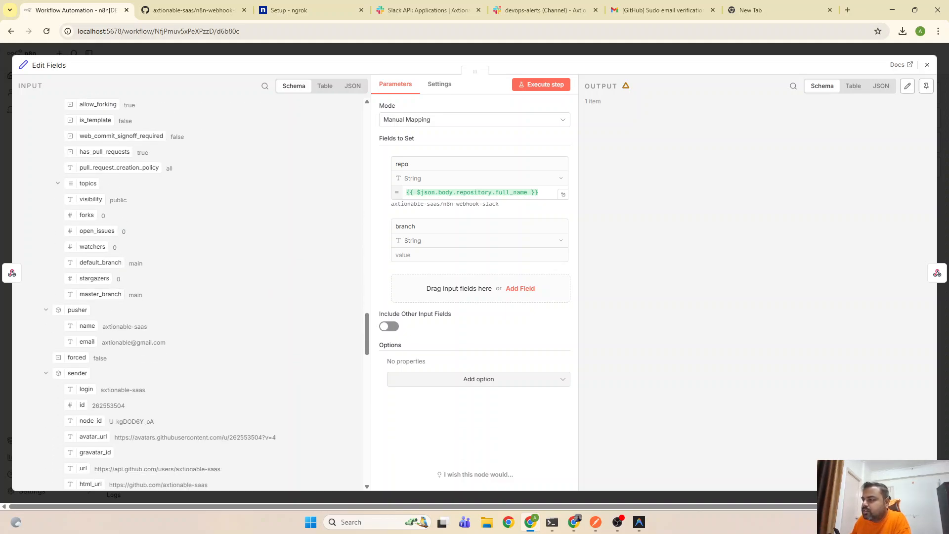
{"action": "scroll", "coordinate": [106, 327], "scroll_direction": "down", "scroll_amount": 10}
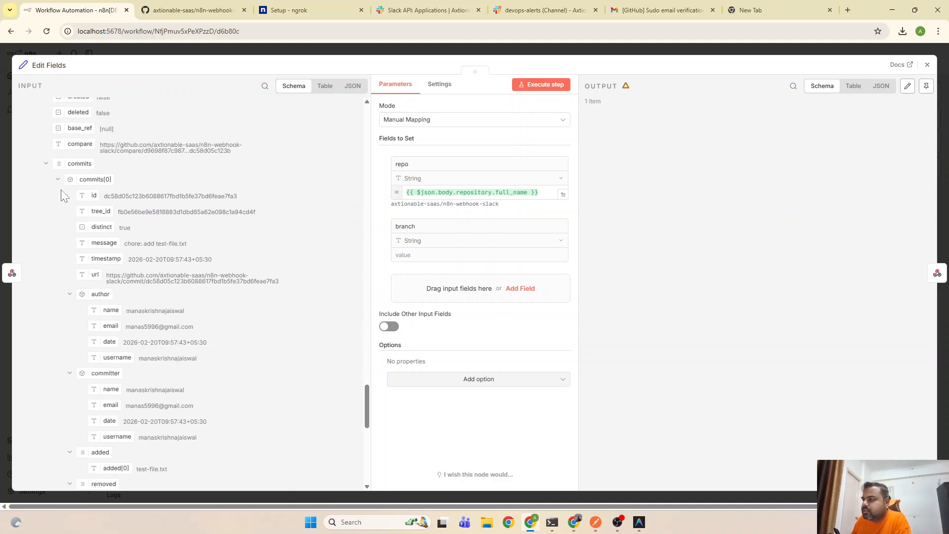
{"action": "scroll", "coordinate": [79, 270], "scroll_direction": "down", "scroll_amount": 2}
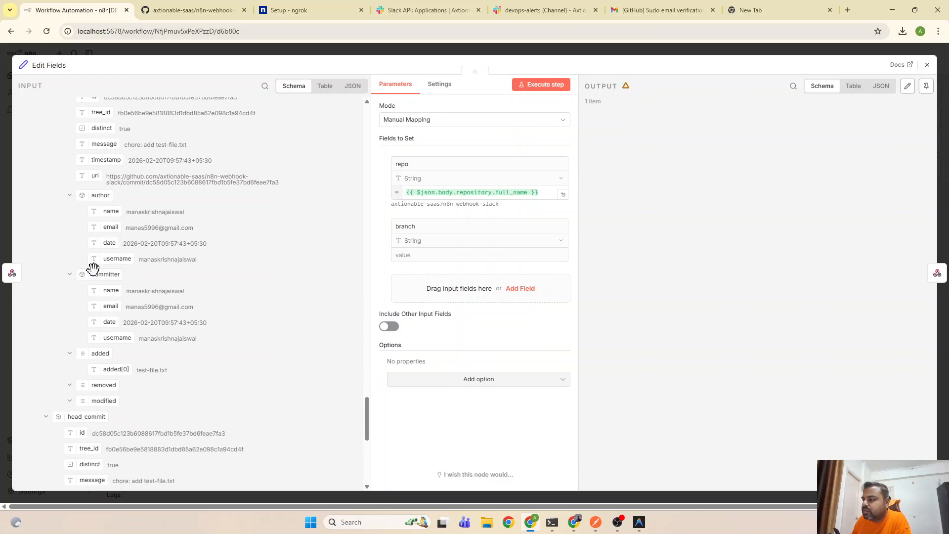
{"action": "scroll", "coordinate": [87, 272], "scroll_direction": "up", "scroll_amount": 2}
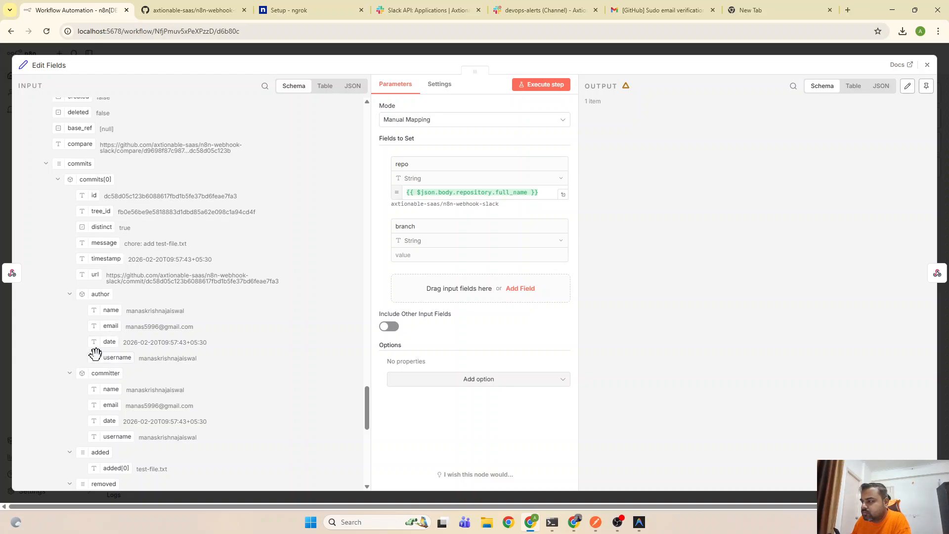
{"action": "scroll", "coordinate": [85, 403], "scroll_direction": "down", "scroll_amount": 3}
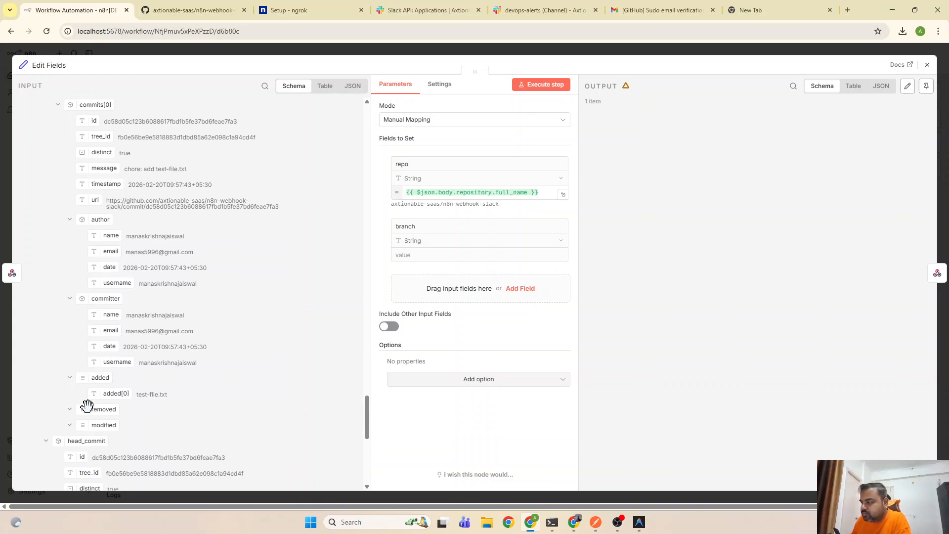
{"action": "scroll", "coordinate": [90, 414], "scroll_direction": "down", "scroll_amount": 2}
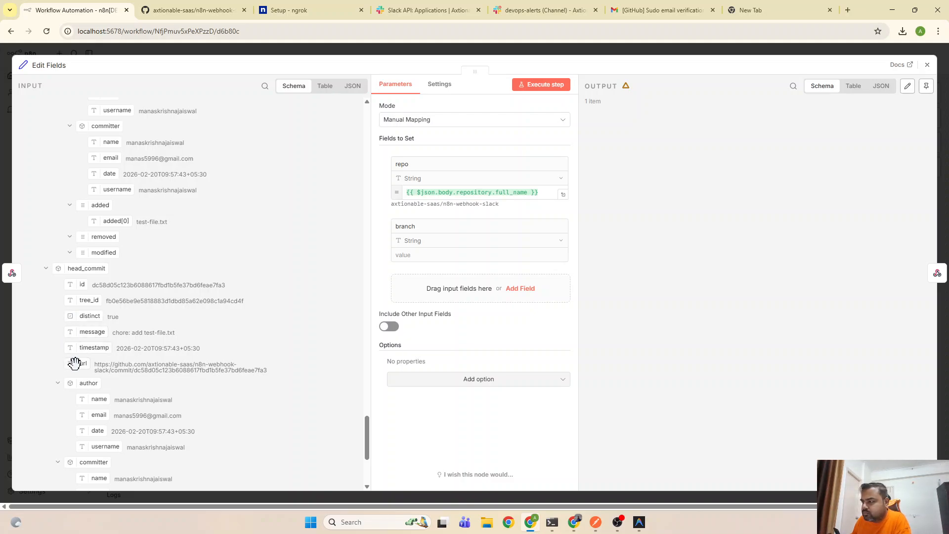
{"action": "scroll", "coordinate": [76, 375], "scroll_direction": "down", "scroll_amount": 4}
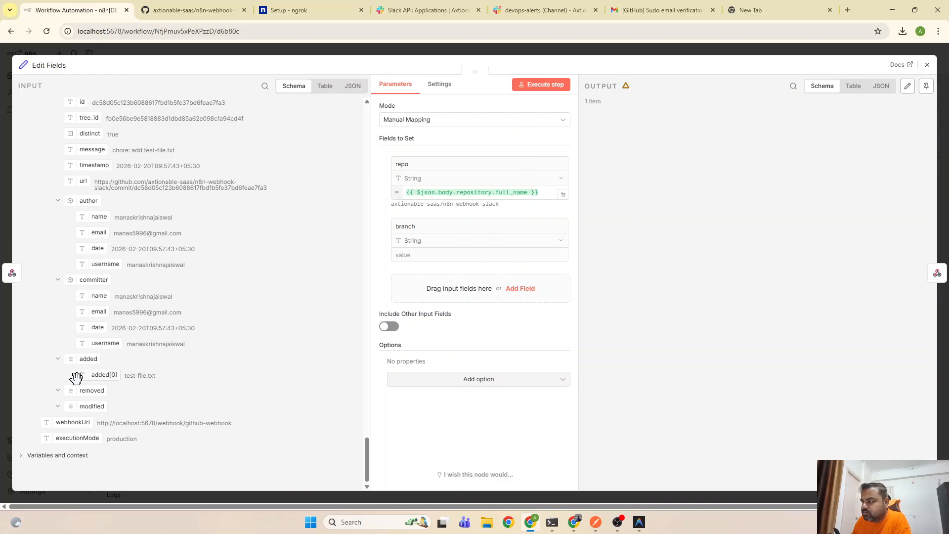
{"action": "scroll", "coordinate": [76, 381], "scroll_direction": "up", "scroll_amount": 1}
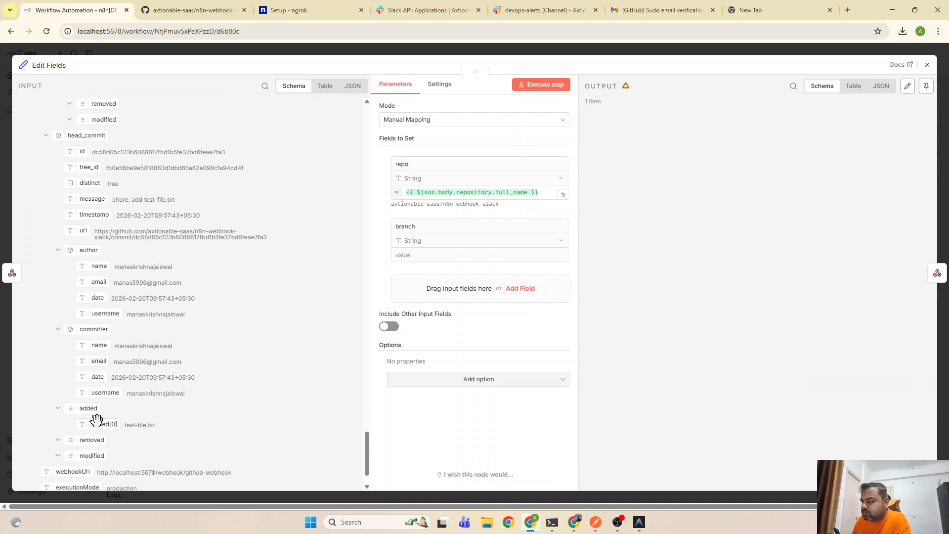
{"action": "scroll", "coordinate": [96, 421], "scroll_direction": "up", "scroll_amount": 6}
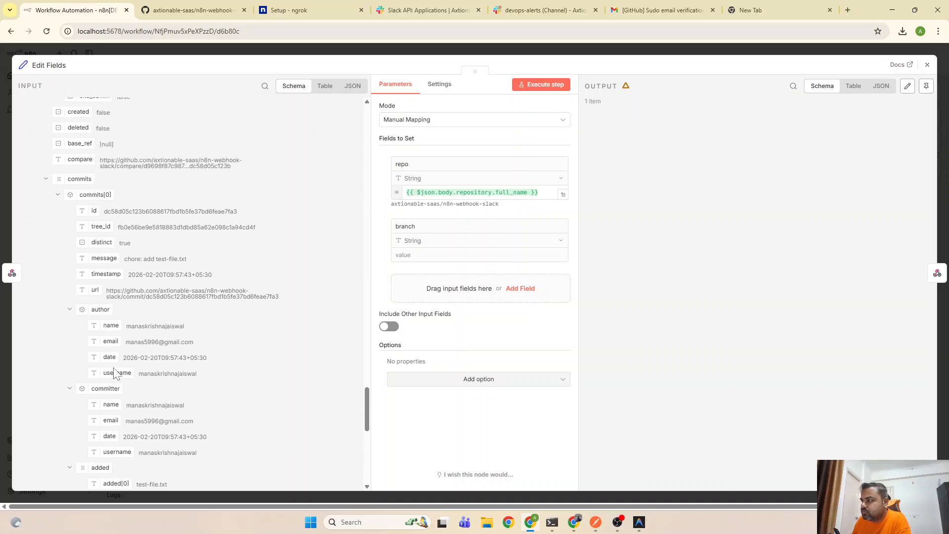
{"action": "scroll", "coordinate": [113, 373], "scroll_direction": "up", "scroll_amount": 6}
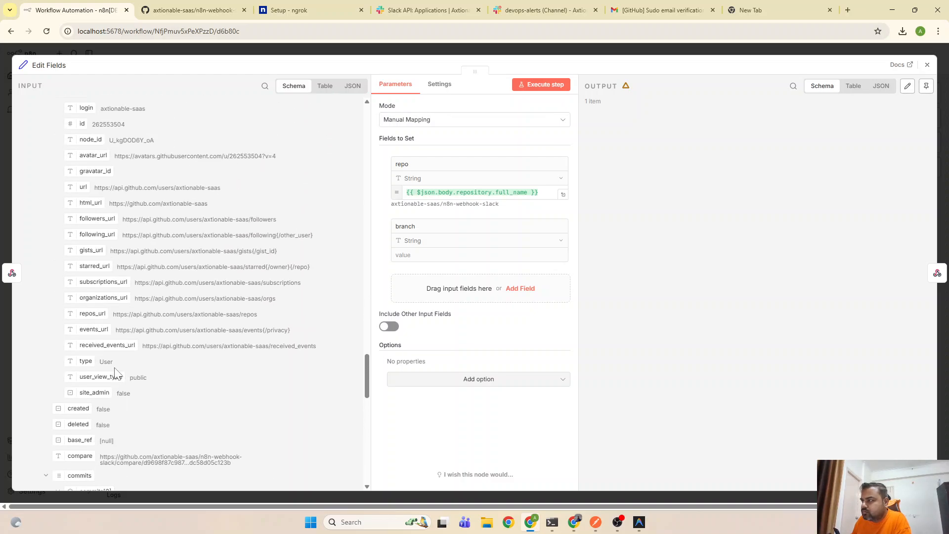
{"action": "scroll", "coordinate": [115, 372], "scroll_direction": "down", "scroll_amount": 2}
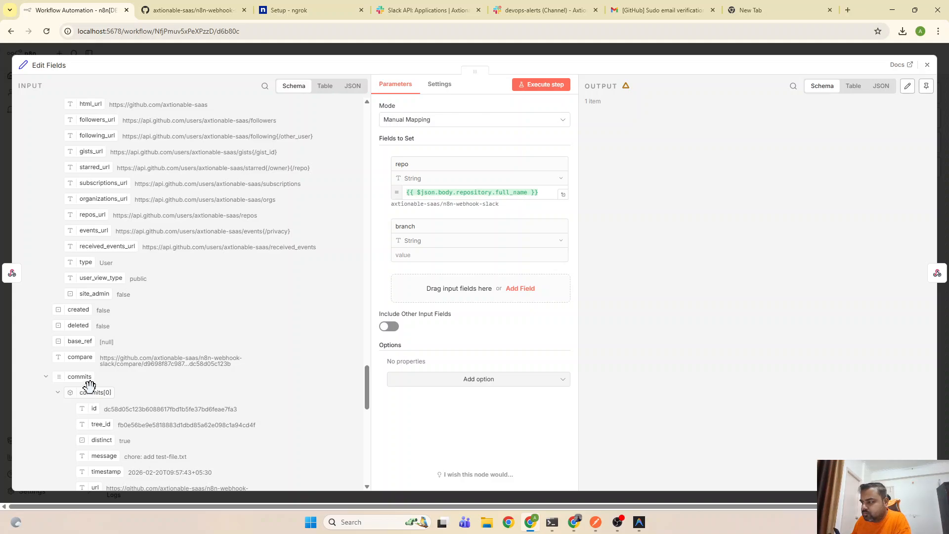
{"action": "scroll", "coordinate": [94, 388], "scroll_direction": "up", "scroll_amount": 7}
{"action": "scroll", "coordinate": [95, 385], "scroll_direction": "up", "scroll_amount": 3}
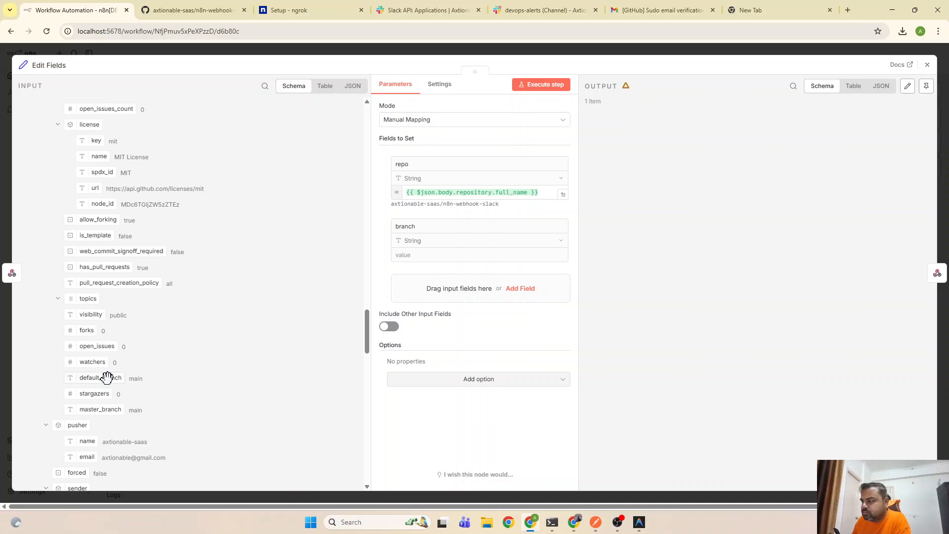
{"action": "scroll", "coordinate": [109, 380], "scroll_direction": "up", "scroll_amount": 10}
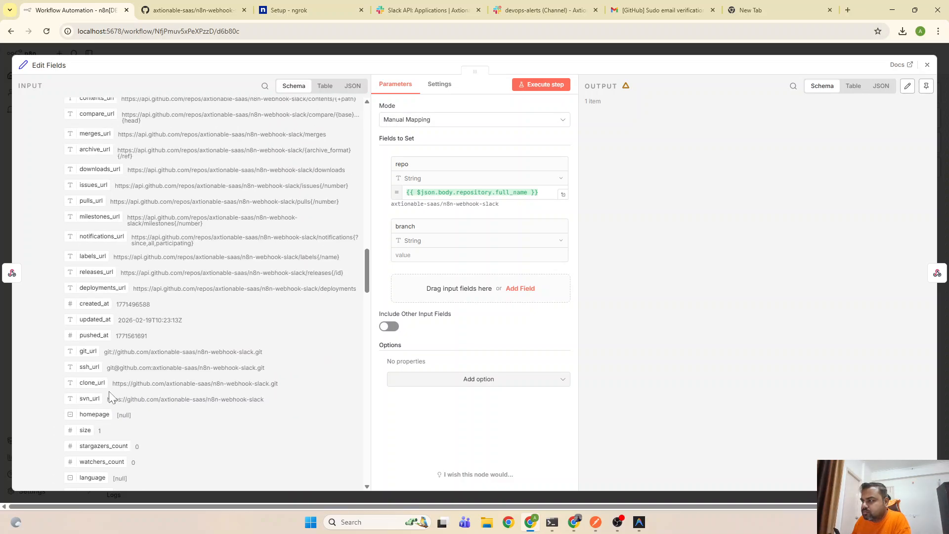
{"action": "scroll", "coordinate": [109, 396], "scroll_direction": "up", "scroll_amount": 8}
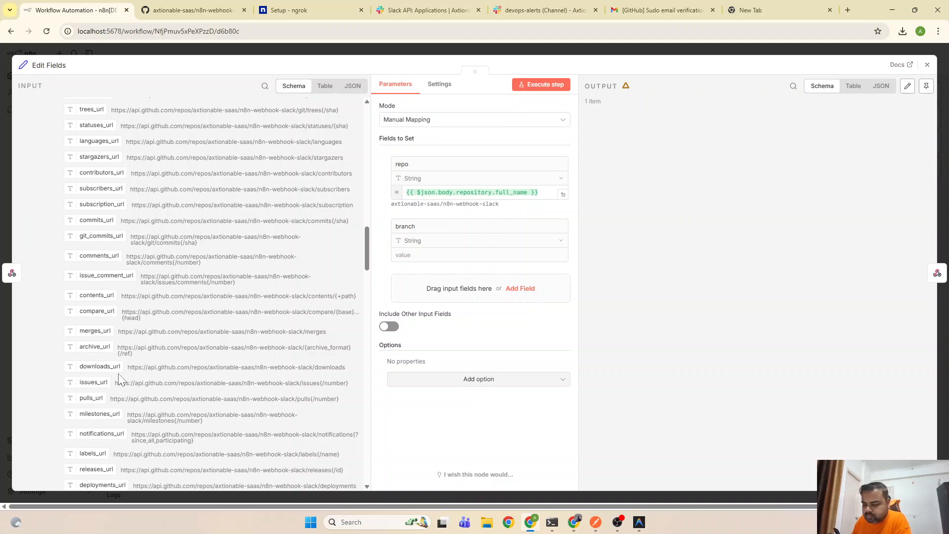
{"action": "scroll", "coordinate": [124, 369], "scroll_direction": "up", "scroll_amount": 10}
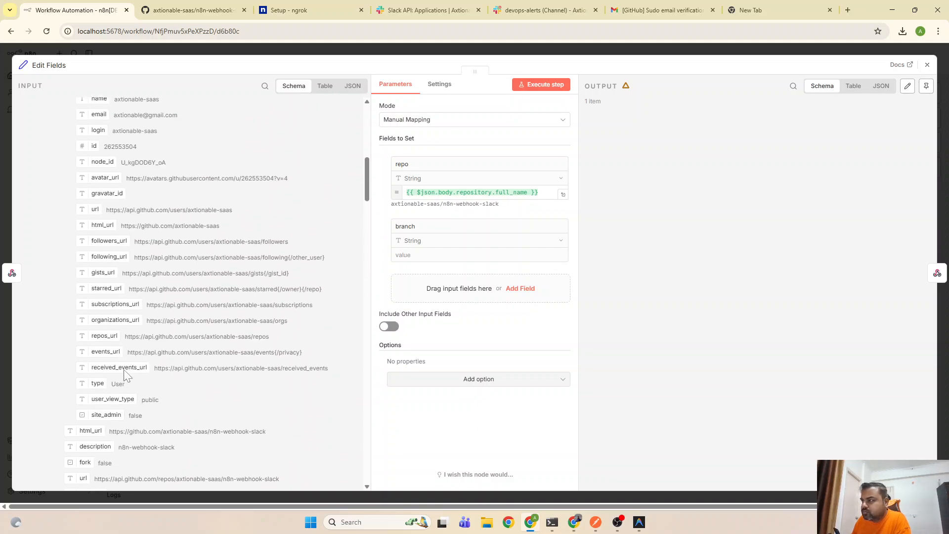
{"action": "scroll", "coordinate": [124, 370], "scroll_direction": "up", "scroll_amount": 1}
{"action": "scroll", "coordinate": [123, 369], "scroll_direction": "down", "scroll_amount": 5}
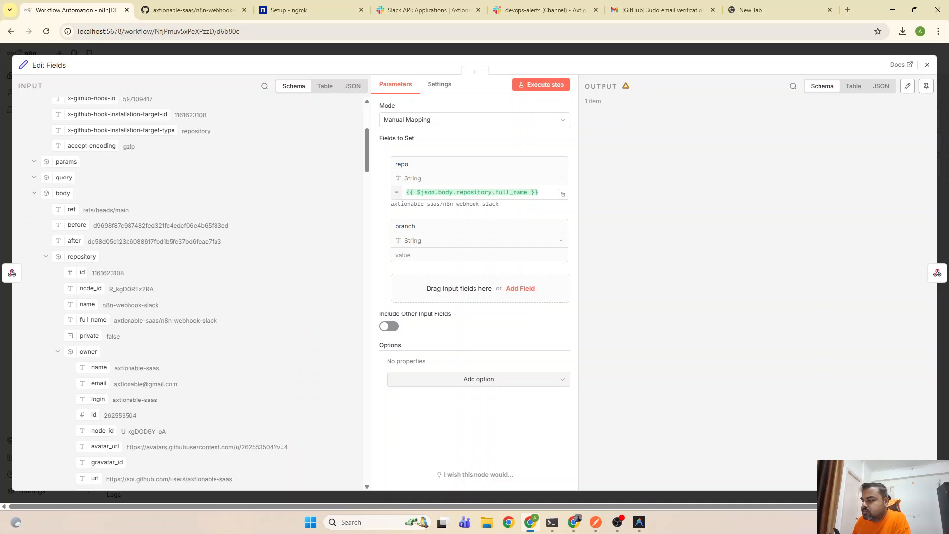
{"action": "scroll", "coordinate": [204, 330], "scroll_direction": "up", "scroll_amount": 1}
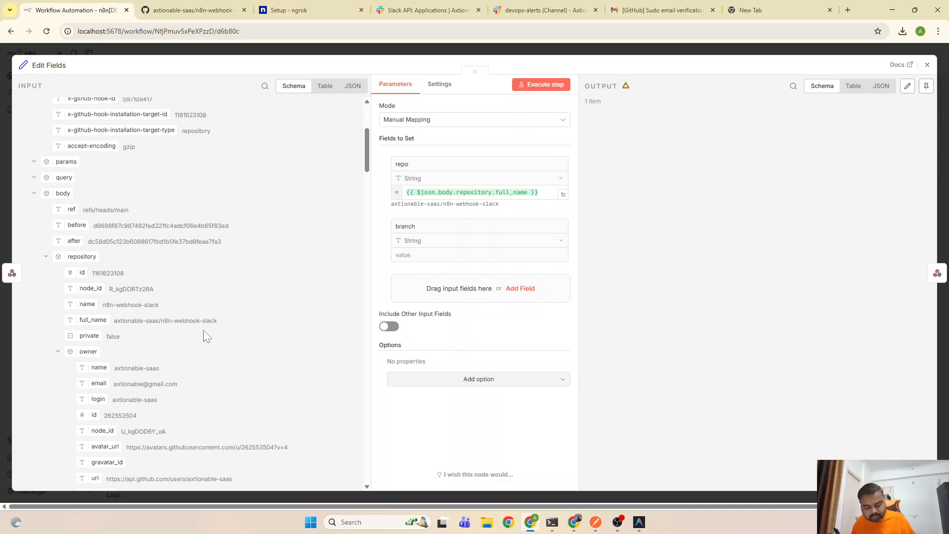
{"action": "key", "text": "ctrl+f"}
{"action": "type", "text": "refer"}
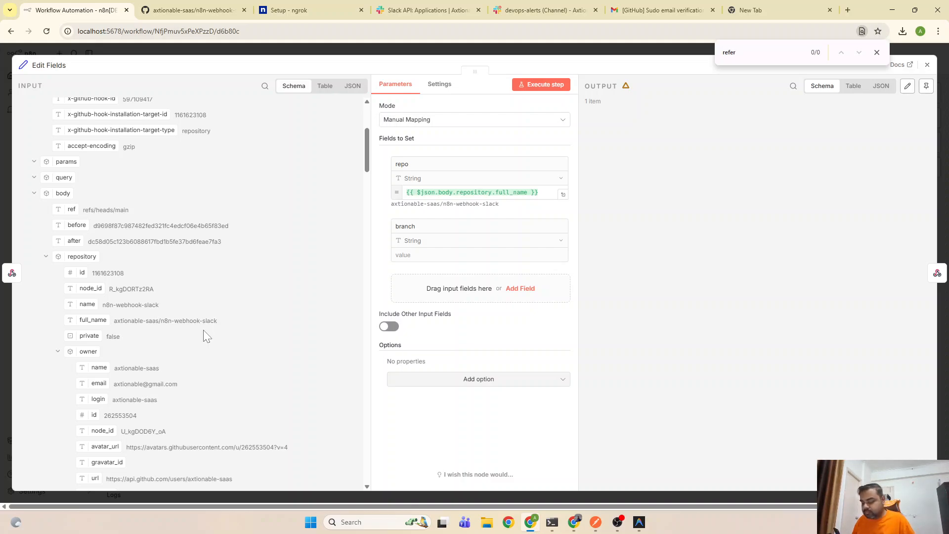
{"action": "key", "text": "BackSpace"}
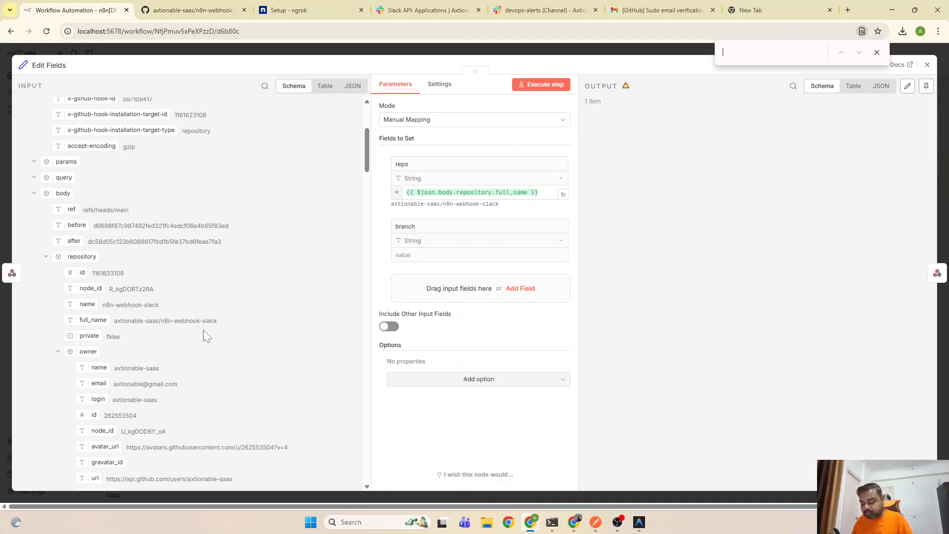
{"action": "type", "text": "branch"}
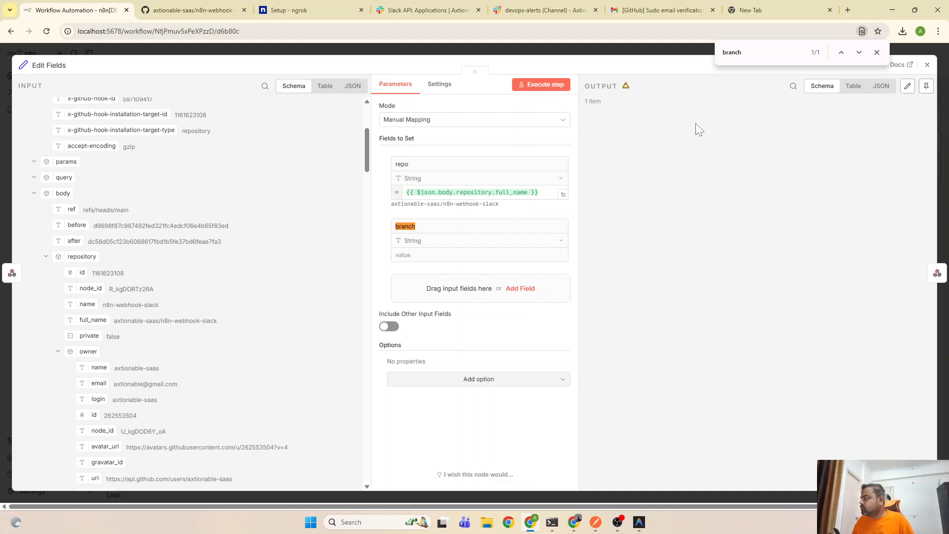
{"action": "left_click", "coordinate": [877, 53]}
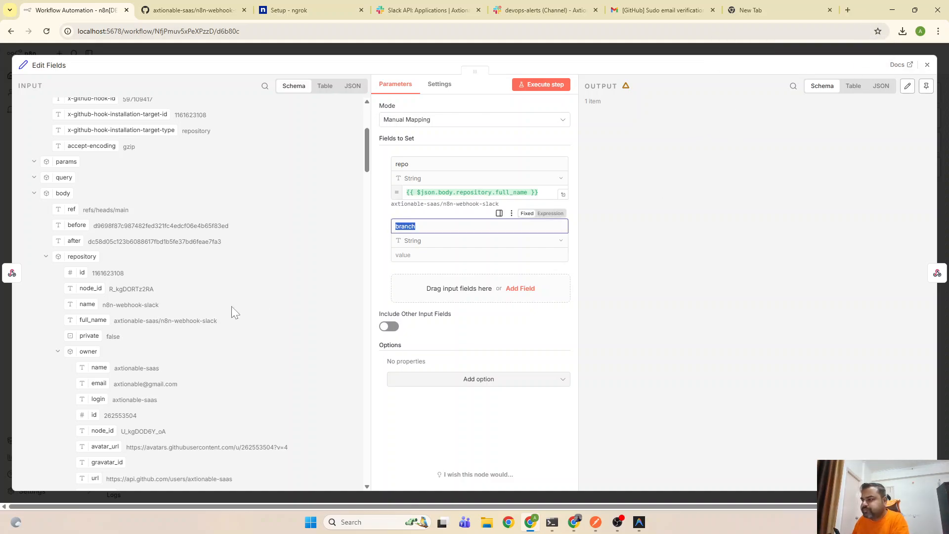
{"action": "scroll", "coordinate": [233, 312], "scroll_direction": "down", "scroll_amount": 4}
{"action": "scroll", "coordinate": [122, 298], "scroll_direction": "down", "scroll_amount": 7}
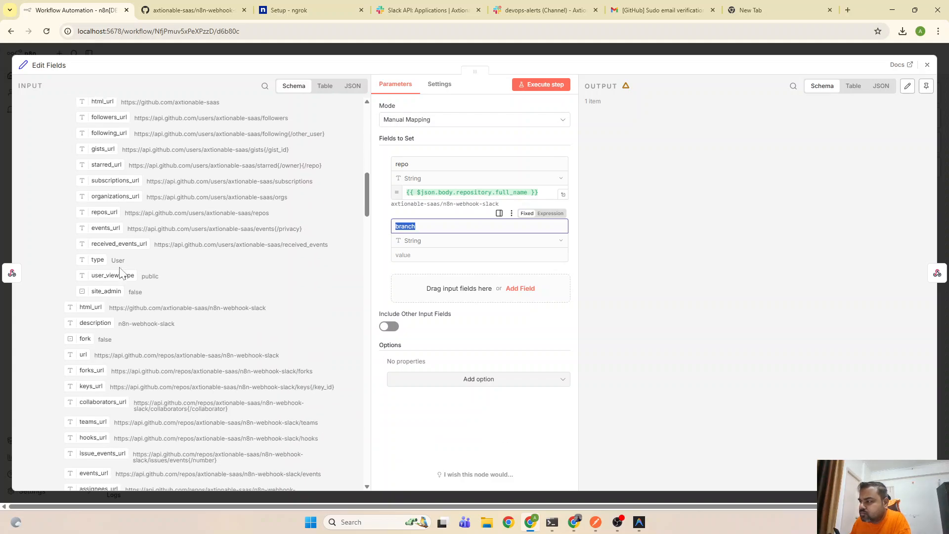
{"action": "scroll", "coordinate": [123, 288], "scroll_direction": "down", "scroll_amount": 20}
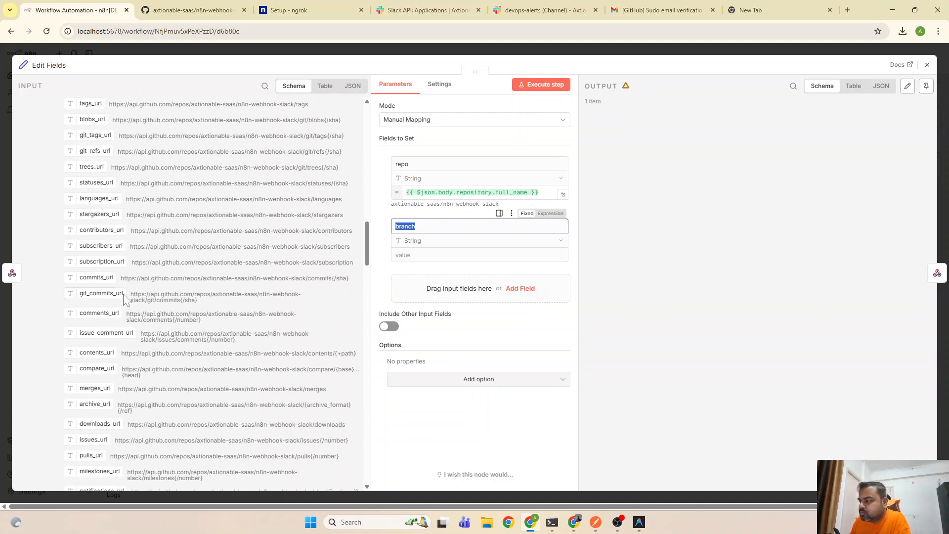
{"action": "scroll", "coordinate": [126, 300], "scroll_direction": "down", "scroll_amount": 10}
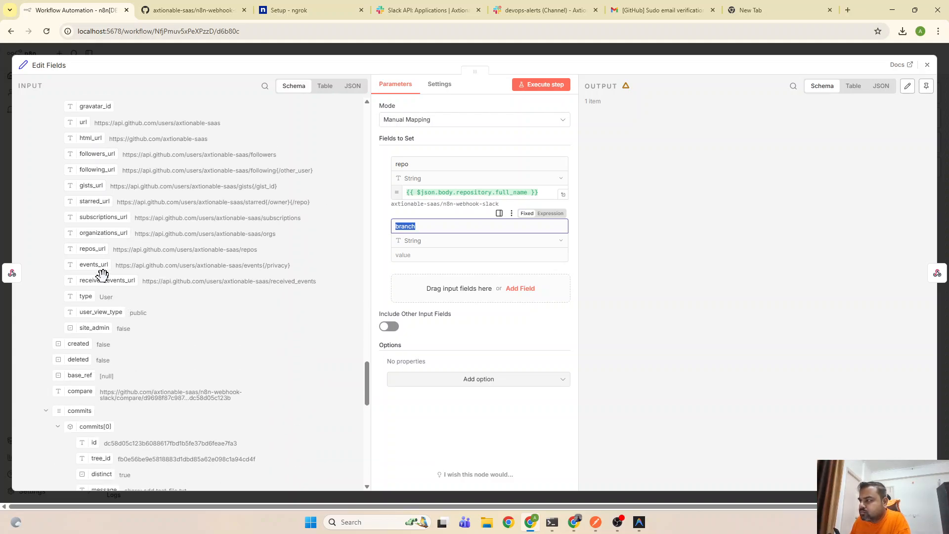
{"action": "scroll", "coordinate": [120, 325], "scroll_direction": "down", "scroll_amount": 1}
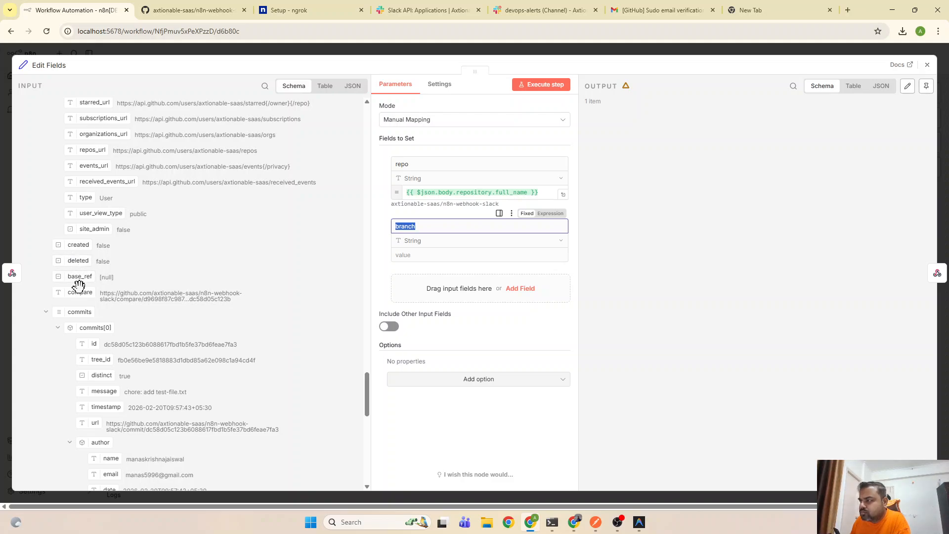
{"action": "scroll", "coordinate": [91, 319], "scroll_direction": "down", "scroll_amount": 2}
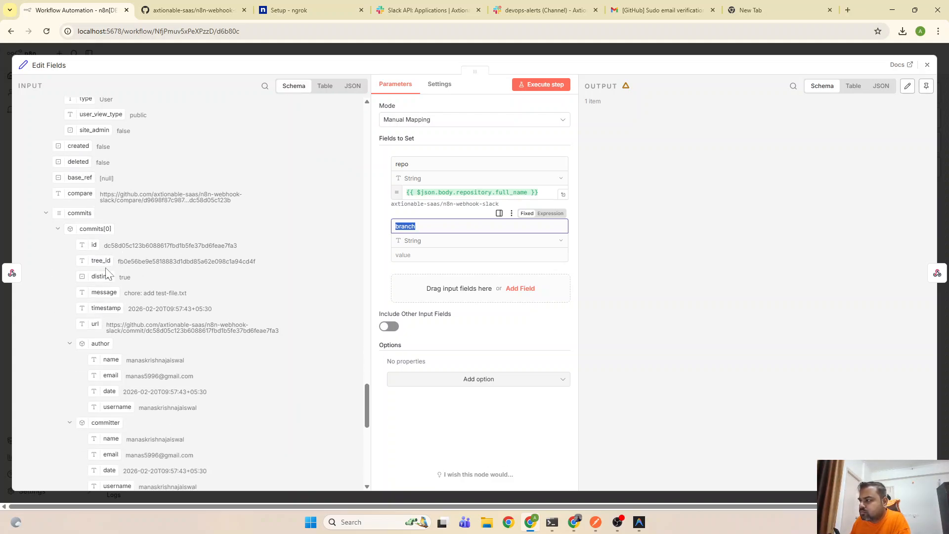
{"action": "scroll", "coordinate": [111, 337], "scroll_direction": "down", "scroll_amount": 1}
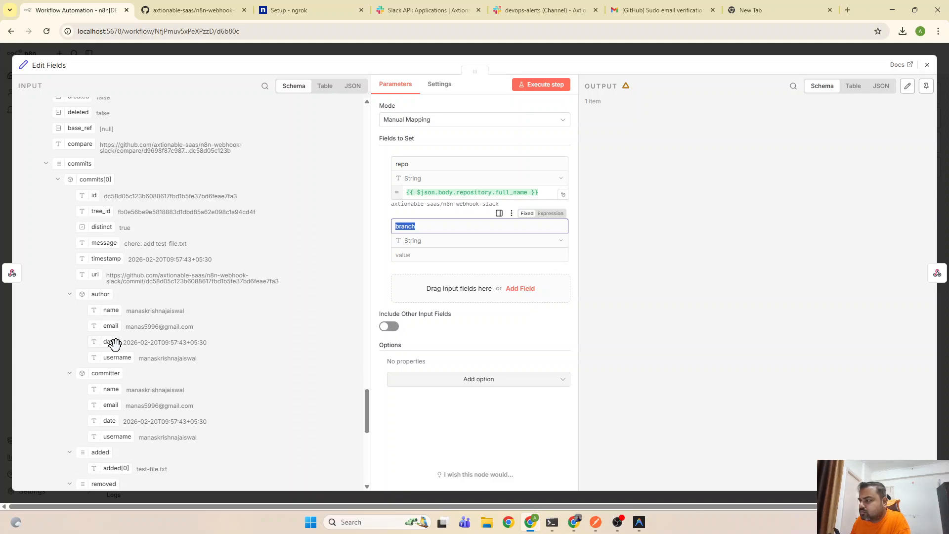
{"action": "scroll", "coordinate": [125, 353], "scroll_direction": "down", "scroll_amount": 2}
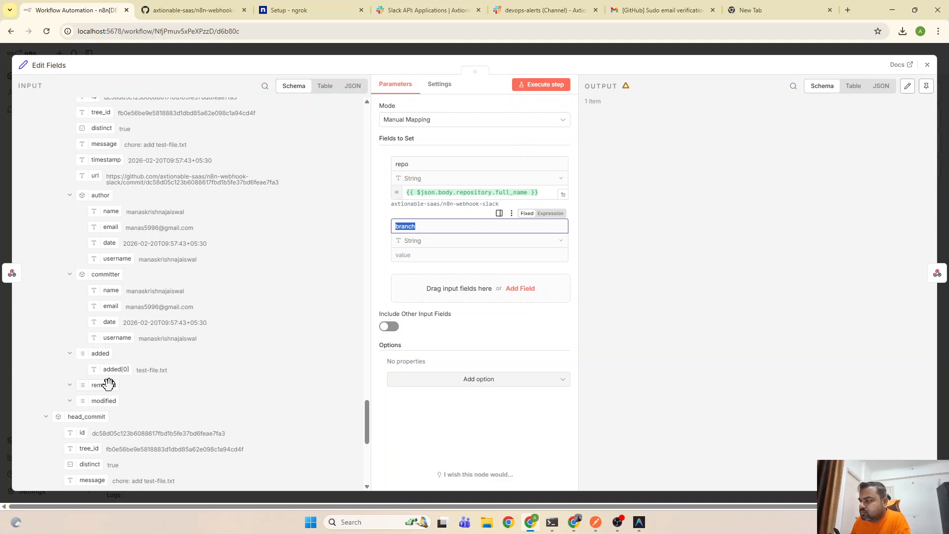
{"action": "scroll", "coordinate": [99, 399], "scroll_direction": "down", "scroll_amount": 3}
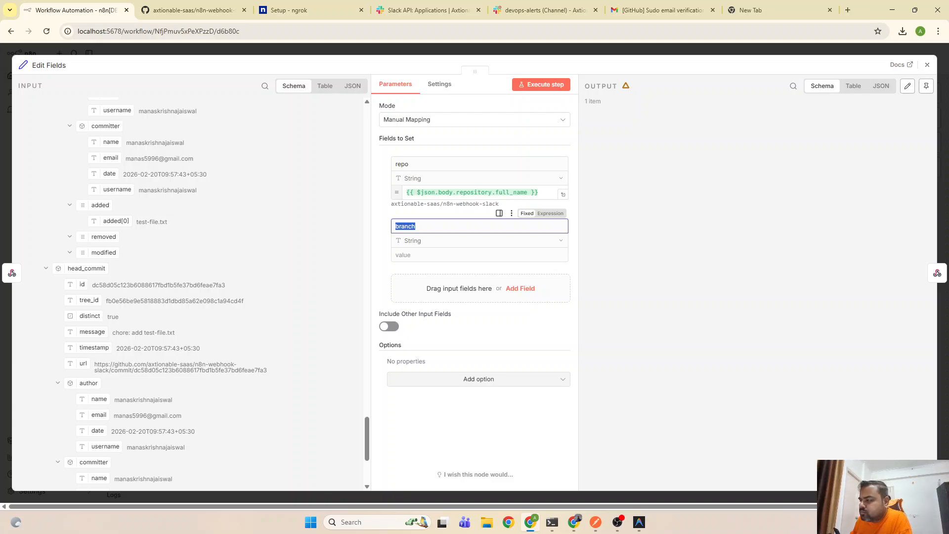
{"action": "scroll", "coordinate": [105, 384], "scroll_direction": "down", "scroll_amount": 1}
{"action": "scroll", "coordinate": [102, 410], "scroll_direction": "down", "scroll_amount": 2}
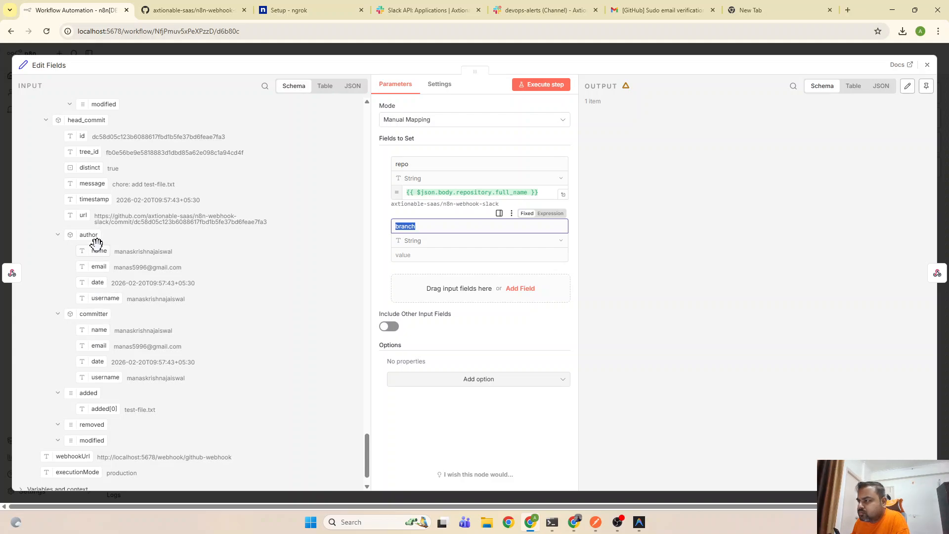
{"action": "scroll", "coordinate": [106, 364], "scroll_direction": "down", "scroll_amount": 1}
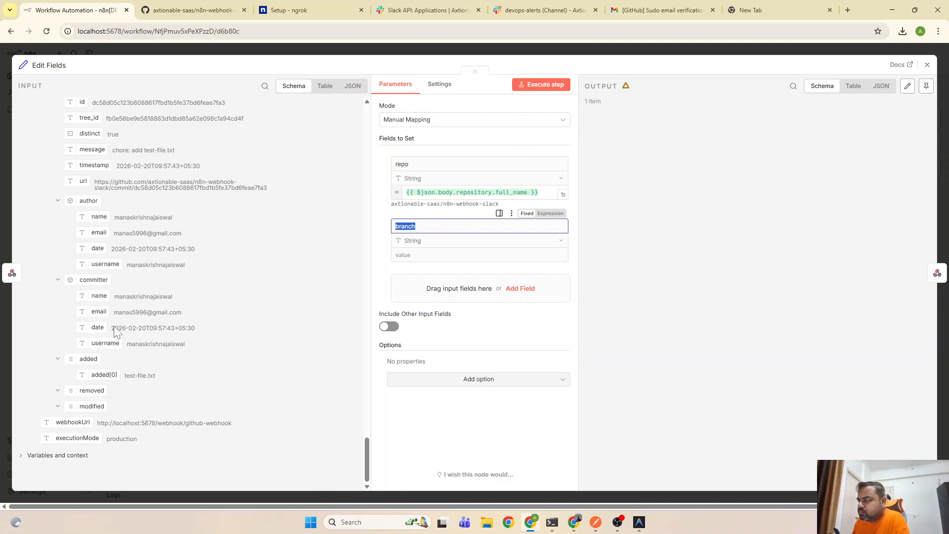
{"action": "scroll", "coordinate": [152, 346], "scroll_direction": "up", "scroll_amount": 3}
{"action": "scroll", "coordinate": [149, 340], "scroll_direction": "up", "scroll_amount": 5}
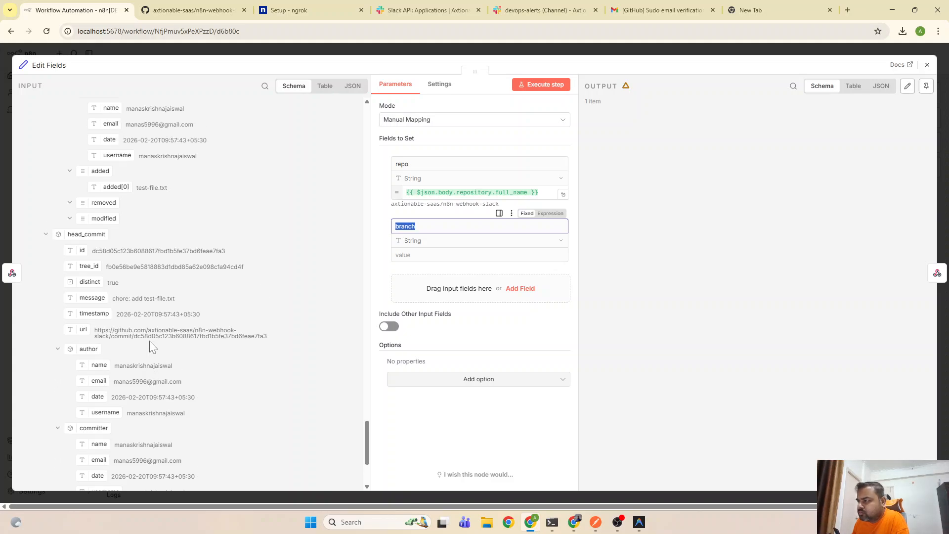
{"action": "scroll", "coordinate": [149, 346], "scroll_direction": "down", "scroll_amount": 3}
{"action": "scroll", "coordinate": [121, 370], "scroll_direction": "up", "scroll_amount": 2}
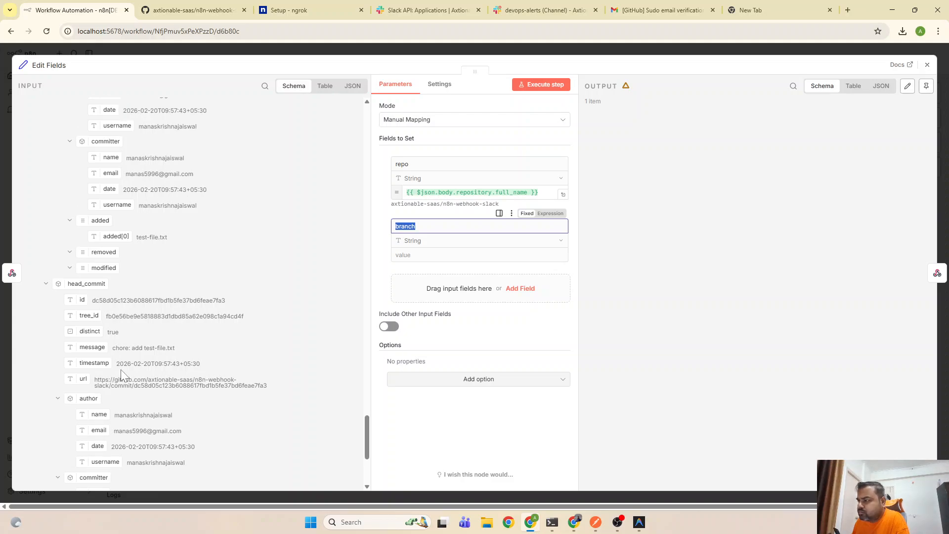
{"action": "scroll", "coordinate": [183, 317], "scroll_direction": "up", "scroll_amount": 5}
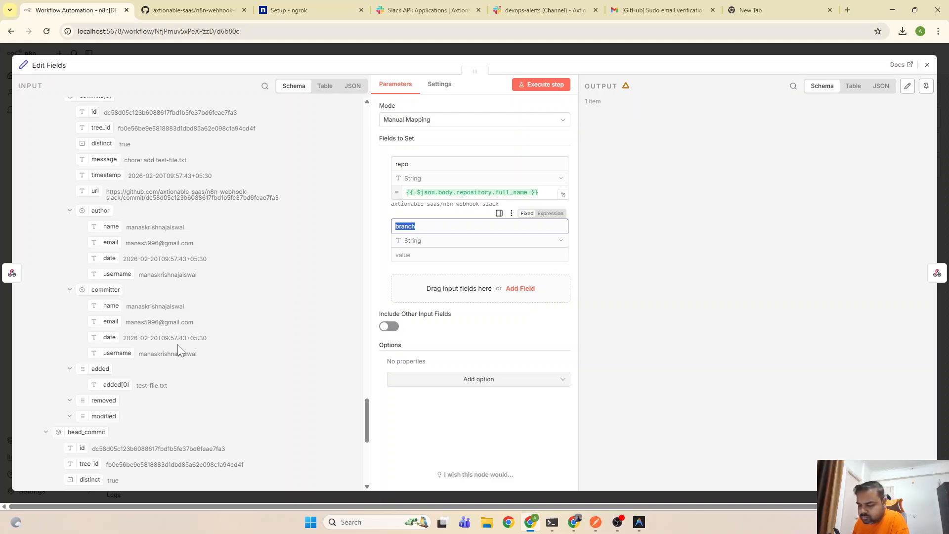
{"action": "scroll", "coordinate": [173, 350], "scroll_direction": "up", "scroll_amount": 3}
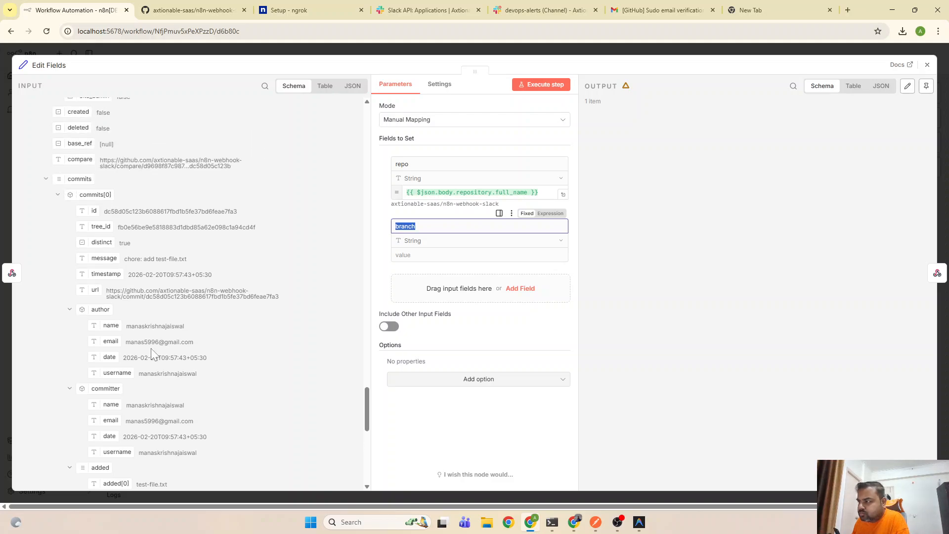
{"action": "scroll", "coordinate": [131, 284], "scroll_direction": "up", "scroll_amount": 2}
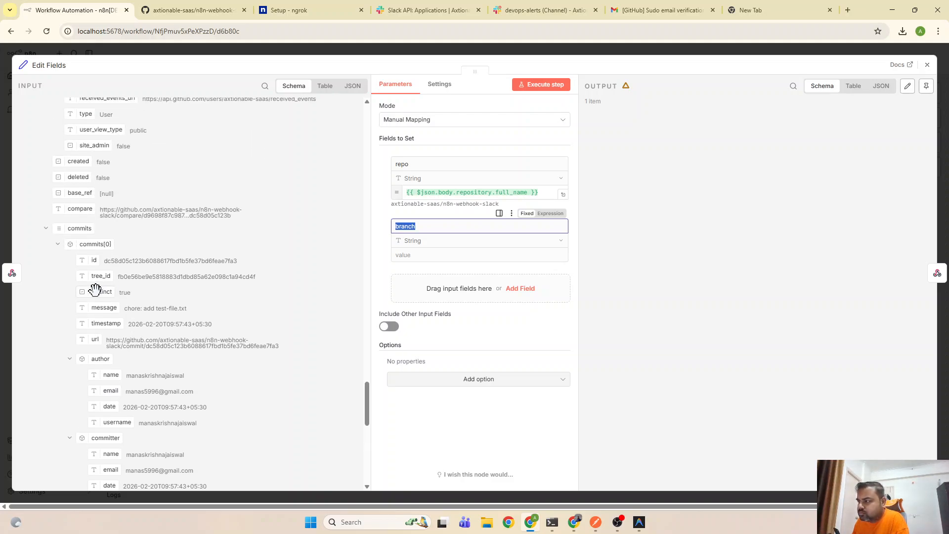
{"action": "scroll", "coordinate": [116, 366], "scroll_direction": "up", "scroll_amount": 4}
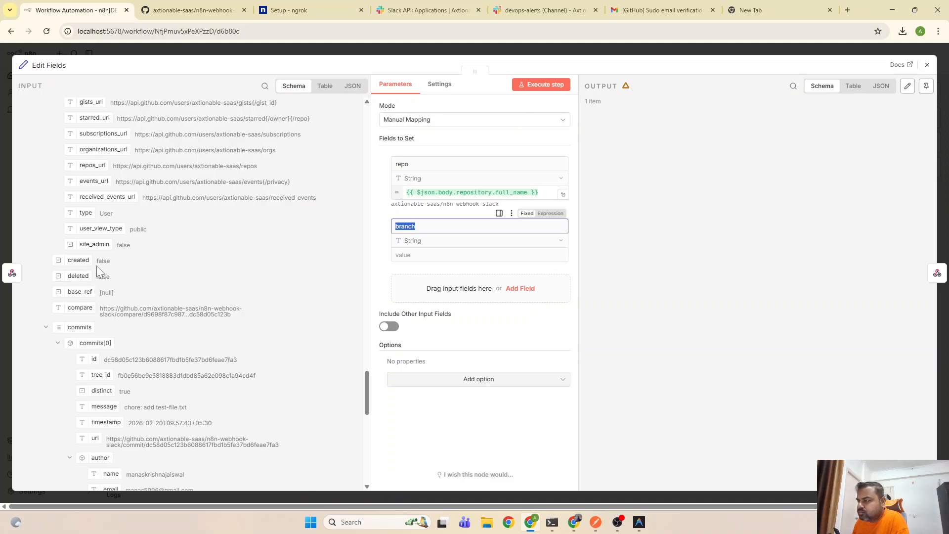
{"action": "scroll", "coordinate": [101, 271], "scroll_direction": "up", "scroll_amount": 3}
{"action": "scroll", "coordinate": [102, 270], "scroll_direction": "up", "scroll_amount": 3}
{"action": "scroll", "coordinate": [101, 292], "scroll_direction": "down", "scroll_amount": 2}
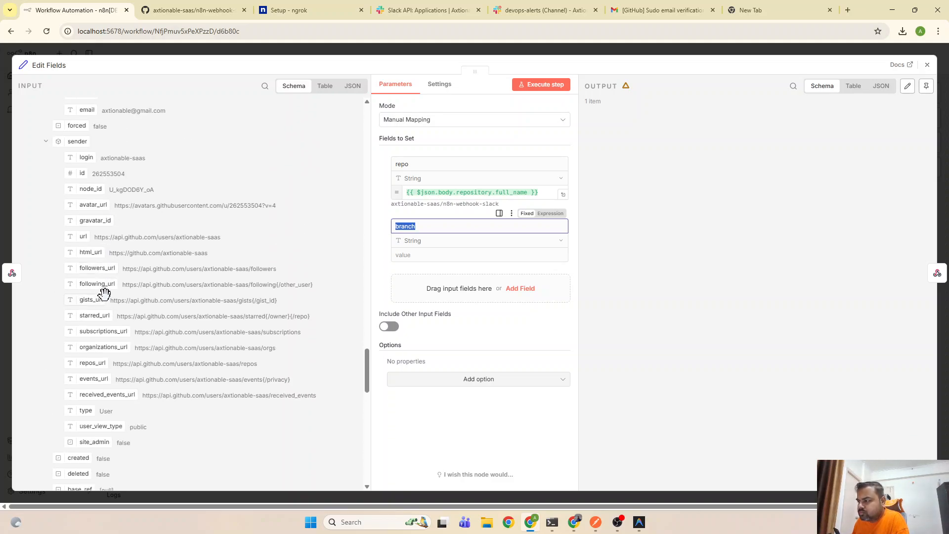
{"action": "scroll", "coordinate": [104, 341], "scroll_direction": "up", "scroll_amount": 1}
{"action": "scroll", "coordinate": [105, 341], "scroll_direction": "up", "scroll_amount": 5}
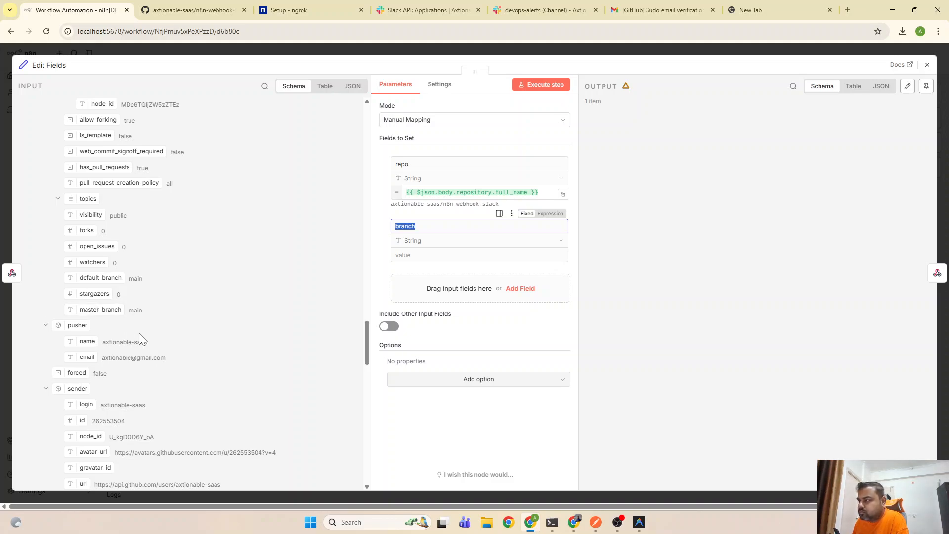
{"action": "scroll", "coordinate": [140, 335], "scroll_direction": "up", "scroll_amount": 2}
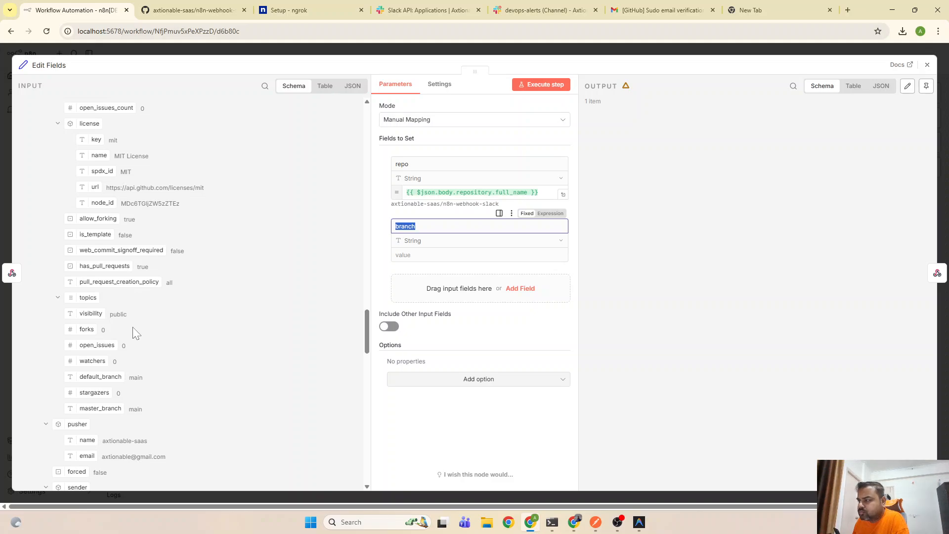
{"action": "scroll", "coordinate": [137, 336], "scroll_direction": "up", "scroll_amount": 6}
{"action": "scroll", "coordinate": [140, 346], "scroll_direction": "up", "scroll_amount": 4}
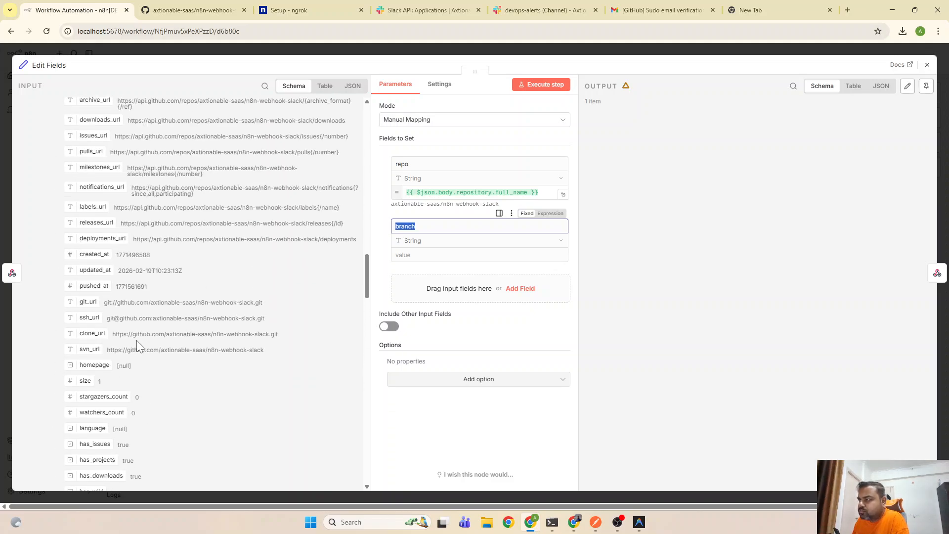
{"action": "scroll", "coordinate": [139, 345], "scroll_direction": "up", "scroll_amount": 3}
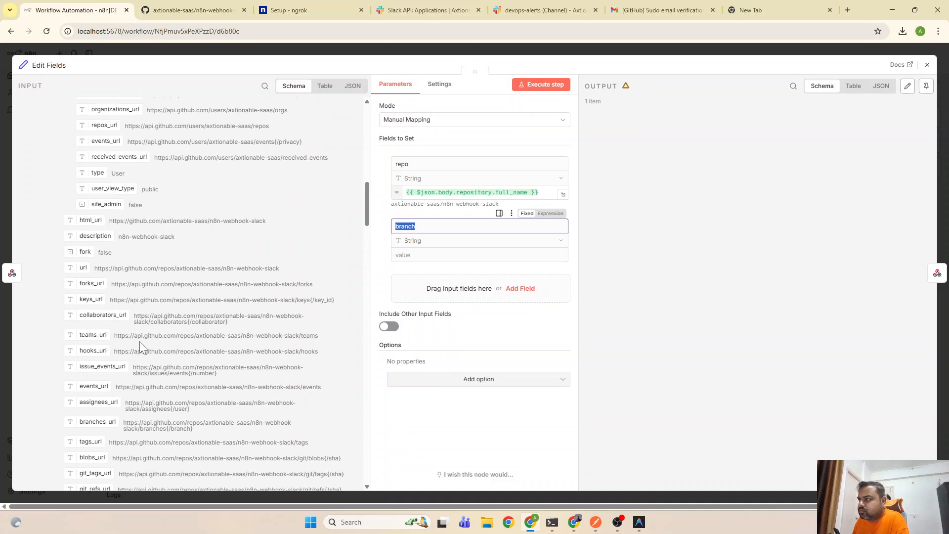
{"action": "scroll", "coordinate": [142, 362], "scroll_direction": "down", "scroll_amount": 15}
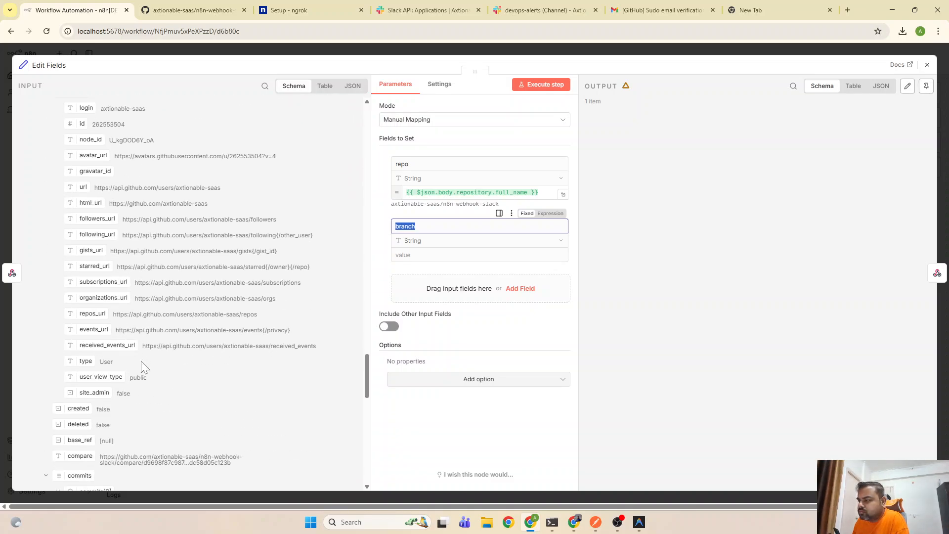
{"action": "scroll", "coordinate": [142, 369], "scroll_direction": "down", "scroll_amount": 2}
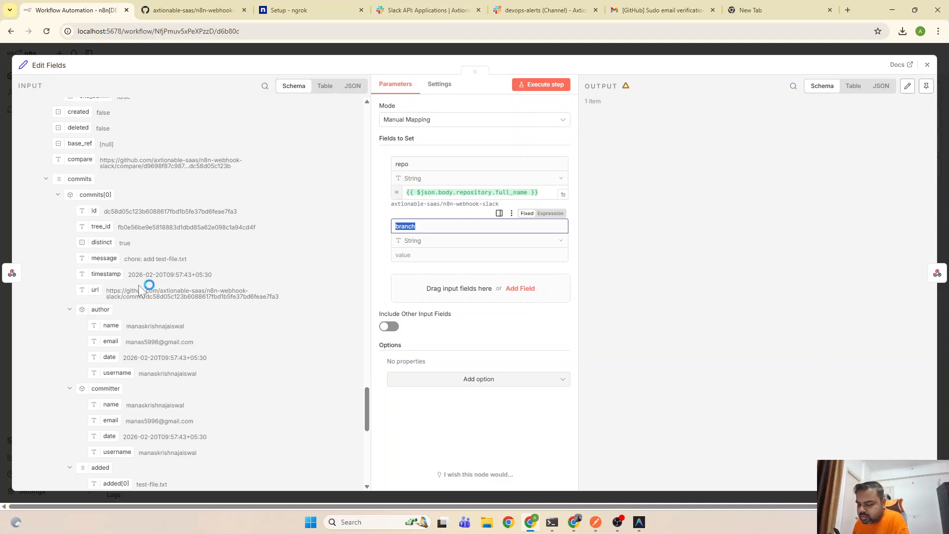
{"action": "scroll", "coordinate": [151, 303], "scroll_direction": "down", "scroll_amount": 2}
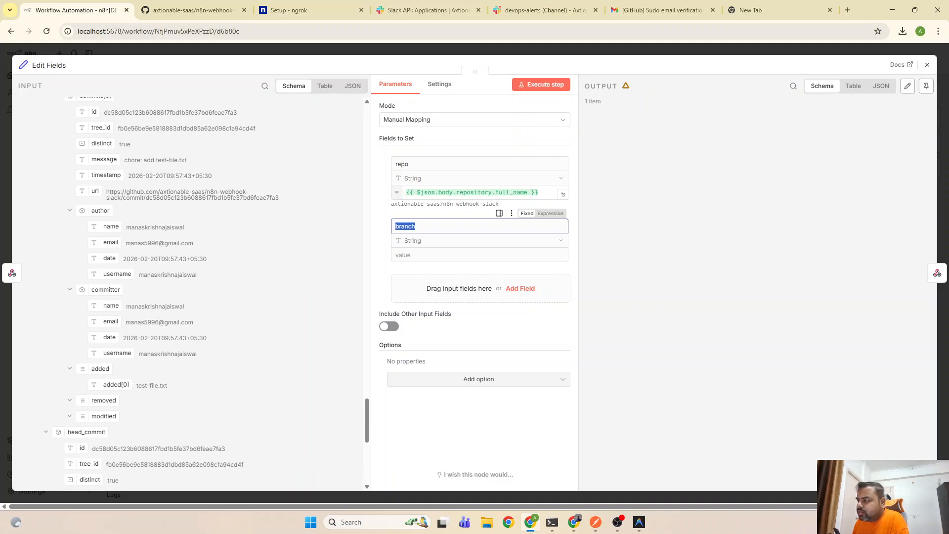
{"action": "scroll", "coordinate": [151, 305], "scroll_direction": "up", "scroll_amount": 2}
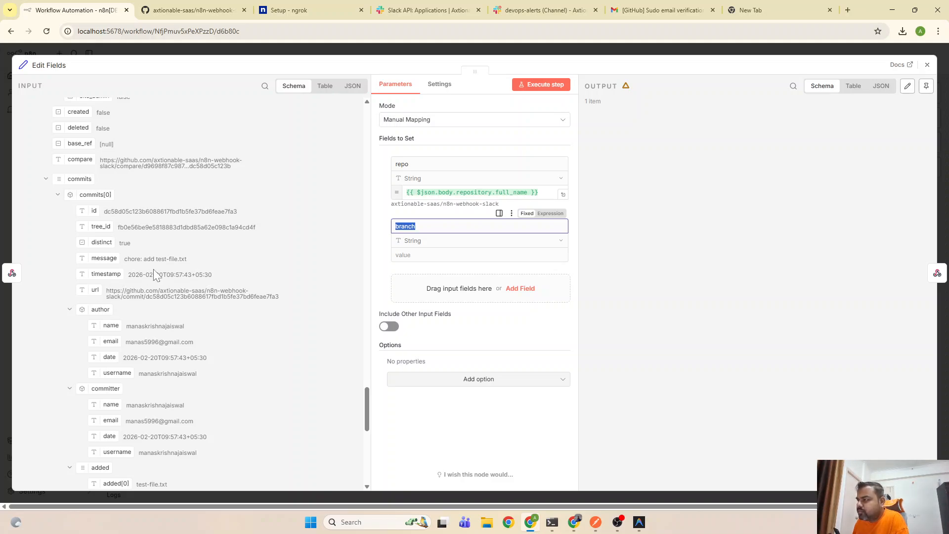
{"action": "scroll", "coordinate": [148, 307], "scroll_direction": "down", "scroll_amount": 10}
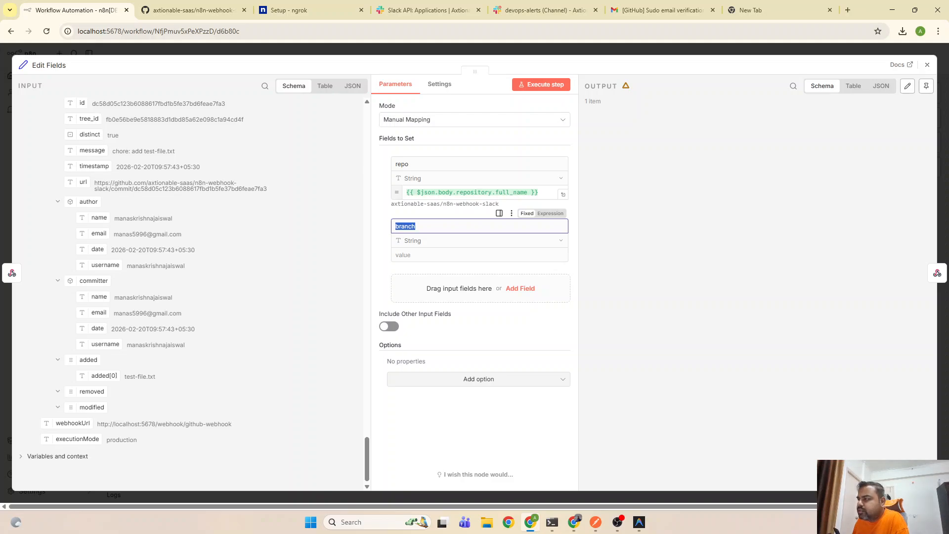
{"action": "scroll", "coordinate": [146, 309], "scroll_direction": "up", "scroll_amount": 2}
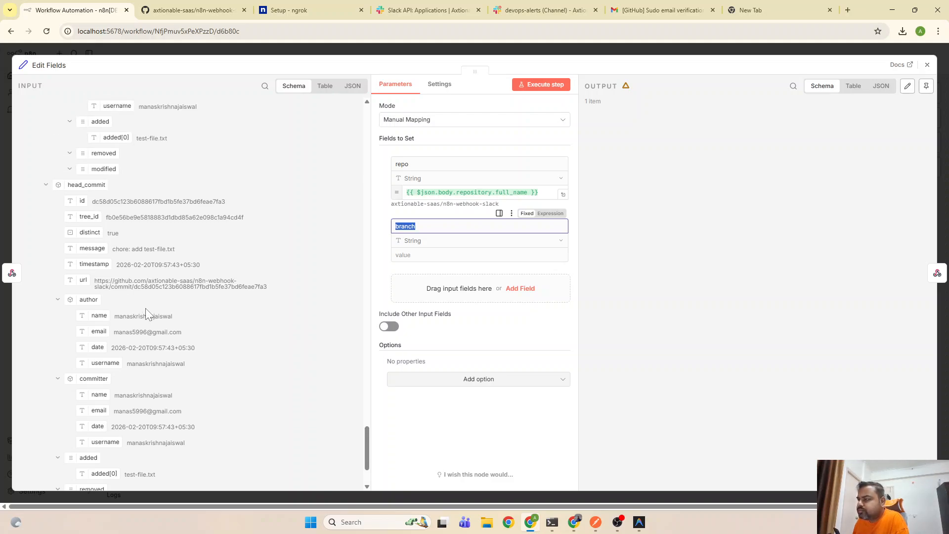
{"action": "scroll", "coordinate": [146, 309], "scroll_direction": "down", "scroll_amount": 3}
{"action": "scroll", "coordinate": [146, 310], "scroll_direction": "up", "scroll_amount": 15}
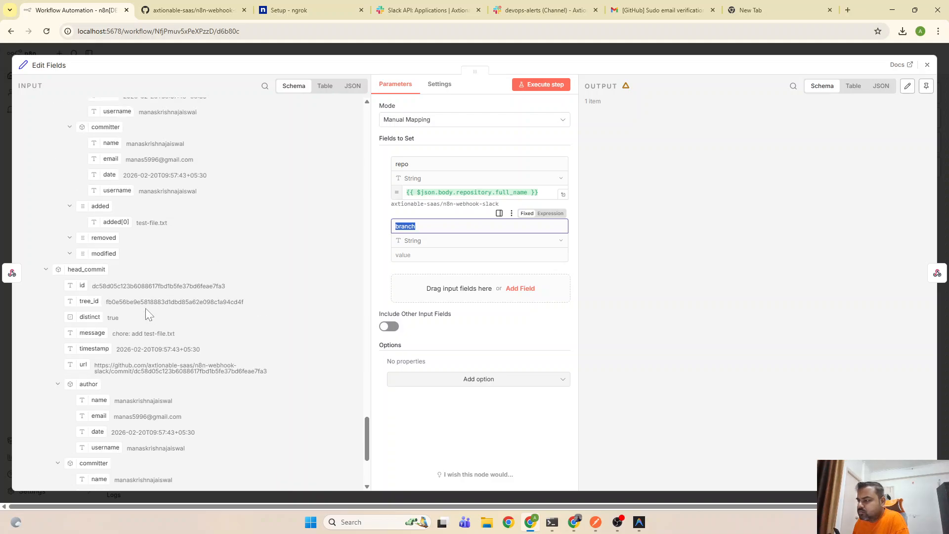
{"action": "scroll", "coordinate": [146, 308], "scroll_direction": "up", "scroll_amount": 10}
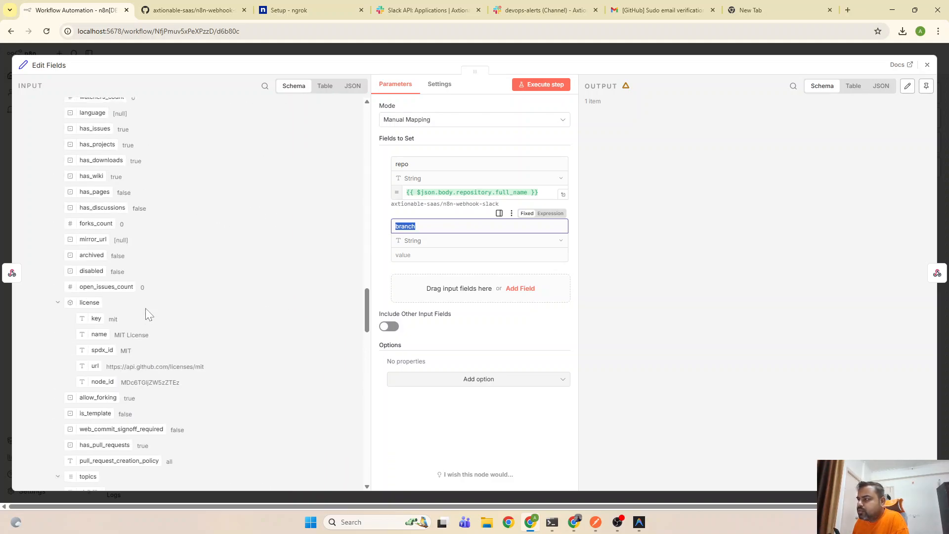
{"action": "scroll", "coordinate": [145, 308], "scroll_direction": "up", "scroll_amount": 5}
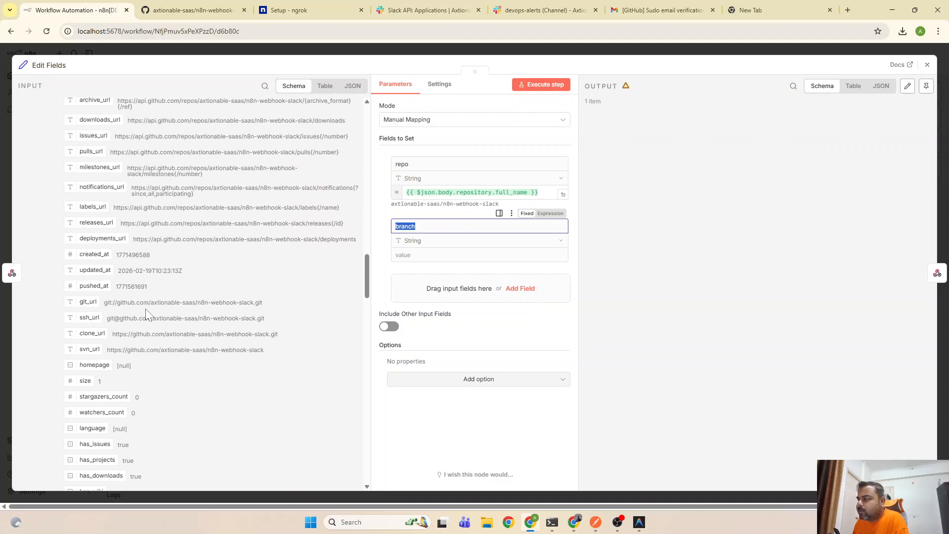
{"action": "scroll", "coordinate": [146, 308], "scroll_direction": "up", "scroll_amount": 1}
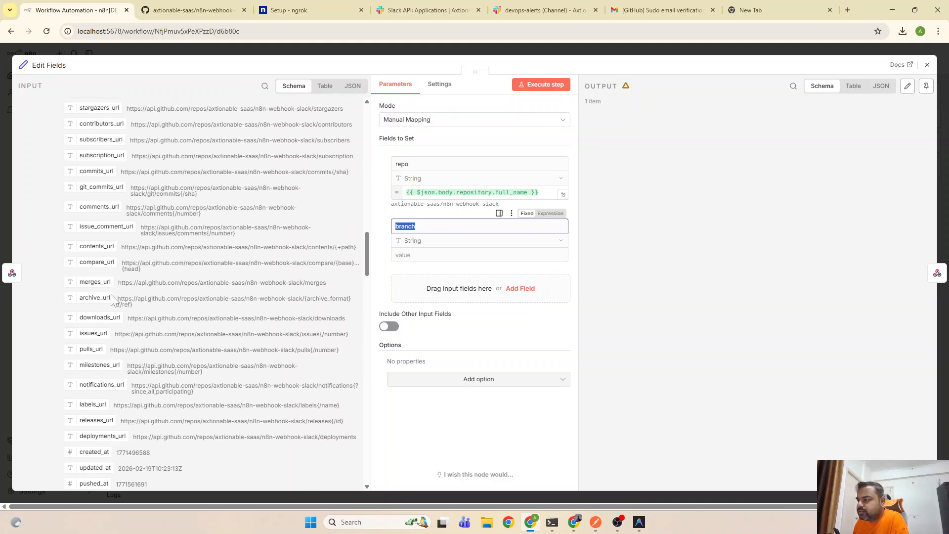
{"action": "scroll", "coordinate": [107, 337], "scroll_direction": "up", "scroll_amount": 4}
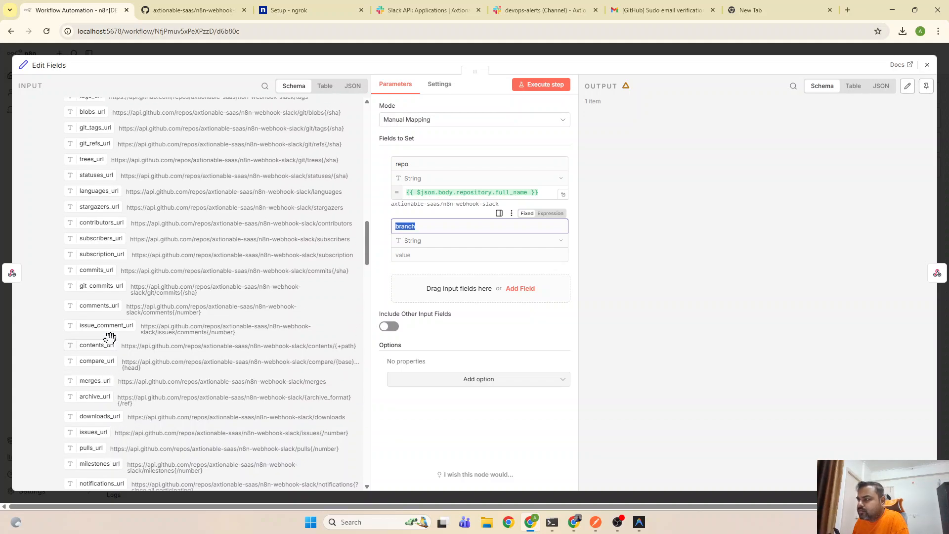
{"action": "scroll", "coordinate": [110, 300], "scroll_direction": "up", "scroll_amount": 7}
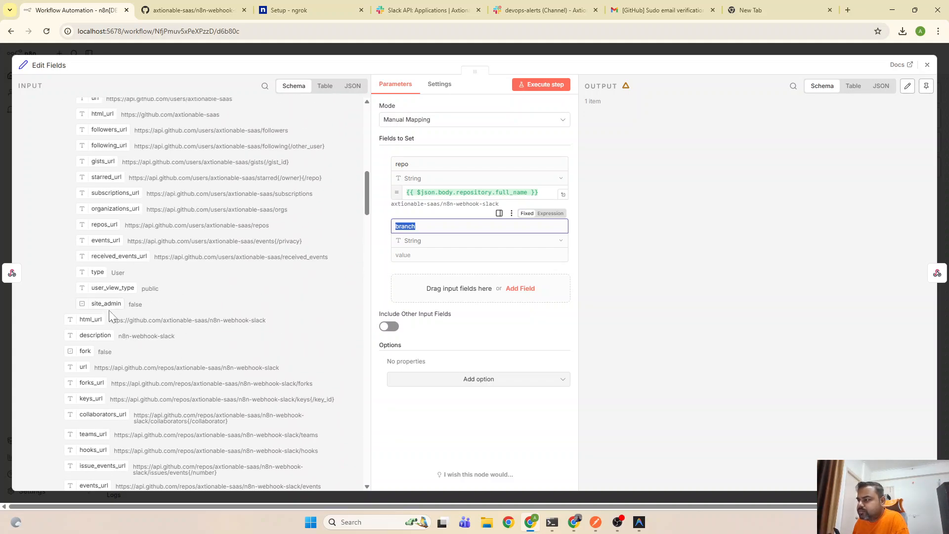
{"action": "scroll", "coordinate": [109, 357], "scroll_direction": "up", "scroll_amount": 4}
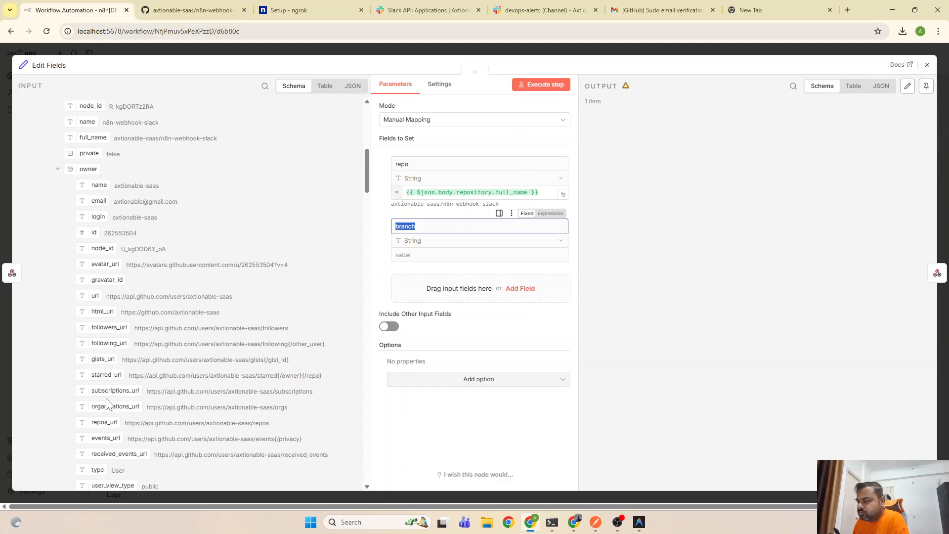
{"action": "scroll", "coordinate": [112, 257], "scroll_direction": "up", "scroll_amount": 2}
{"action": "scroll", "coordinate": [113, 277], "scroll_direction": "down", "scroll_amount": 4}
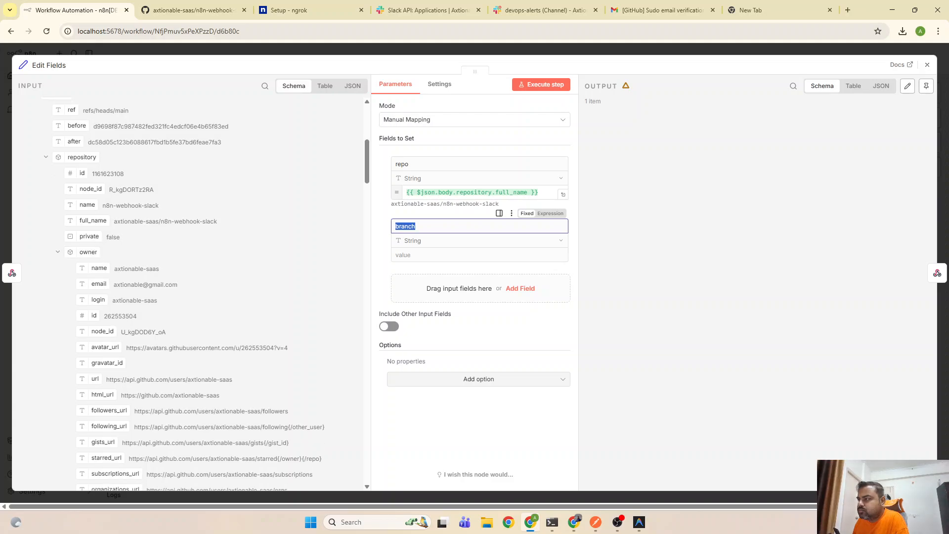
{"action": "scroll", "coordinate": [114, 288], "scroll_direction": "up", "scroll_amount": 6}
{"action": "scroll", "coordinate": [113, 283], "scroll_direction": "down", "scroll_amount": 15}
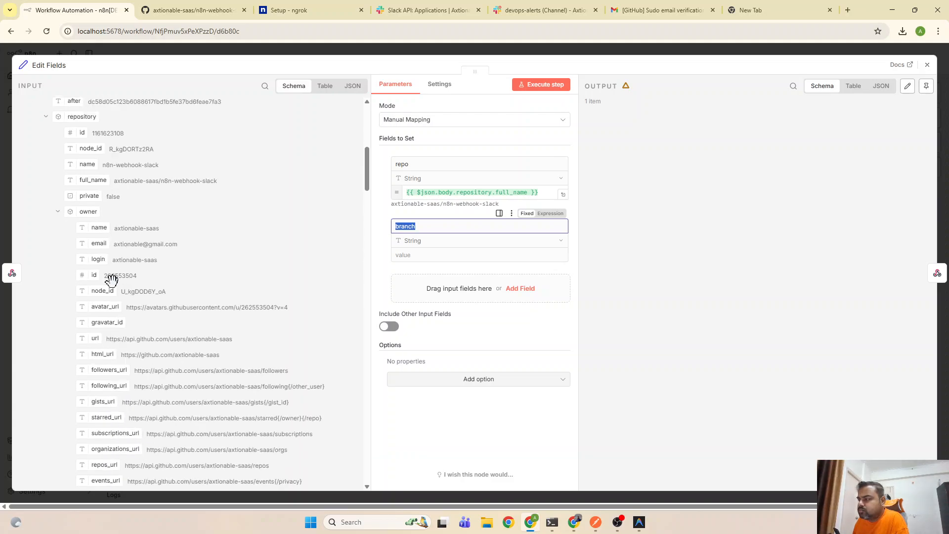
{"action": "scroll", "coordinate": [112, 291], "scroll_direction": "down", "scroll_amount": 10}
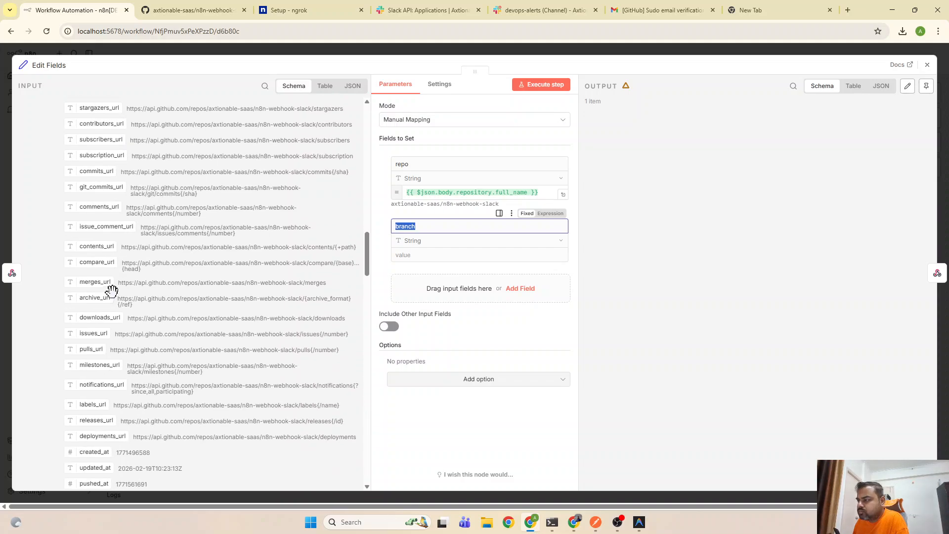
{"action": "scroll", "coordinate": [113, 295], "scroll_direction": "down", "scroll_amount": 4}
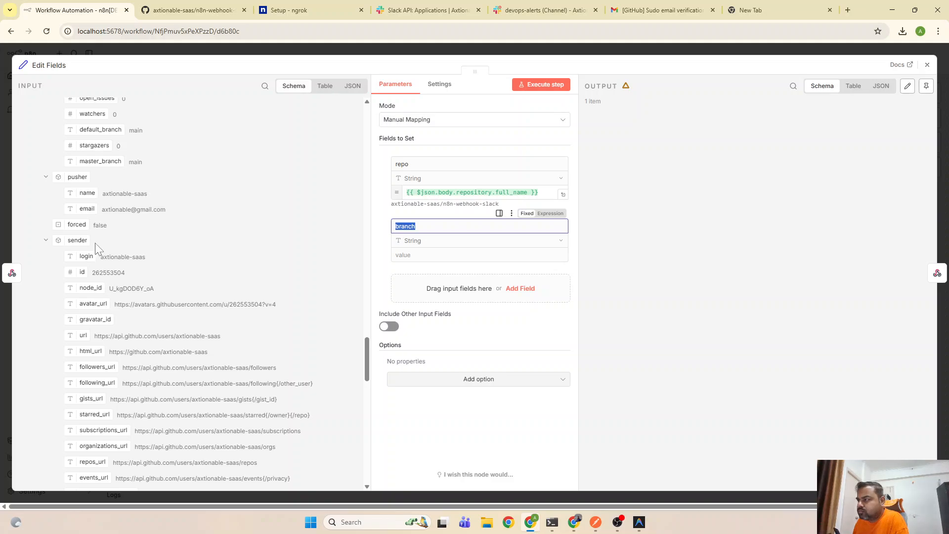
{"action": "scroll", "coordinate": [86, 269], "scroll_direction": "down", "scroll_amount": 1}
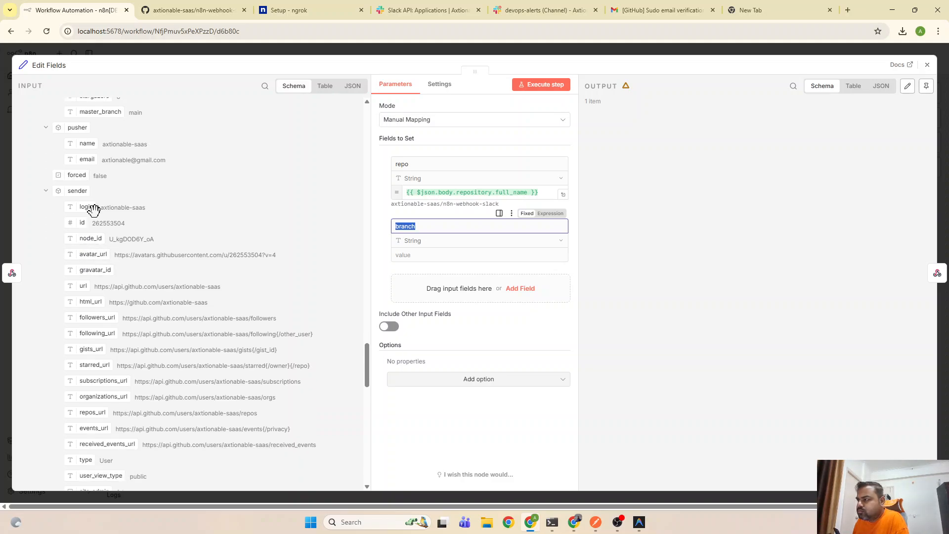
{"action": "scroll", "coordinate": [96, 291], "scroll_direction": "down", "scroll_amount": 6}
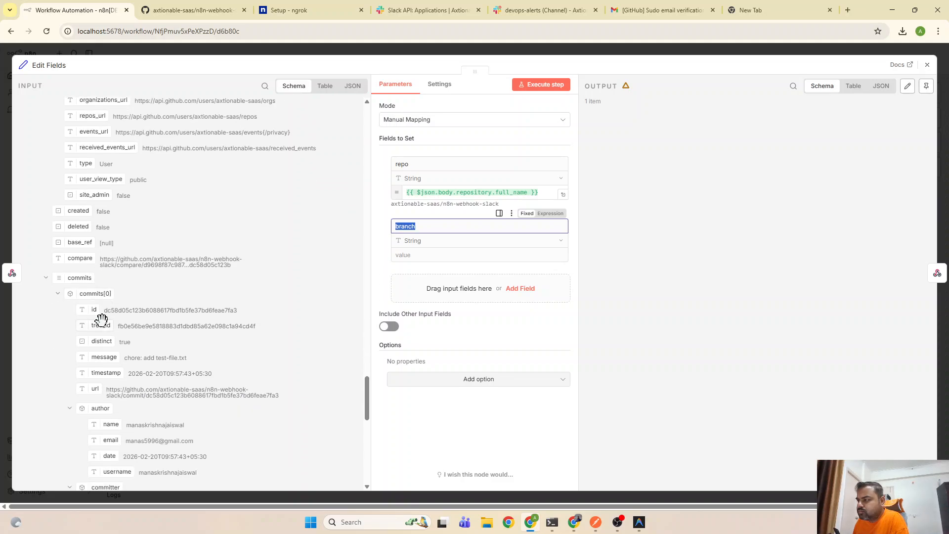
{"action": "scroll", "coordinate": [69, 267], "scroll_direction": "down", "scroll_amount": 2}
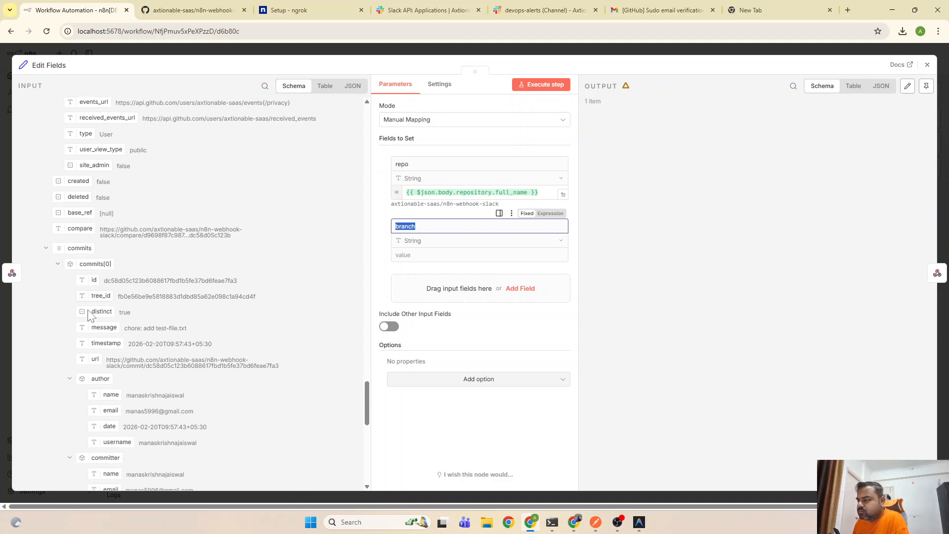
{"action": "scroll", "coordinate": [118, 292], "scroll_direction": "down", "scroll_amount": 2}
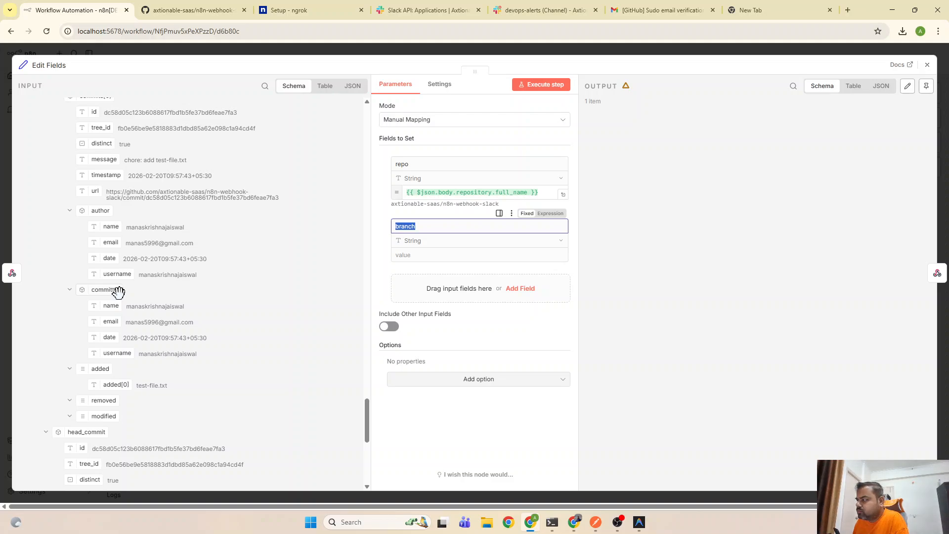
{"action": "scroll", "coordinate": [146, 307], "scroll_direction": "down", "scroll_amount": 2}
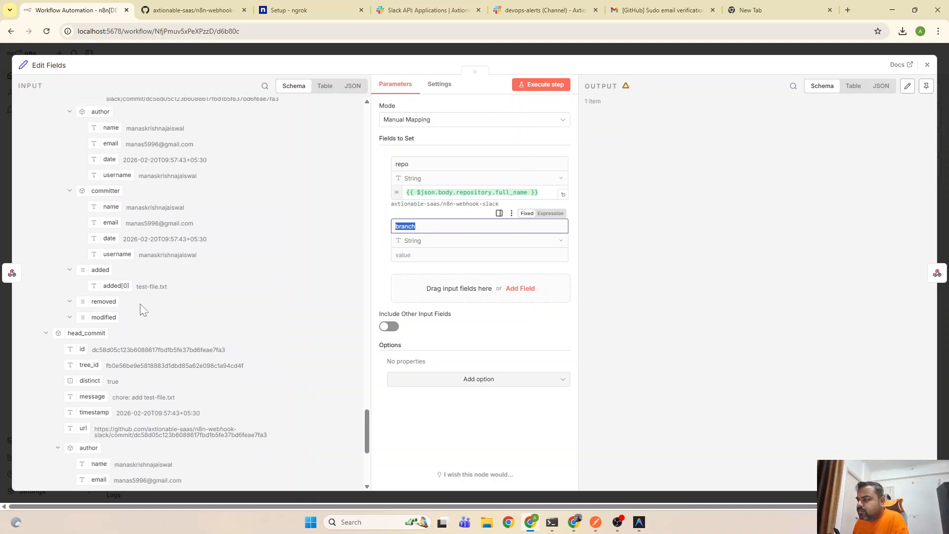
Change the second field's name from 'branch' to 'author'
{"action": "left_click_drag", "start_coordinate": [415, 226], "coordinate": [380, 225]}
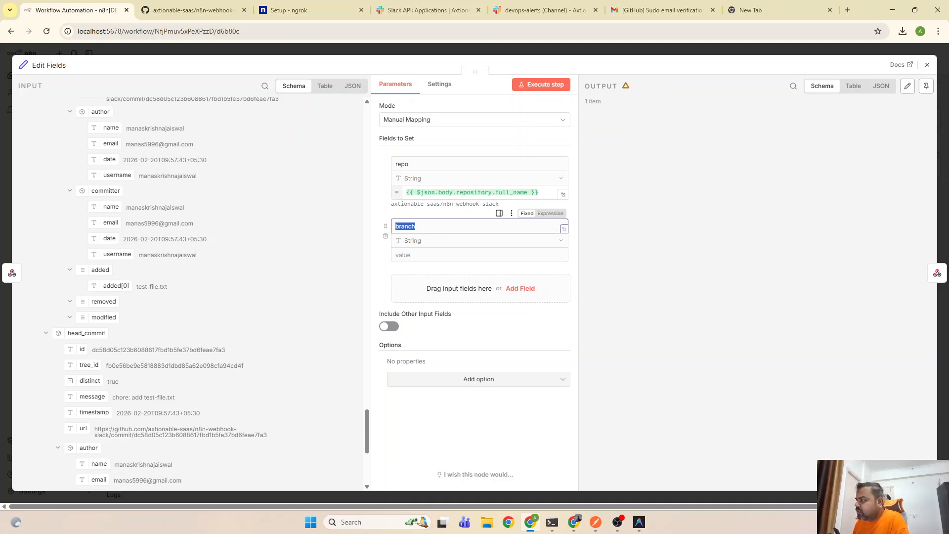
{"action": "type", "text": "author"}
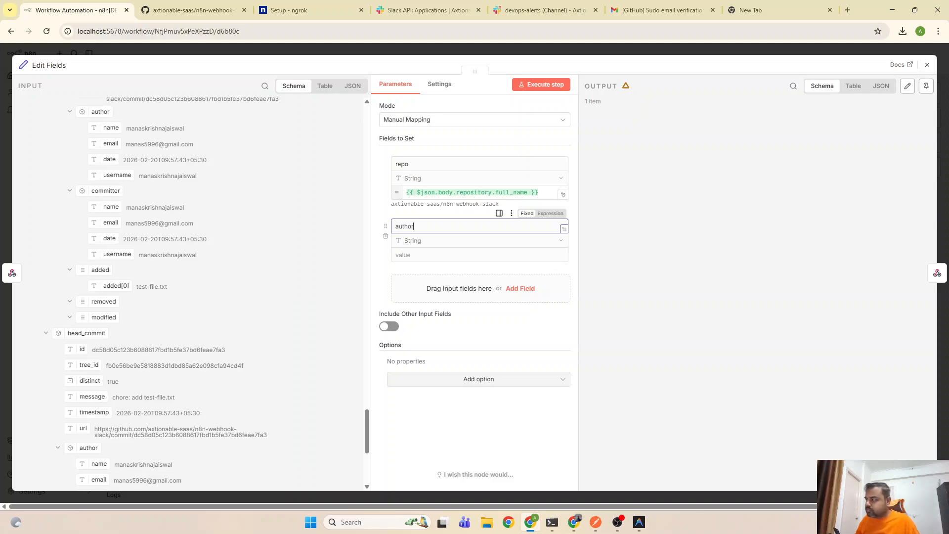
{"action": "left_click", "coordinate": [381, 212]}
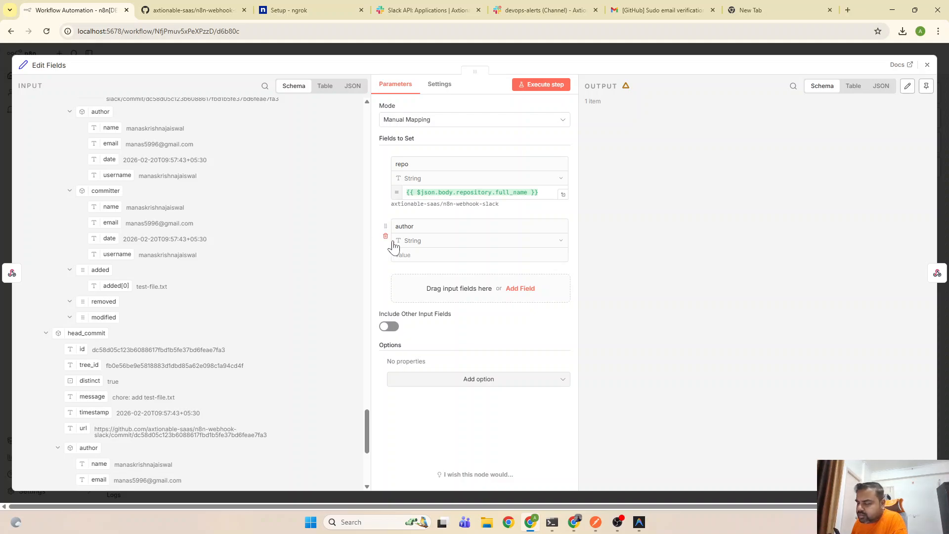
{"action": "scroll", "coordinate": [131, 259], "scroll_direction": "up", "scroll_amount": 2}
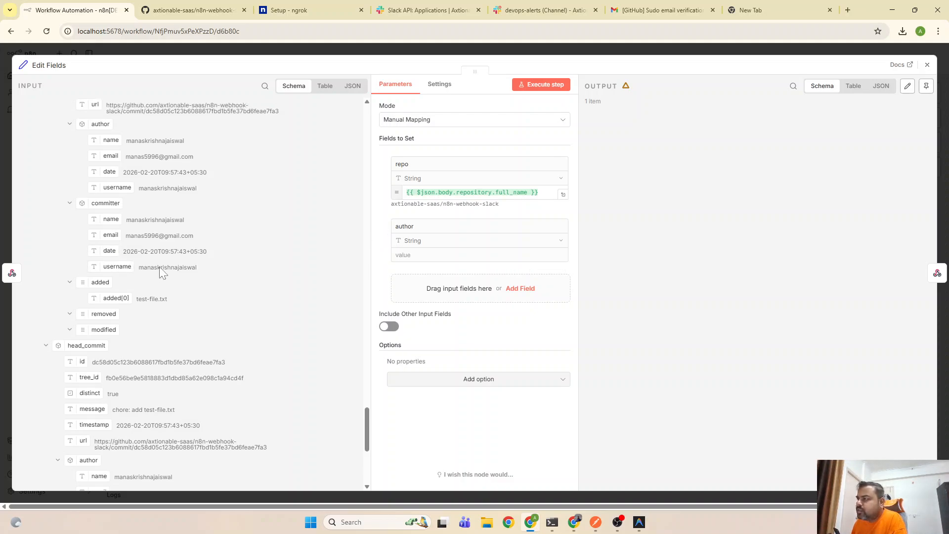
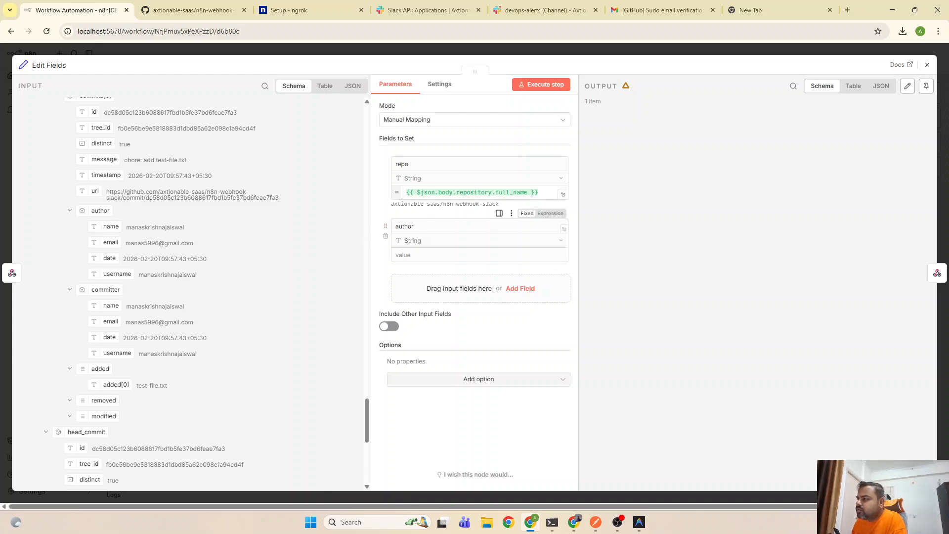
Rename the second field to 'author-name' and map its value to commits[0].author.name
{"action": "left_click", "coordinate": [426, 226]}
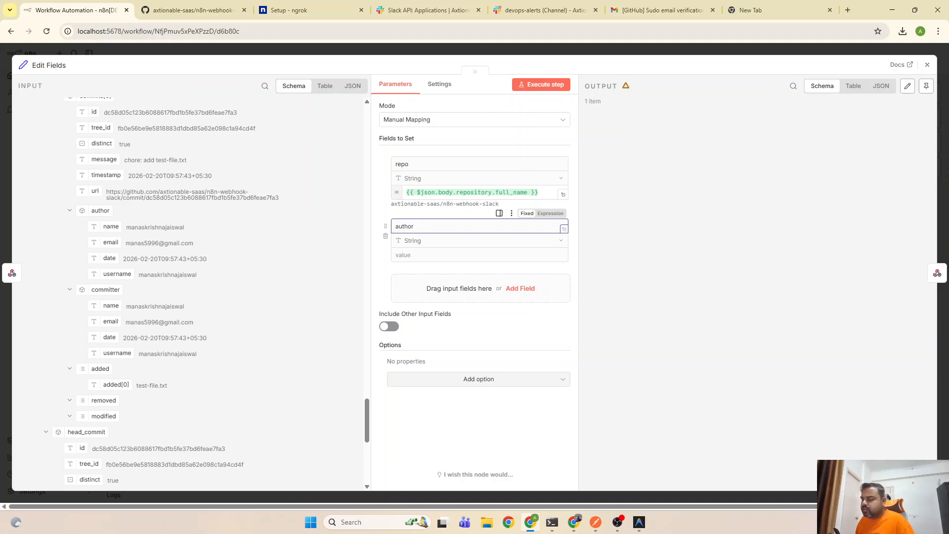
{"action": "type", "text": "name"}
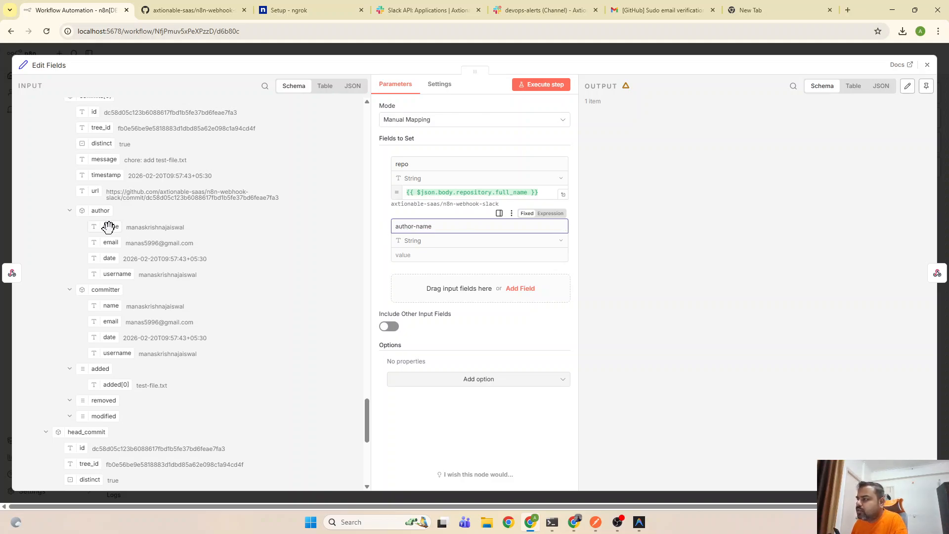
{"action": "left_click_drag", "start_coordinate": [110, 227], "coordinate": [421, 257]}
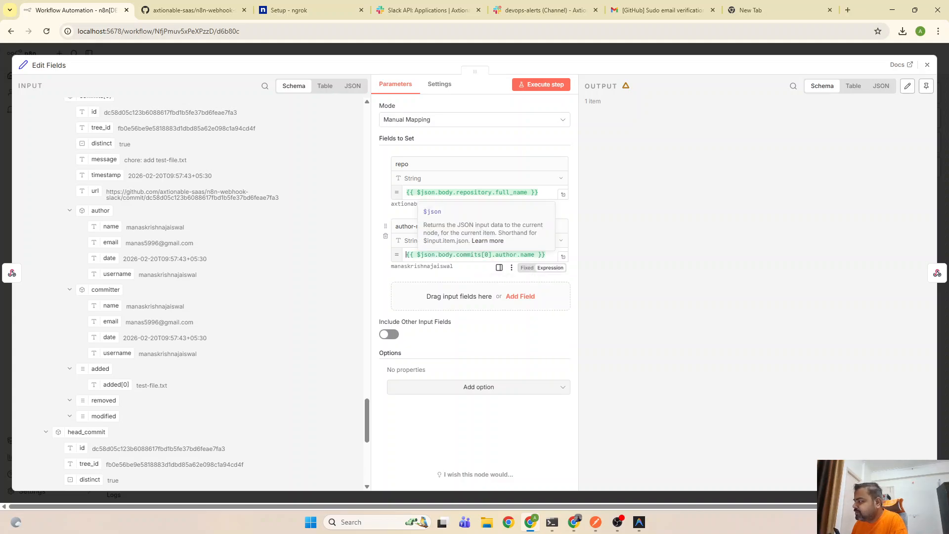
{"action": "scroll", "coordinate": [283, 230], "scroll_direction": "up", "scroll_amount": 2}
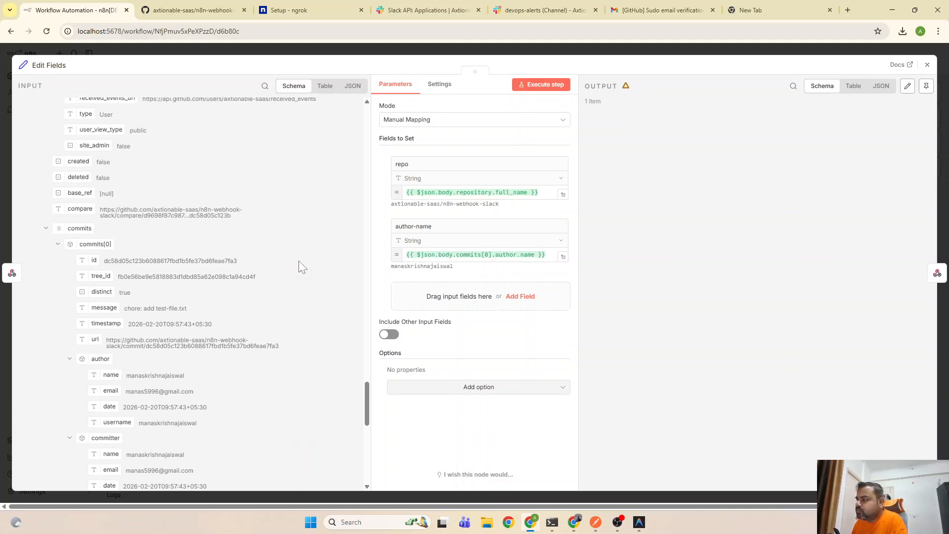
{"action": "scroll", "coordinate": [271, 295], "scroll_direction": "up", "scroll_amount": 2}
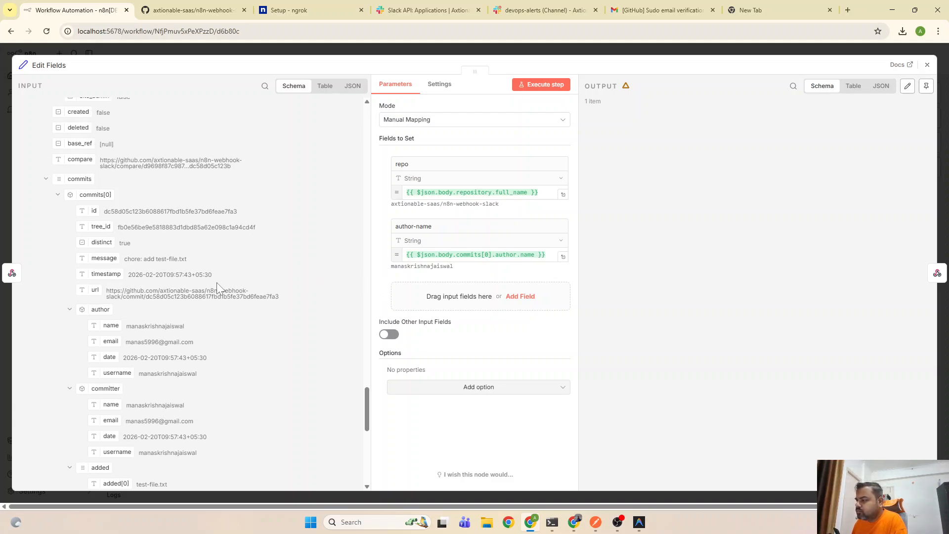
{"action": "scroll", "coordinate": [218, 286], "scroll_direction": "down", "scroll_amount": 5}
{"action": "scroll", "coordinate": [260, 283], "scroll_direction": "down", "scroll_amount": 5}
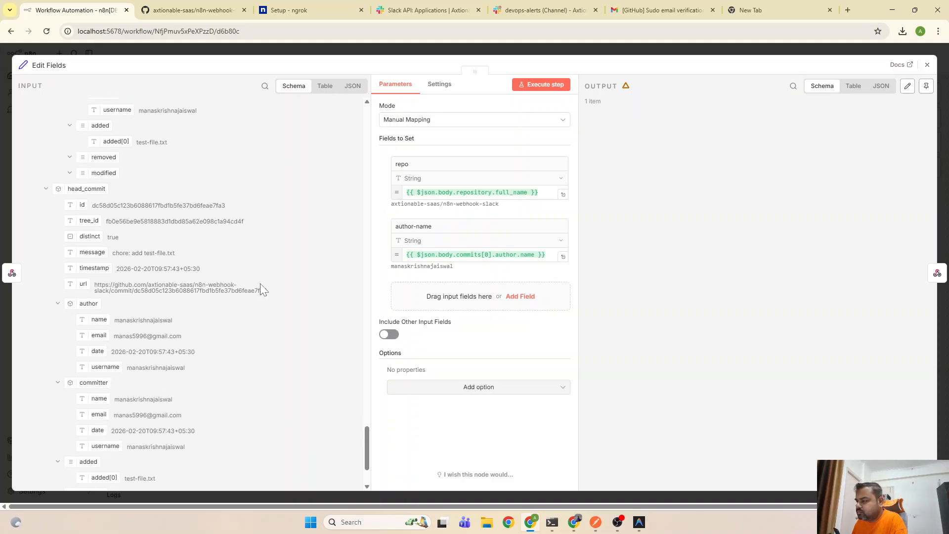
{"action": "scroll", "coordinate": [256, 290], "scroll_direction": "up", "scroll_amount": 1}
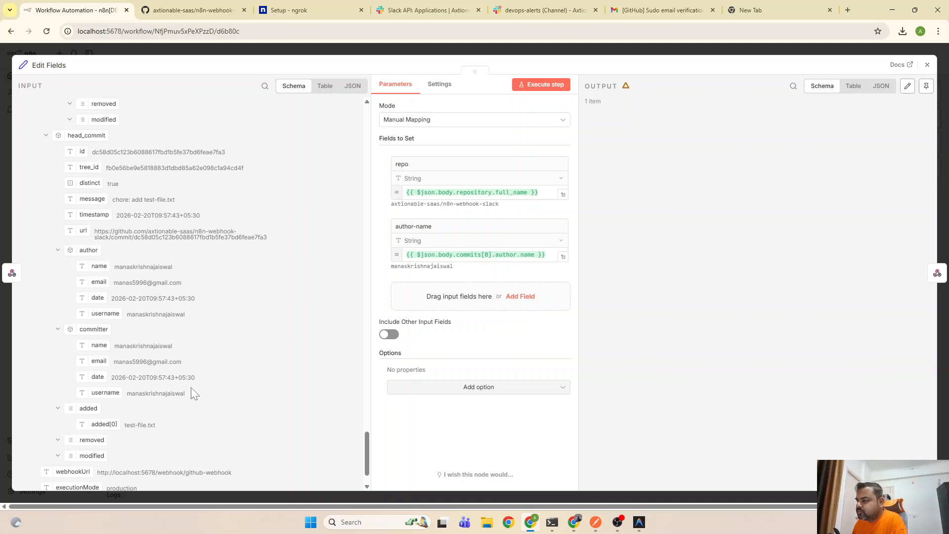
{"action": "scroll", "coordinate": [193, 394], "scroll_direction": "down", "scroll_amount": 1}
{"action": "scroll", "coordinate": [120, 391], "scroll_direction": "up", "scroll_amount": 2}
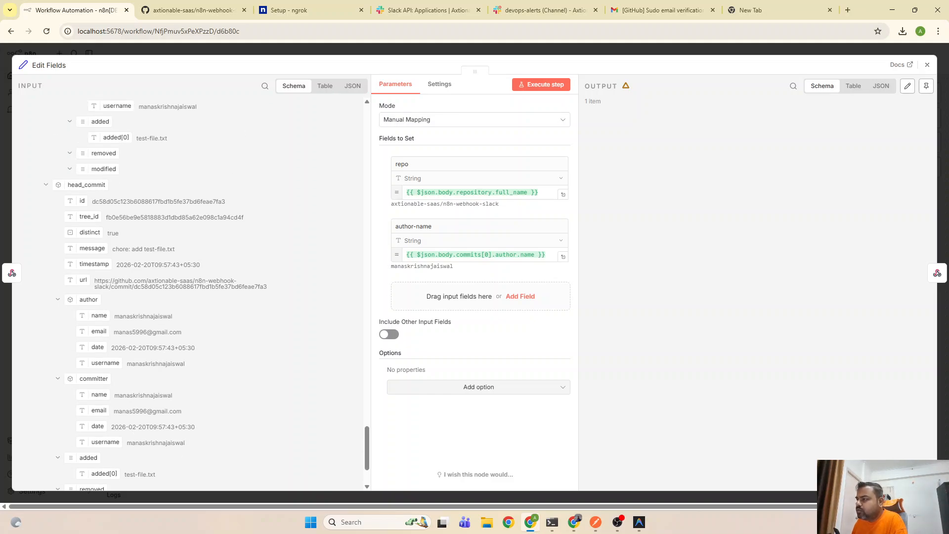
{"action": "scroll", "coordinate": [171, 346], "scroll_direction": "up", "scroll_amount": 5}
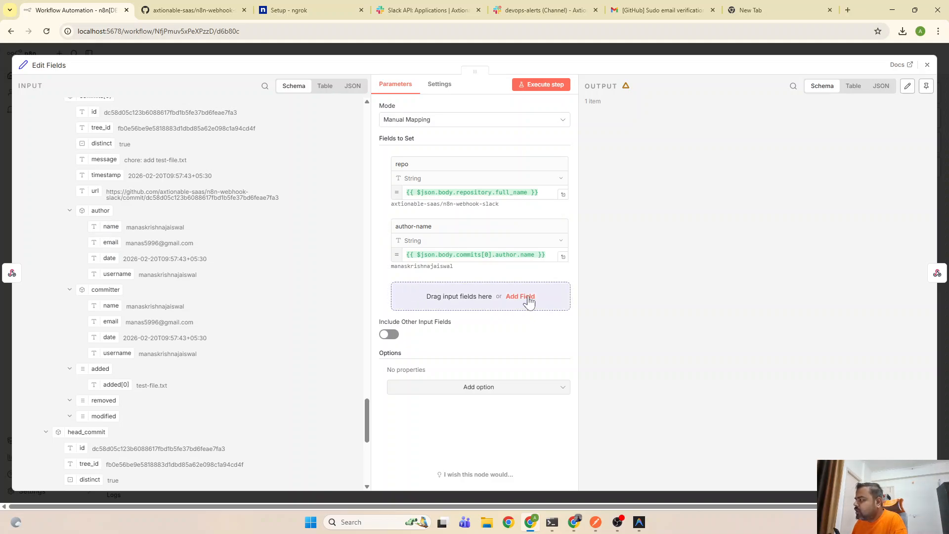
Add an 'author-email' field mapped to the first commit's author email
{"action": "left_click", "coordinate": [521, 296]}
{"action": "left_click", "coordinate": [519, 289]}
{"action": "type", "text": "a"}
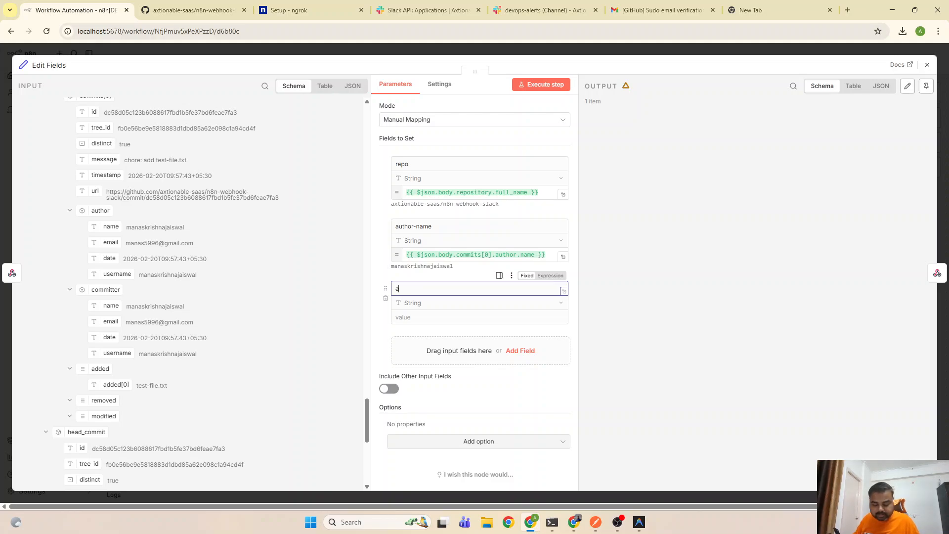
{"action": "type", "text": "uthor-e"}
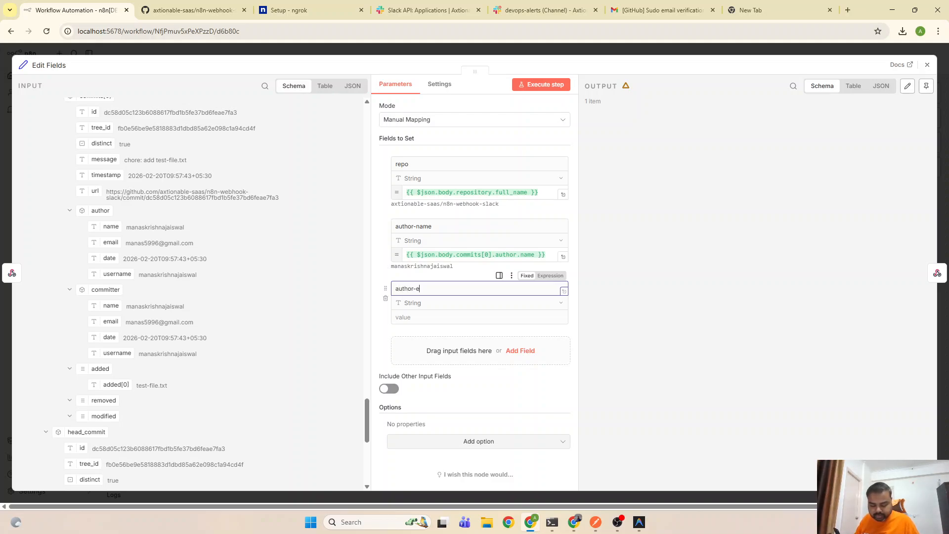
{"action": "type", "text": "mail"}
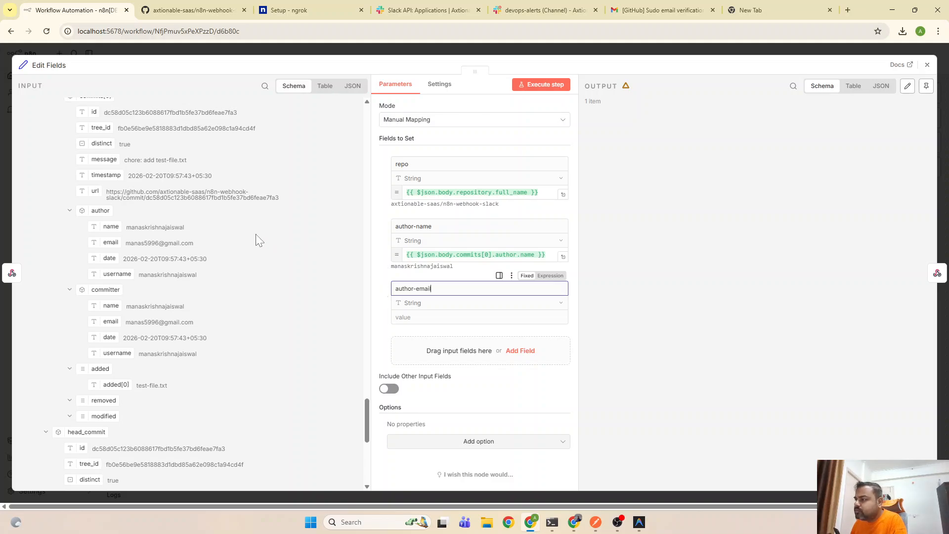
{"action": "left_click_drag", "start_coordinate": [113, 244], "coordinate": [431, 332]}
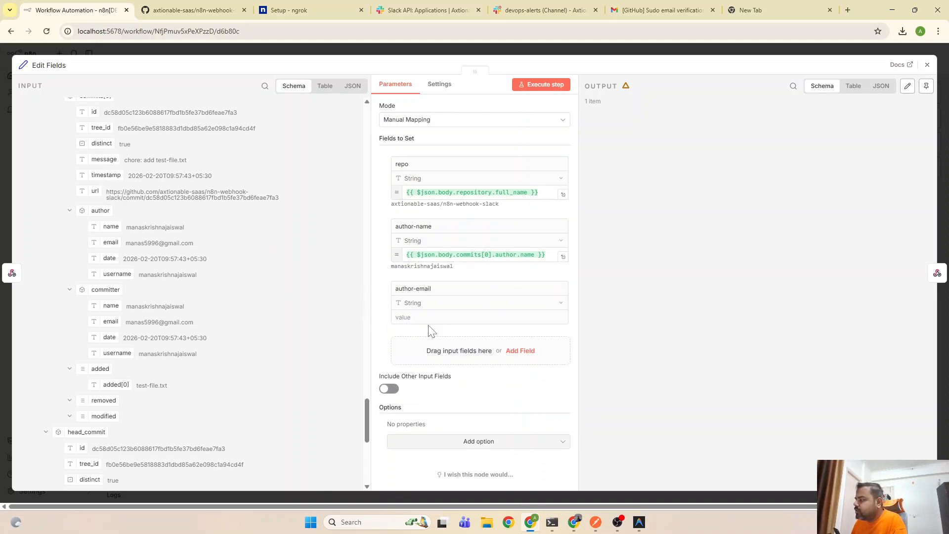
{"action": "left_click_drag", "start_coordinate": [105, 239], "coordinate": [476, 317]}
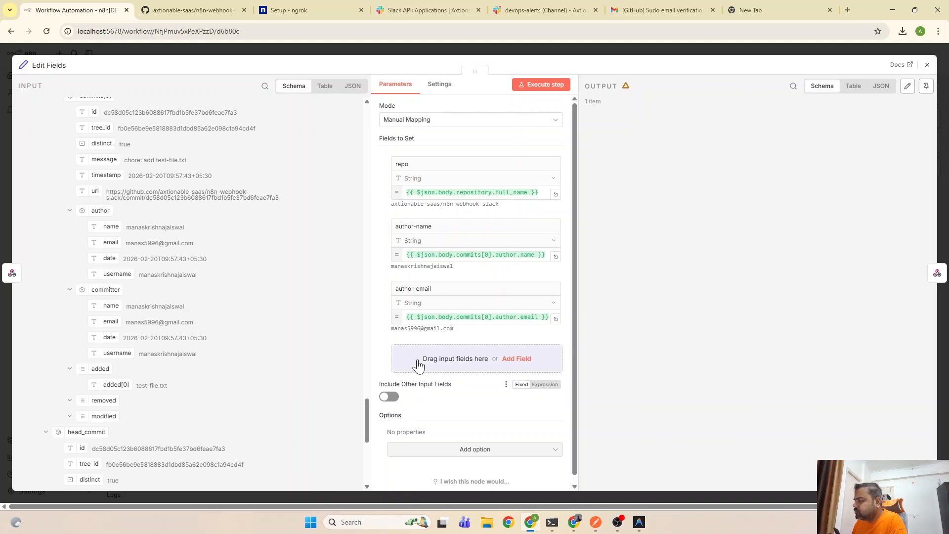
Add an 'author-date' field mapped to the first commit's author date
{"action": "left_click", "coordinate": [517, 359]}
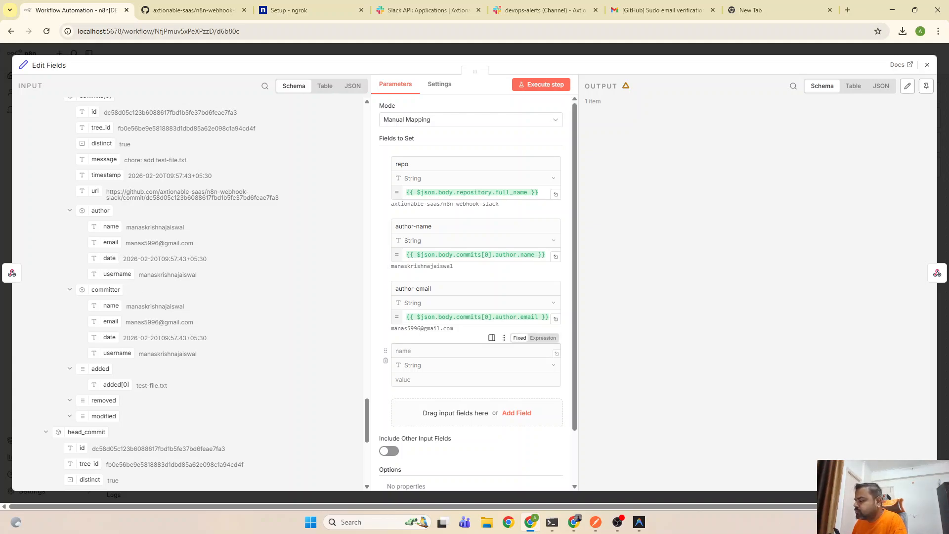
{"action": "left_click", "coordinate": [465, 351]}
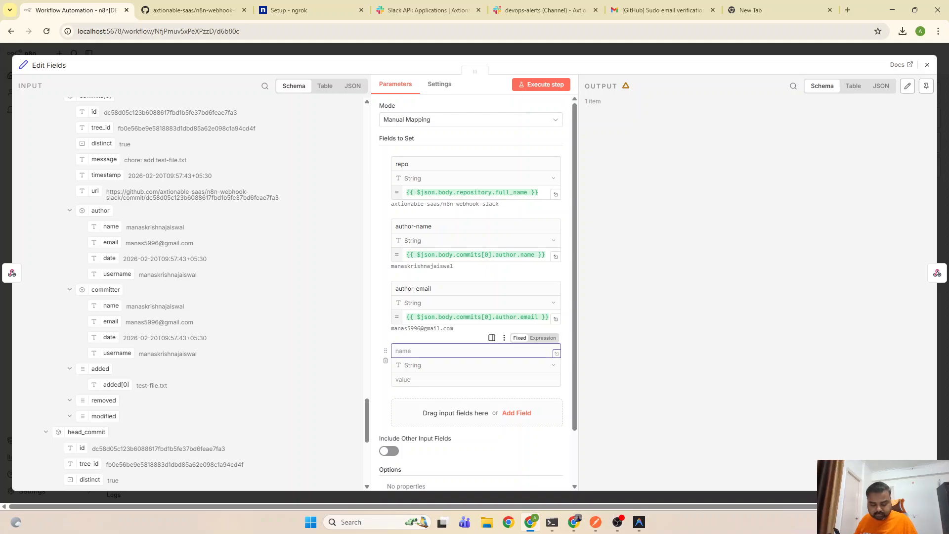
{"action": "type", "text": "a"}
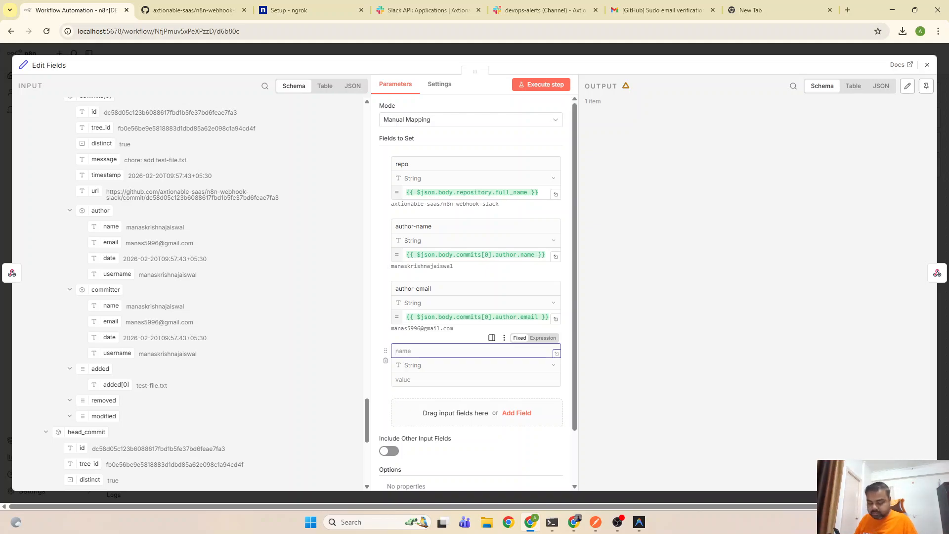
{"action": "type", "text": "uthor-date"}
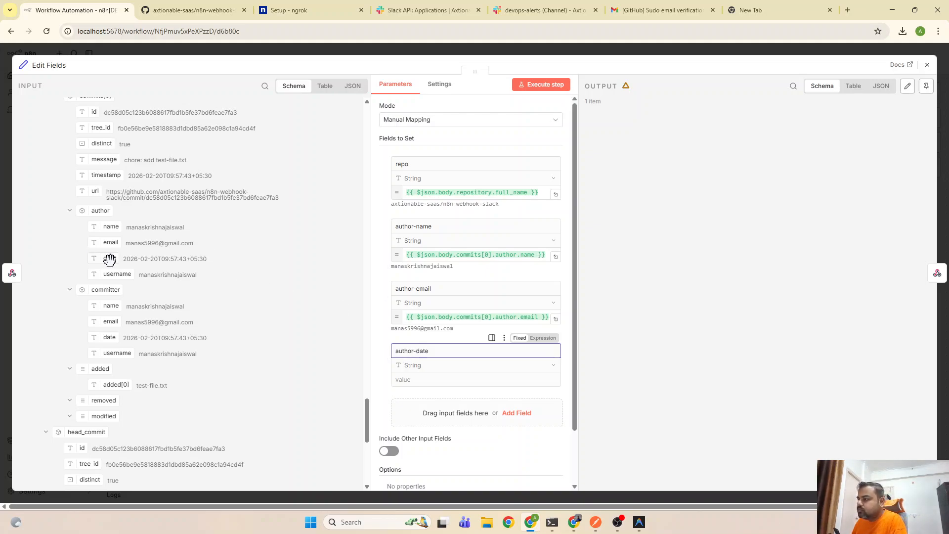
{"action": "left_click_drag", "start_coordinate": [109, 258], "coordinate": [405, 377]}
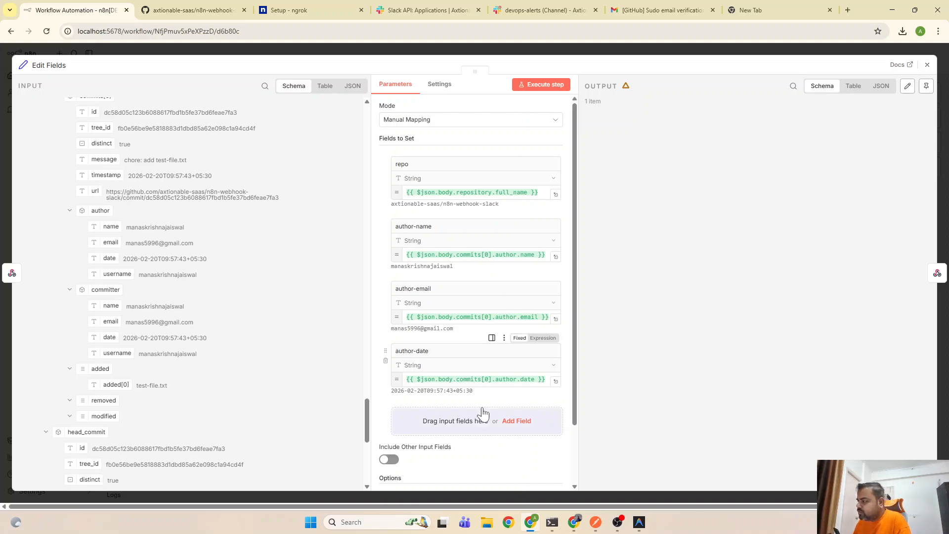
Add a 'commit-msg' field whose value is mapped from commits[0].message
{"action": "left_click", "coordinate": [518, 423]}
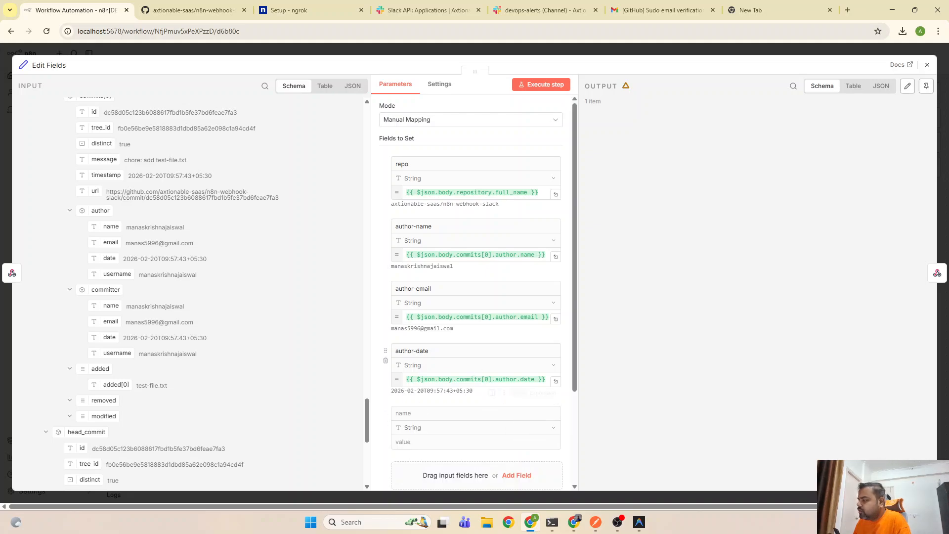
{"action": "scroll", "coordinate": [416, 426], "scroll_direction": "down", "scroll_amount": 3}
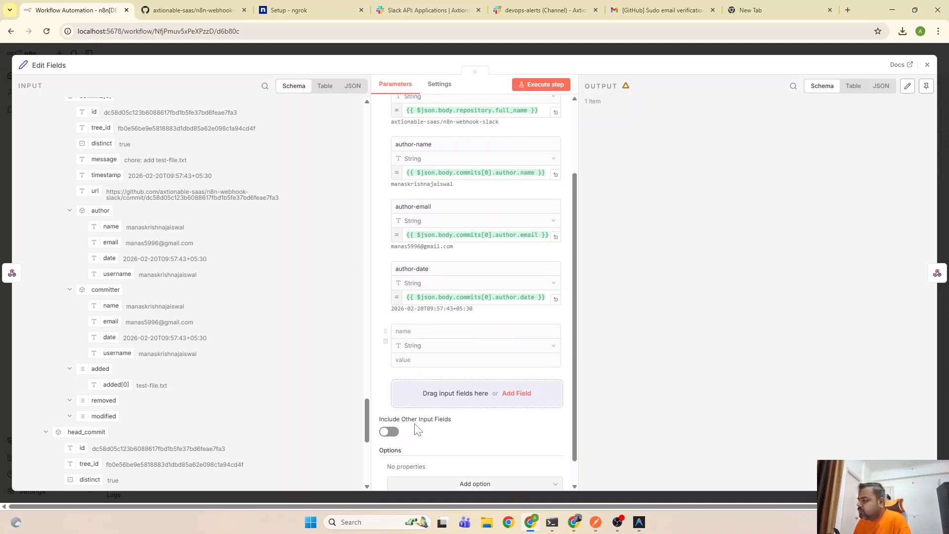
{"action": "left_click", "coordinate": [424, 339]}
{"action": "type", "text": "com"}
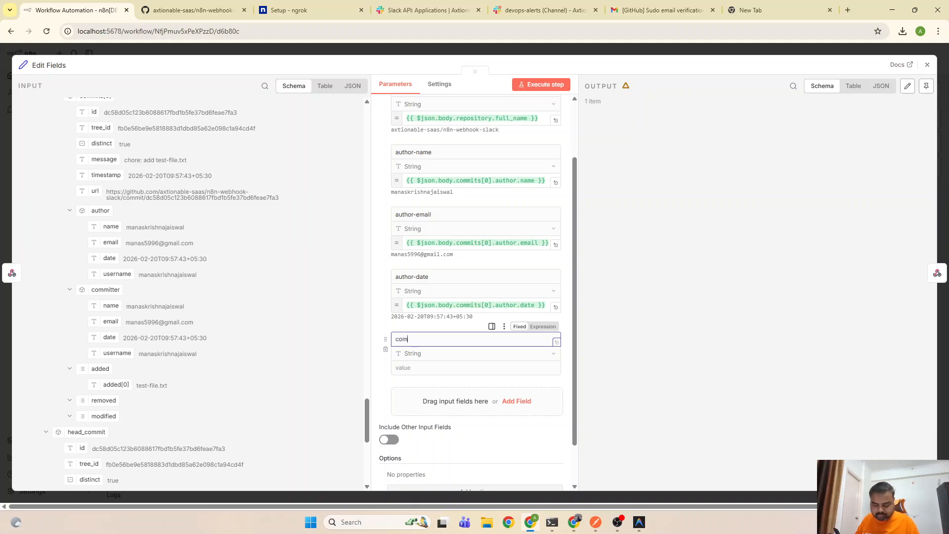
{"action": "type", "text": "mit-m"}
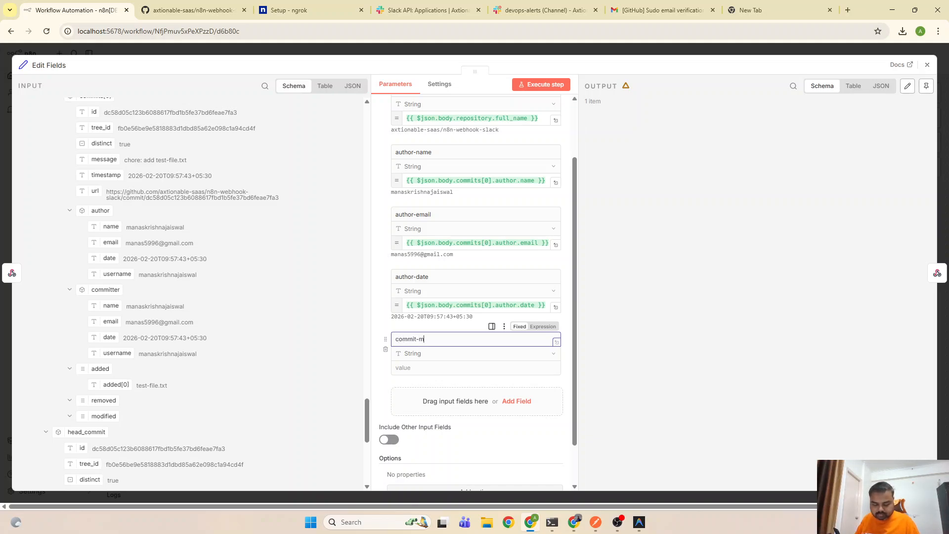
{"action": "type", "text": "sg"}
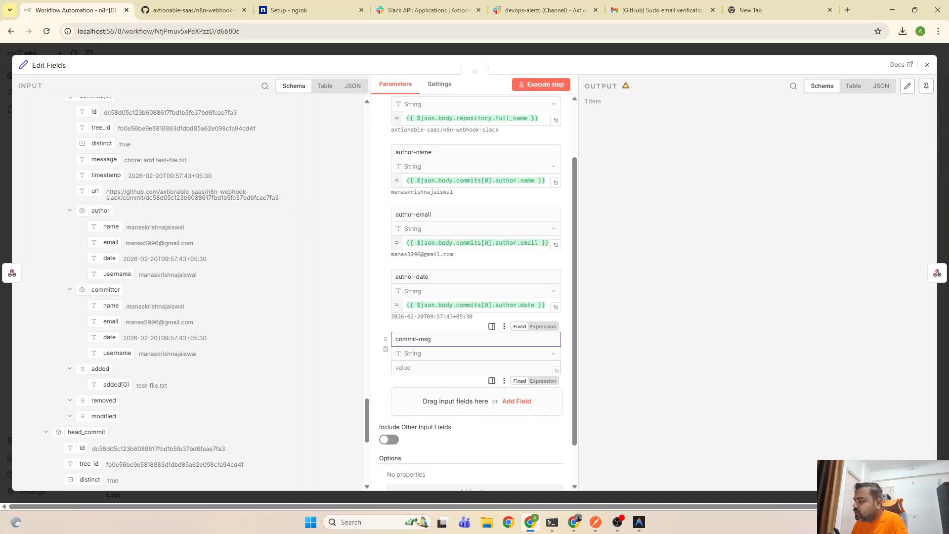
{"action": "left_click", "coordinate": [436, 368]}
{"action": "scroll", "coordinate": [136, 286], "scroll_direction": "up", "scroll_amount": 2}
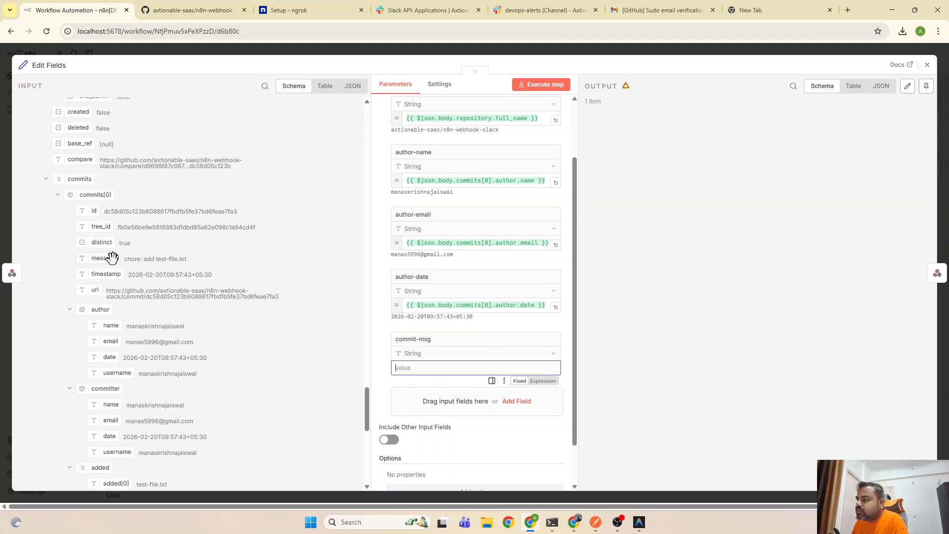
{"action": "left_click_drag", "start_coordinate": [103, 258], "coordinate": [424, 374]}
{"action": "scroll", "coordinate": [477, 316], "scroll_direction": "down", "scroll_amount": 2}
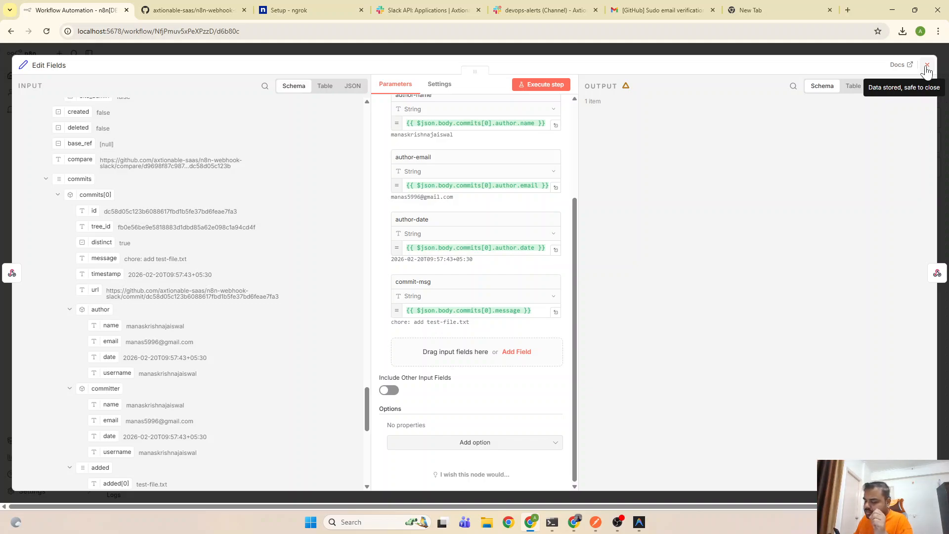
Test the Edit Fields node, check its output fields, then close its settings
{"action": "left_click", "coordinate": [567, 89]}
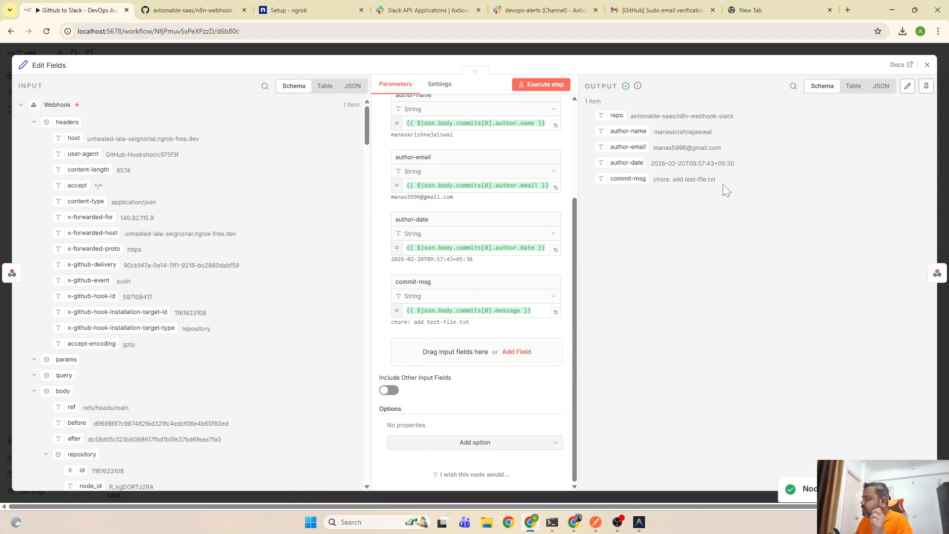
{"action": "left_click_drag", "start_coordinate": [723, 184], "coordinate": [587, 122]}
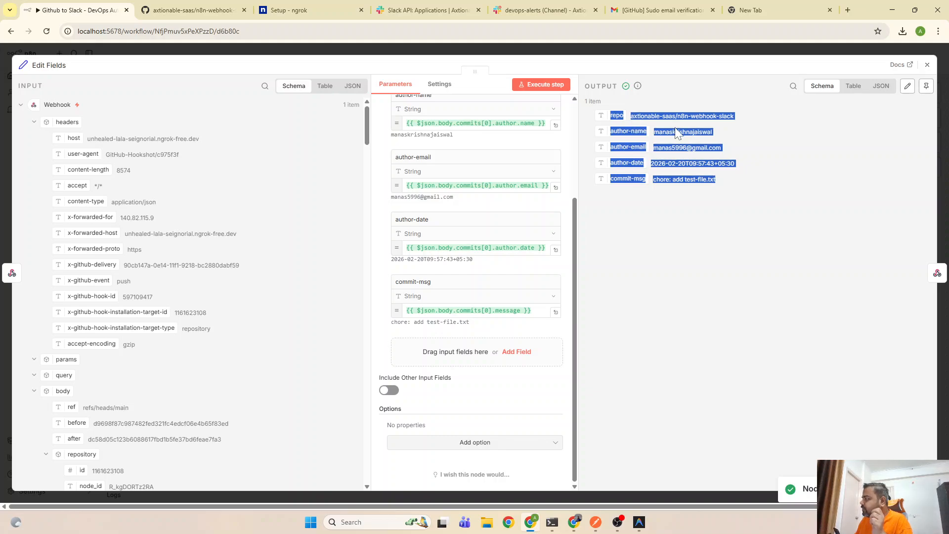
{"action": "left_click", "coordinate": [734, 207]}
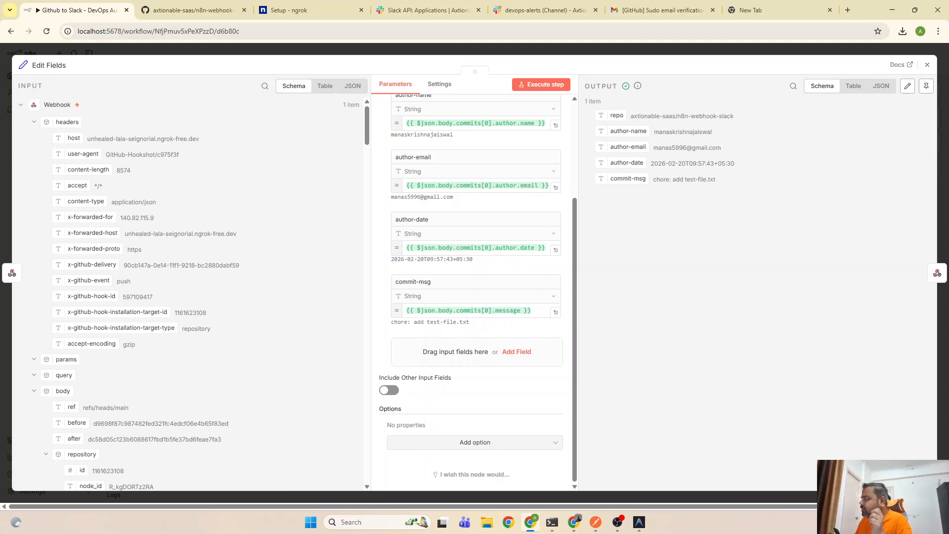
{"action": "left_click", "coordinate": [928, 64]}
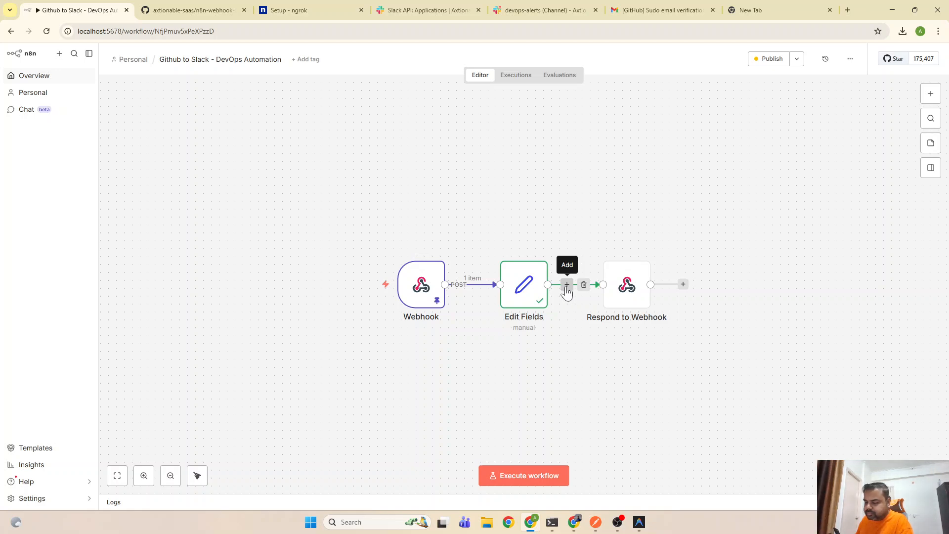
Insert a Slack 'Send a message' node after Edit Fields, found by searching 'sla'
{"action": "left_click", "coordinate": [567, 287]}
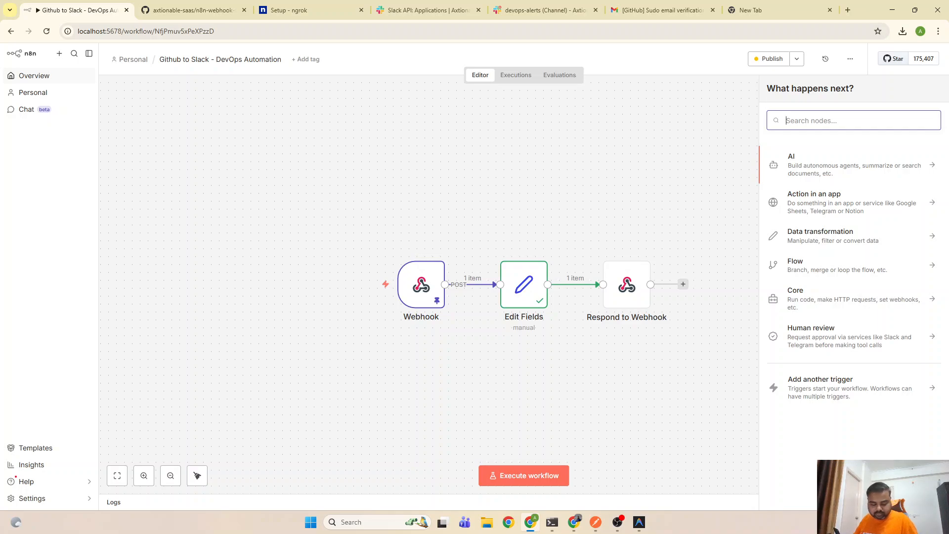
{"action": "type", "text": "sla"}
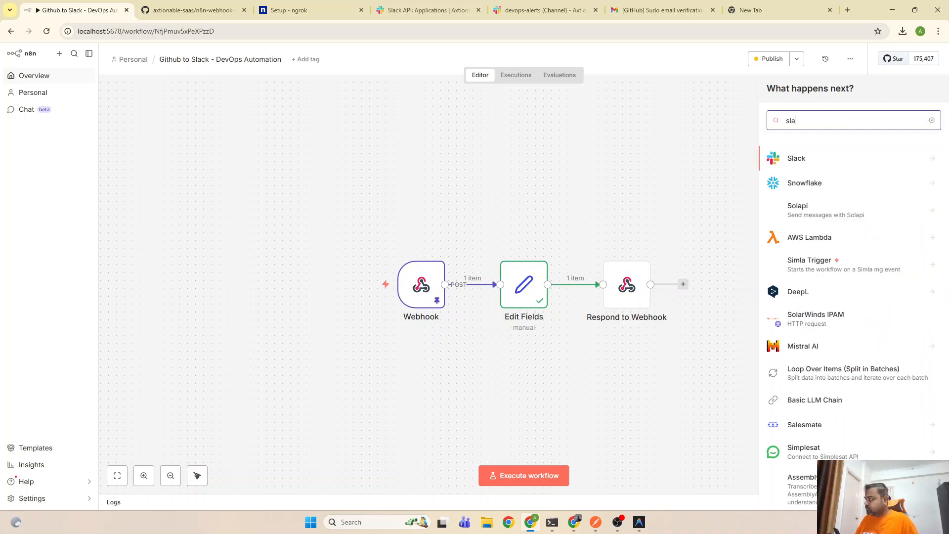
{"action": "left_click", "coordinate": [826, 158]}
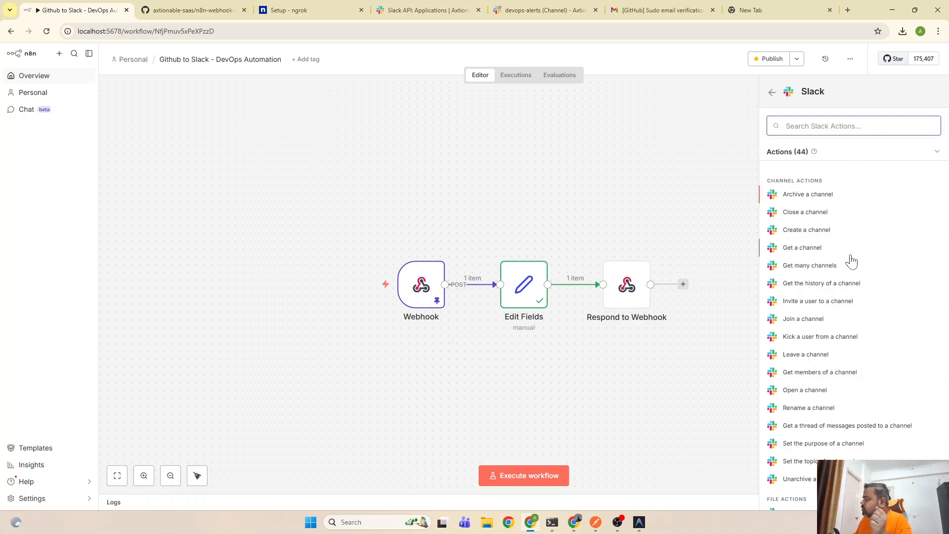
{"action": "scroll", "coordinate": [816, 262], "scroll_direction": "down", "scroll_amount": 3}
{"action": "scroll", "coordinate": [850, 341], "scroll_direction": "down", "scroll_amount": 6}
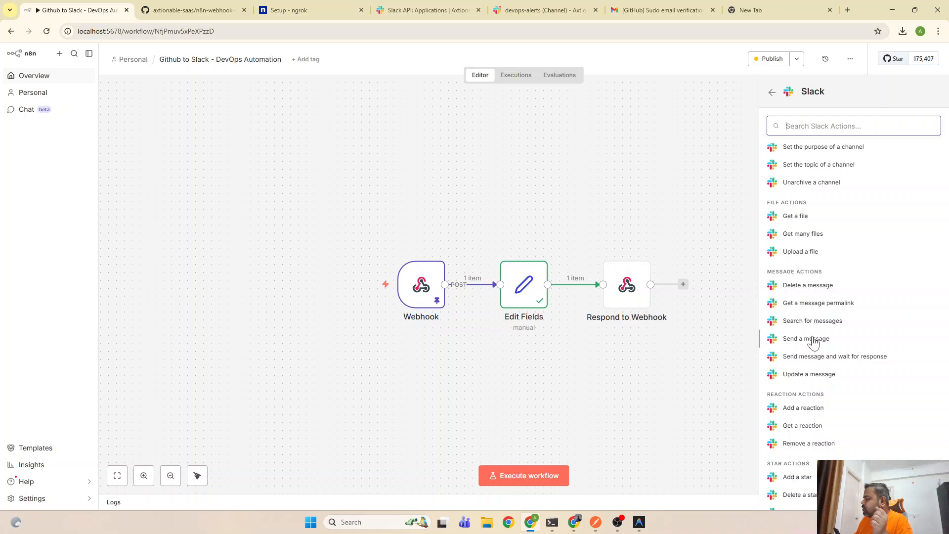
{"action": "scroll", "coordinate": [833, 352], "scroll_direction": "down", "scroll_amount": 2}
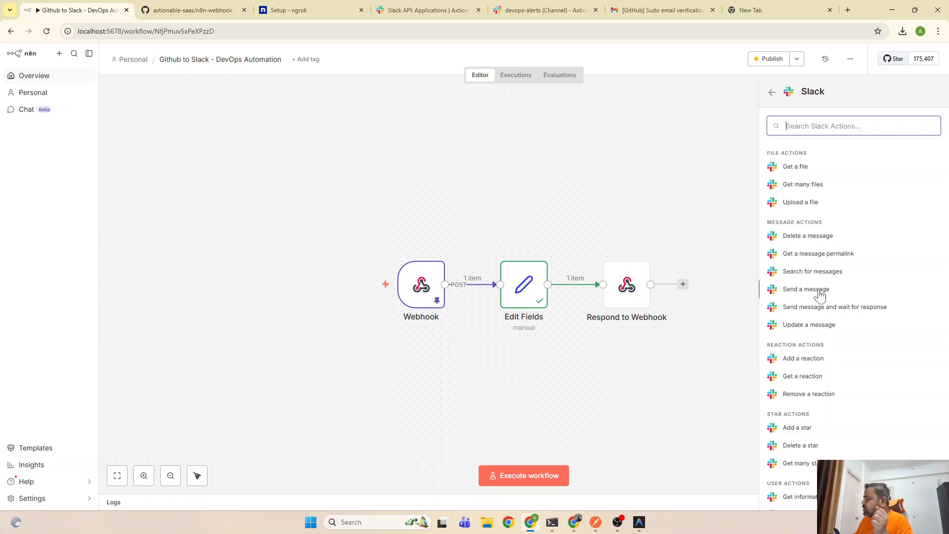
{"action": "scroll", "coordinate": [823, 400], "scroll_direction": "down", "scroll_amount": 4}
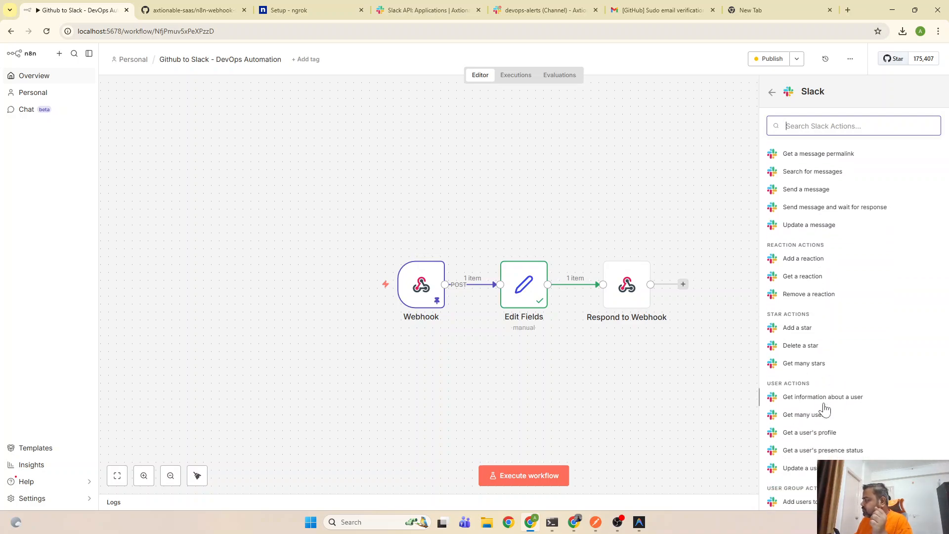
{"action": "scroll", "coordinate": [825, 408], "scroll_direction": "down", "scroll_amount": 3}
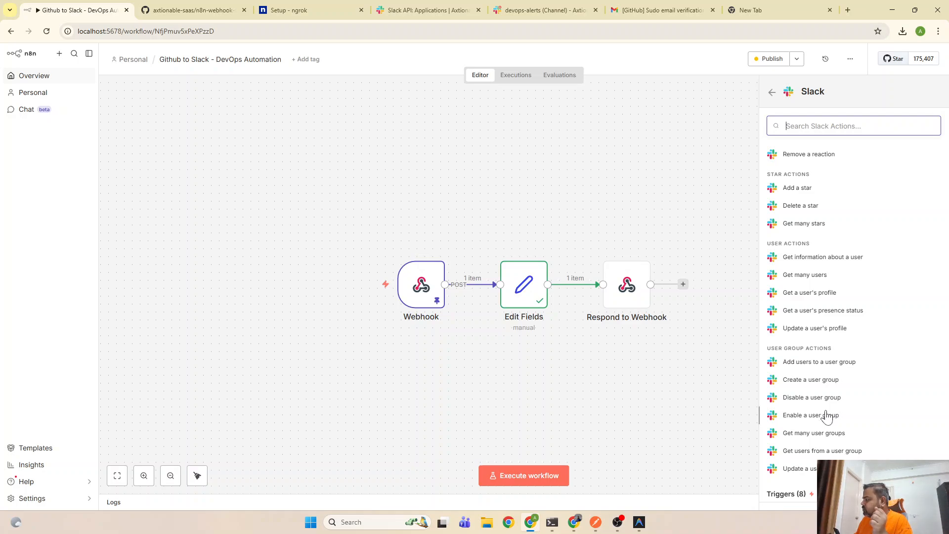
{"action": "scroll", "coordinate": [826, 414], "scroll_direction": "up", "scroll_amount": 7}
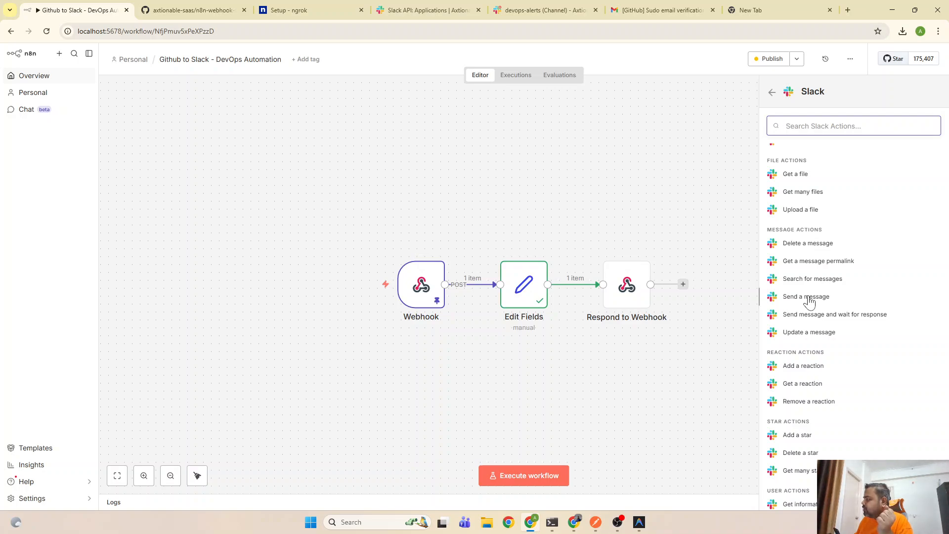
{"action": "scroll", "coordinate": [808, 302], "scroll_direction": "up", "scroll_amount": 10}
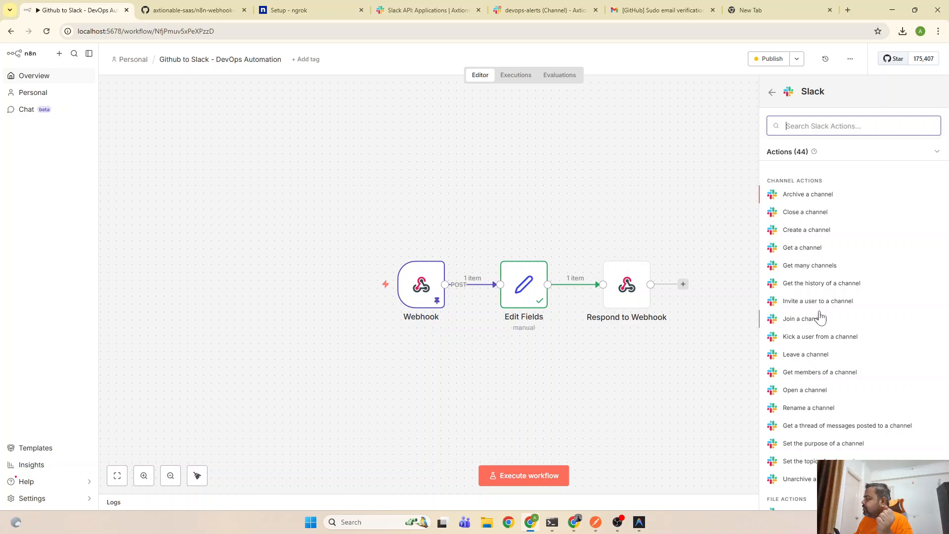
{"action": "scroll", "coordinate": [824, 329], "scroll_direction": "down", "scroll_amount": 7}
{"action": "scroll", "coordinate": [813, 326], "scroll_direction": "down", "scroll_amount": 3}
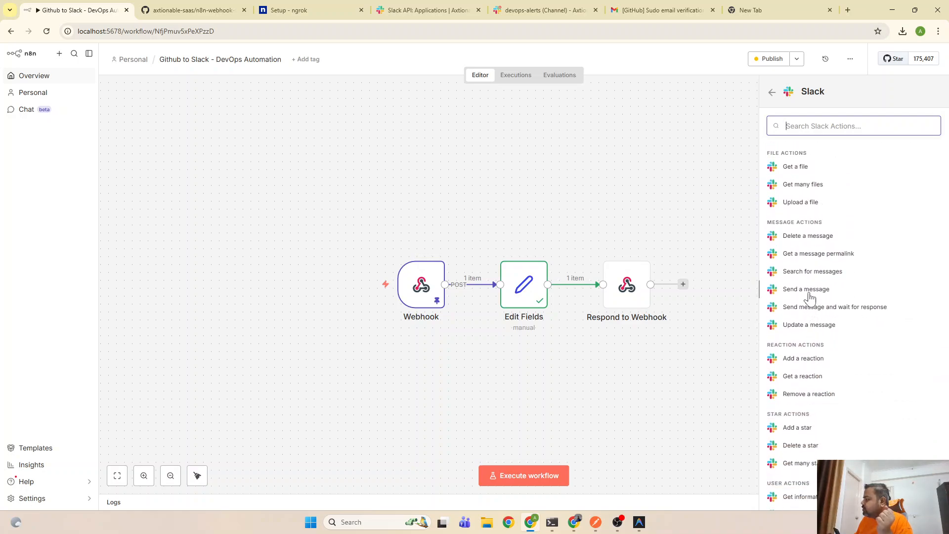
{"action": "left_click", "coordinate": [809, 292]}
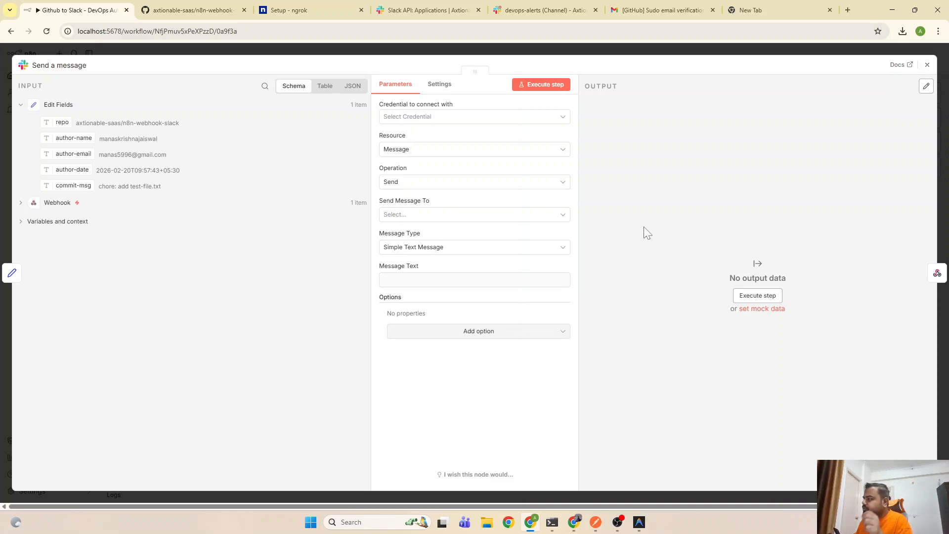
Create a new Slack credential set to Access Token, then view the #devops-alerts channel
{"action": "left_click", "coordinate": [544, 119]}
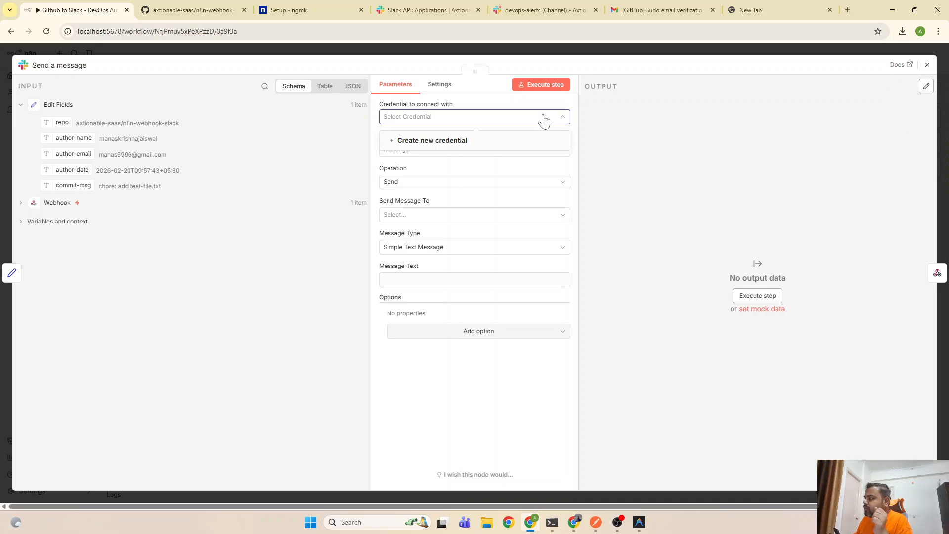
{"action": "left_click", "coordinate": [466, 142]}
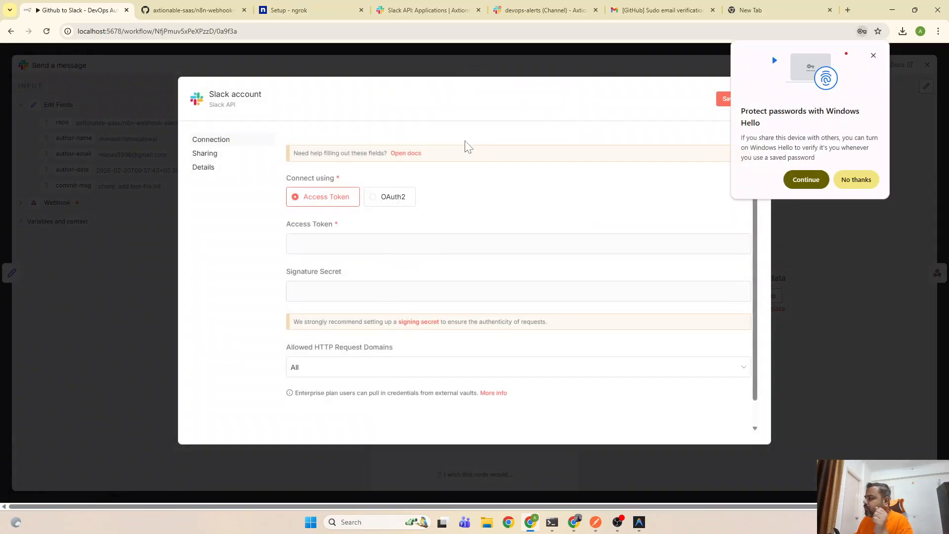
{"action": "left_click", "coordinate": [858, 180]}
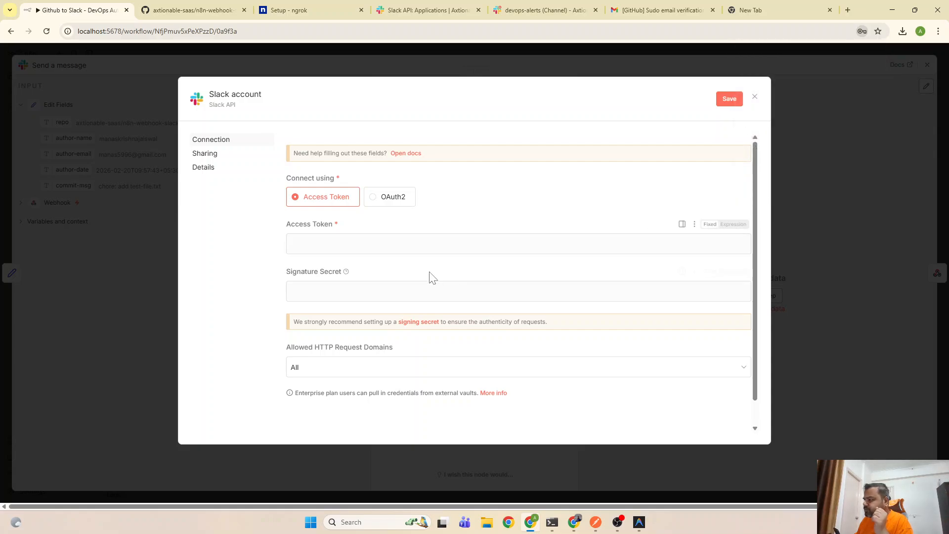
{"action": "left_click", "coordinate": [397, 201]}
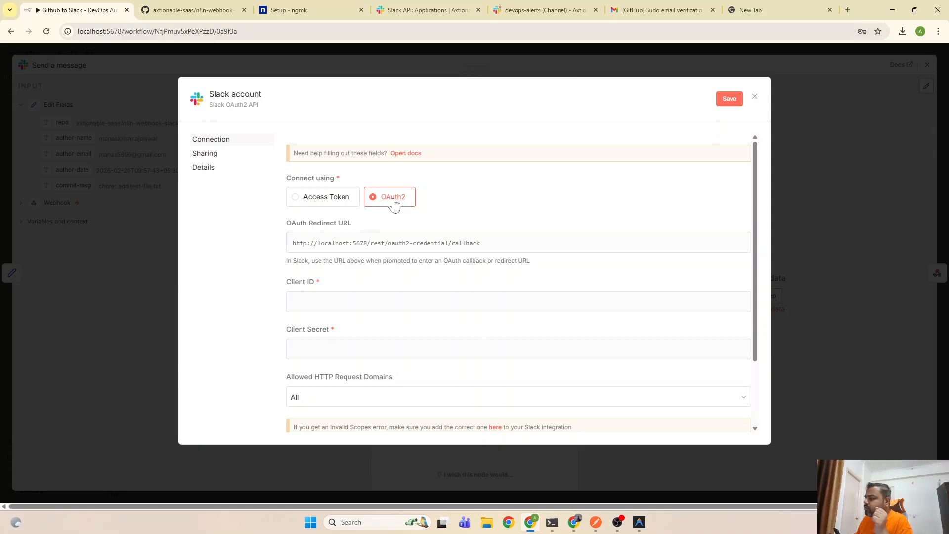
{"action": "left_click", "coordinate": [336, 199]}
{"action": "scroll", "coordinate": [475, 259], "scroll_direction": "down", "scroll_amount": 1}
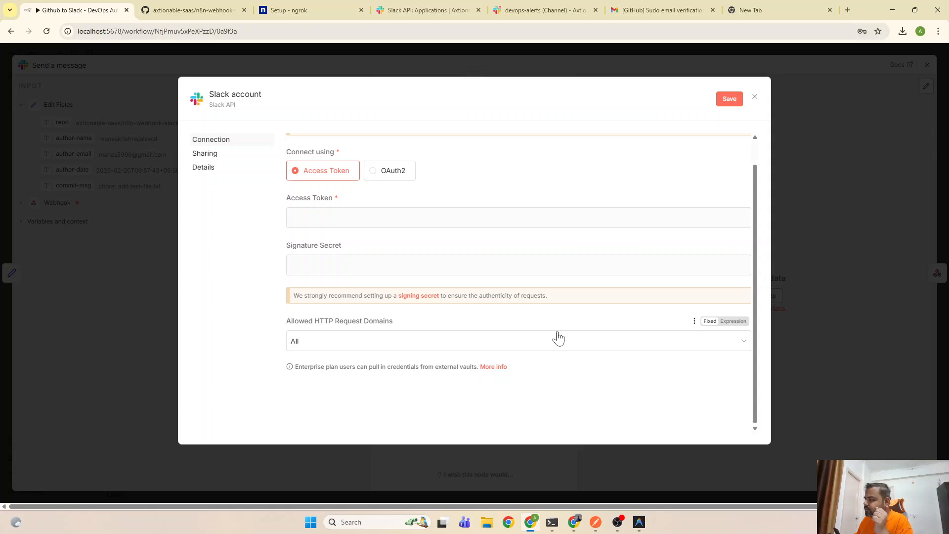
{"action": "left_click", "coordinate": [544, 2]}
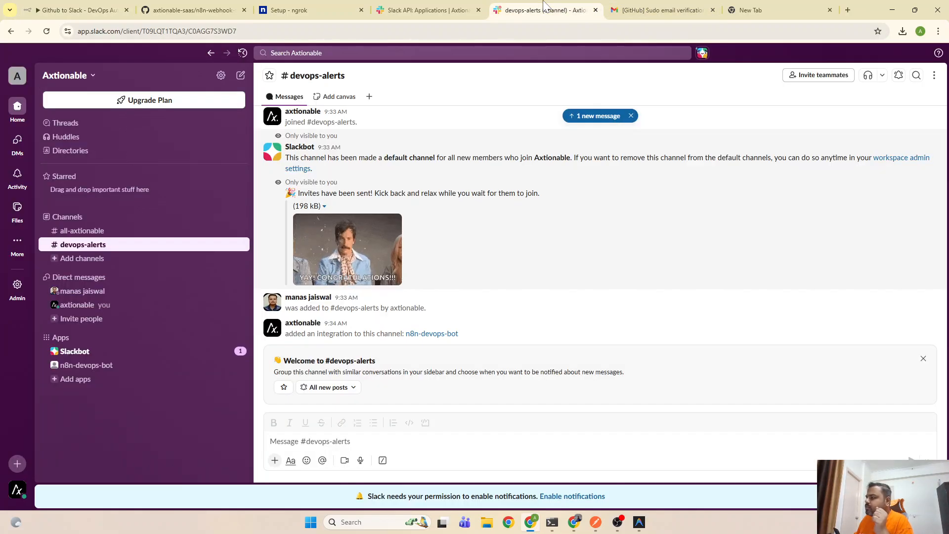
Check the n8n-devops-bot app's Basic Information and App Home pages, then return to n8n
{"action": "left_click", "coordinate": [428, 10]}
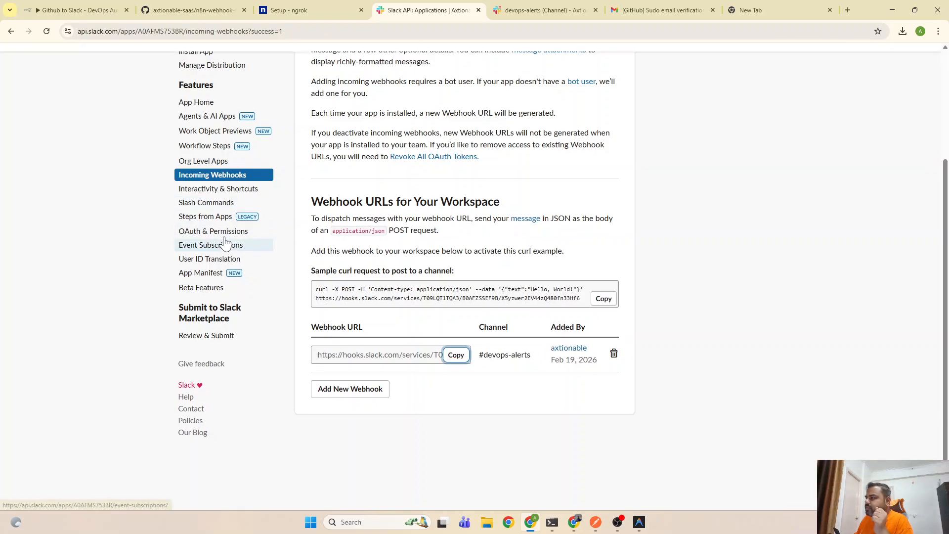
{"action": "scroll", "coordinate": [227, 244], "scroll_direction": "up", "scroll_amount": 3}
{"action": "left_click", "coordinate": [209, 159]}
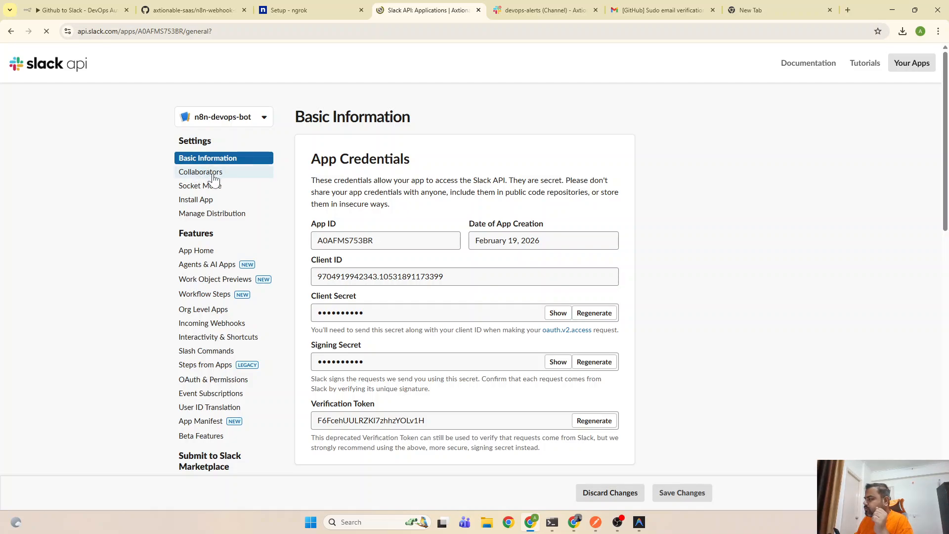
{"action": "left_click", "coordinate": [210, 254]}
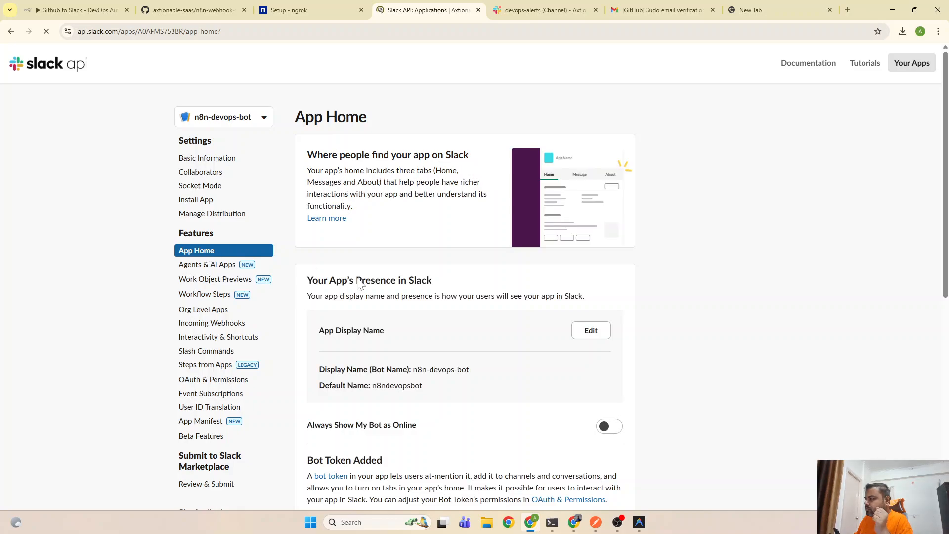
{"action": "scroll", "coordinate": [210, 253], "scroll_direction": "down", "scroll_amount": 3}
{"action": "scroll", "coordinate": [395, 391], "scroll_direction": "down", "scroll_amount": 5}
{"action": "scroll", "coordinate": [396, 388], "scroll_direction": "up", "scroll_amount": 7}
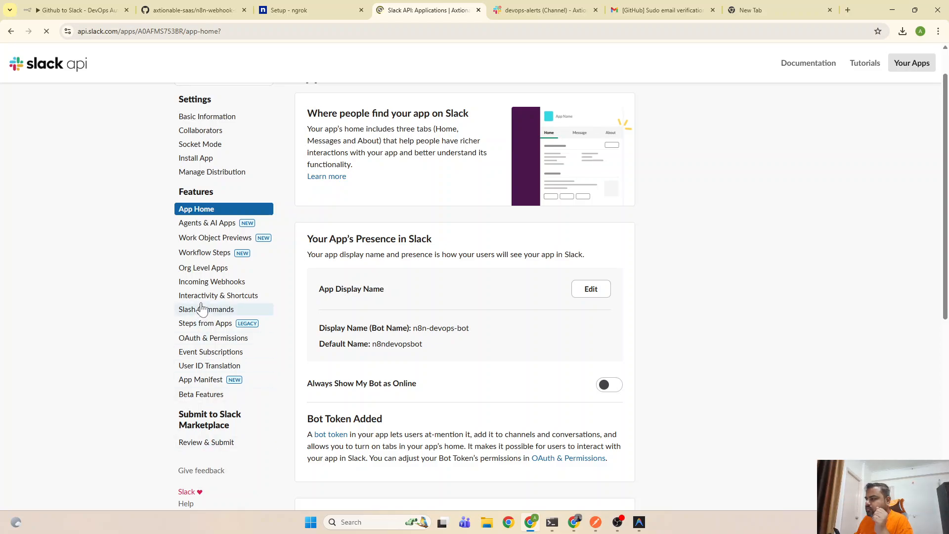
{"action": "left_click", "coordinate": [207, 118]}
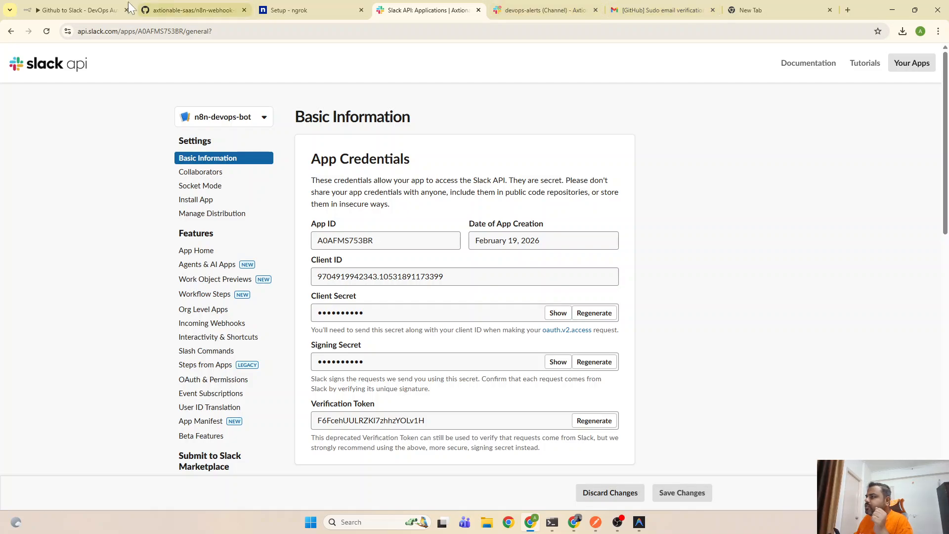
{"action": "left_click", "coordinate": [82, 10]}
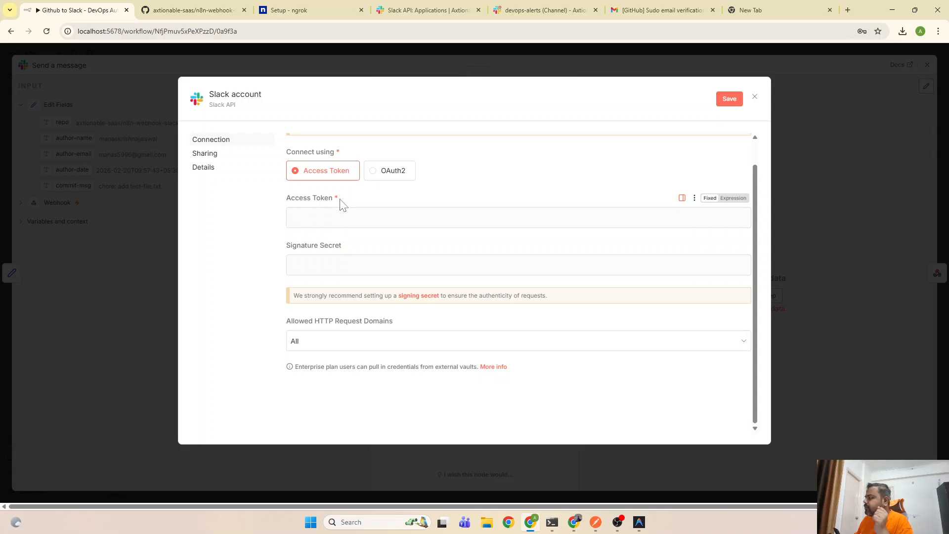
Open the n8n Slack credentials docs and scroll down to 'Slack Trigger configuration'
{"action": "scroll", "coordinate": [339, 208], "scroll_direction": "up", "scroll_amount": 1}
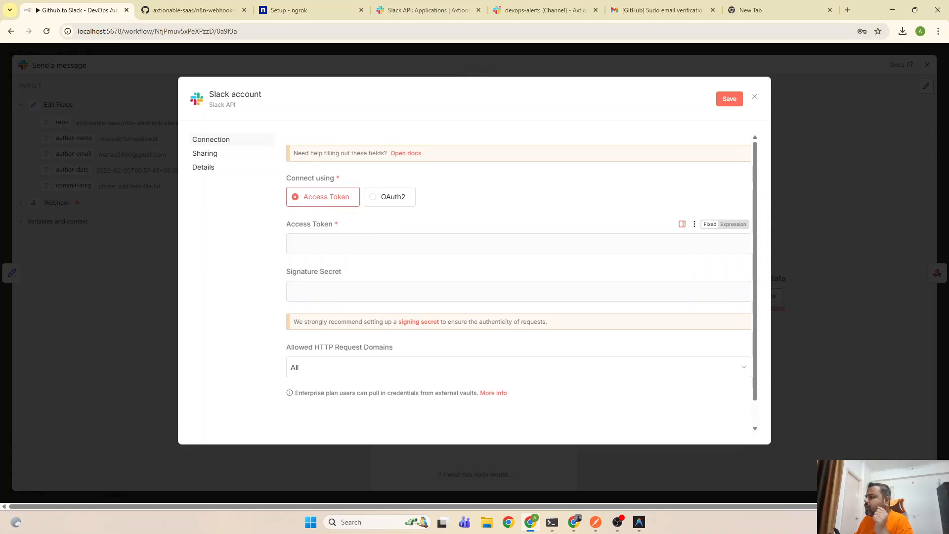
{"action": "left_click", "coordinate": [407, 154]}
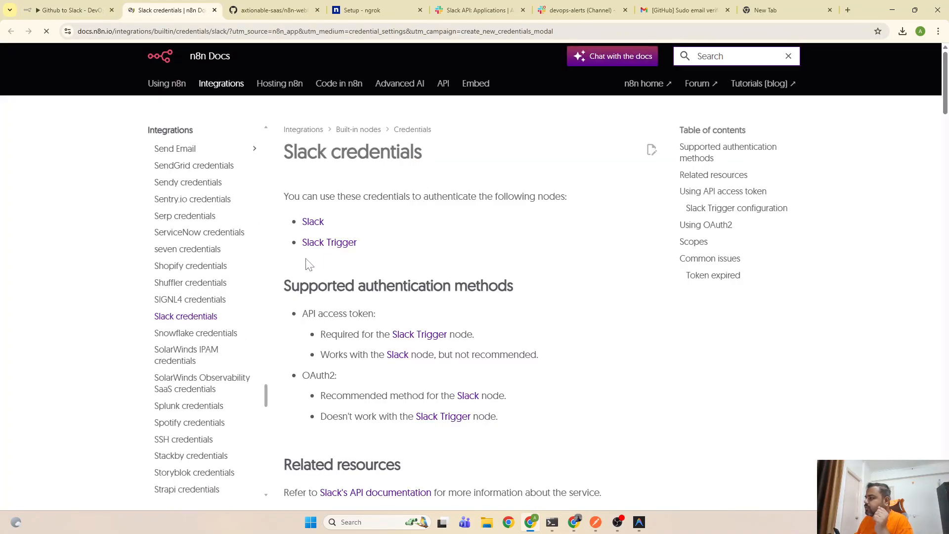
{"action": "scroll", "coordinate": [431, 335], "scroll_direction": "down", "scroll_amount": 2}
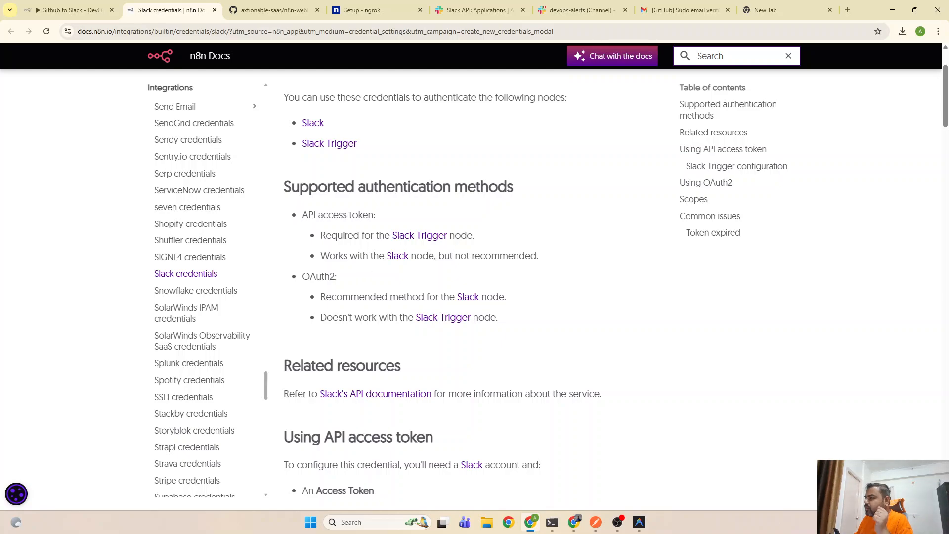
{"action": "scroll", "coordinate": [431, 280], "scroll_direction": "down", "scroll_amount": 5}
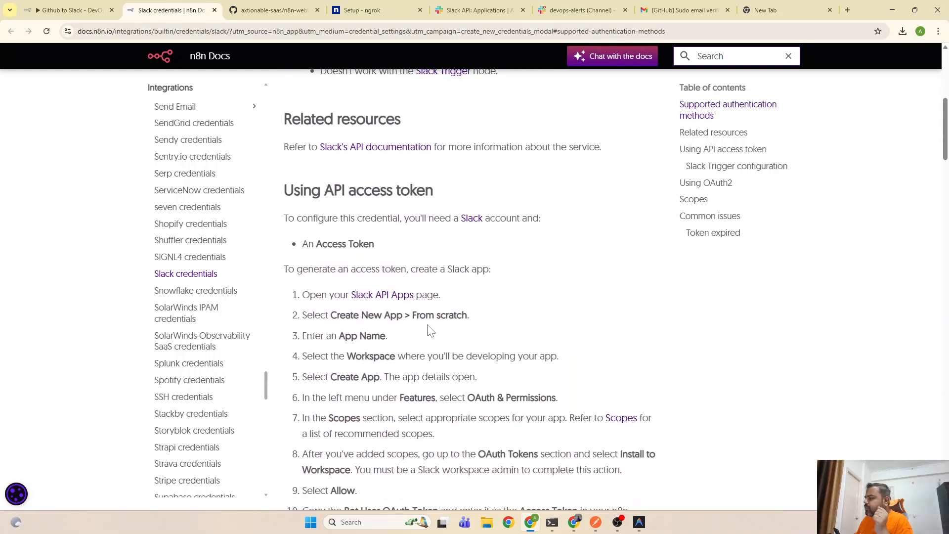
{"action": "scroll", "coordinate": [434, 329], "scroll_direction": "down", "scroll_amount": 2}
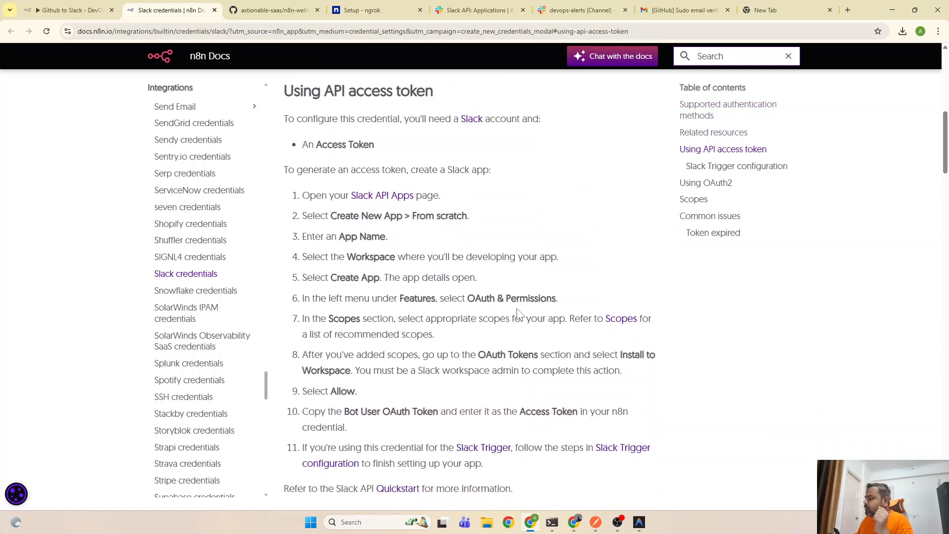
{"action": "scroll", "coordinate": [536, 385], "scroll_direction": "down", "scroll_amount": 3}
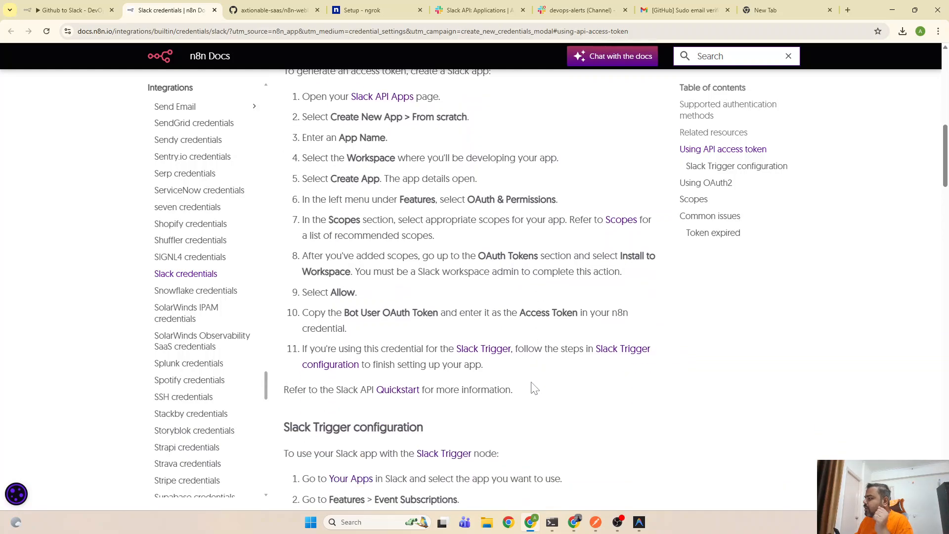
{"action": "scroll", "coordinate": [534, 387], "scroll_direction": "down", "scroll_amount": 5}
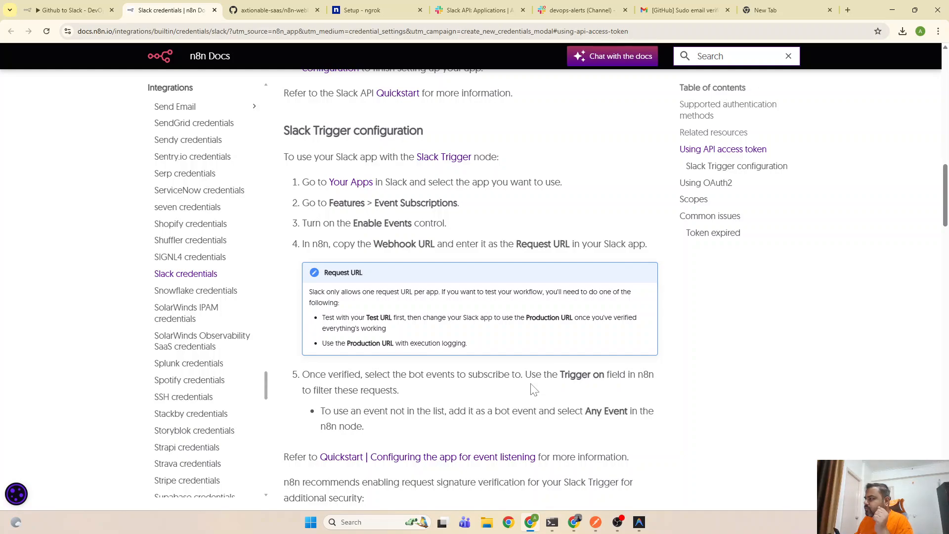
{"action": "scroll", "coordinate": [532, 388], "scroll_direction": "down", "scroll_amount": 1}
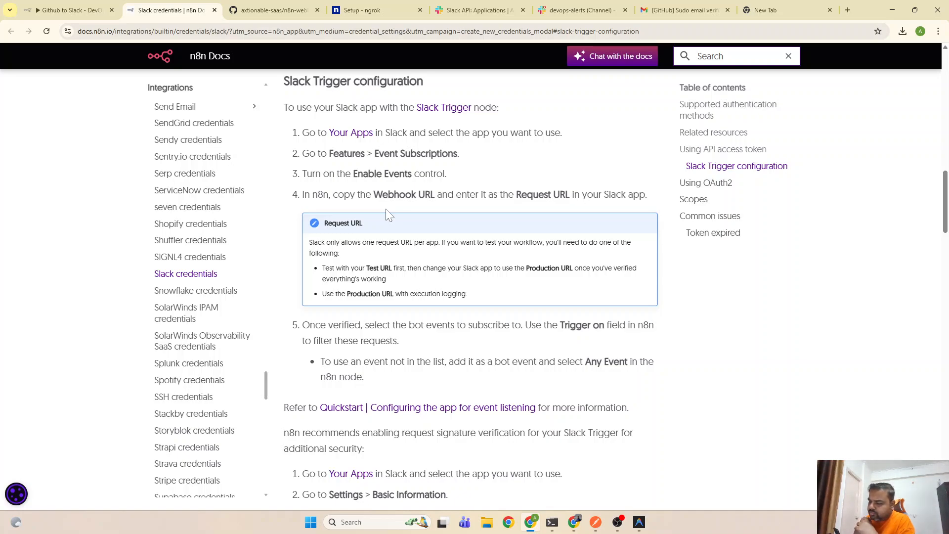
Close the unsaved Slack credential and node panel, then go to Overview > Credentials
{"action": "left_click", "coordinate": [79, 10]}
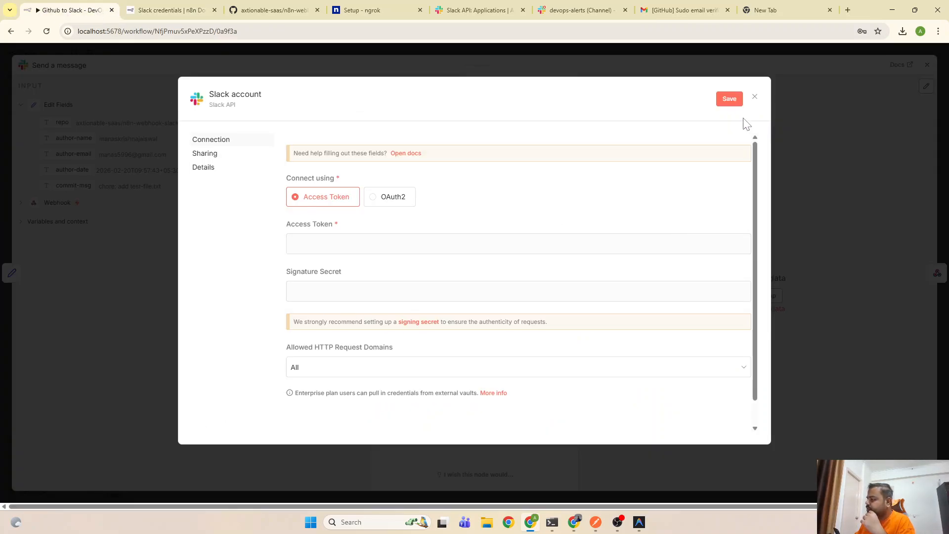
{"action": "left_click", "coordinate": [754, 97]}
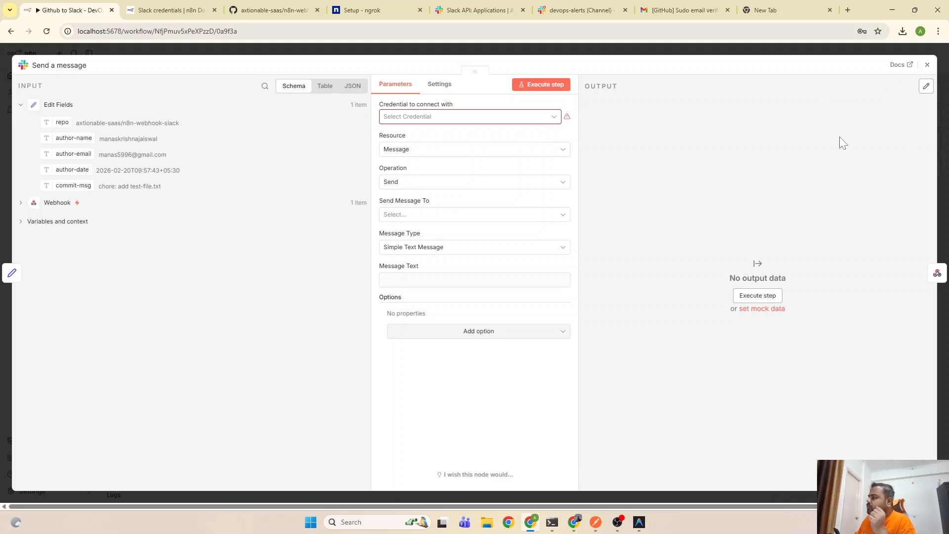
{"action": "left_click", "coordinate": [928, 65]}
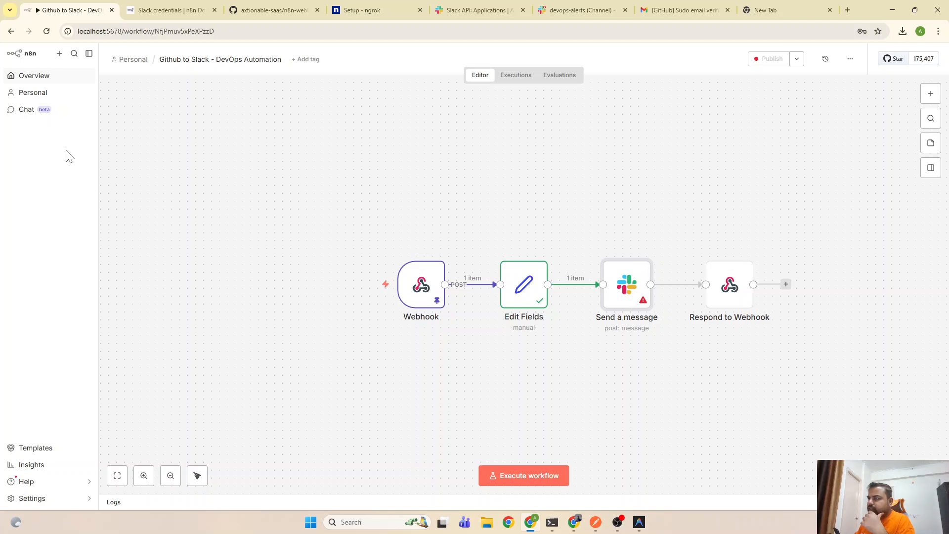
{"action": "left_click", "coordinate": [43, 79]}
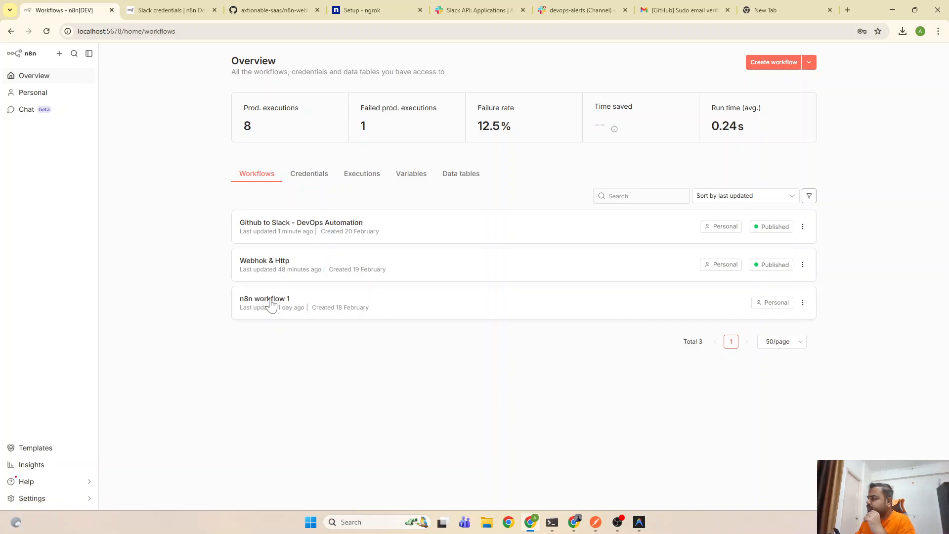
{"action": "left_click", "coordinate": [317, 177]}
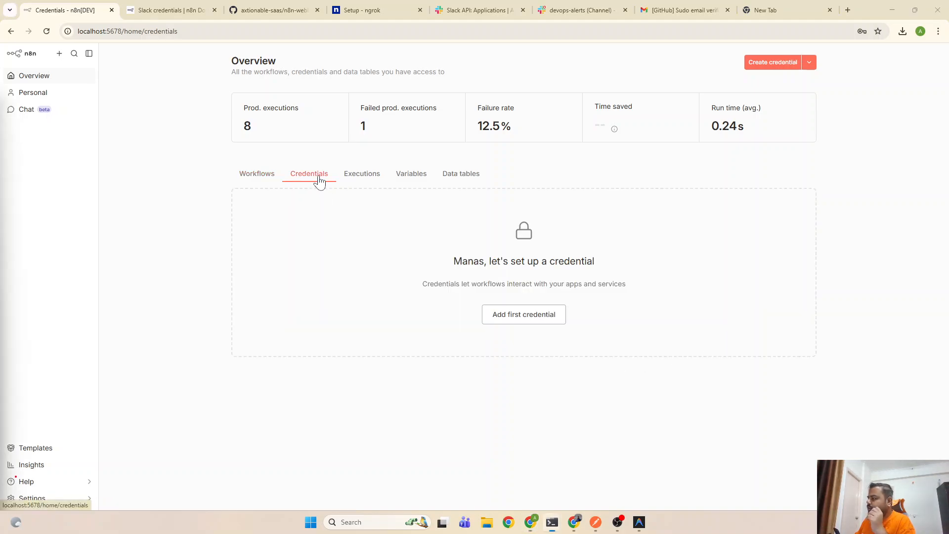
Start a Slack API credential and inspect its Access Token, Signature Secret, sharing and details sections
{"action": "left_click", "coordinate": [527, 325]}
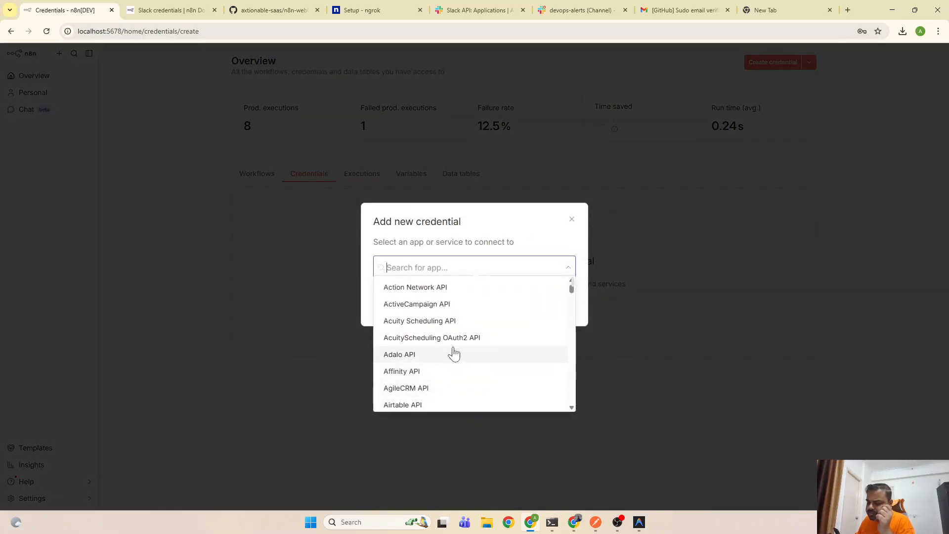
{"action": "scroll", "coordinate": [454, 354], "scroll_direction": "down", "scroll_amount": 2}
{"action": "type", "text": "s"}
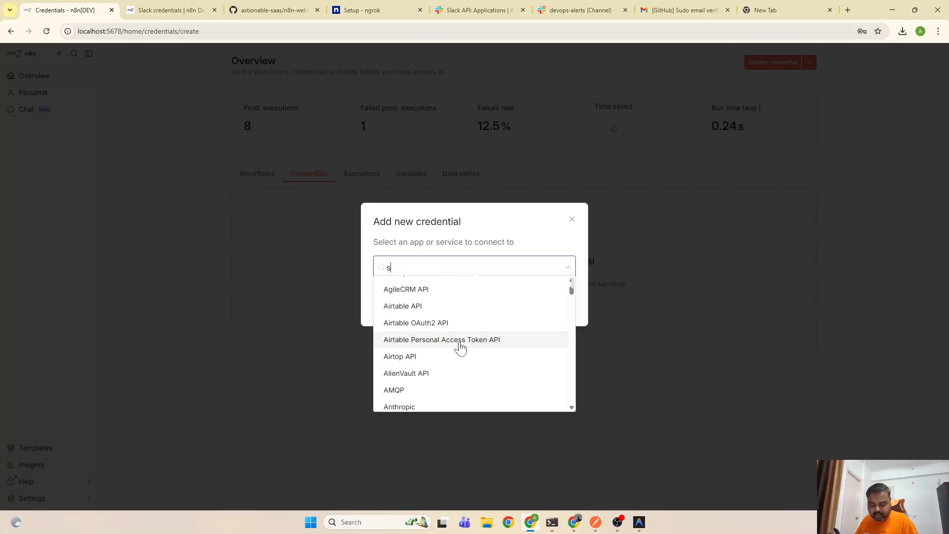
{"action": "type", "text": "lack"}
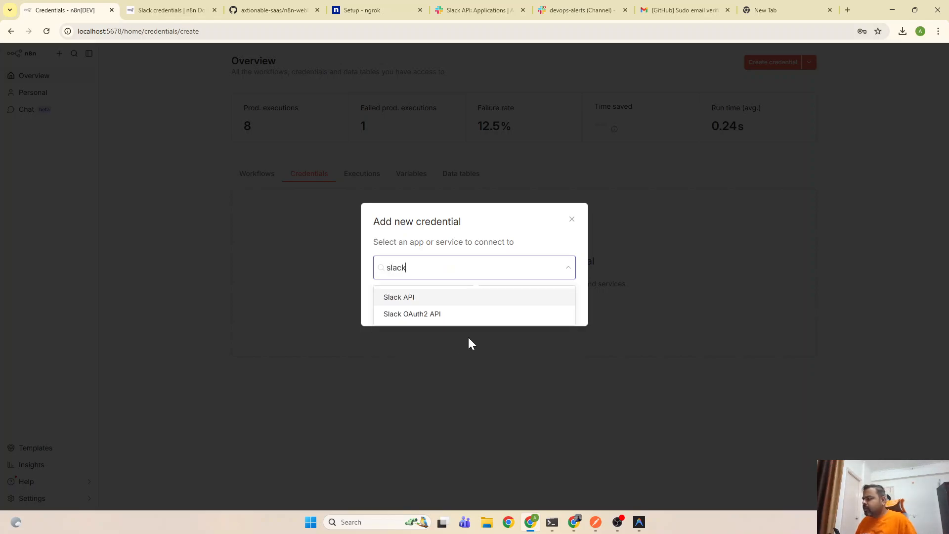
{"action": "left_click", "coordinate": [436, 299]}
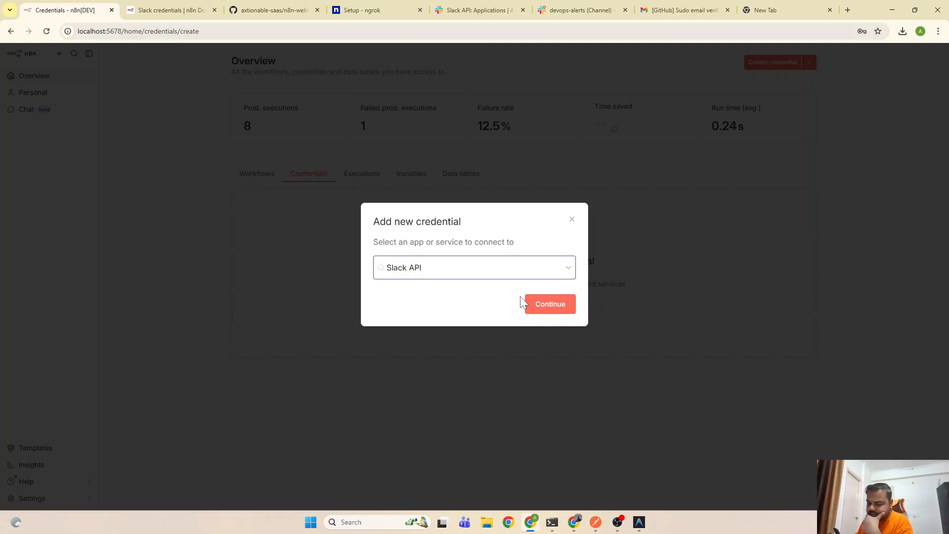
{"action": "left_click", "coordinate": [546, 305]}
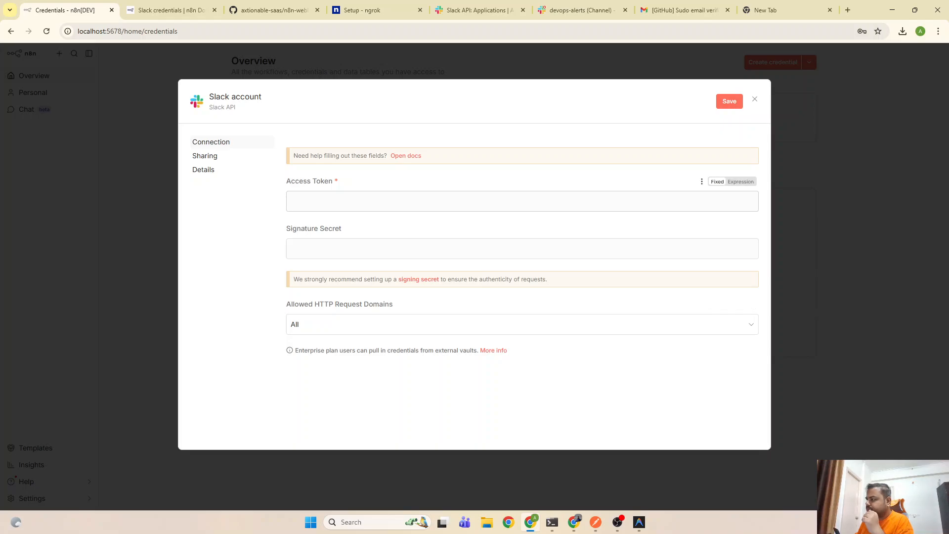
{"action": "left_click", "coordinate": [469, 202]}
{"action": "left_click", "coordinate": [499, 251]}
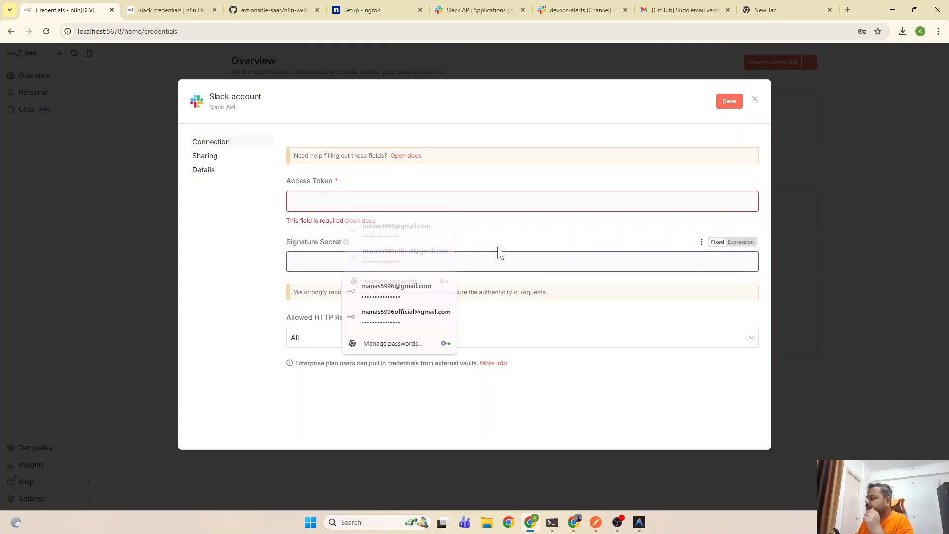
{"action": "left_click", "coordinate": [204, 157]}
{"action": "left_click", "coordinate": [206, 172]}
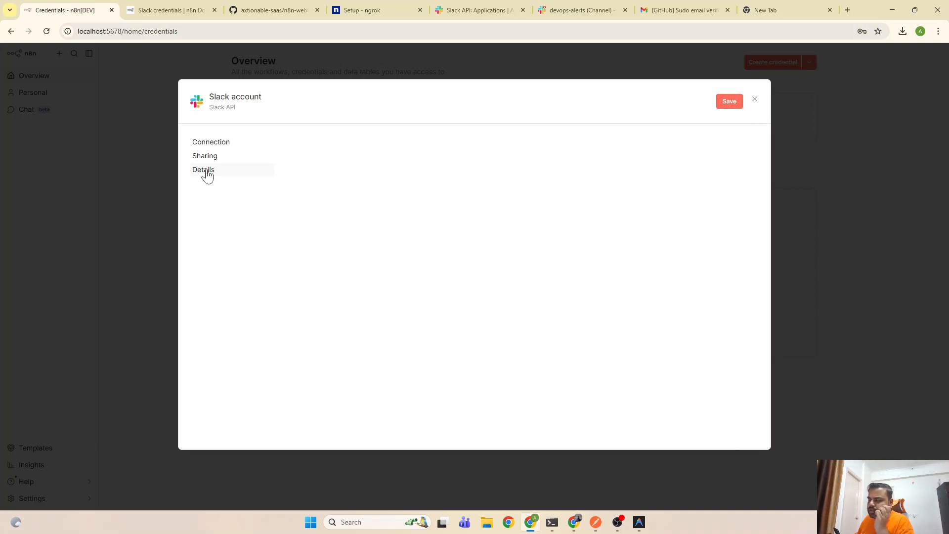
{"action": "left_click", "coordinate": [218, 142]}
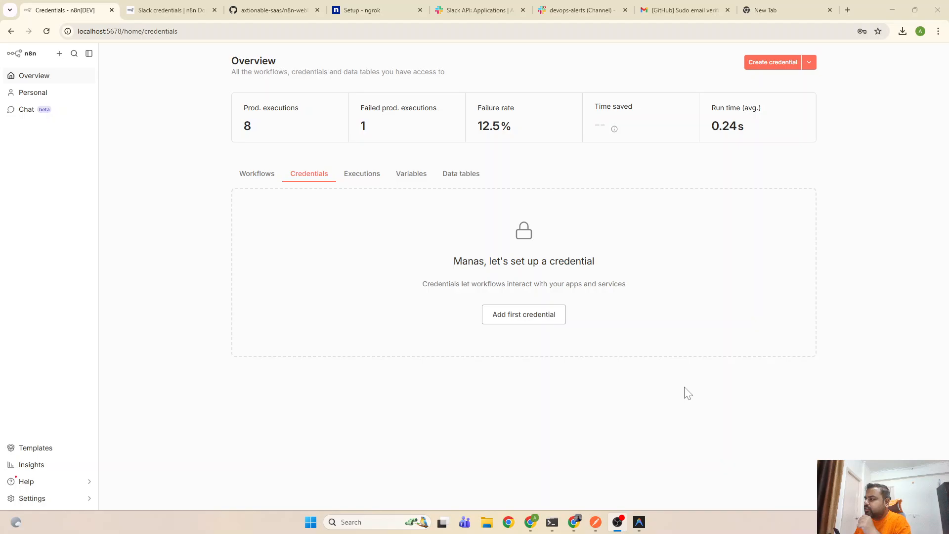
Open a new Slack OAuth2 API credential form by searching 'slack' under Add first credential
{"action": "left_click", "coordinate": [542, 329]}
{"action": "left_click", "coordinate": [543, 316]}
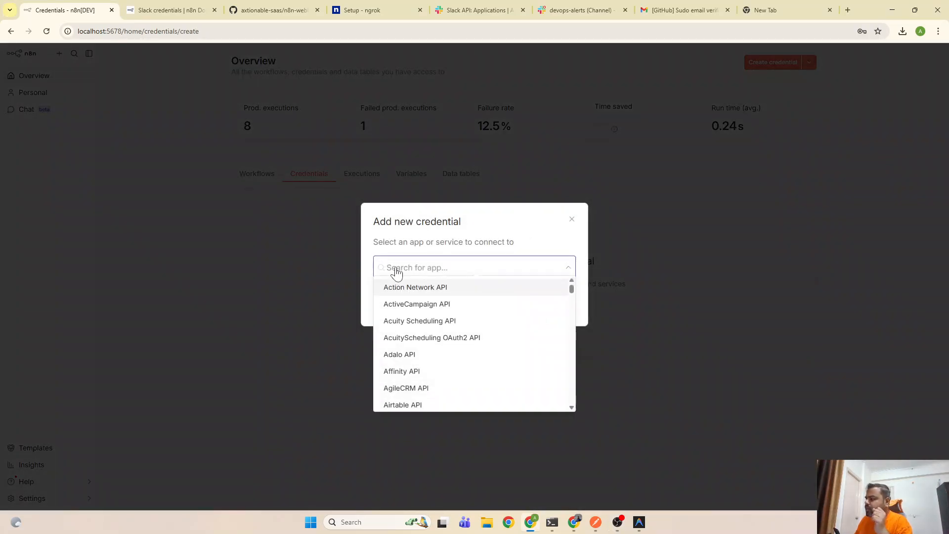
{"action": "type", "text": "slack"}
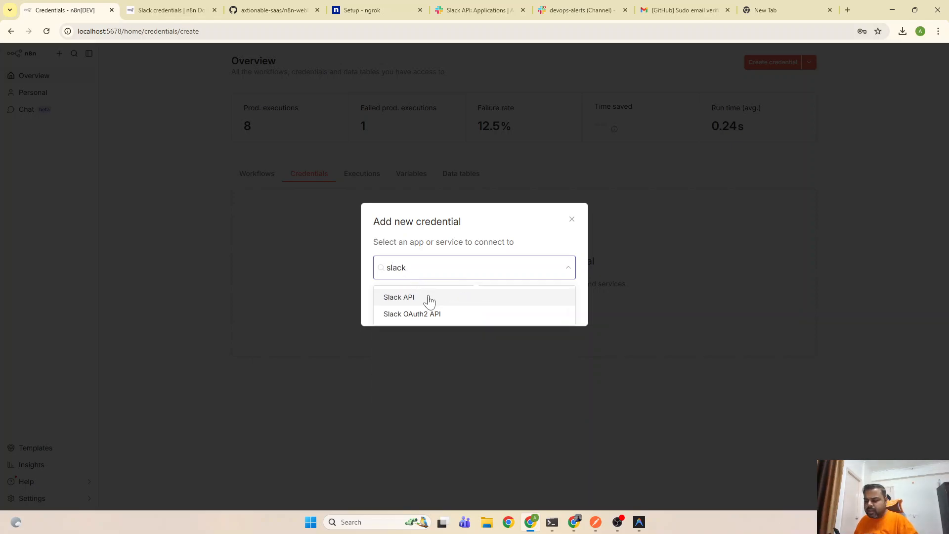
{"action": "left_click", "coordinate": [440, 320]}
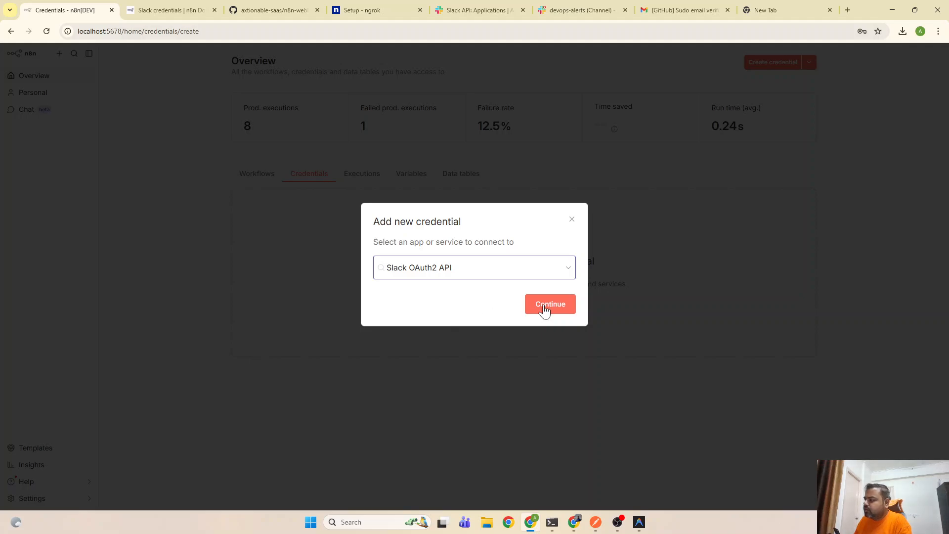
{"action": "left_click", "coordinate": [561, 304]}
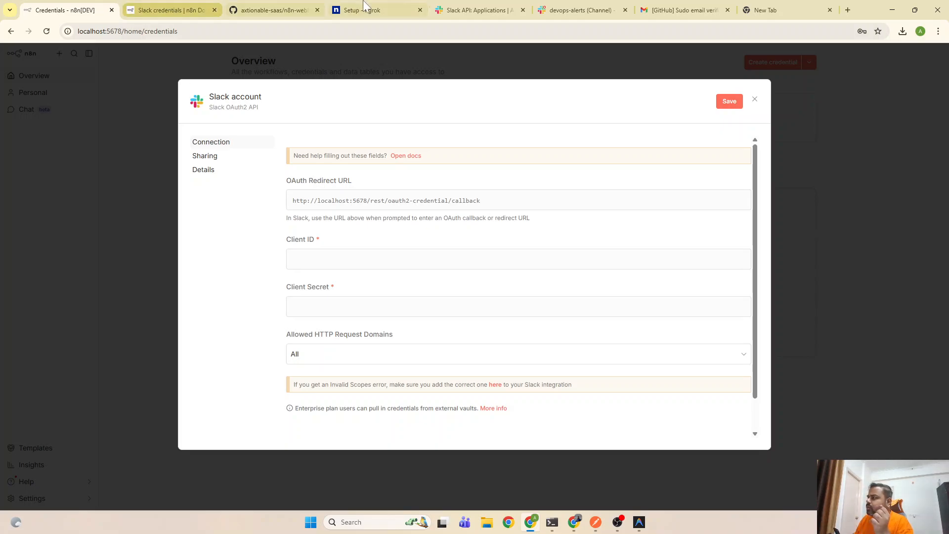
Open the Slack app's OAuth & Permissions page and scroll to its Redirect URLs section
{"action": "left_click", "coordinate": [477, 7]}
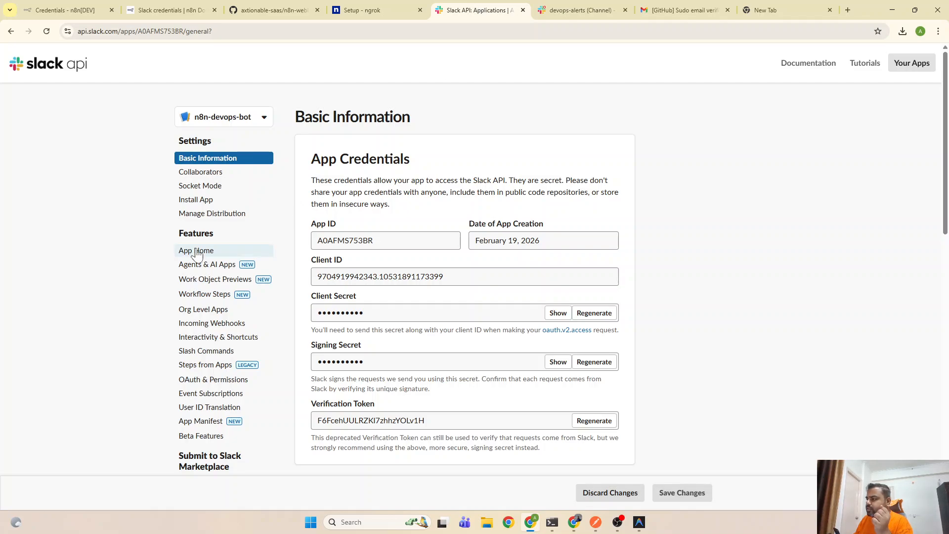
{"action": "scroll", "coordinate": [159, 310], "scroll_direction": "down", "scroll_amount": 1}
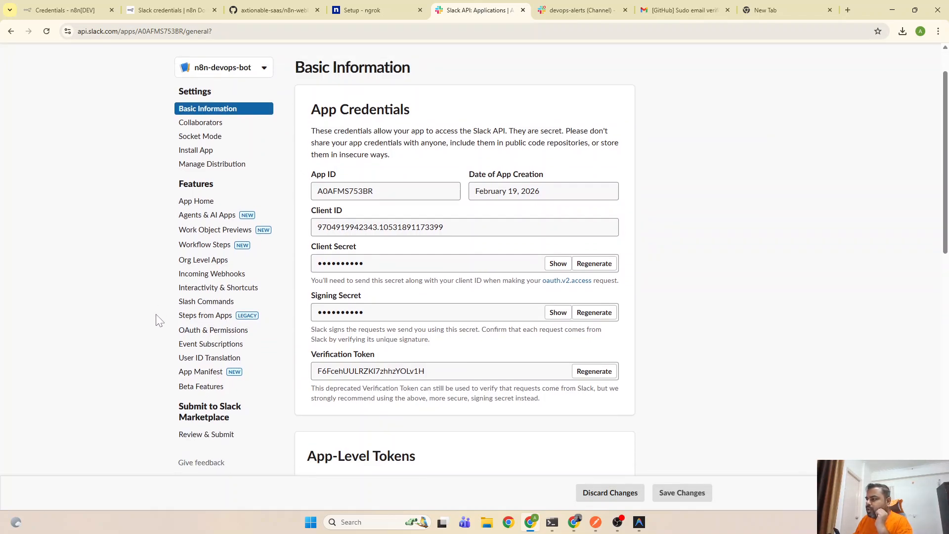
{"action": "left_click", "coordinate": [212, 331]}
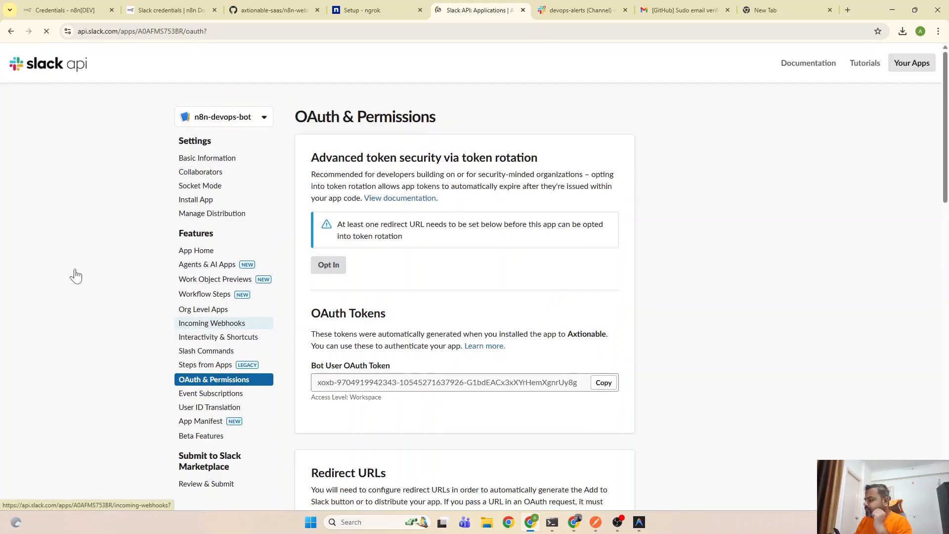
{"action": "scroll", "coordinate": [144, 281], "scroll_direction": "down", "scroll_amount": 2}
{"action": "scroll", "coordinate": [143, 280], "scroll_direction": "down", "scroll_amount": 4}
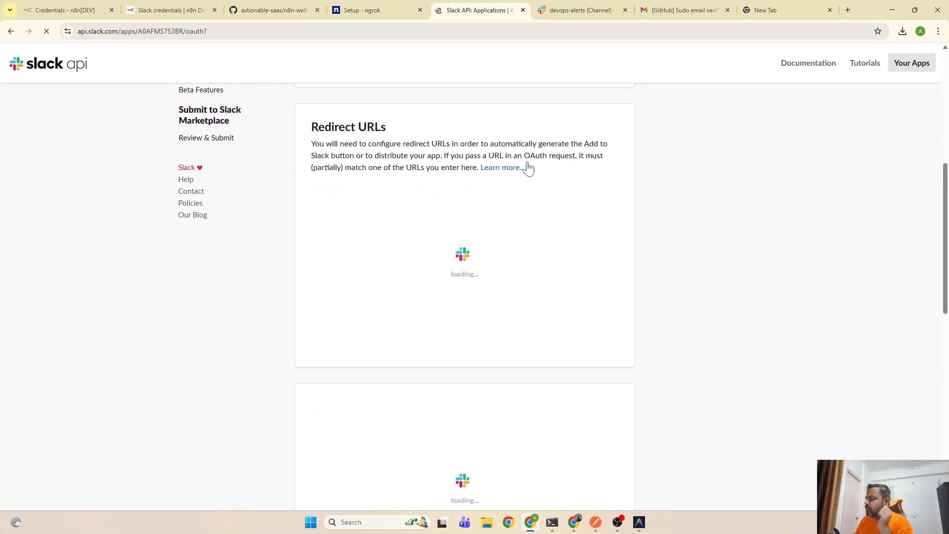
{"action": "scroll", "coordinate": [242, 383], "scroll_direction": "down", "scroll_amount": 3}
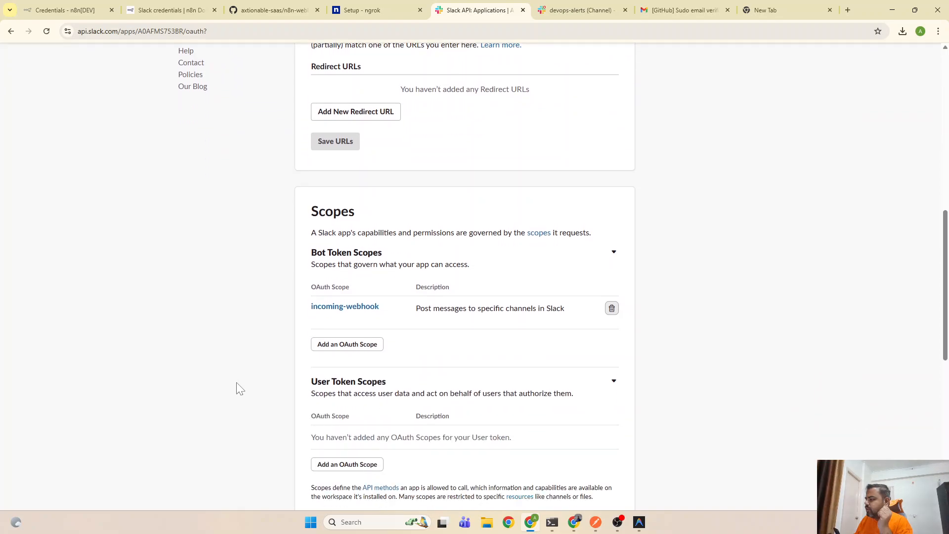
{"action": "scroll", "coordinate": [225, 381], "scroll_direction": "down", "scroll_amount": 1}
{"action": "scroll", "coordinate": [229, 386], "scroll_direction": "down", "scroll_amount": 2}
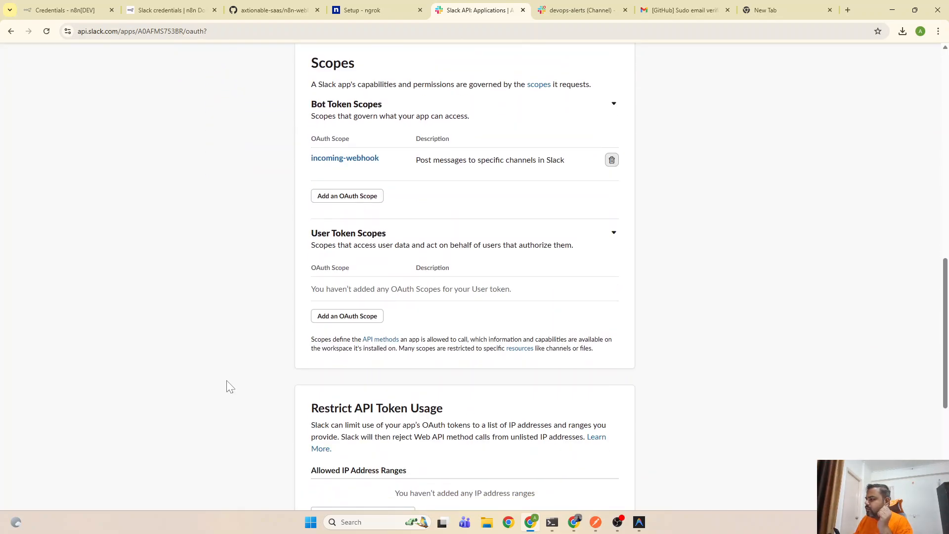
{"action": "scroll", "coordinate": [230, 387], "scroll_direction": "down", "scroll_amount": 6}
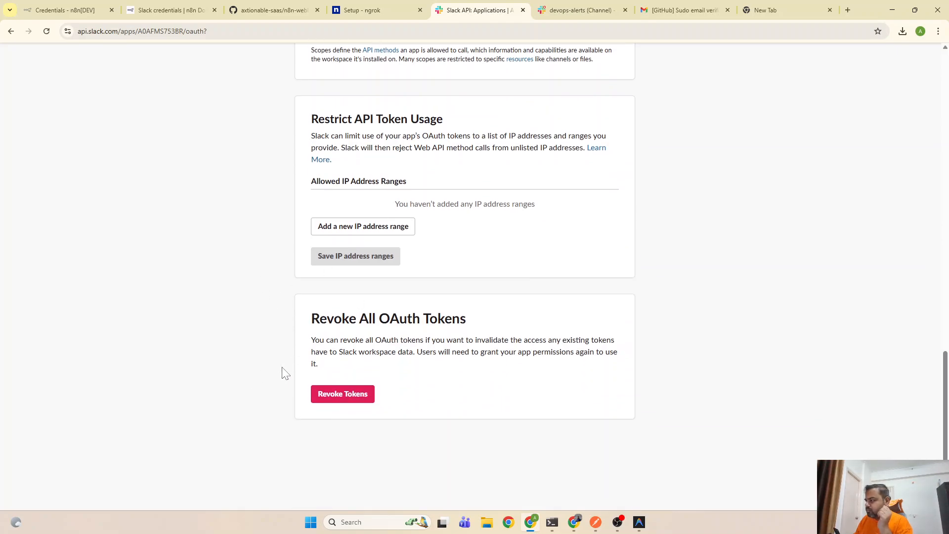
{"action": "scroll", "coordinate": [283, 371], "scroll_direction": "up", "scroll_amount": 4}
{"action": "scroll", "coordinate": [283, 374], "scroll_direction": "up", "scroll_amount": 3}
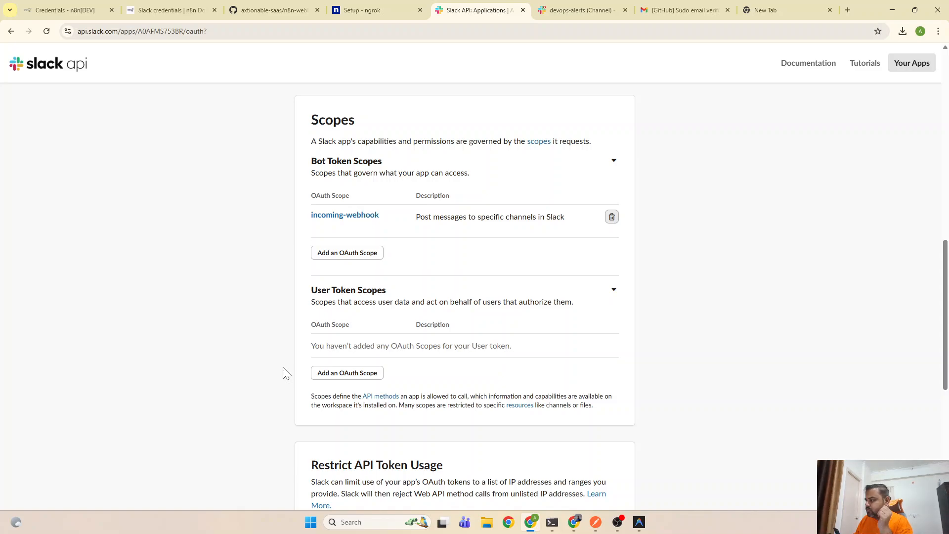
{"action": "scroll", "coordinate": [283, 373], "scroll_direction": "up", "scroll_amount": 3}
{"action": "scroll", "coordinate": [283, 373], "scroll_direction": "up", "scroll_amount": 3}
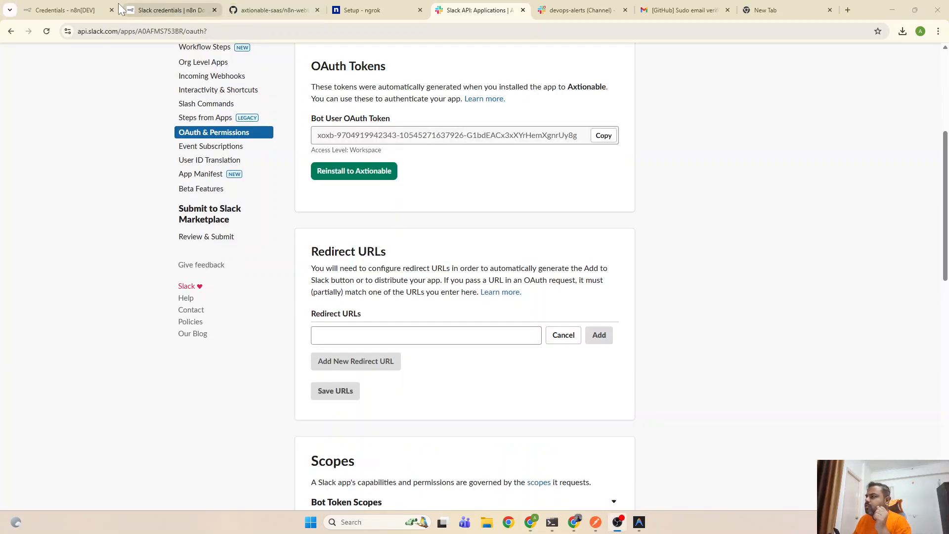
Paste n8n's OAuth callback URL into the Slack app's new redirect URL field
{"action": "left_click", "coordinate": [64, 10]}
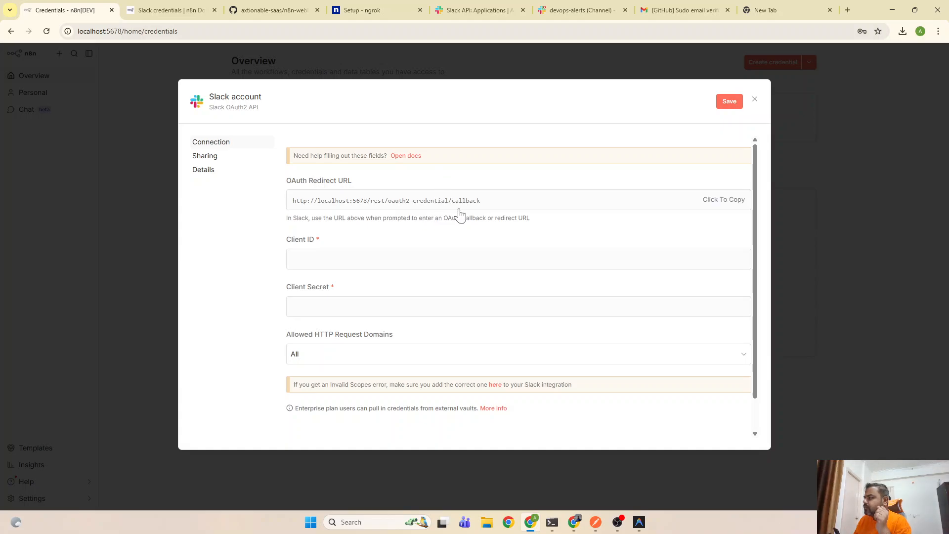
{"action": "left_click", "coordinate": [722, 206]}
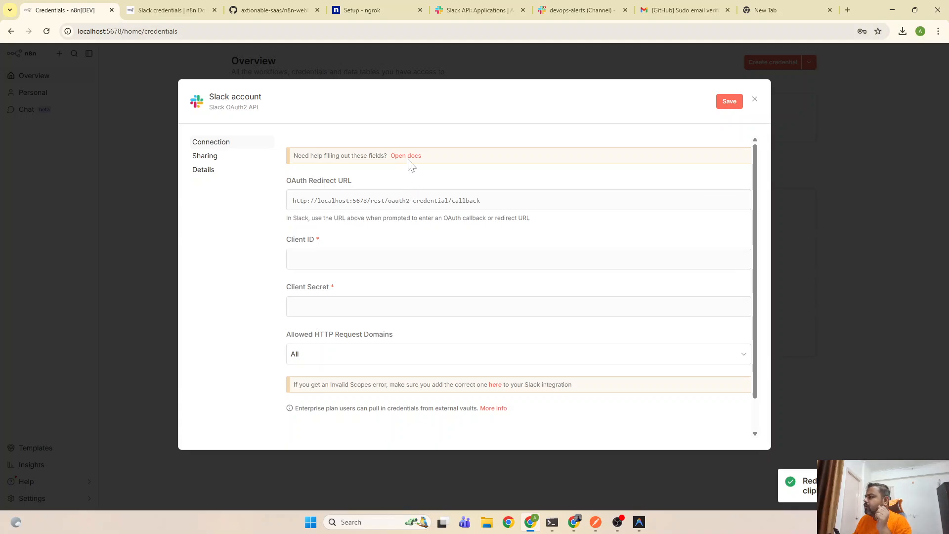
{"action": "left_click", "coordinate": [465, 6]}
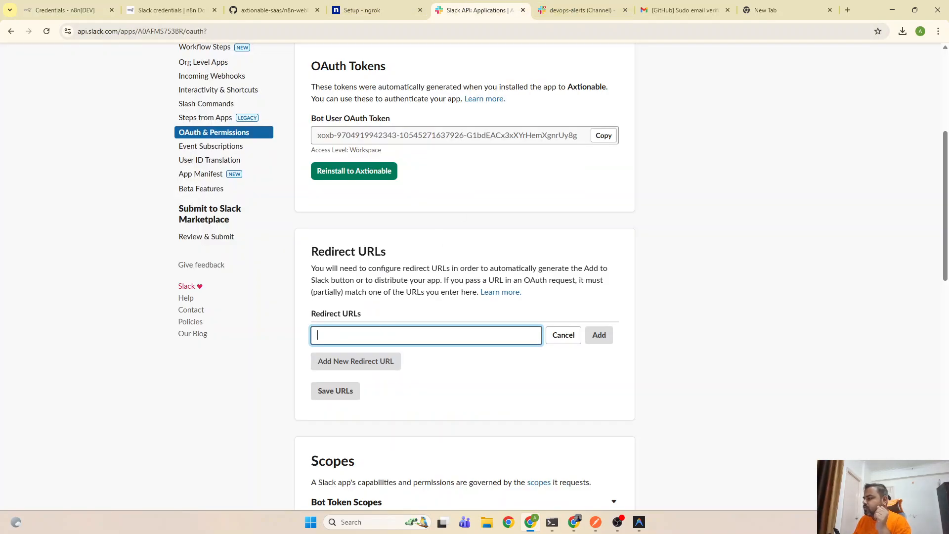
{"action": "key", "text": "ctrl+v"}
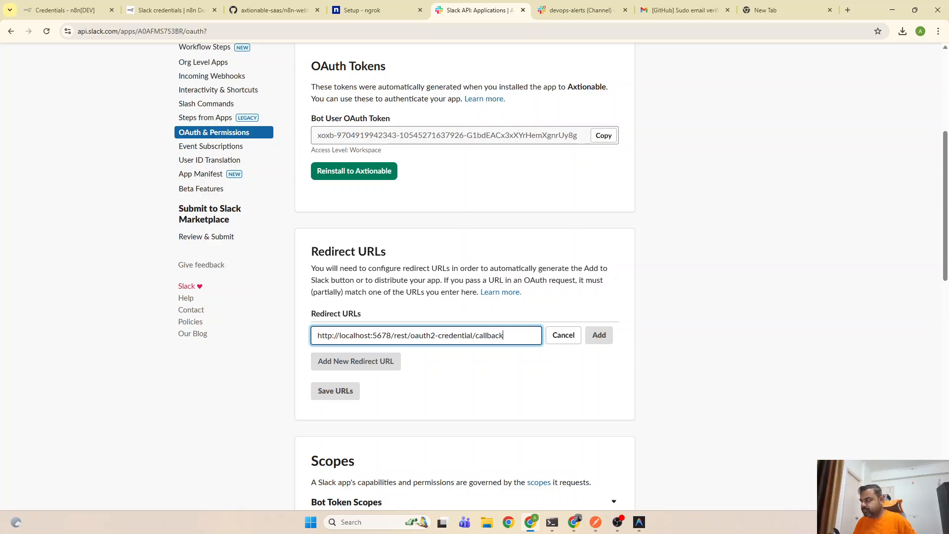
{"action": "left_click", "coordinate": [498, 387]}
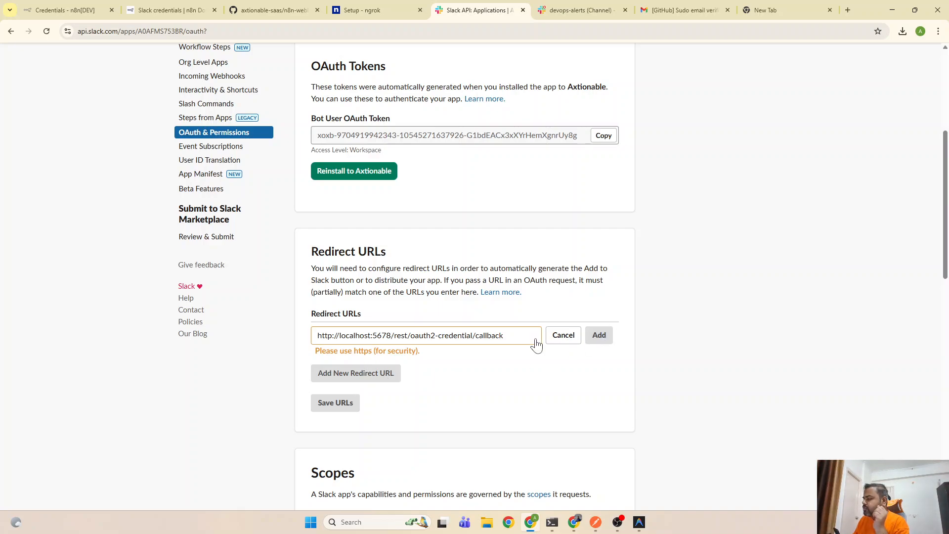
{"action": "left_click", "coordinate": [491, 336]}
{"action": "left_click", "coordinate": [600, 336]}
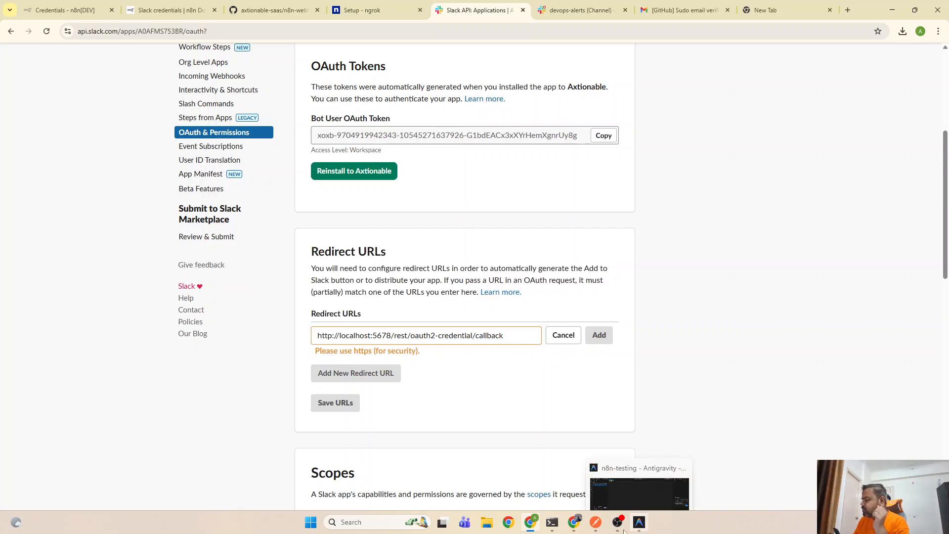
Replace localhost:5678 with the ngrok https forwarding address and add the redirect URL
{"action": "mouse_move", "coordinate": [557, 528]}
{"action": "left_click", "coordinate": [575, 457]}
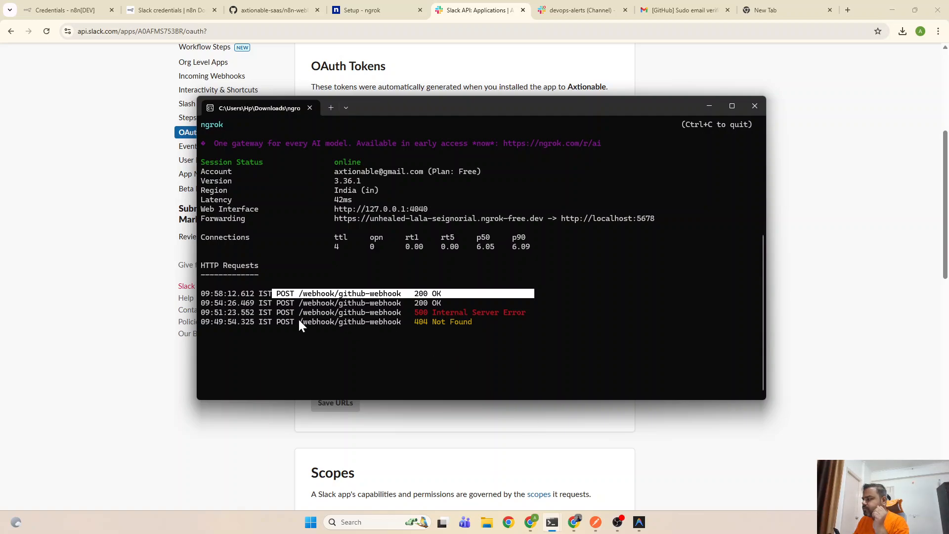
{"action": "left_click_drag", "start_coordinate": [331, 219], "coordinate": [544, 219]}
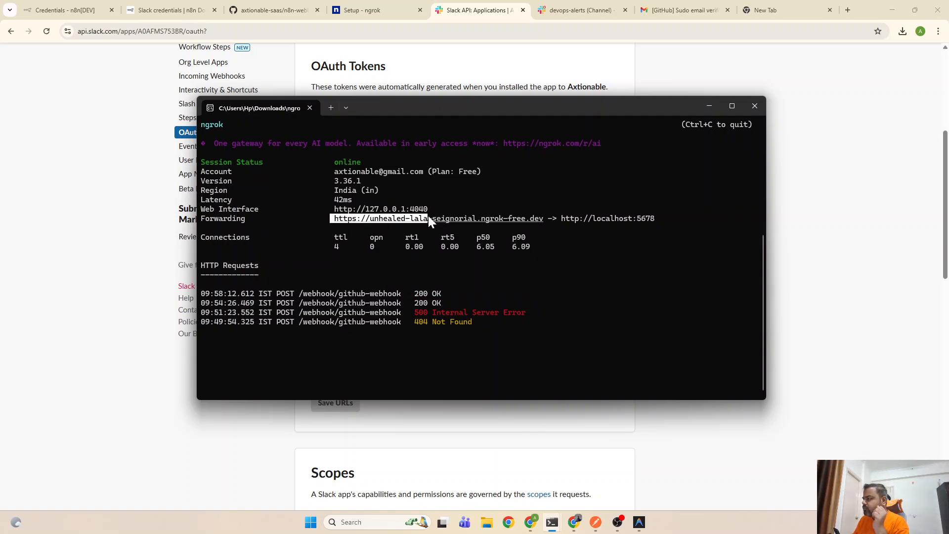
{"action": "left_click_drag", "start_coordinate": [542, 218], "coordinate": [337, 221]}
{"action": "right_click", "coordinate": [343, 218]}
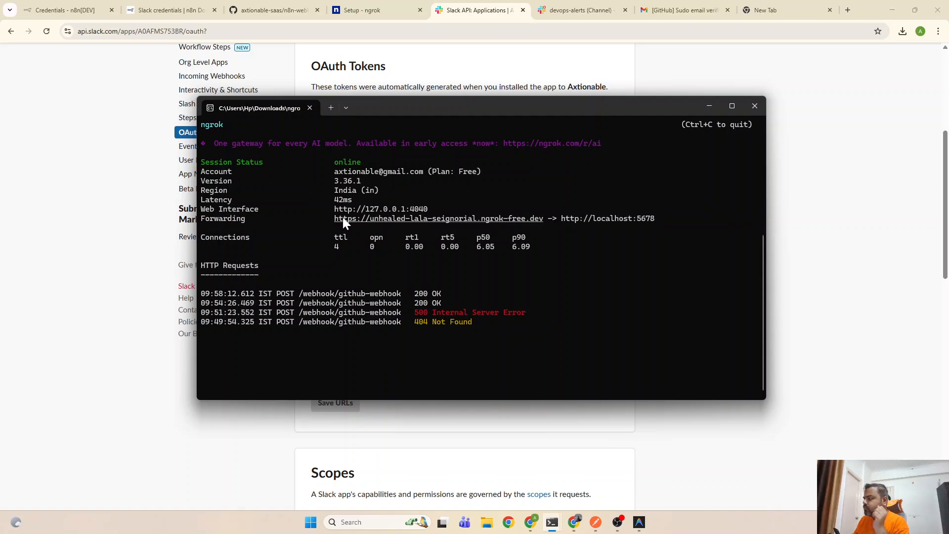
{"action": "left_click", "coordinate": [711, 106]}
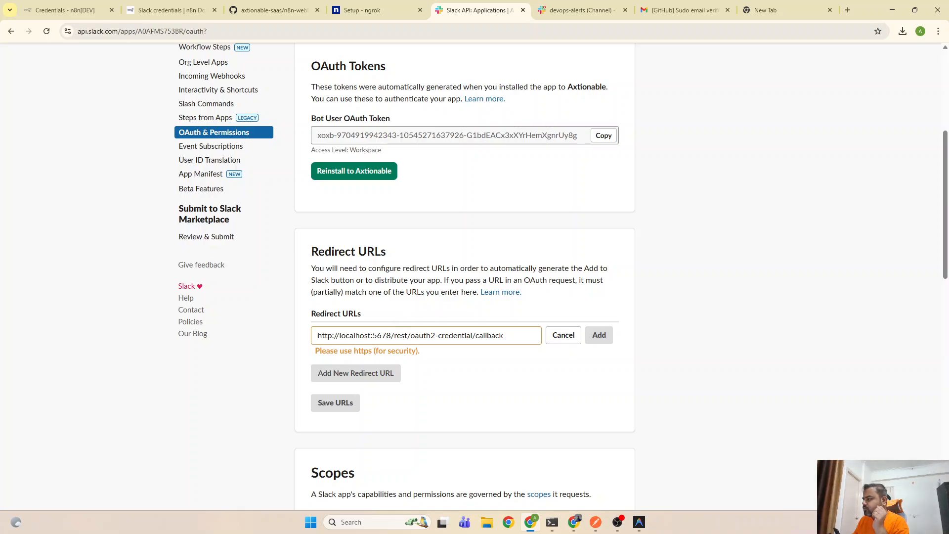
{"action": "left_click_drag", "start_coordinate": [391, 336], "coordinate": [310, 340]}
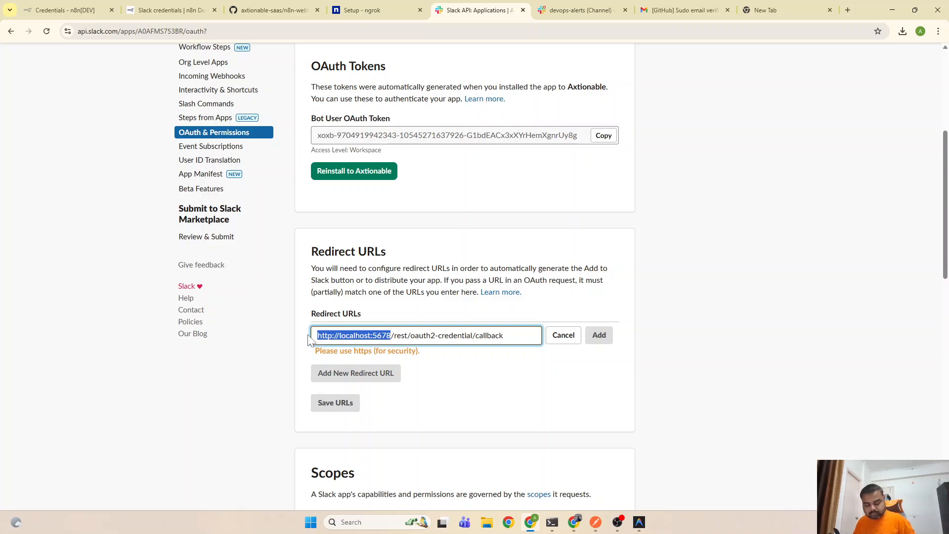
{"action": "type", "text": "https://unhealed-lala-seignorial.ngrok-free.dev"}
{"action": "left_click", "coordinate": [527, 393]}
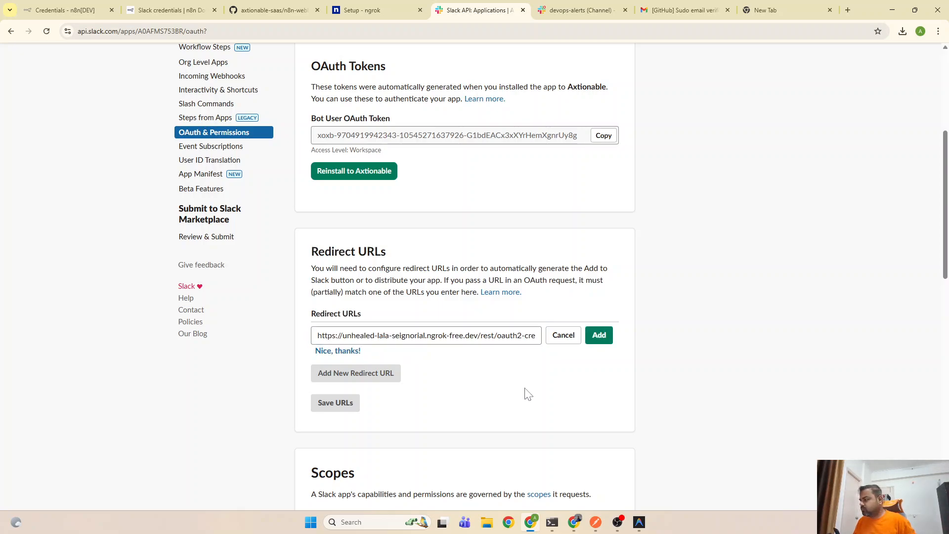
{"action": "left_click", "coordinate": [604, 338]}
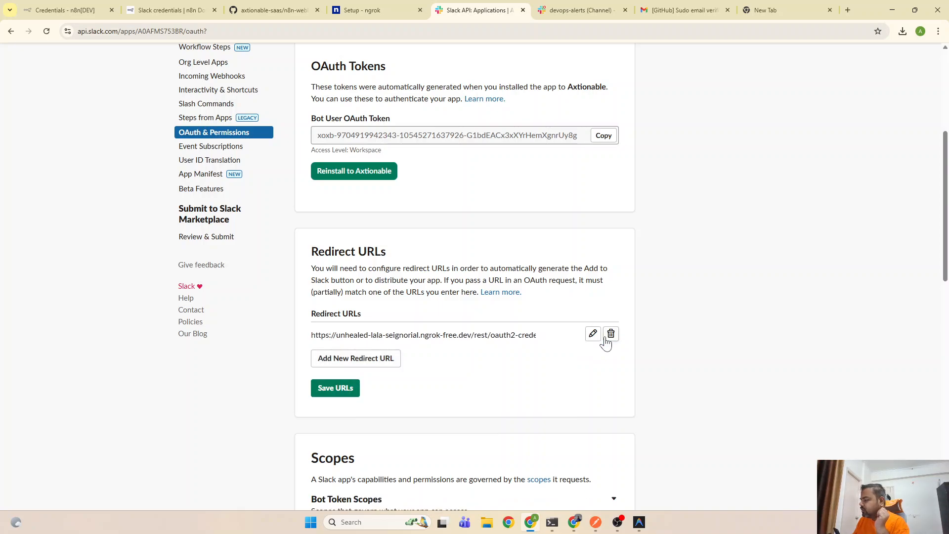
Copy the Slack app's Bot User OAuth Token over to the n8n credential dialog
{"action": "scroll", "coordinate": [397, 335], "scroll_direction": "up", "scroll_amount": 3}
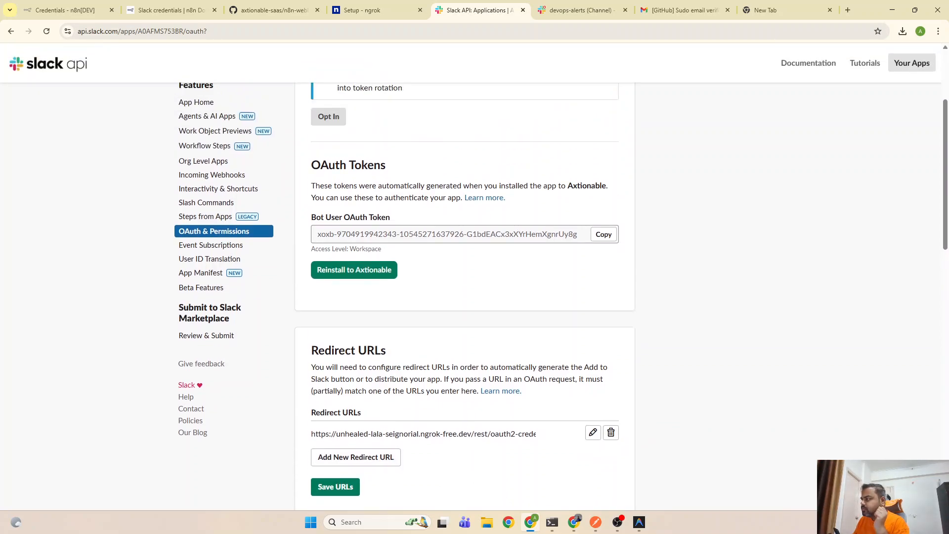
{"action": "left_click", "coordinate": [594, 285]}
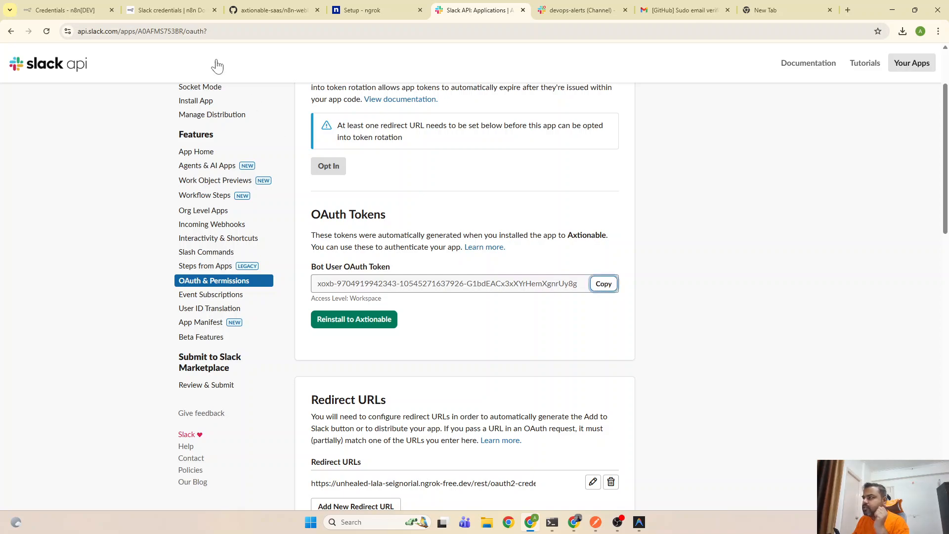
{"action": "left_click", "coordinate": [58, 6]}
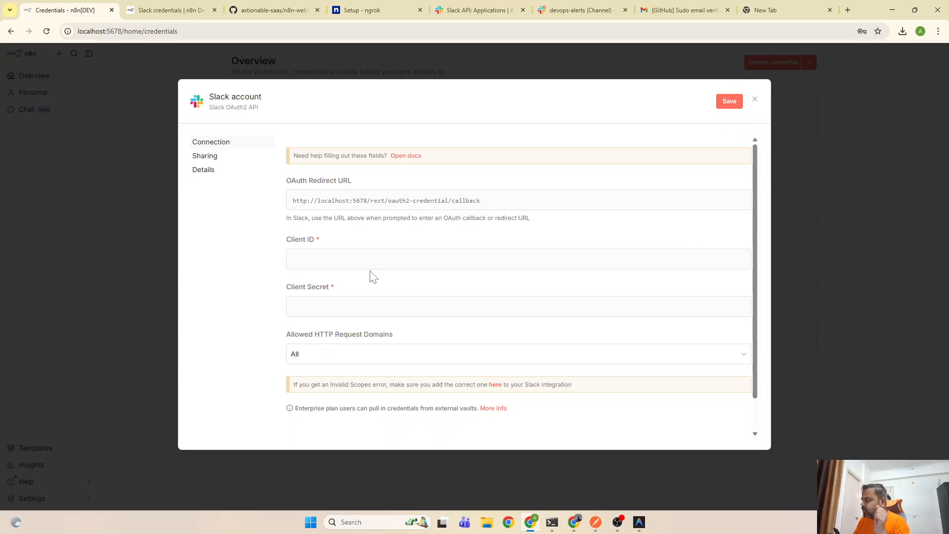
Consult the n8n Slack credentials docs, then scroll through the Slack app's scopes settings
{"action": "left_click", "coordinate": [187, 6]}
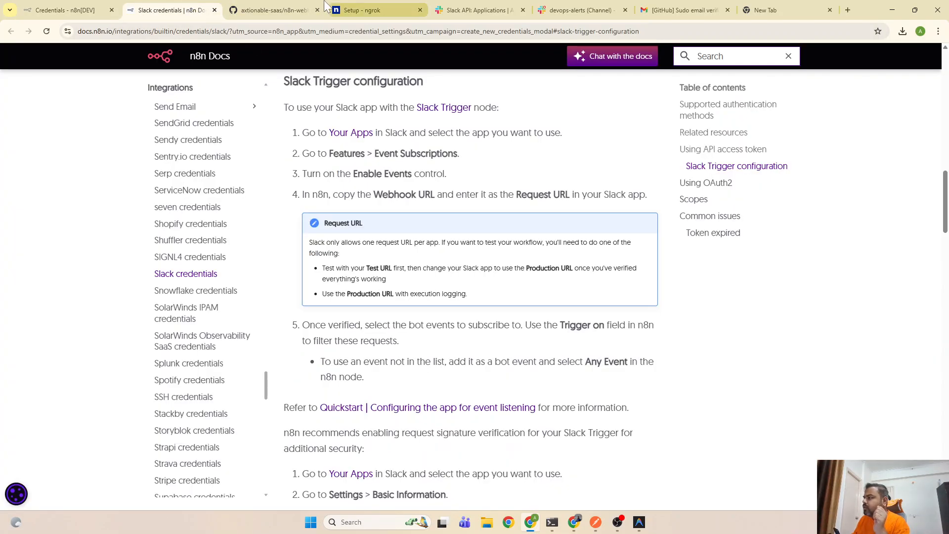
{"action": "left_click", "coordinate": [480, 7]}
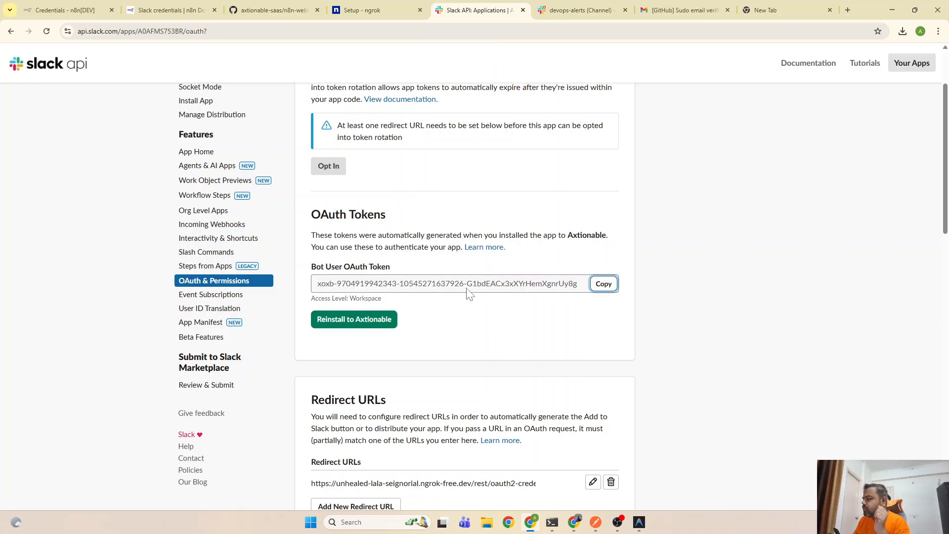
{"action": "scroll", "coordinate": [469, 295], "scroll_direction": "down", "scroll_amount": 3}
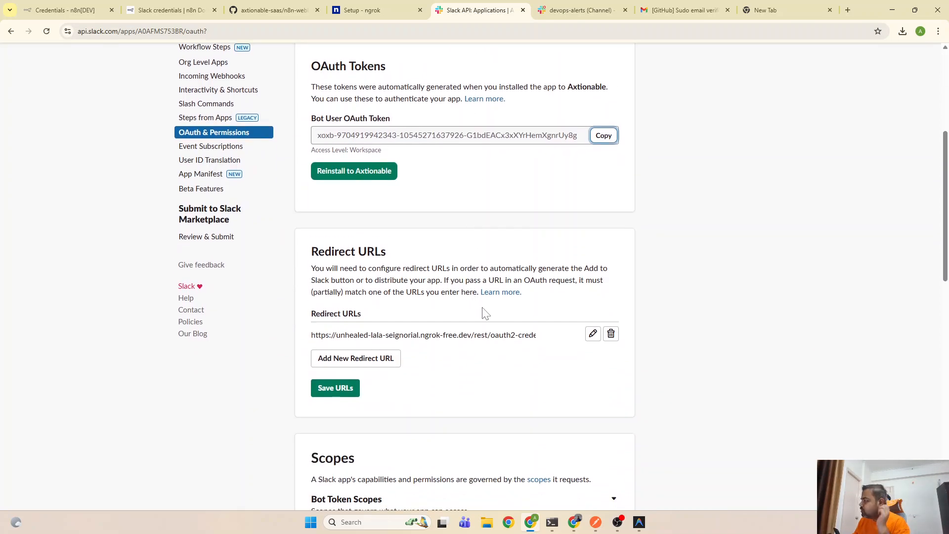
{"action": "scroll", "coordinate": [485, 312], "scroll_direction": "down", "scroll_amount": 5}
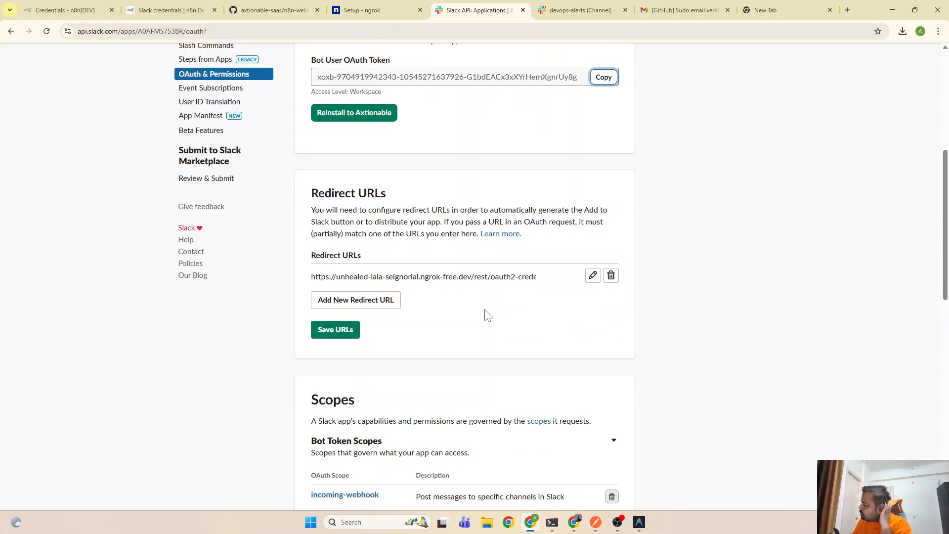
{"action": "scroll", "coordinate": [487, 315], "scroll_direction": "down", "scroll_amount": 3}
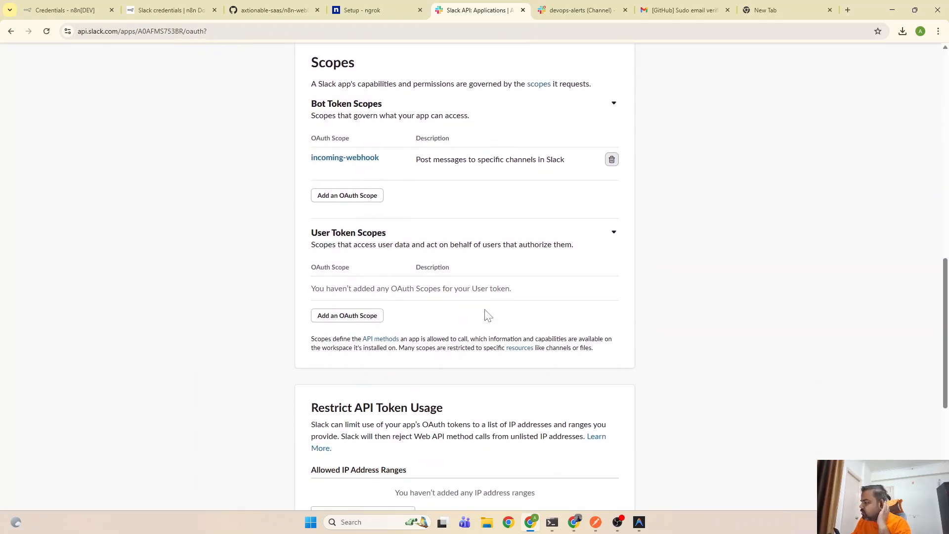
{"action": "scroll", "coordinate": [488, 315], "scroll_direction": "down", "scroll_amount": 4}
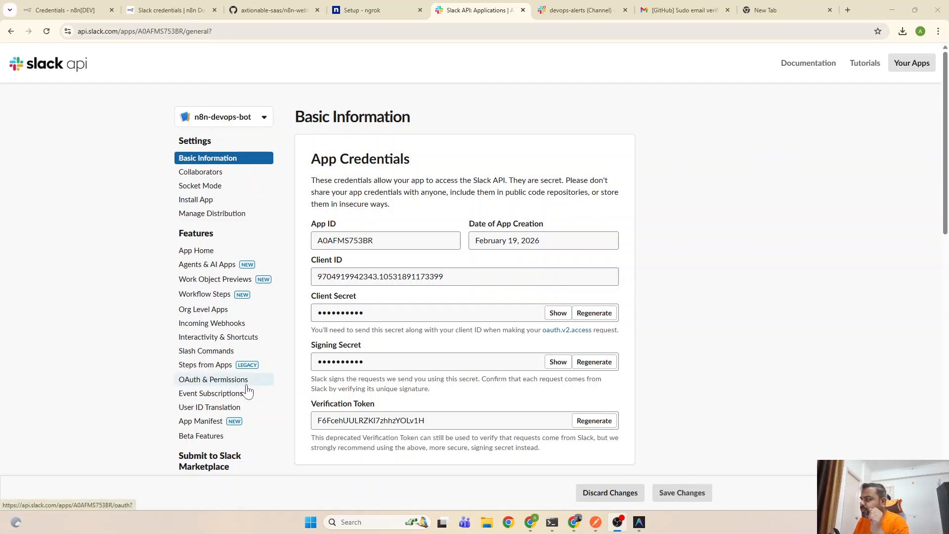
Copy the Slack app's Client ID into n8n's Client ID field
{"action": "left_click_drag", "start_coordinate": [444, 276], "coordinate": [320, 281]}
{"action": "key", "text": "ctrl+c"}
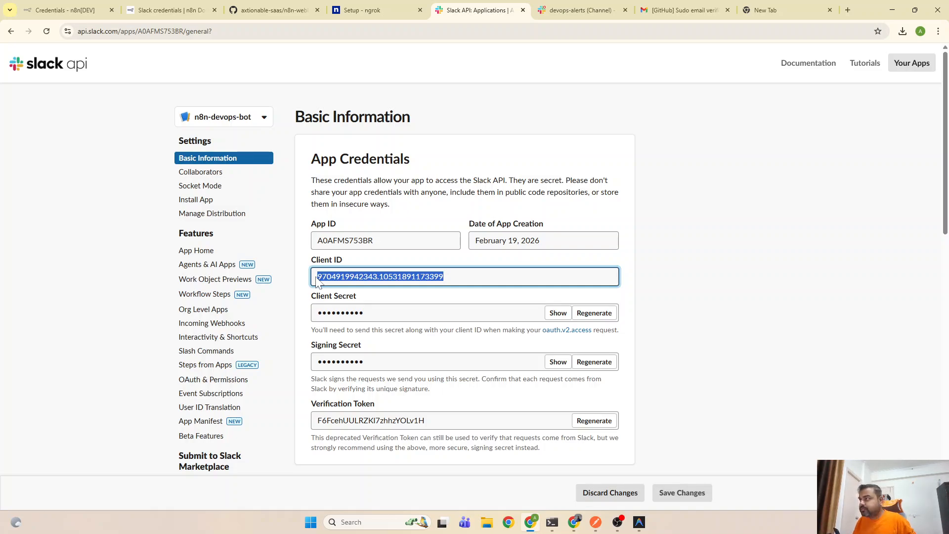
{"action": "left_click", "coordinate": [64, 10]}
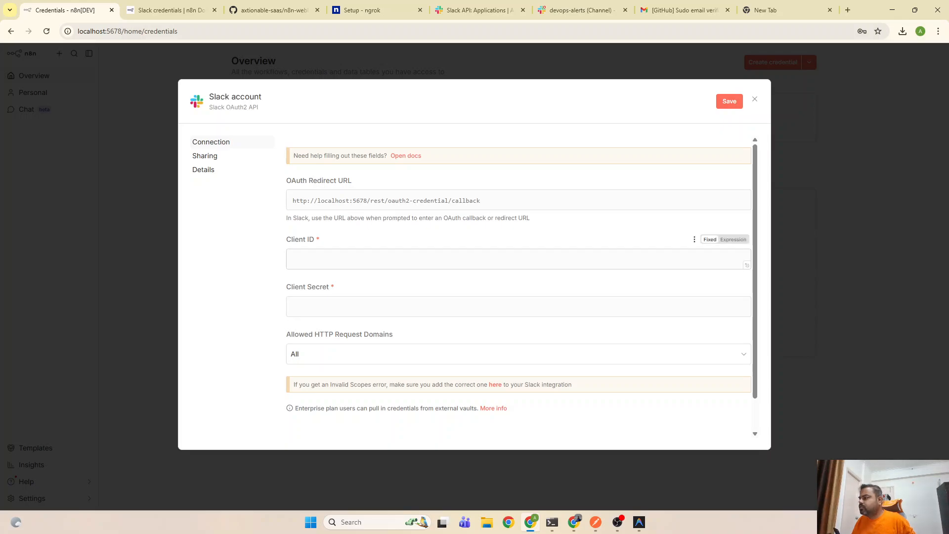
{"action": "left_click", "coordinate": [346, 259]}
{"action": "key", "text": "ctrl+v"}
{"action": "double_click", "coordinate": [347, 259]}
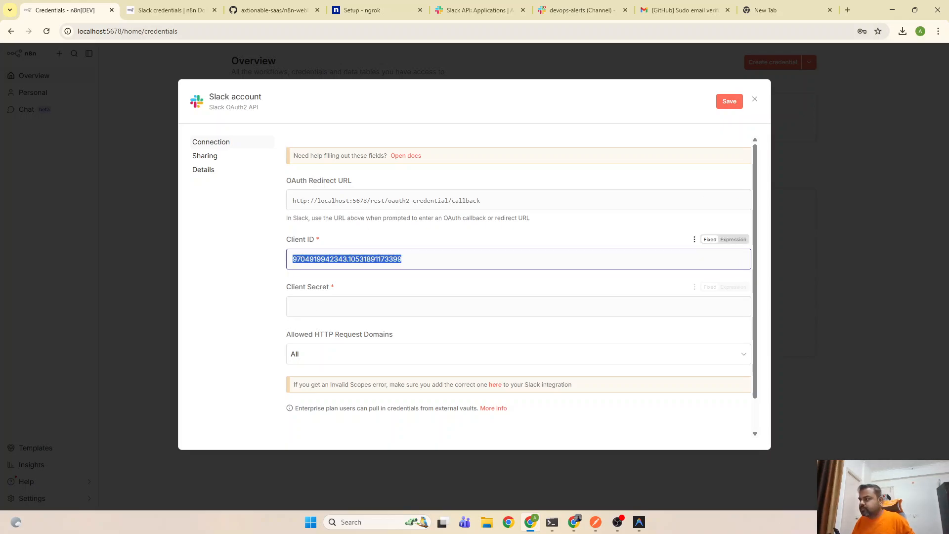
{"action": "left_click", "coordinate": [325, 321]}
{"action": "left_click", "coordinate": [327, 308]}
Reveal the Slack app's Client Secret and paste it into n8n's Client Secret field
{"action": "left_click", "coordinate": [168, 10]}
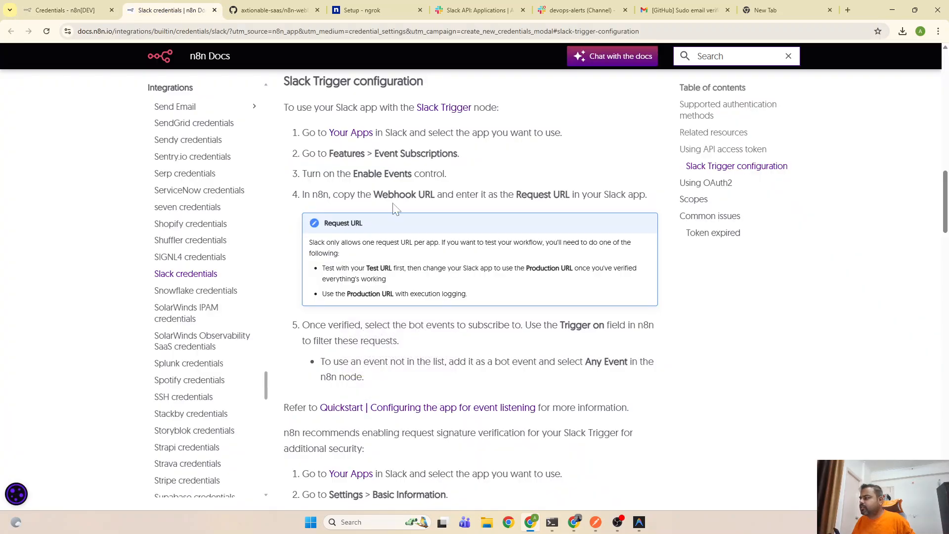
{"action": "left_click", "coordinate": [579, 10]}
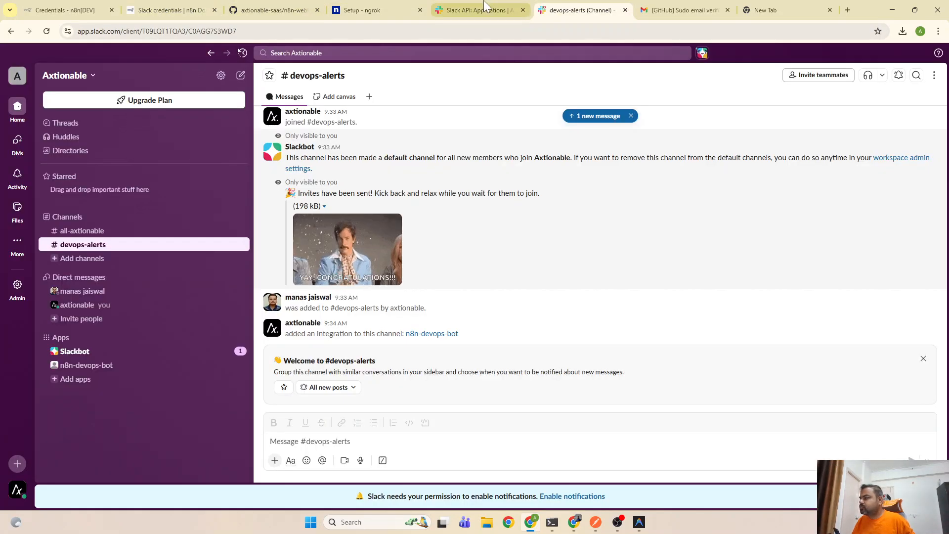
{"action": "left_click", "coordinate": [475, 9]}
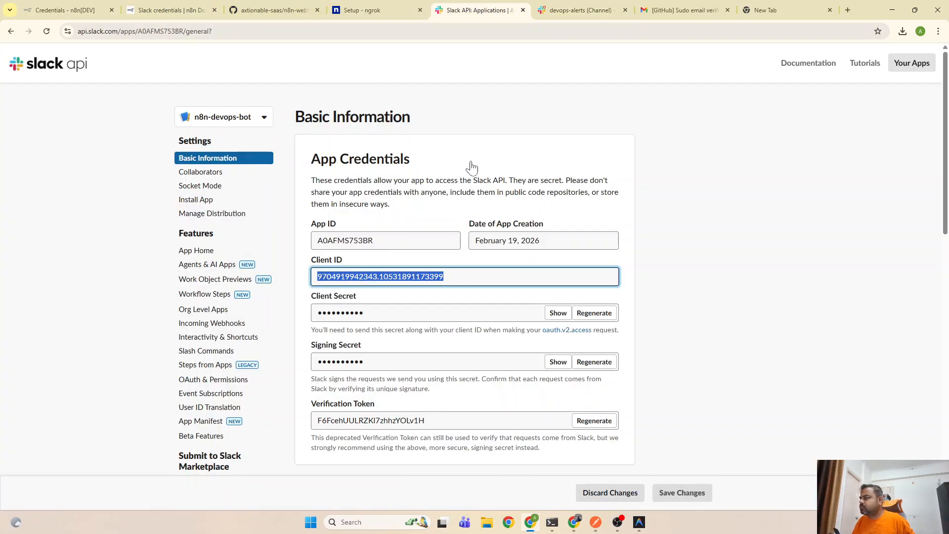
{"action": "left_click", "coordinate": [559, 314]}
{"action": "left_click_drag", "start_coordinate": [476, 315], "coordinate": [297, 305]}
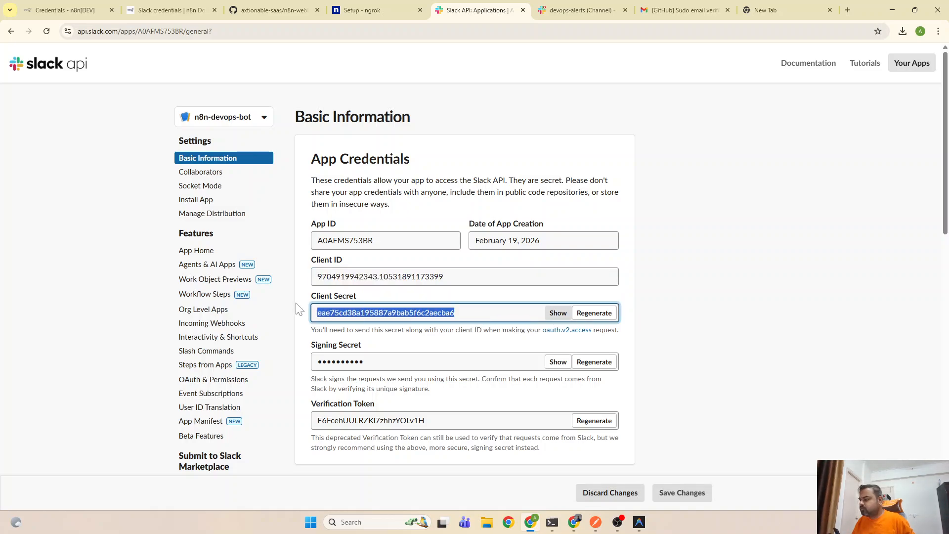
{"action": "left_click", "coordinate": [525, 212]}
{"action": "left_click", "coordinate": [64, 10]}
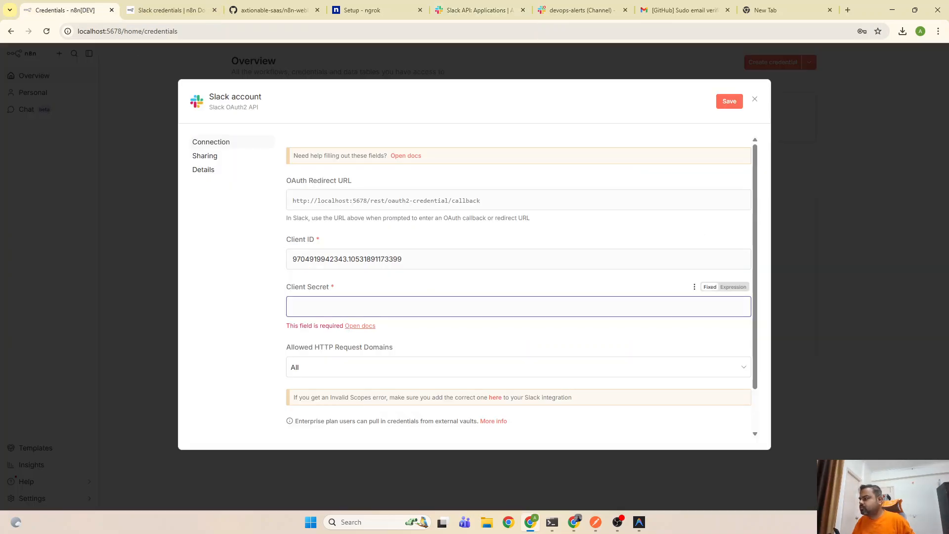
{"action": "key", "text": "ctrl+v"}
{"action": "left_click", "coordinate": [236, 336]}
{"action": "scroll", "coordinate": [375, 366], "scroll_direction": "down", "scroll_amount": 2}
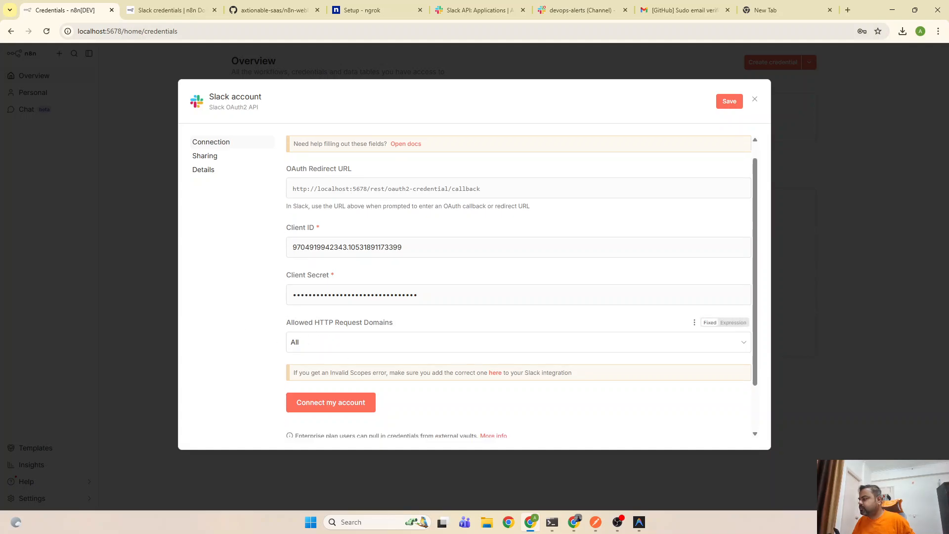
Save and connect the credential, then return to n8n-devops-bot after the redirect_uri error
{"action": "left_click", "coordinate": [346, 340]}
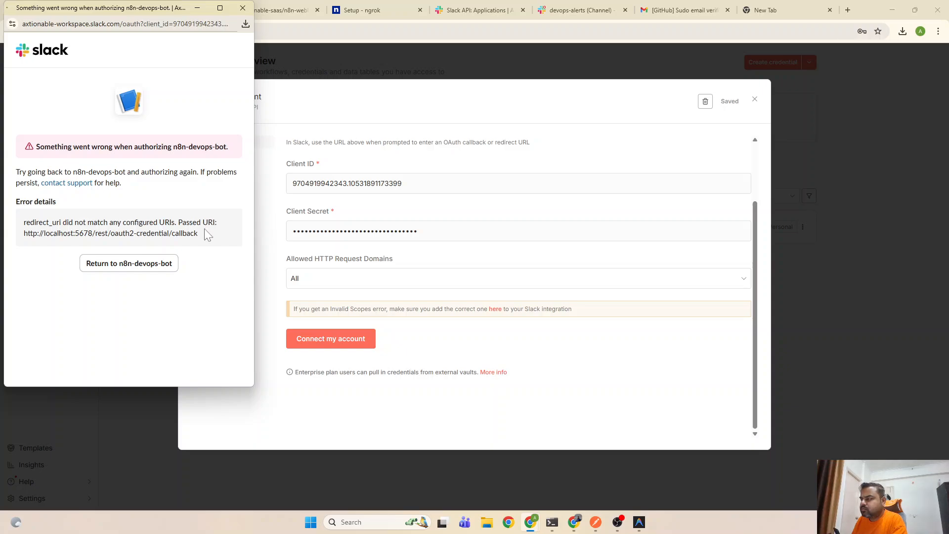
{"action": "left_click", "coordinate": [128, 265]}
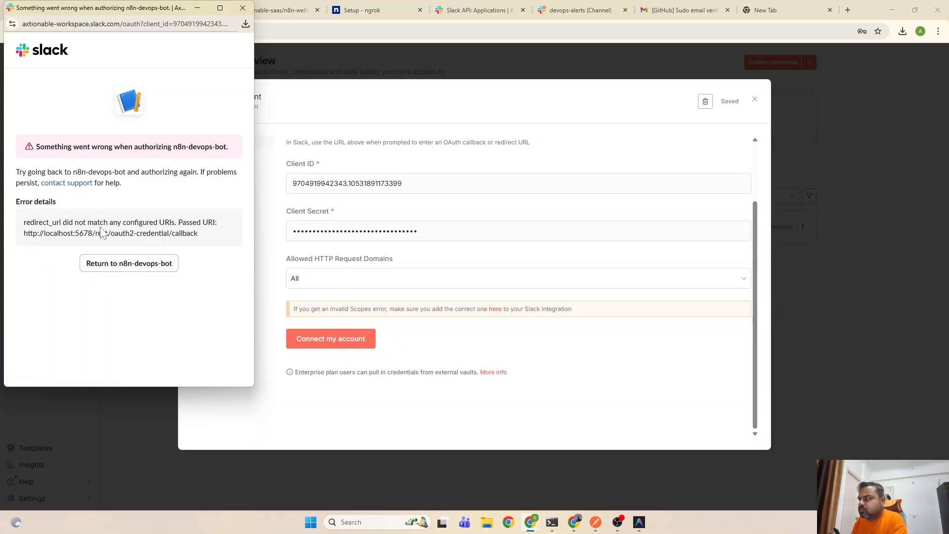
{"action": "left_click", "coordinate": [104, 273]}
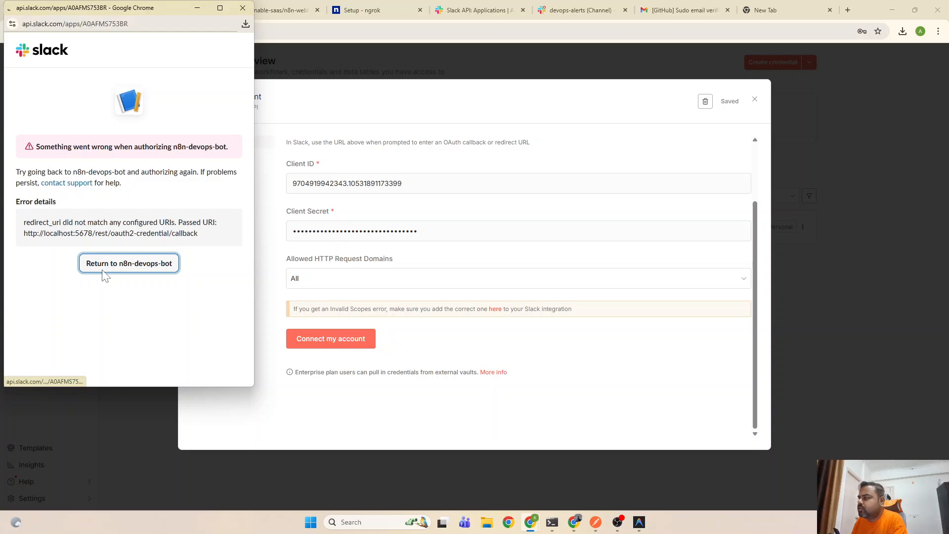
Maximize the Slack app window and start a new redirect URL under OAuth & Permissions
{"action": "scroll", "coordinate": [147, 246], "scroll_direction": "down", "scroll_amount": 1}
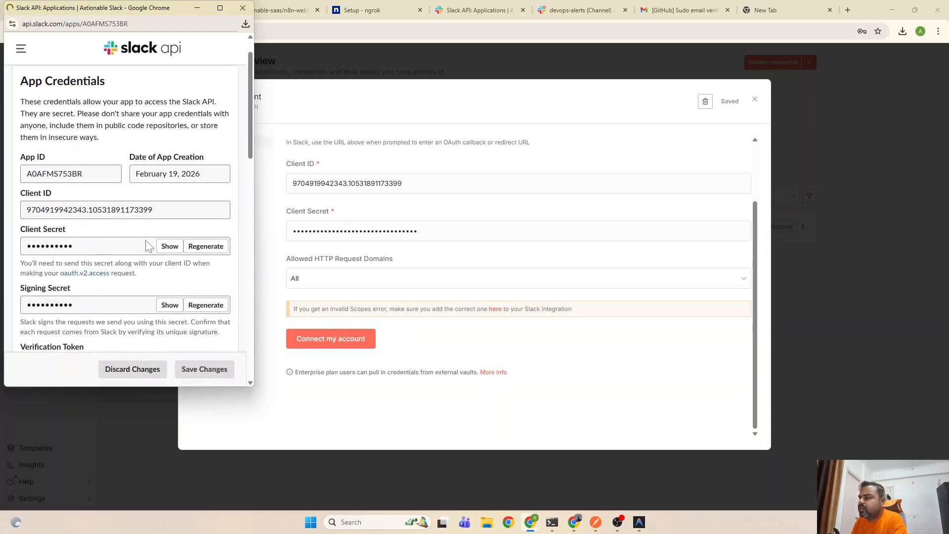
{"action": "scroll", "coordinate": [147, 246], "scroll_direction": "down", "scroll_amount": 10}
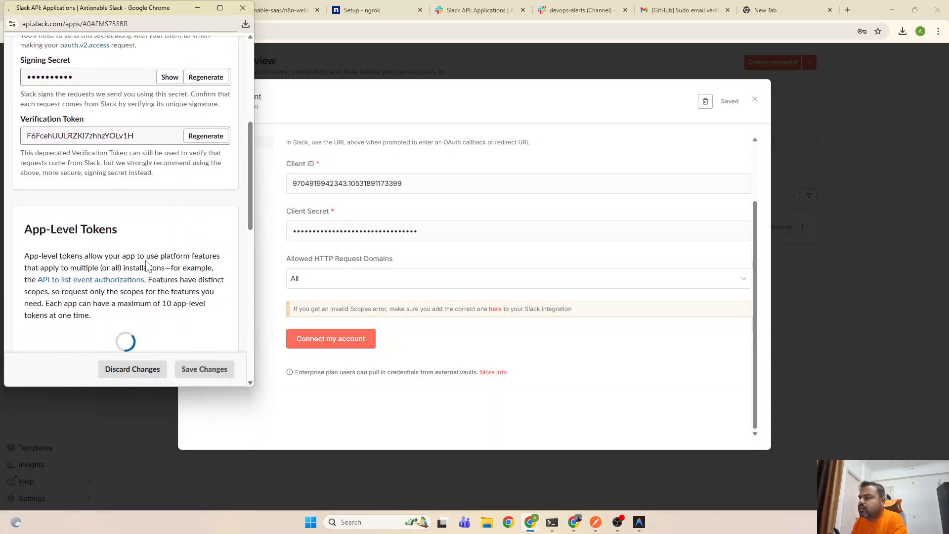
{"action": "left_click", "coordinate": [221, 7]}
{"action": "scroll", "coordinate": [343, 233], "scroll_direction": "up", "scroll_amount": 5}
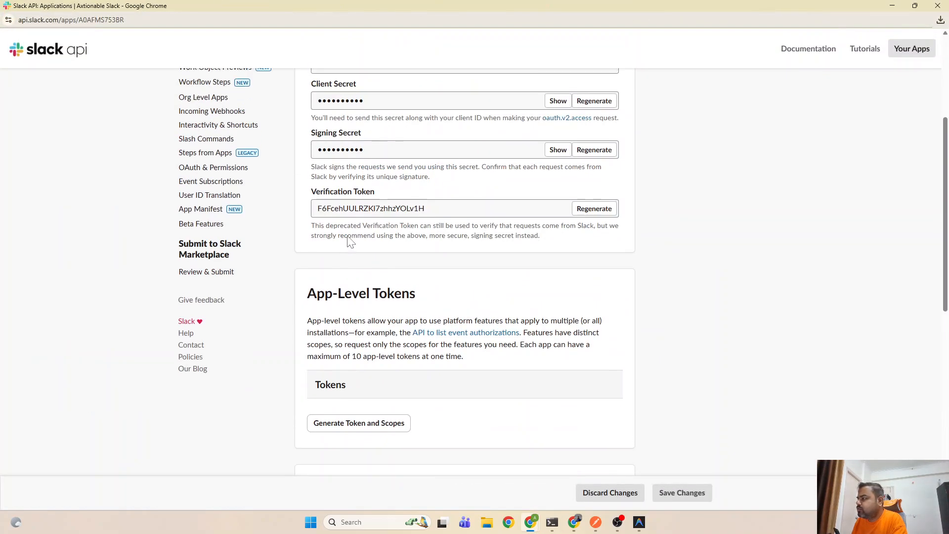
{"action": "scroll", "coordinate": [350, 241], "scroll_direction": "up", "scroll_amount": 4}
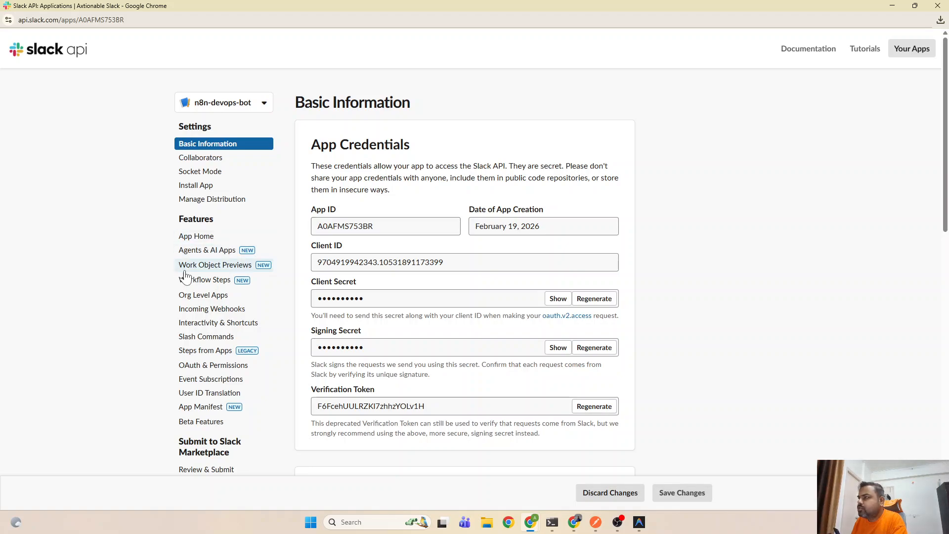
{"action": "scroll", "coordinate": [186, 277], "scroll_direction": "down", "scroll_amount": 3}
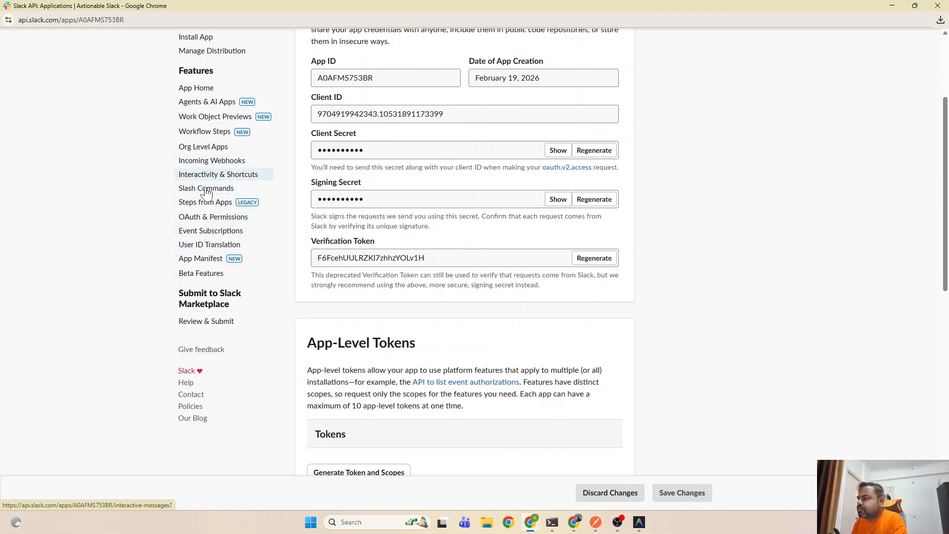
{"action": "left_click", "coordinate": [212, 217]}
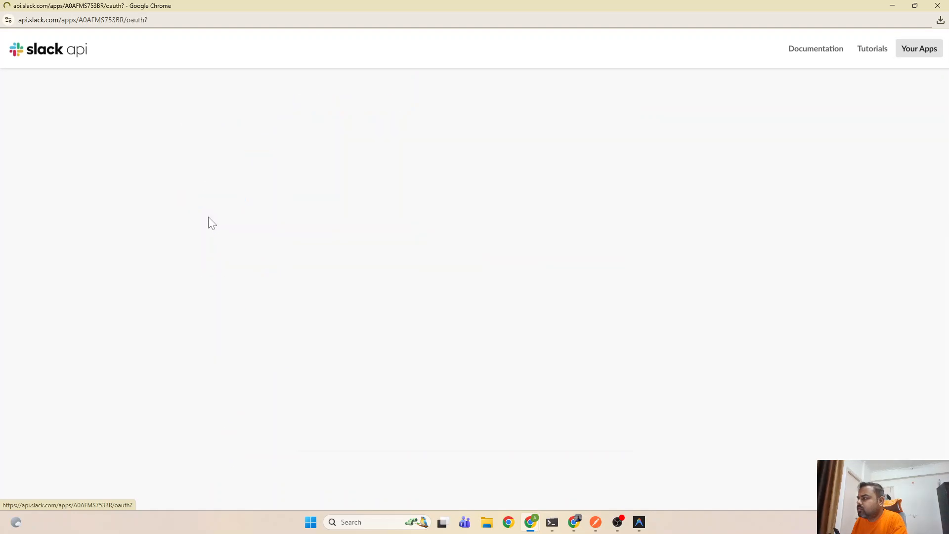
{"action": "scroll", "coordinate": [459, 311], "scroll_direction": "down", "scroll_amount": 3}
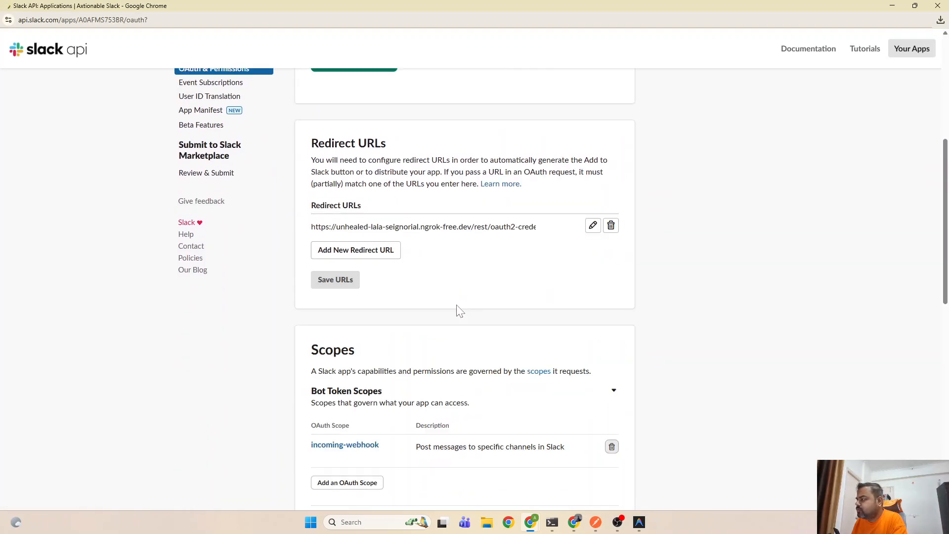
{"action": "left_click", "coordinate": [386, 249]}
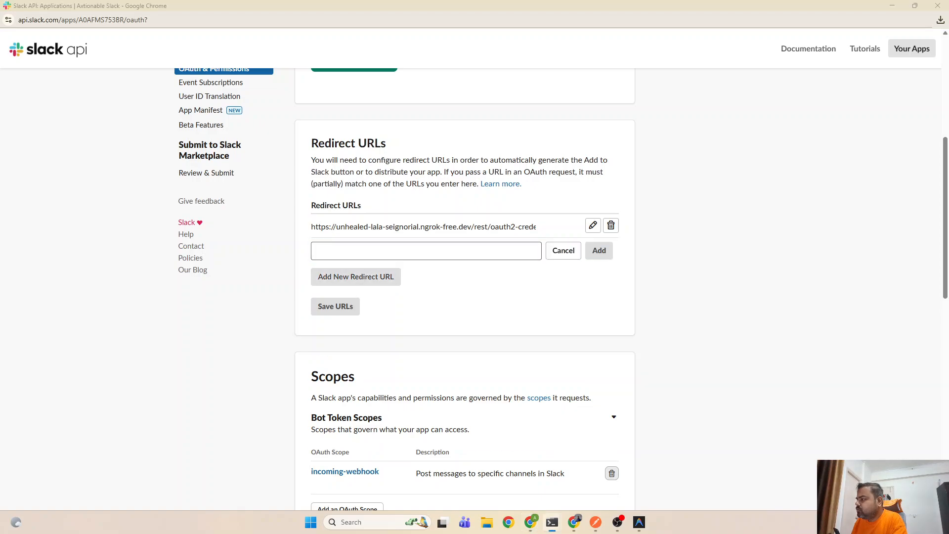
{"action": "left_click", "coordinate": [596, 522]}
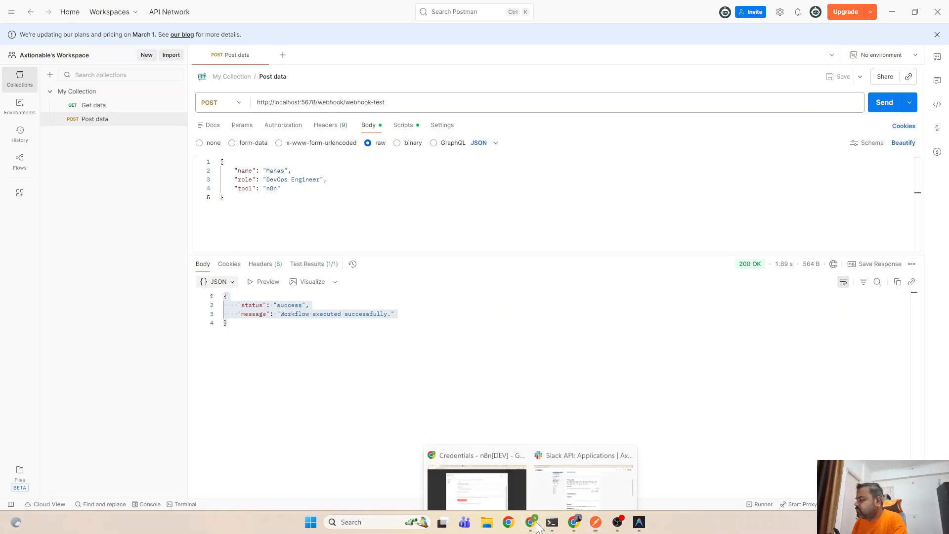
{"action": "left_click", "coordinate": [577, 475]}
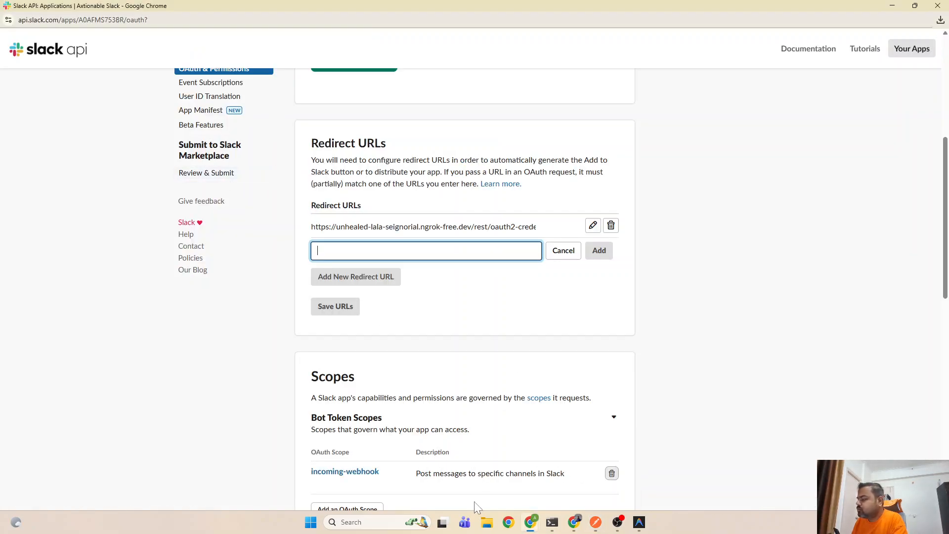
{"action": "mouse_move", "coordinate": [530, 525]}
{"action": "left_click", "coordinate": [478, 470]}
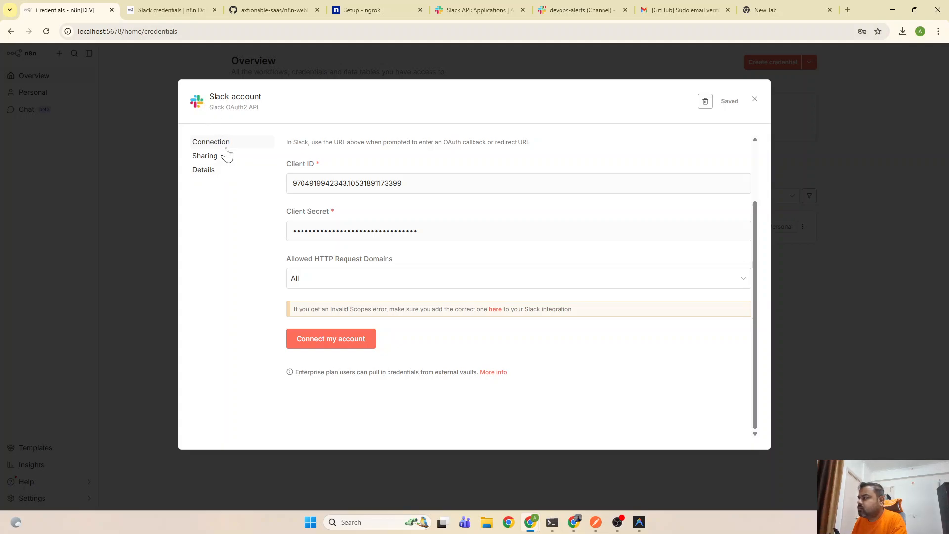
{"action": "scroll", "coordinate": [390, 209], "scroll_direction": "up", "scroll_amount": 2}
{"action": "left_click", "coordinate": [475, 203]}
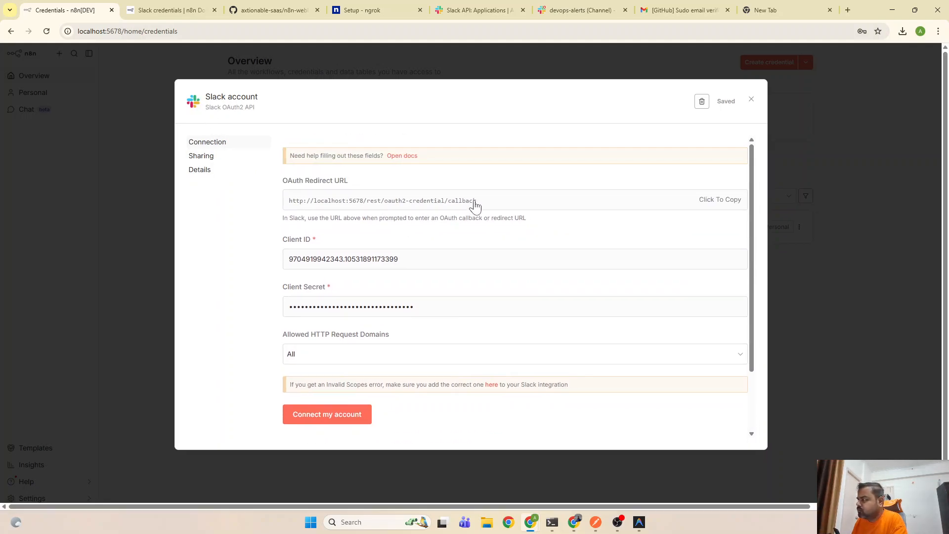
{"action": "mouse_move", "coordinate": [531, 523]}
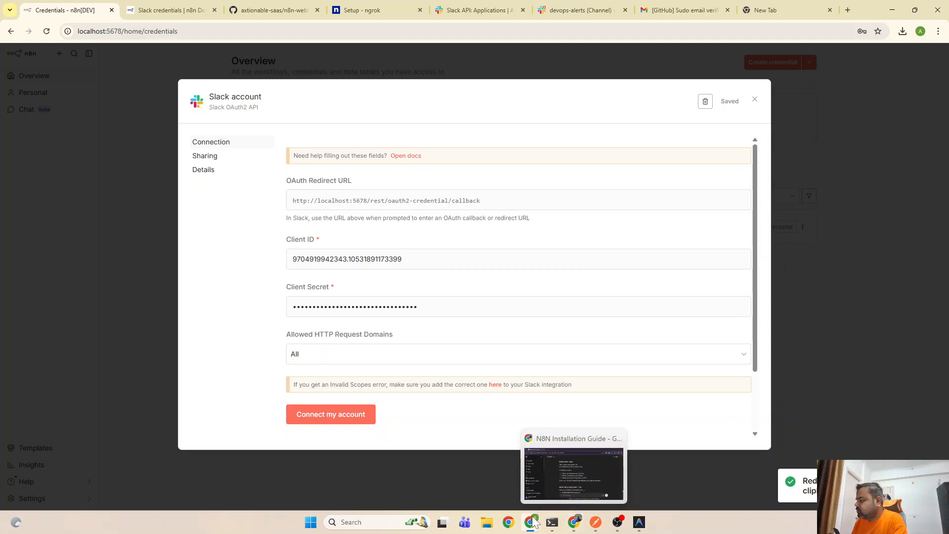
{"action": "left_click", "coordinate": [584, 474]}
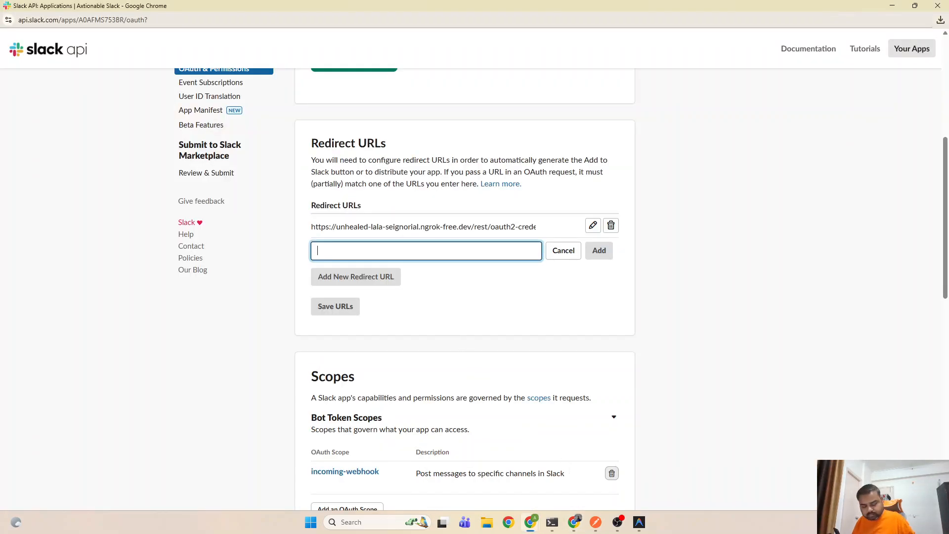
{"action": "key", "text": "ctrl+v"}
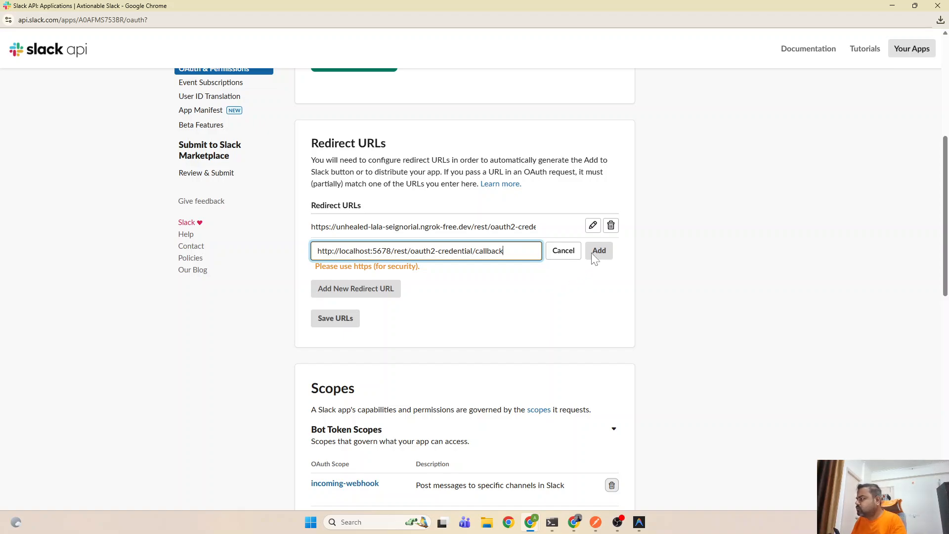
Try adding the localhost redirect URL, re-editing it after the use-https warning
{"action": "left_click", "coordinate": [598, 251]}
{"action": "left_click", "coordinate": [501, 251]}
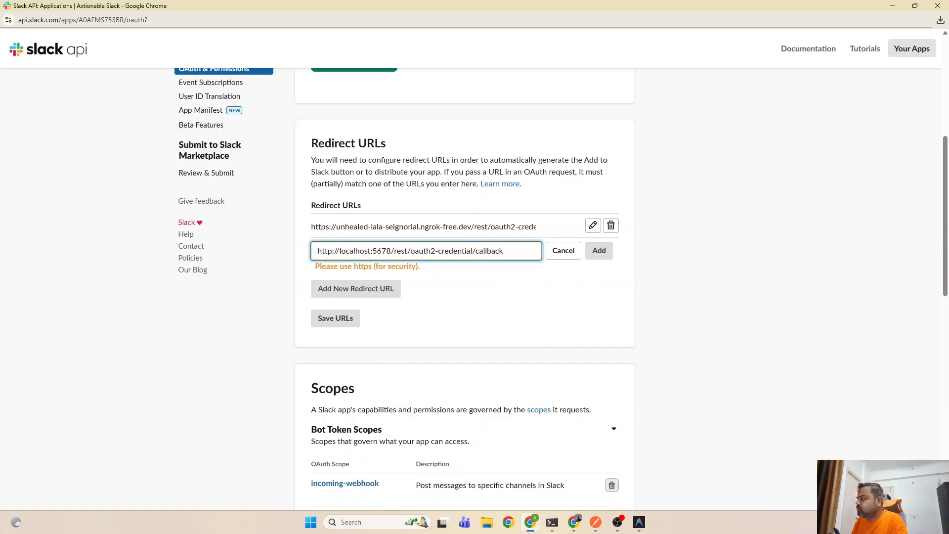
{"action": "left_click_drag", "start_coordinate": [503, 251], "coordinate": [328, 251]}
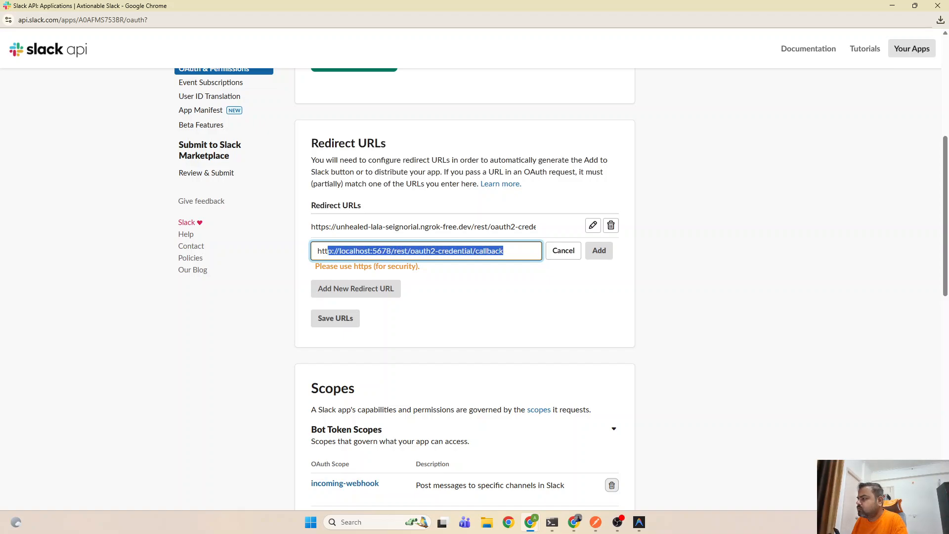
{"action": "left_click", "coordinate": [604, 255]}
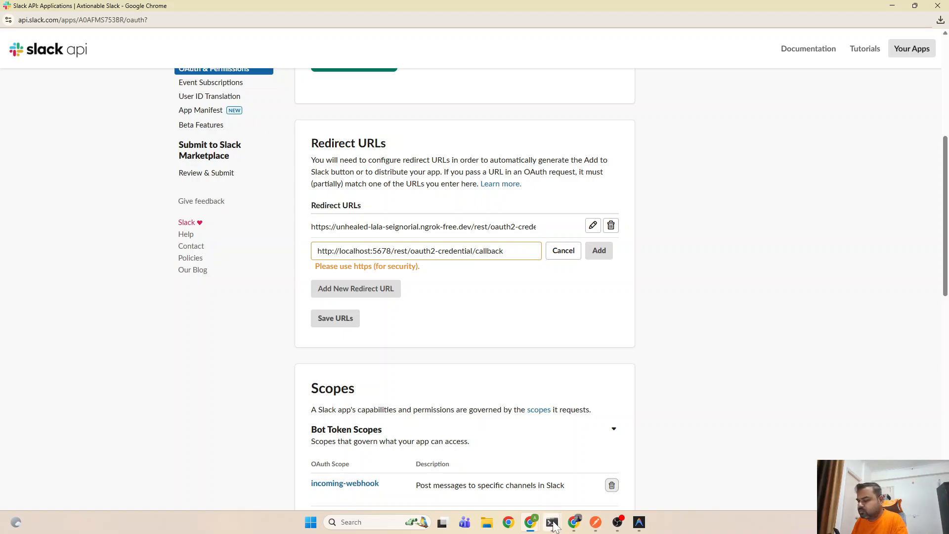
{"action": "mouse_move", "coordinate": [554, 526]}
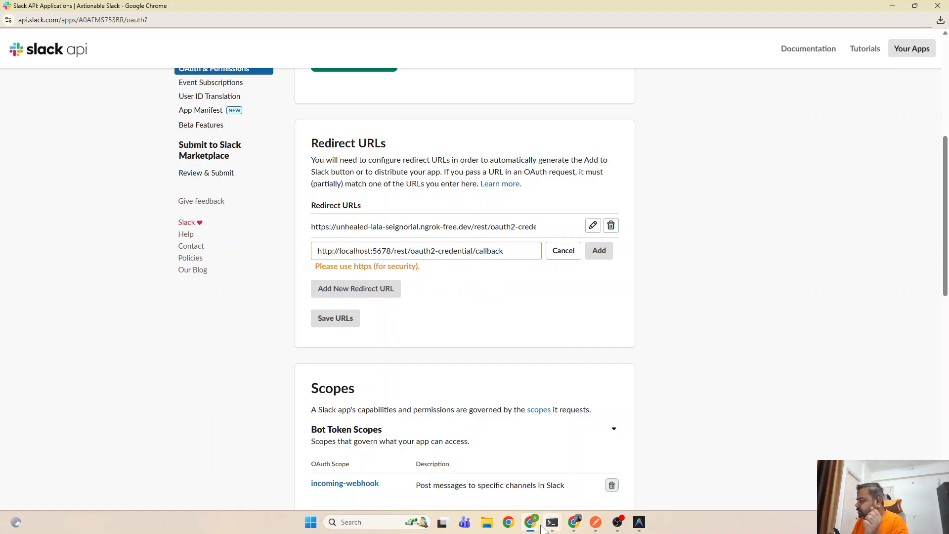
Review the Slack credential's settings and retry connecting the Slack account
{"action": "left_click", "coordinate": [500, 480]}
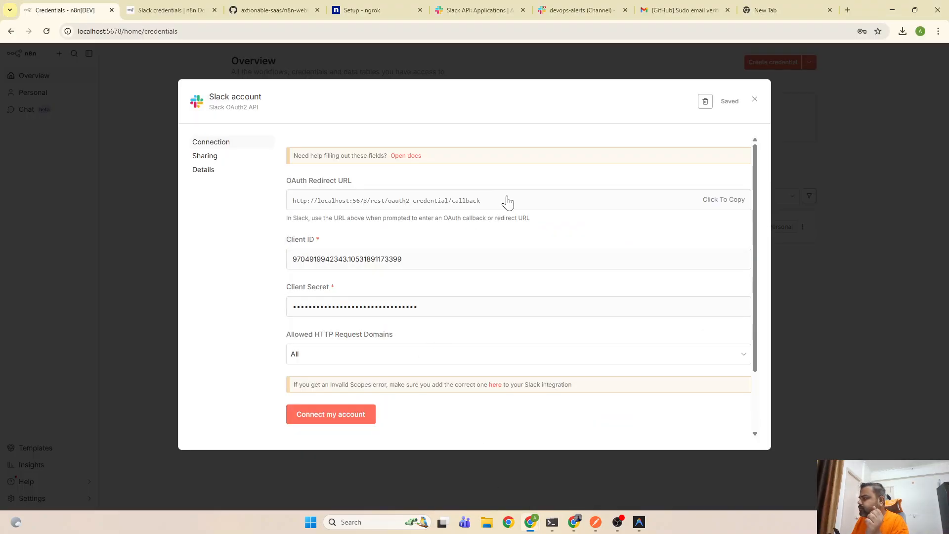
{"action": "left_click", "coordinate": [204, 157]}
{"action": "left_click", "coordinate": [202, 173]}
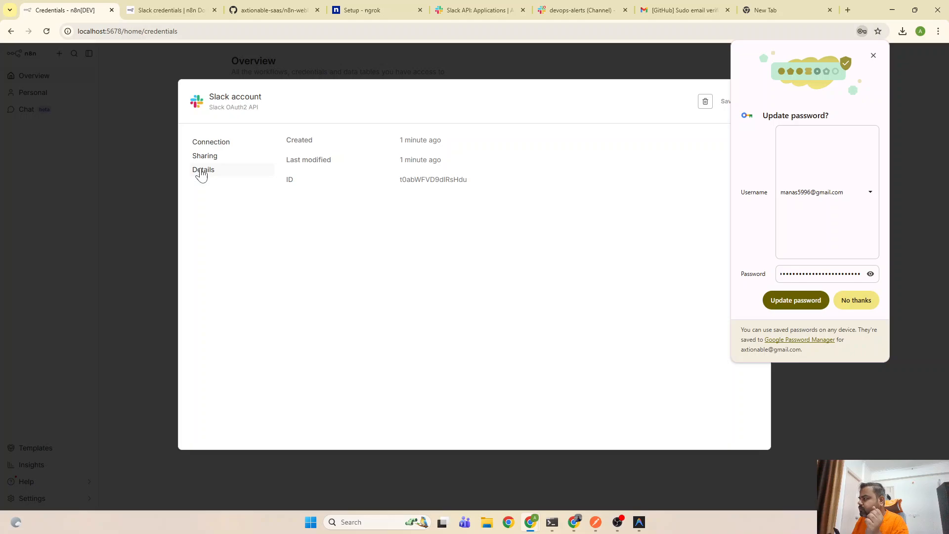
{"action": "left_click", "coordinate": [204, 144]}
{"action": "left_click", "coordinate": [857, 306]}
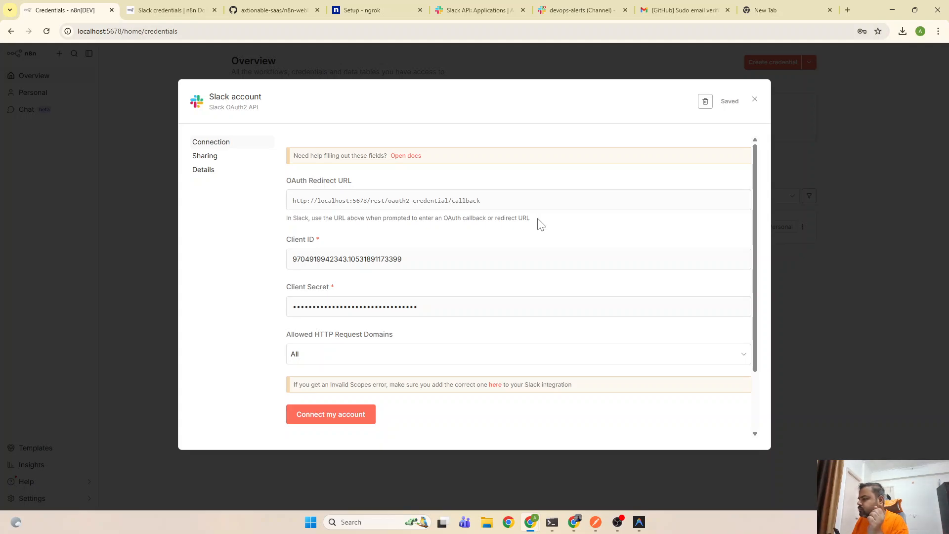
{"action": "left_click", "coordinate": [337, 418]}
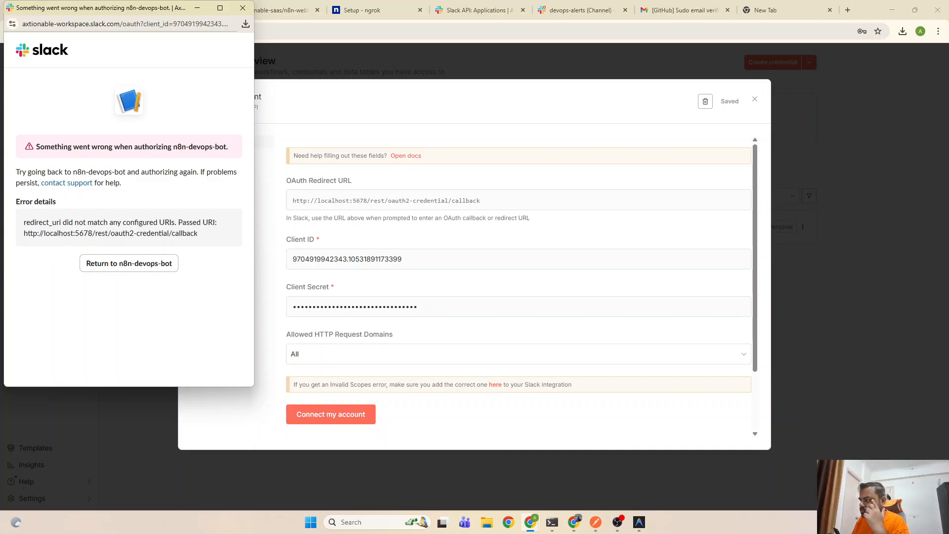
Dismiss the OAuth error popup and close the Slack credential without connecting
{"action": "left_click", "coordinate": [242, 8]}
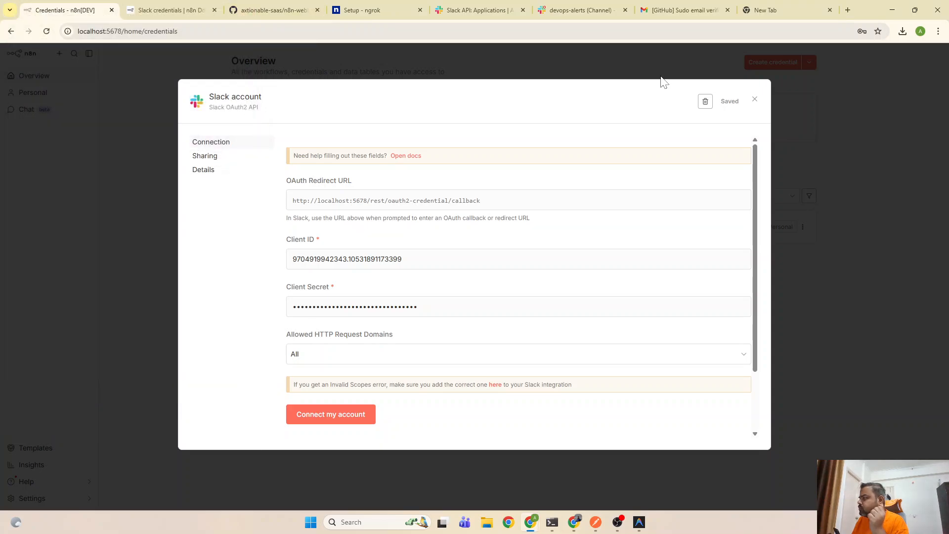
{"action": "left_click", "coordinate": [754, 101]}
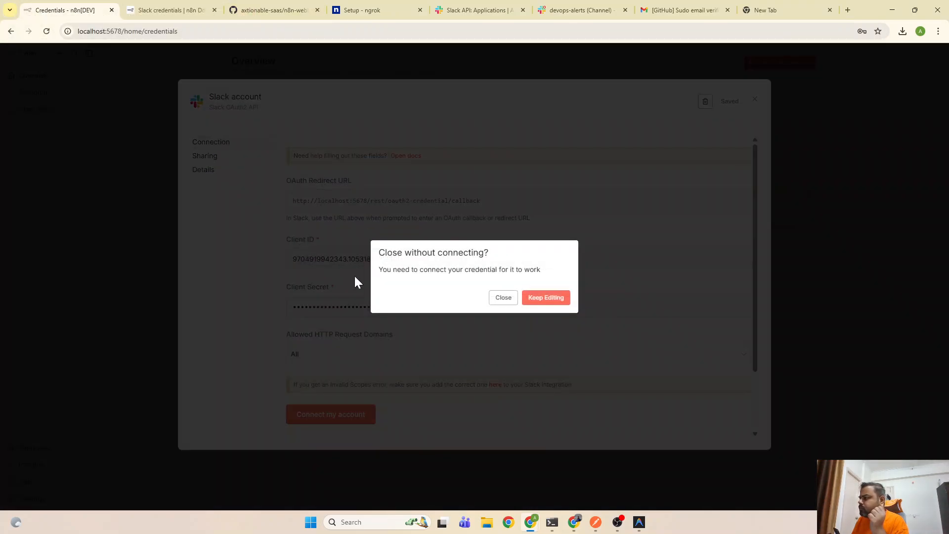
{"action": "left_click", "coordinate": [504, 298]}
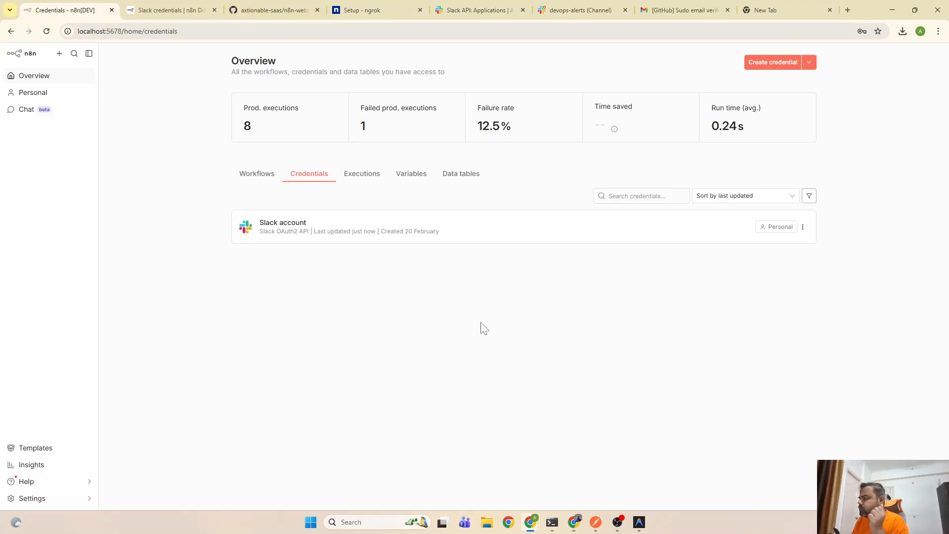
Delete the Slack account credential and create a new Slack API credential
{"action": "left_click", "coordinate": [805, 229]}
{"action": "left_click", "coordinate": [805, 263]}
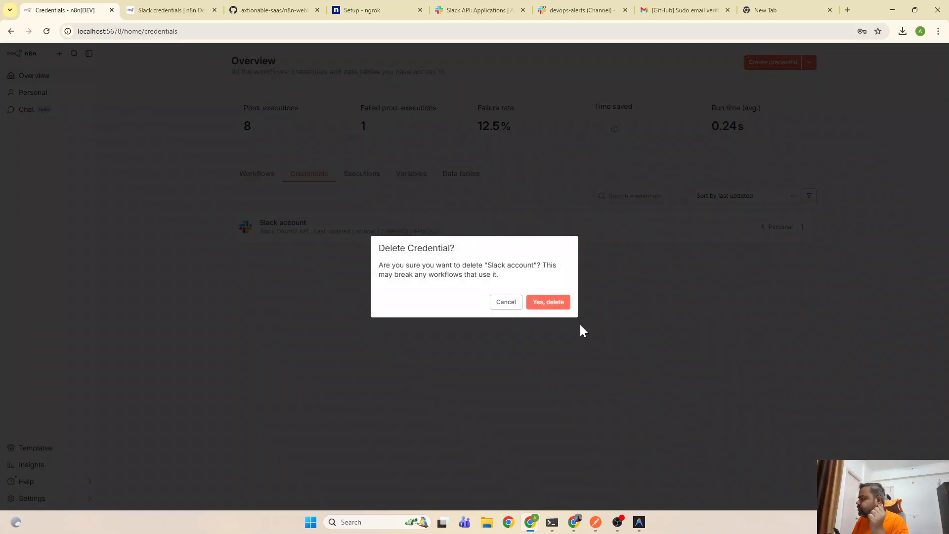
{"action": "left_click", "coordinate": [551, 310]}
{"action": "left_click", "coordinate": [509, 317]}
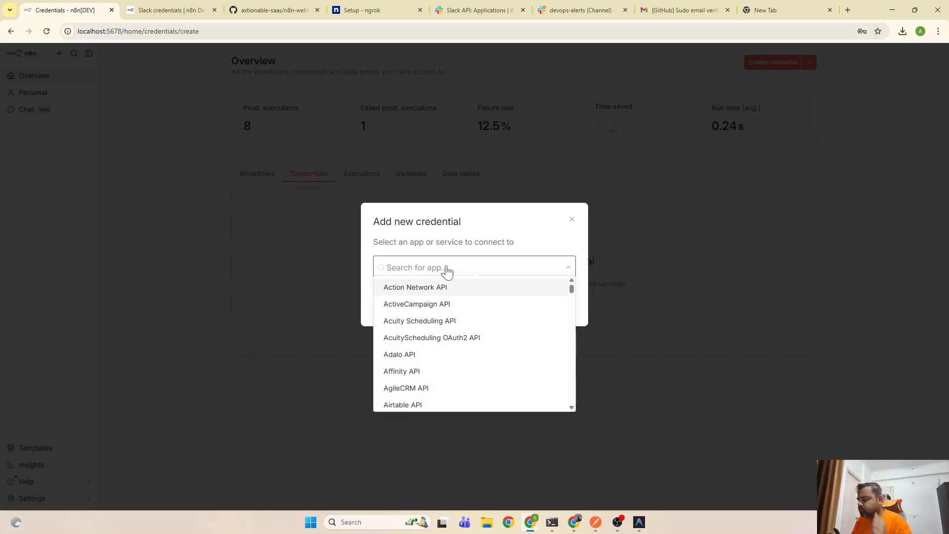
{"action": "type", "text": "sla"}
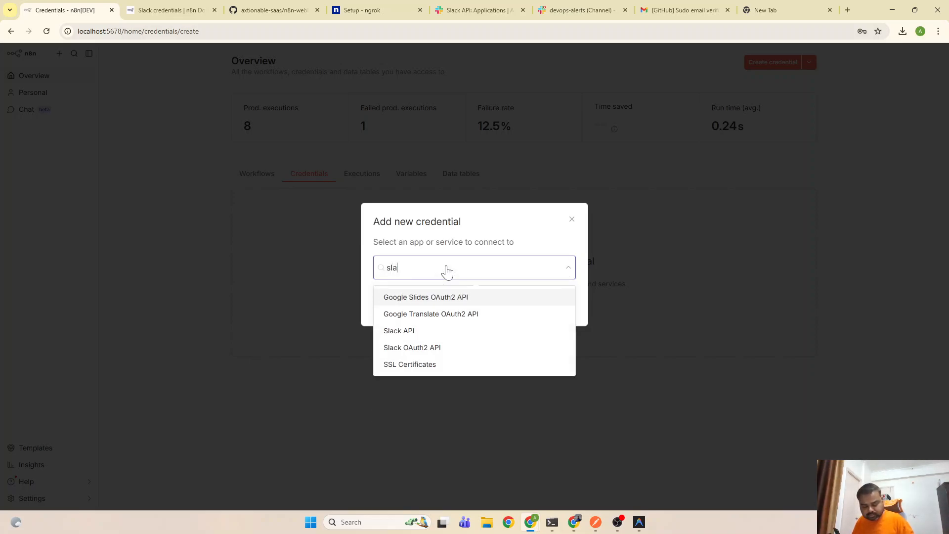
{"action": "type", "text": "ck"}
{"action": "left_click", "coordinate": [462, 297]}
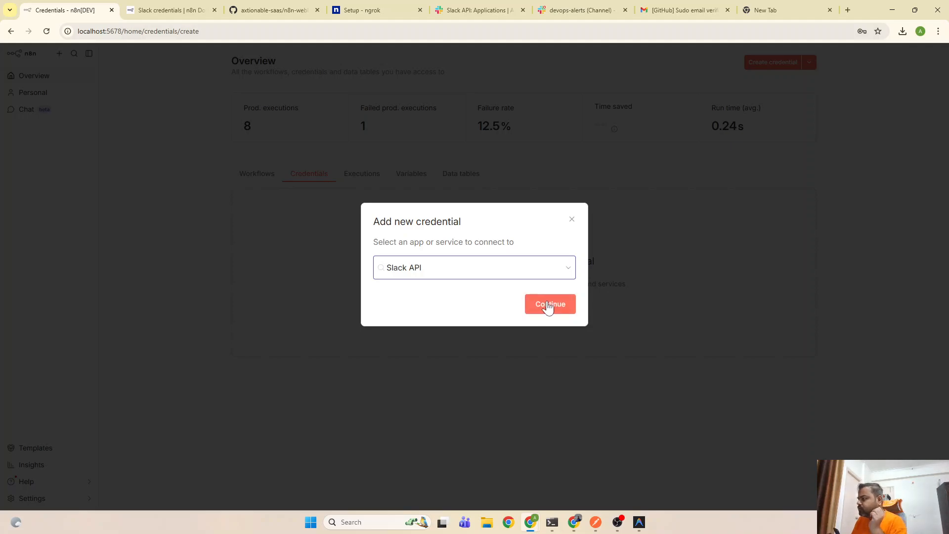
{"action": "left_click", "coordinate": [547, 307]}
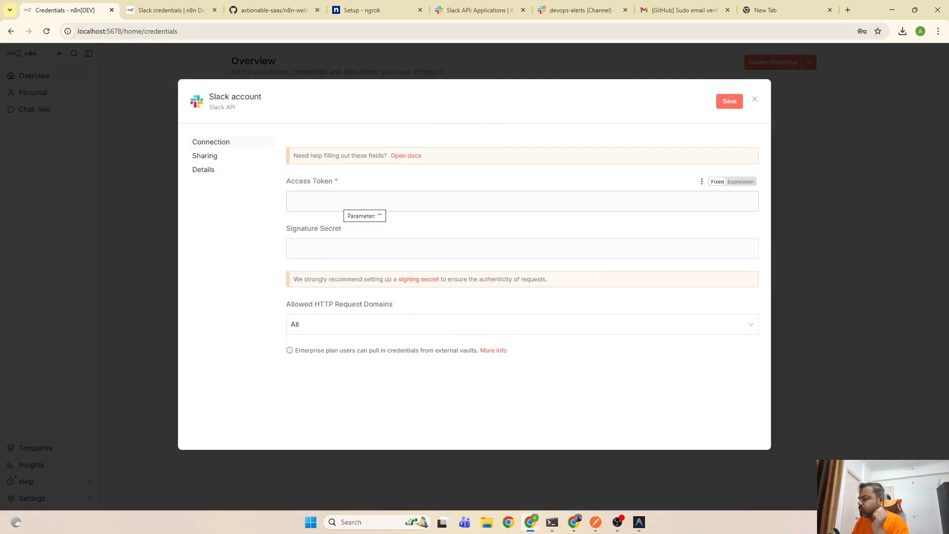
Paste the Slack app's Client ID into the Access Token field
{"action": "left_click", "coordinate": [345, 201]}
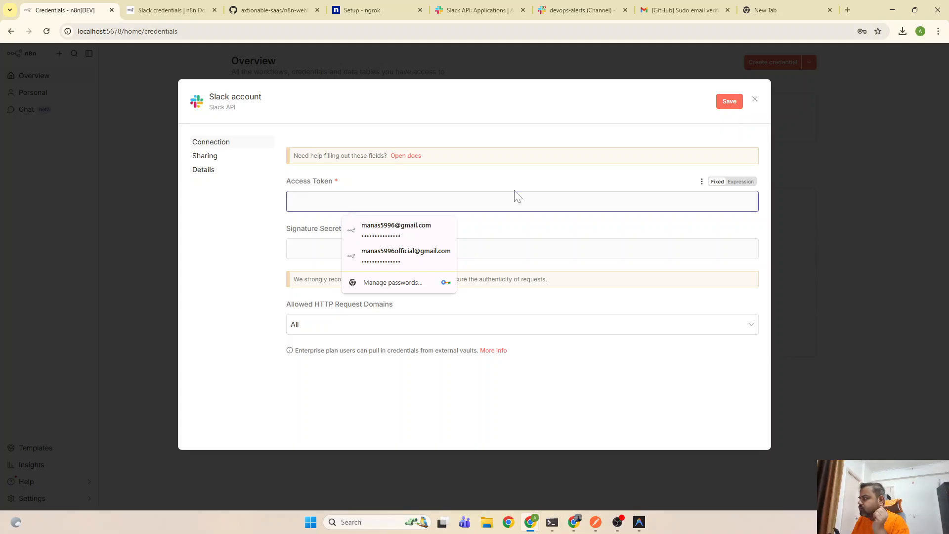
{"action": "left_click", "coordinate": [168, 10]}
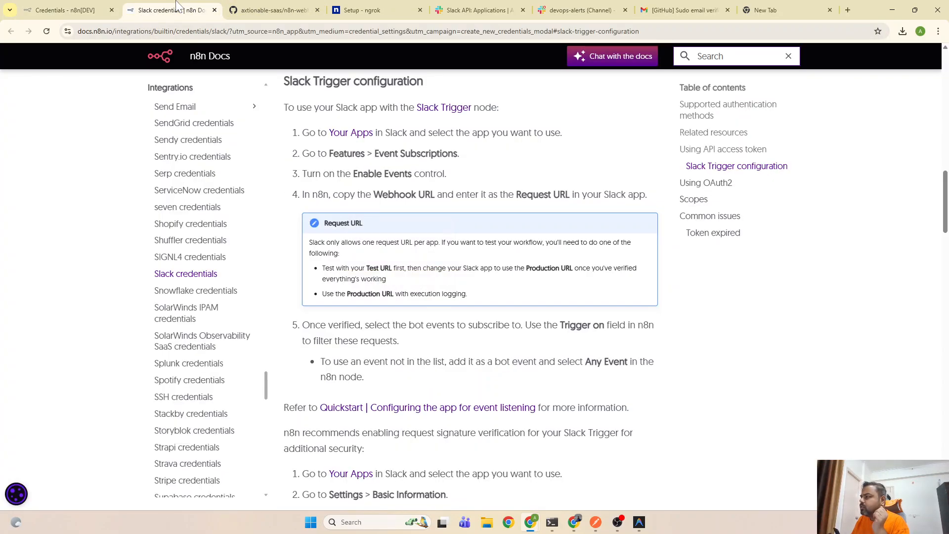
{"action": "left_click", "coordinate": [487, 7]}
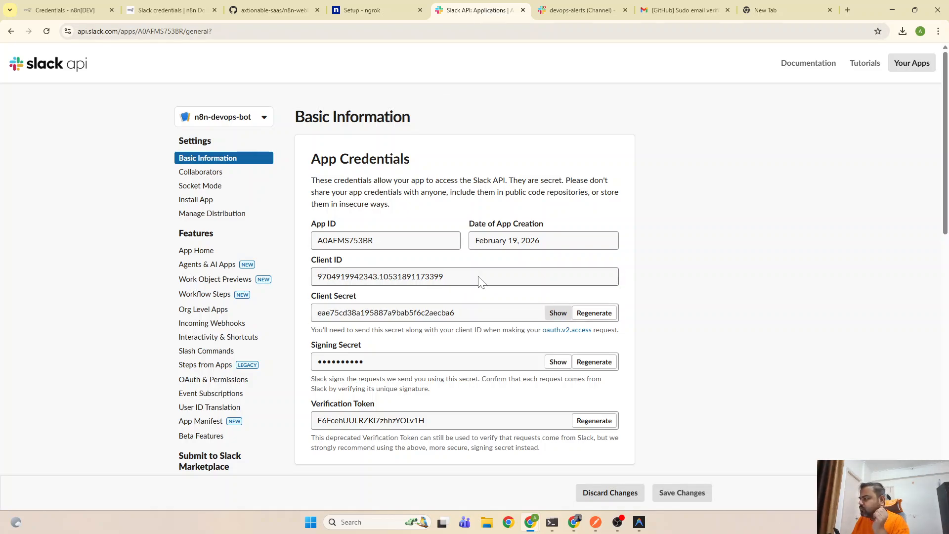
{"action": "left_click_drag", "start_coordinate": [477, 277], "coordinate": [302, 287]}
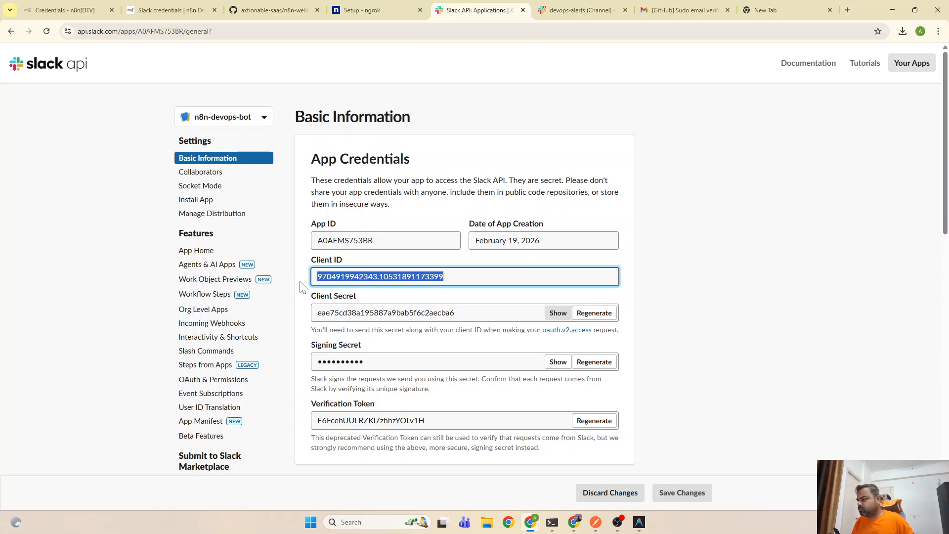
{"action": "left_click", "coordinate": [164, 6]}
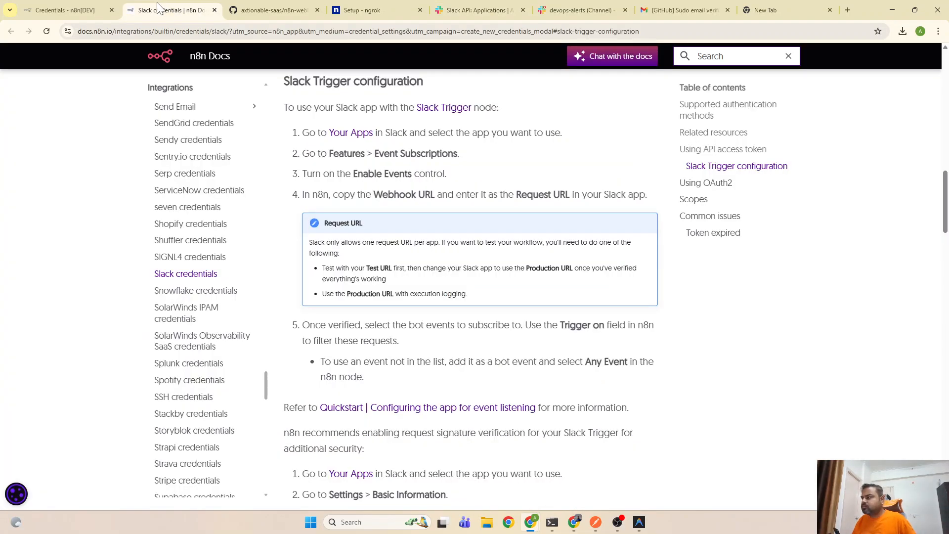
{"action": "key", "text": "ctrl+Page_Up"}
{"action": "key", "text": "ctrl+v"}
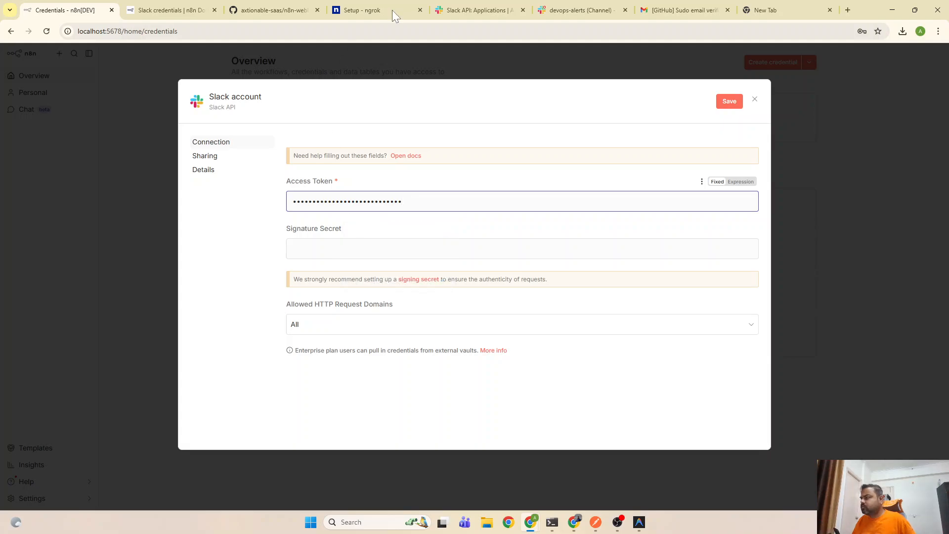
Paste the Client Secret as Signature Secret, save the credential and retest the connection
{"action": "left_click", "coordinate": [478, 9]}
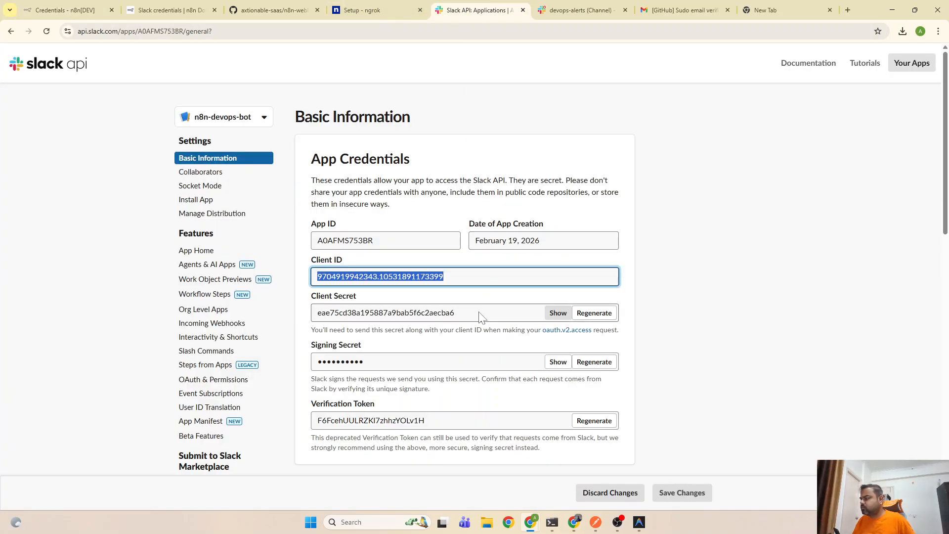
{"action": "left_click_drag", "start_coordinate": [477, 313], "coordinate": [315, 319]}
{"action": "key", "text": "ctrl+c"}
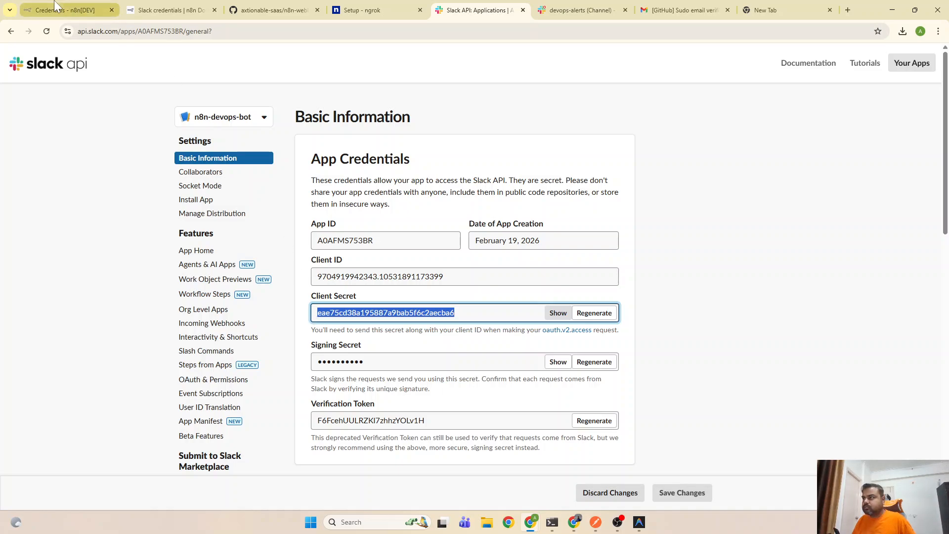
{"action": "key", "text": "ctrl+1"}
{"action": "left_click", "coordinate": [326, 248]}
{"action": "key", "text": "ctrl+v"}
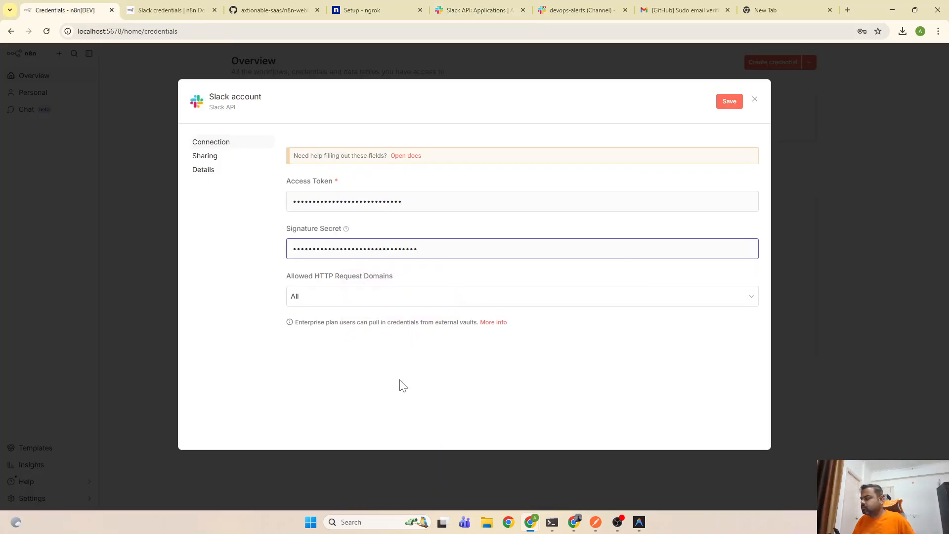
{"action": "left_click", "coordinate": [400, 380]}
{"action": "left_click", "coordinate": [731, 106]}
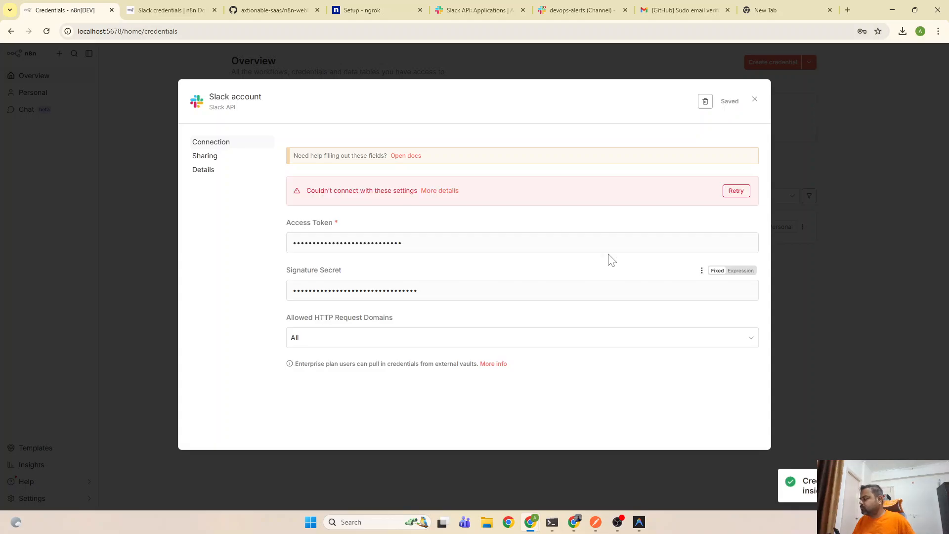
{"action": "left_click", "coordinate": [737, 192]}
Check the connection error in the Slack credentials docs and clear the Signature Secret field
{"action": "left_click", "coordinate": [440, 193]}
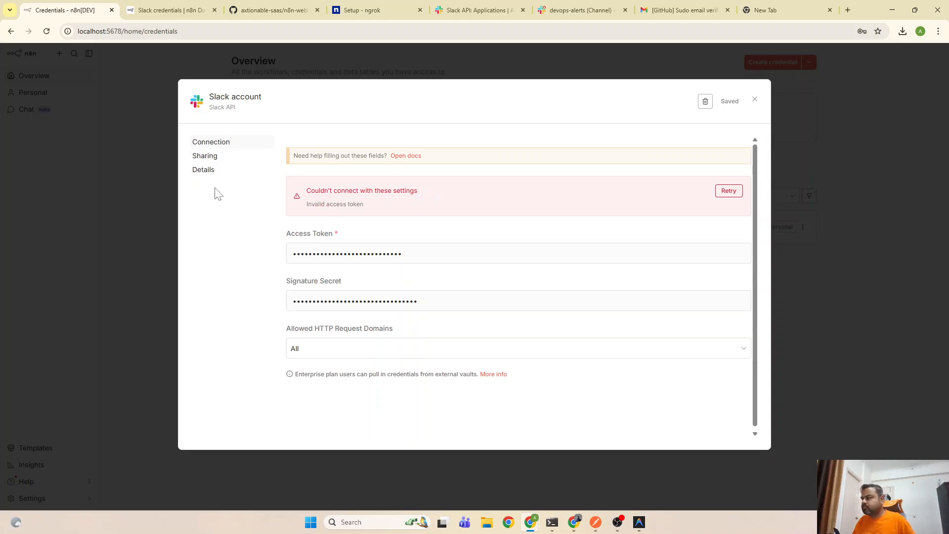
{"action": "left_click", "coordinate": [414, 156]}
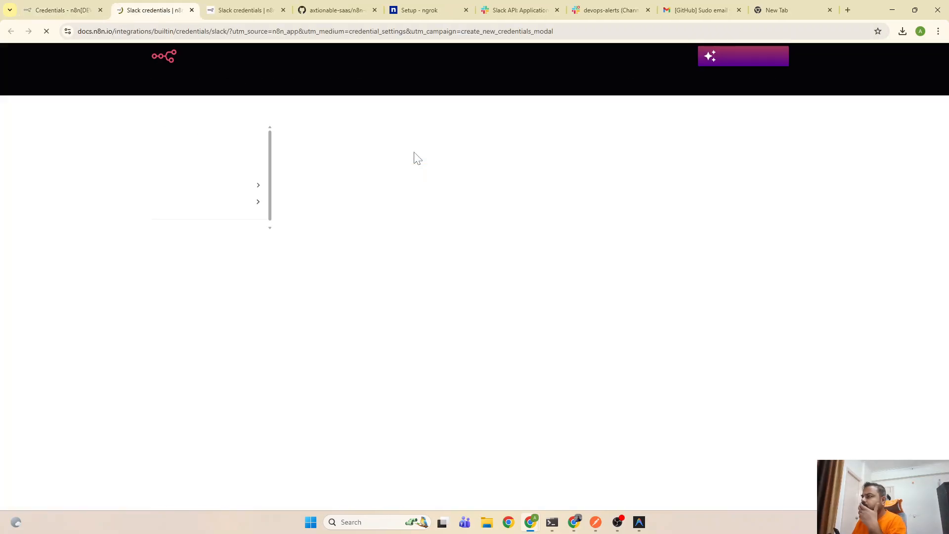
{"action": "scroll", "coordinate": [452, 303], "scroll_direction": "down", "scroll_amount": 10}
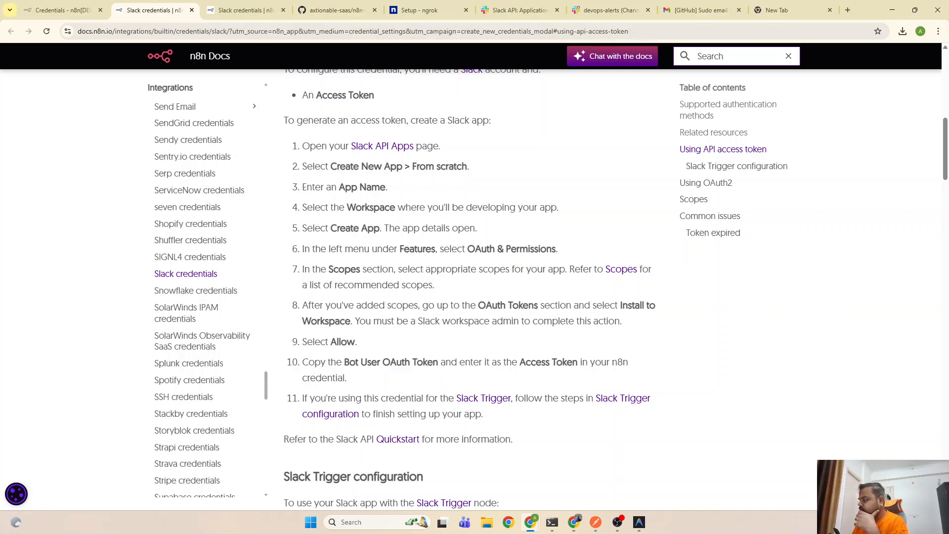
{"action": "scroll", "coordinate": [404, 366], "scroll_direction": "down", "scroll_amount": 1}
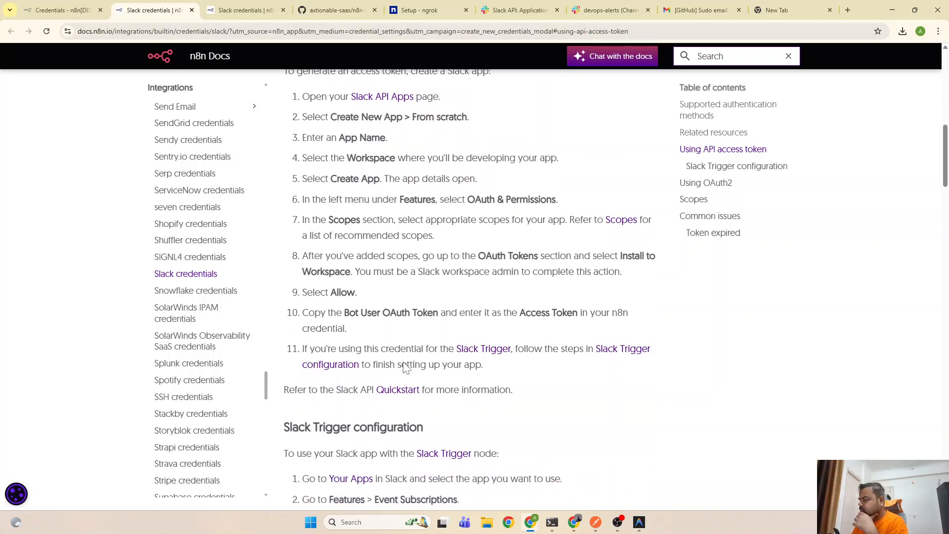
{"action": "scroll", "coordinate": [352, 343], "scroll_direction": "down", "scroll_amount": 1}
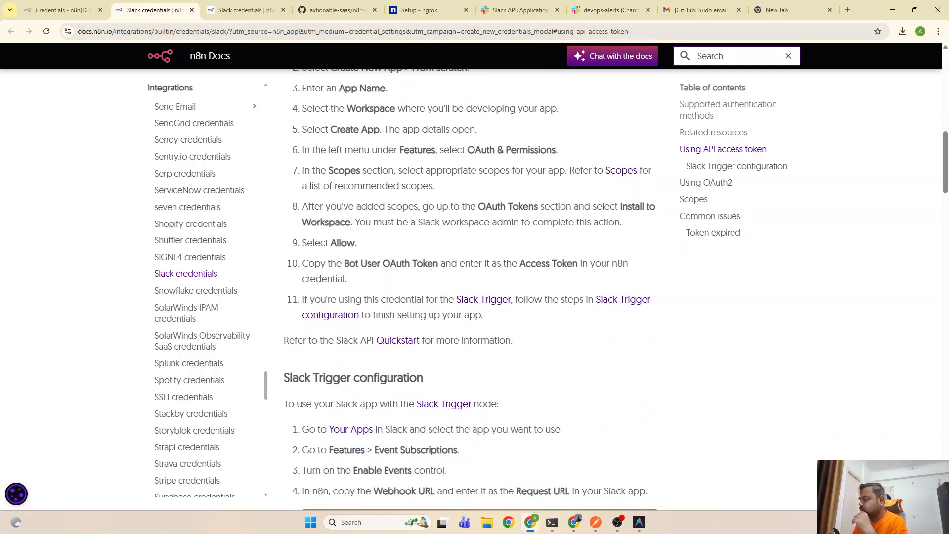
{"action": "left_click", "coordinate": [269, 11]}
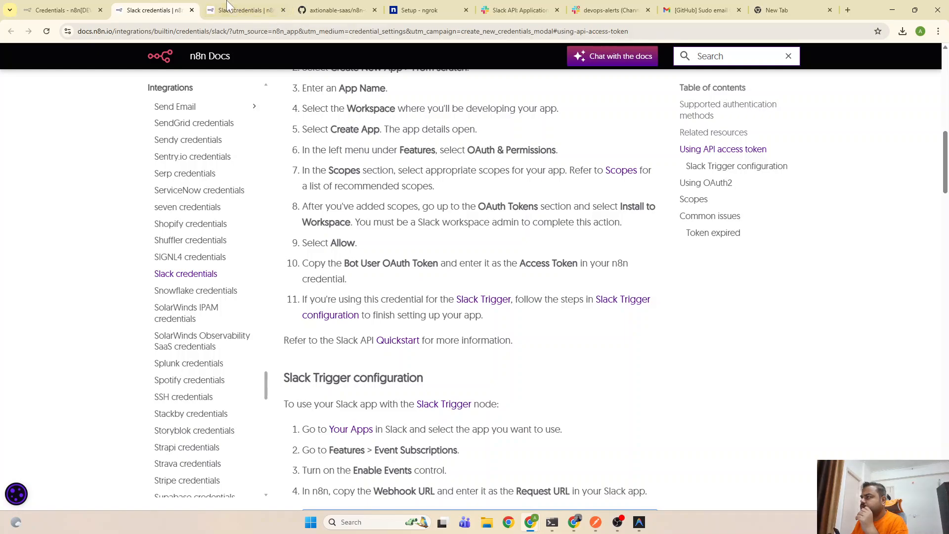
{"action": "left_click", "coordinate": [154, 10]}
{"action": "left_click", "coordinate": [72, 6]}
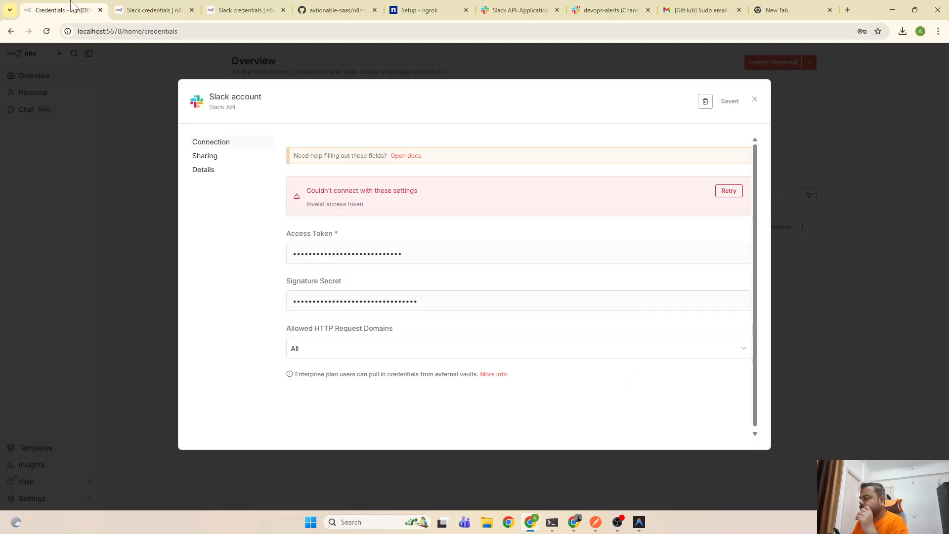
{"action": "left_click_drag", "start_coordinate": [430, 301], "coordinate": [266, 303]}
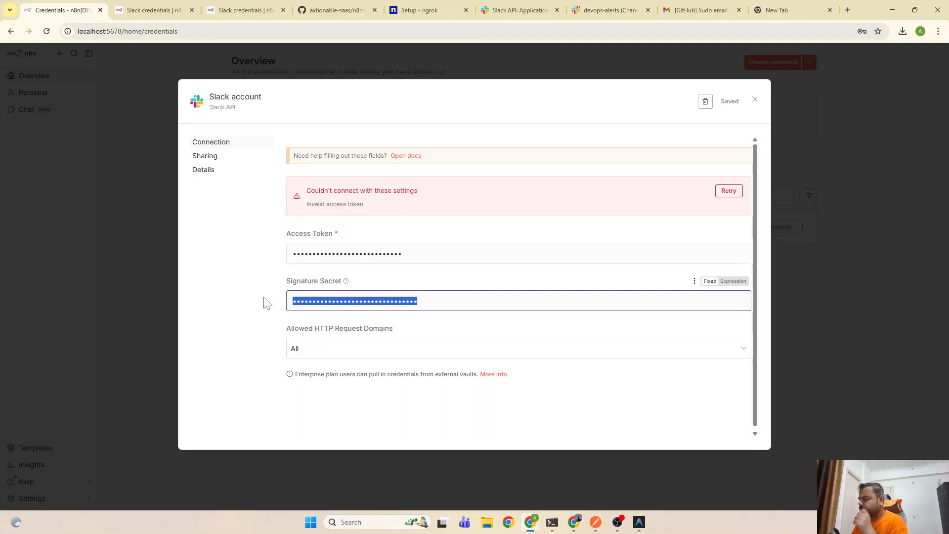
{"action": "key", "text": "BackSpace"}
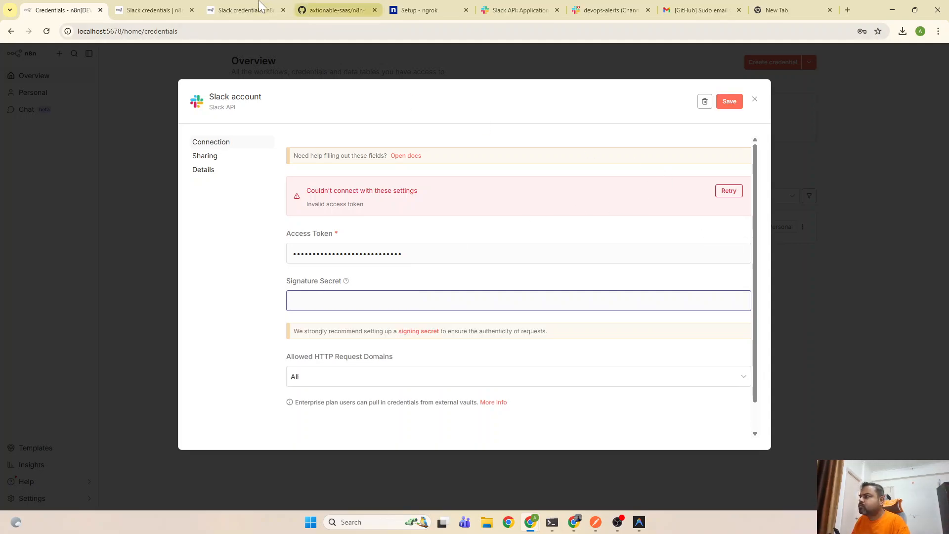
Copy the Bot User OAuth Token from the Slack app's OAuth & Permissions page
{"action": "left_click", "coordinate": [154, 7]}
{"action": "left_click", "coordinate": [243, 10]}
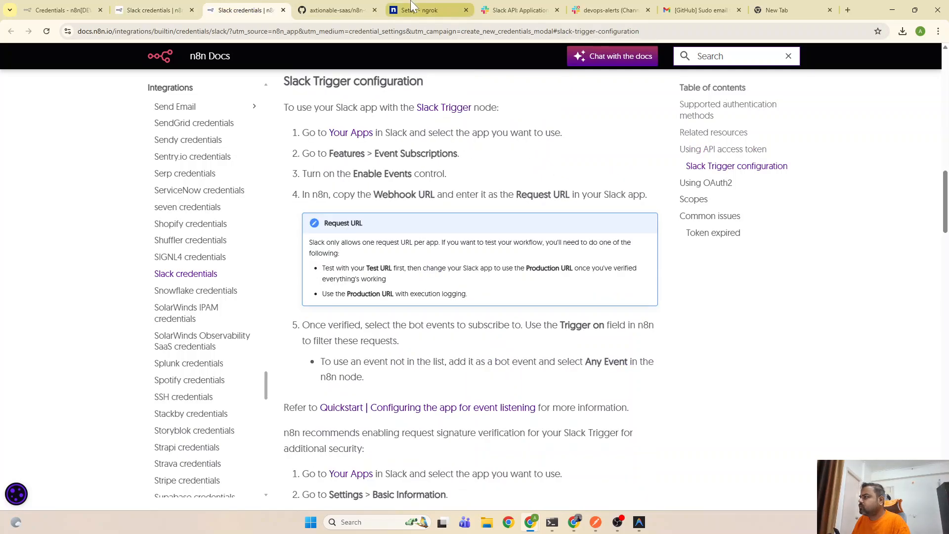
{"action": "left_click", "coordinate": [336, 10]}
{"action": "left_click", "coordinate": [422, 10]}
{"action": "left_click", "coordinate": [609, 10]}
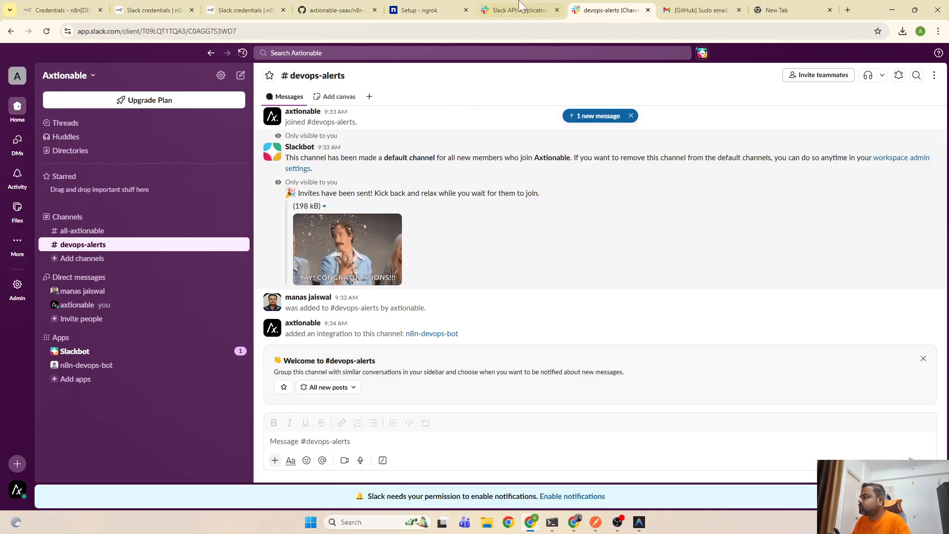
{"action": "left_click", "coordinate": [519, 10]}
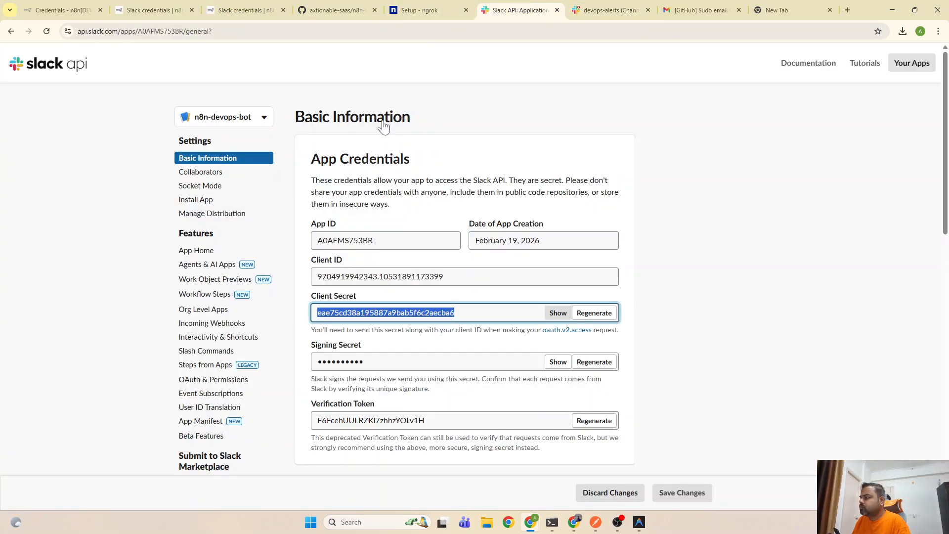
{"action": "left_click", "coordinate": [206, 382]}
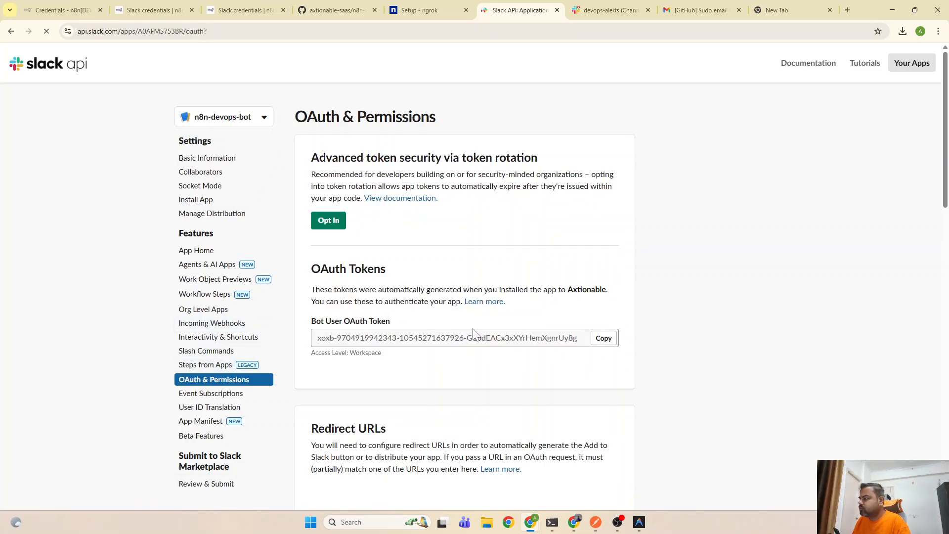
{"action": "left_click", "coordinate": [604, 339]}
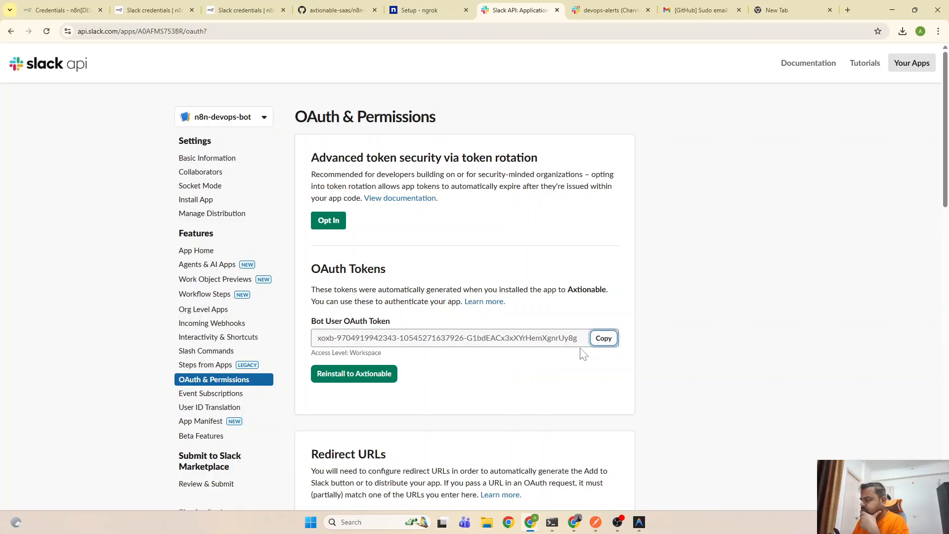
{"action": "left_click", "coordinate": [346, 9]}
{"action": "left_click", "coordinate": [416, 8]}
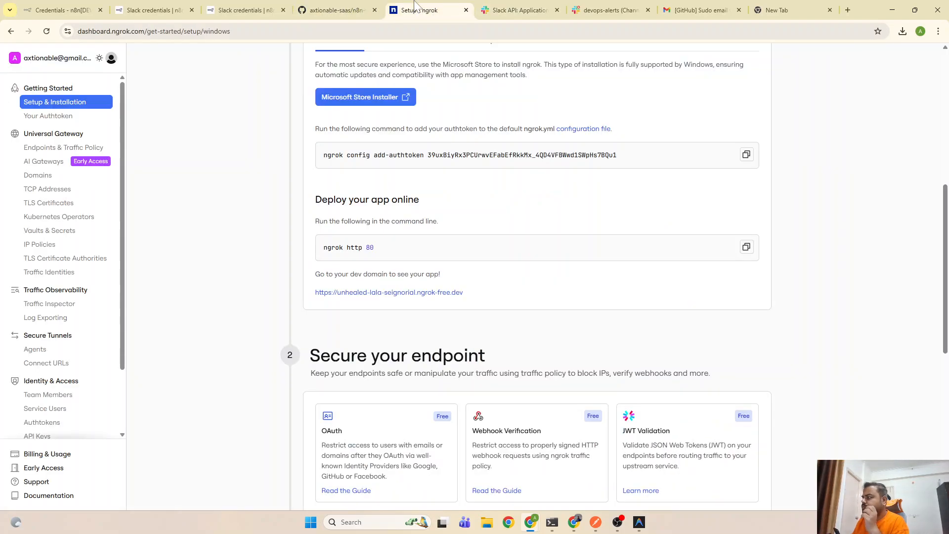
Replace the Slack account credential's Access Token with the copied bot token and save it
{"action": "left_click", "coordinate": [148, 10]}
{"action": "left_click", "coordinate": [62, 10]}
{"action": "left_click_drag", "start_coordinate": [410, 254], "coordinate": [277, 257]}
{"action": "key", "text": "ctrl+v"}
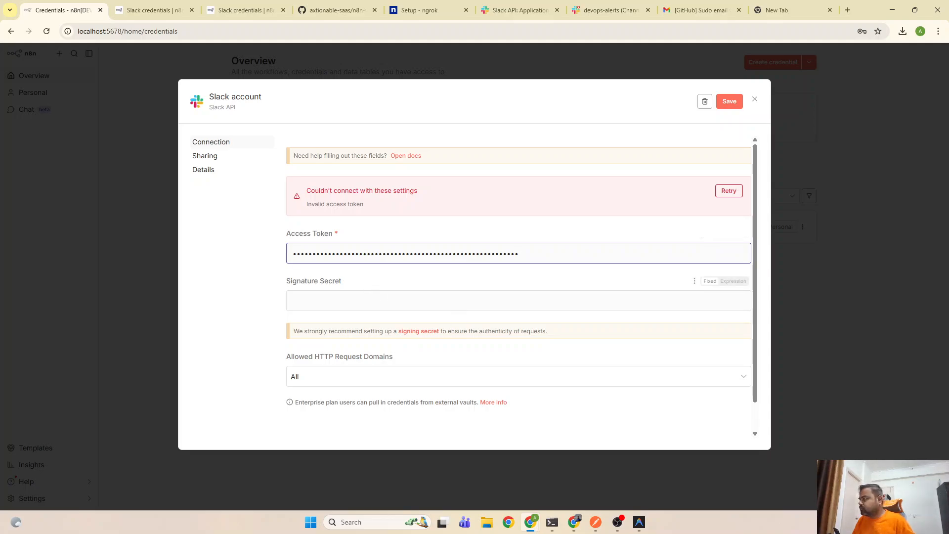
{"action": "left_click", "coordinate": [729, 102]}
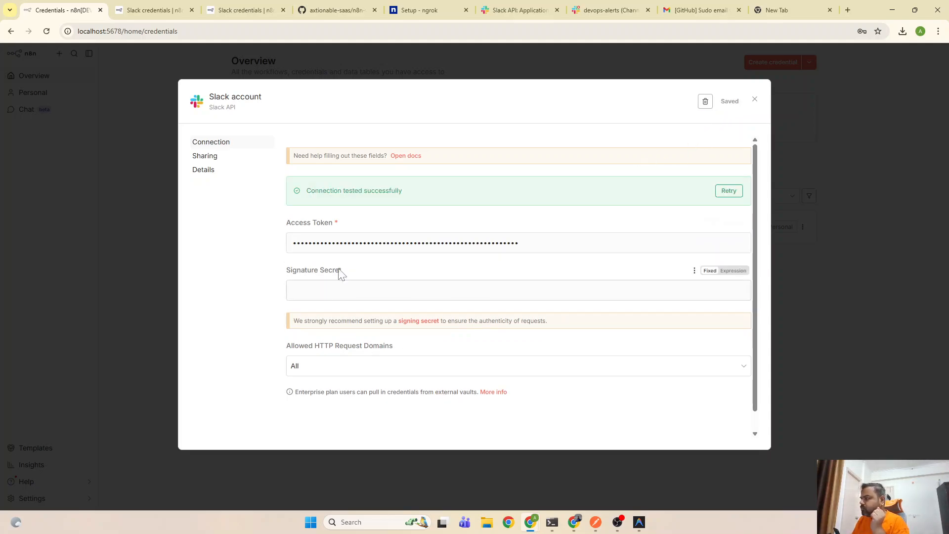
Confirm the connection-success message, close the credential and decline Chrome's password update
{"action": "left_click_drag", "start_coordinate": [305, 191], "coordinate": [412, 191]}
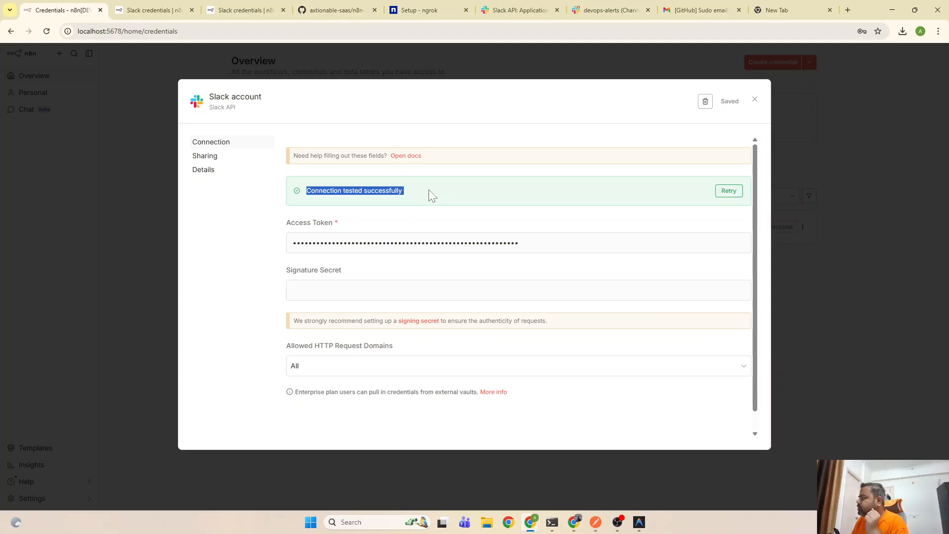
{"action": "left_click", "coordinate": [756, 102]}
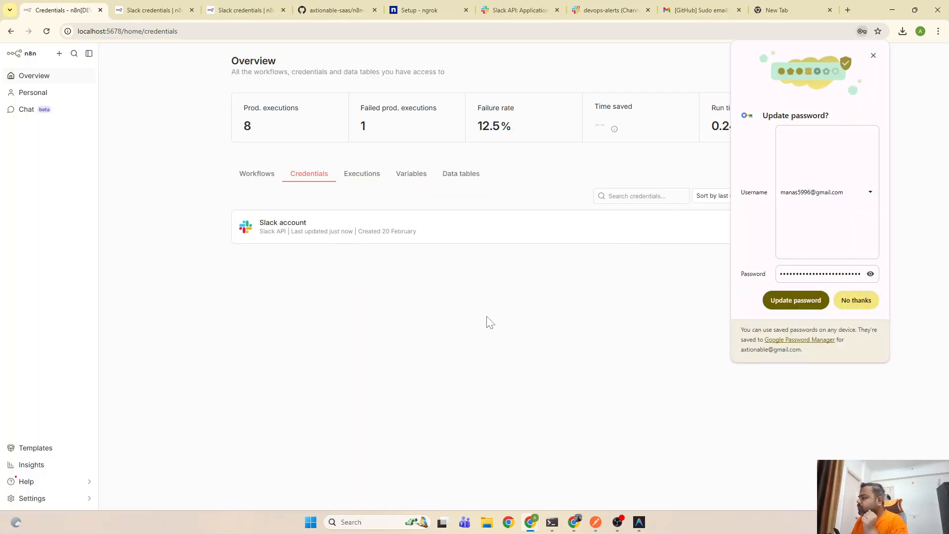
{"action": "left_click", "coordinate": [864, 302]}
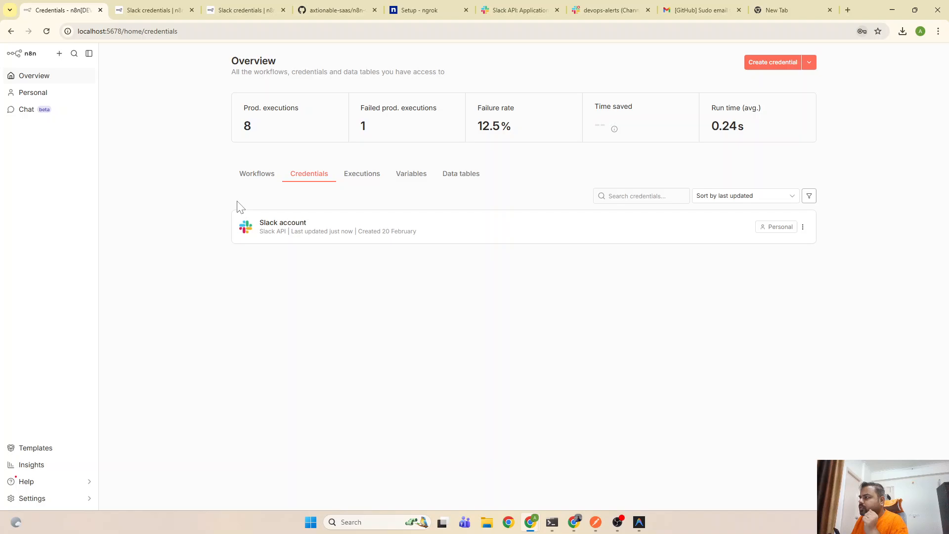
Open the Github to Slack - DevOps Automation workflow and set Send a message's credential to Slack account
{"action": "left_click", "coordinate": [34, 79]}
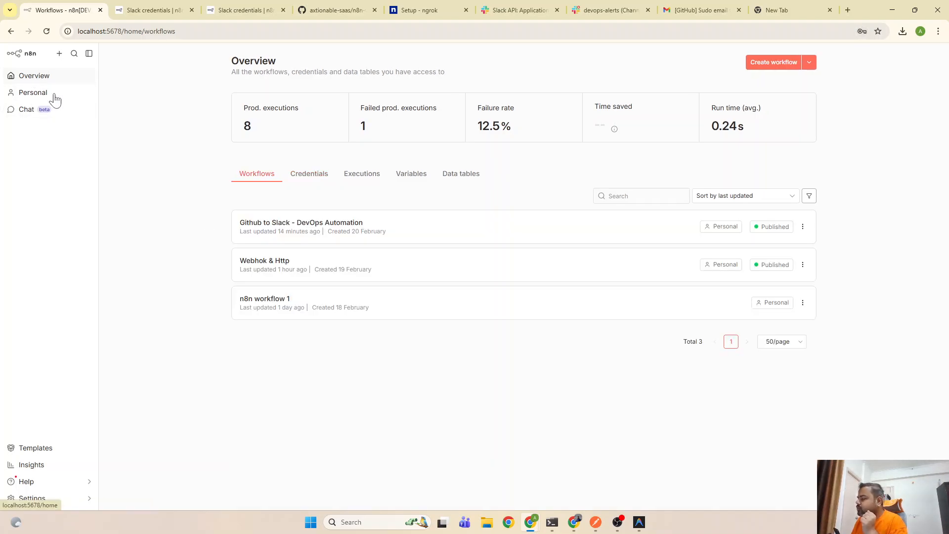
{"action": "left_click", "coordinate": [293, 225]}
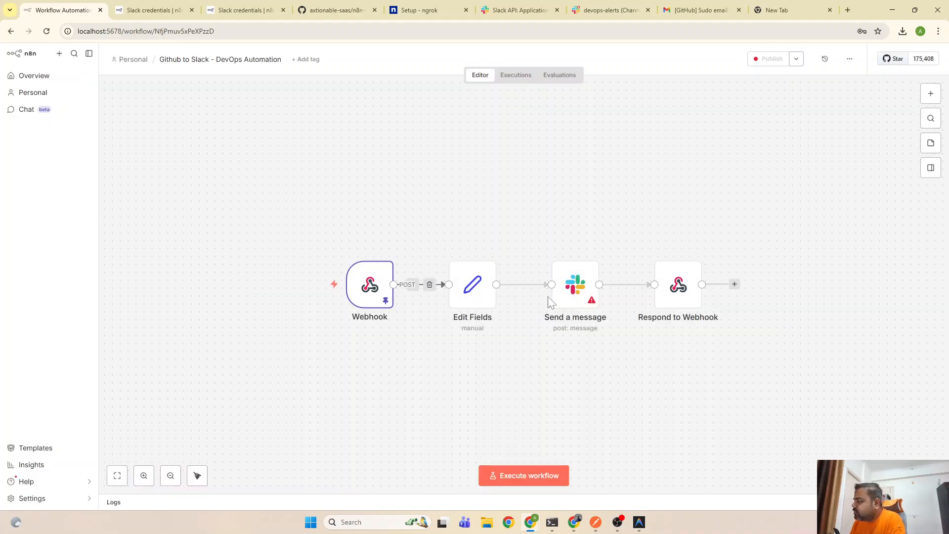
{"action": "double_click", "coordinate": [570, 297]}
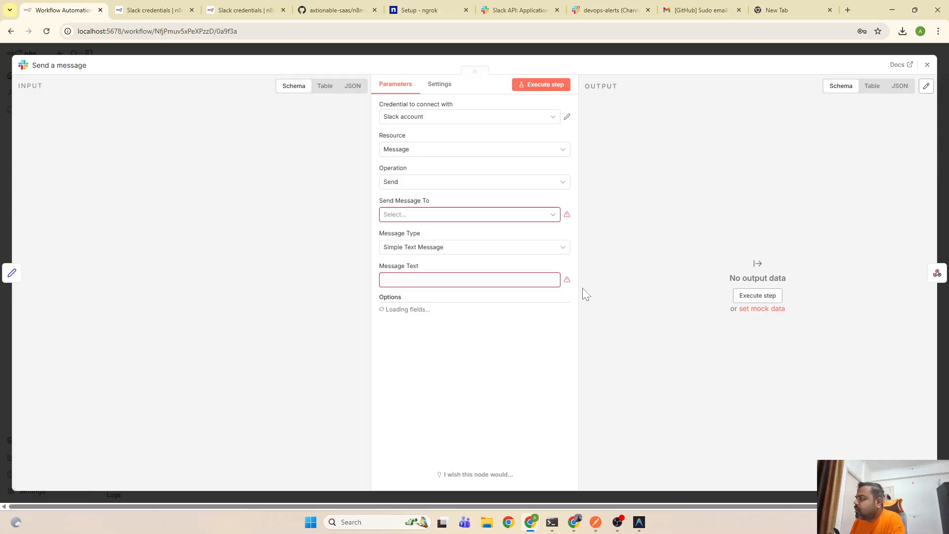
{"action": "left_click", "coordinate": [478, 117]}
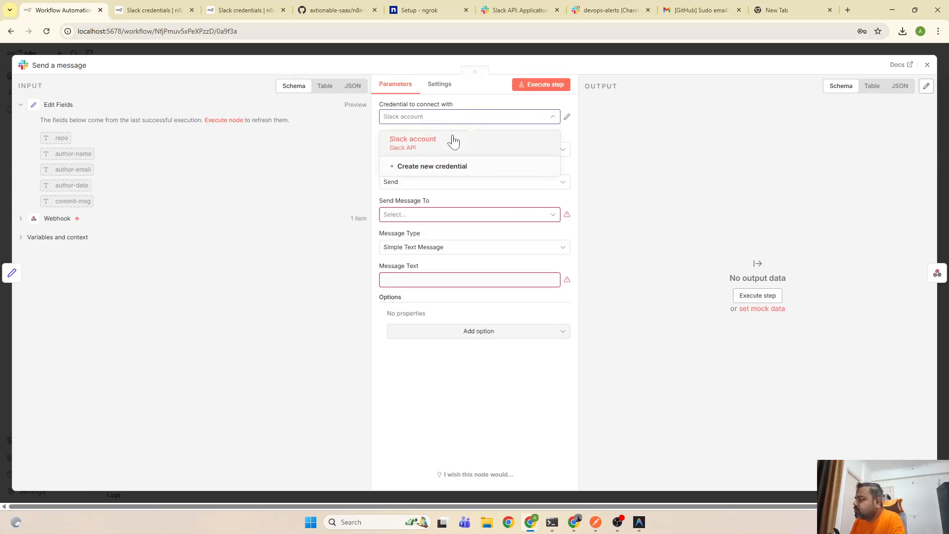
{"action": "left_click", "coordinate": [448, 151]}
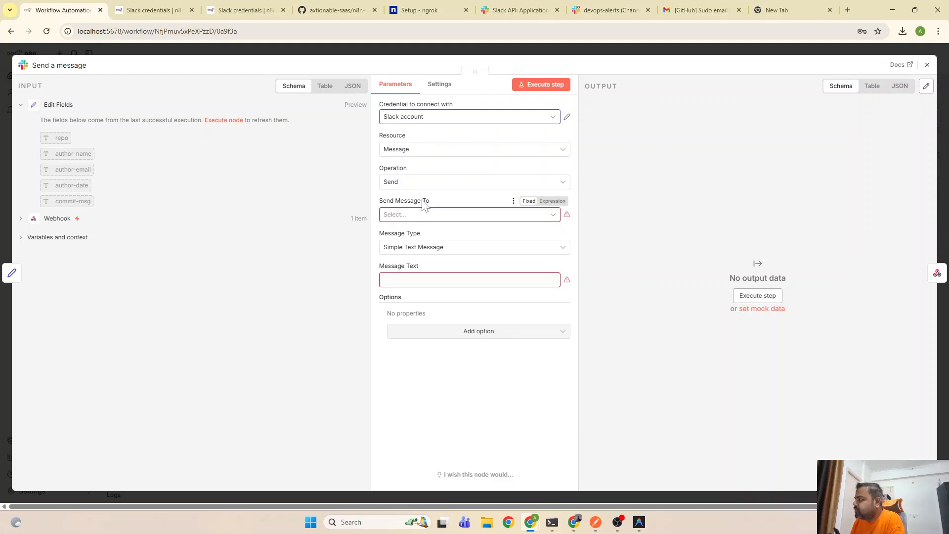
Keep Message as the resource, send to Channel, and try loading the channel list
{"action": "left_click", "coordinate": [424, 151]}
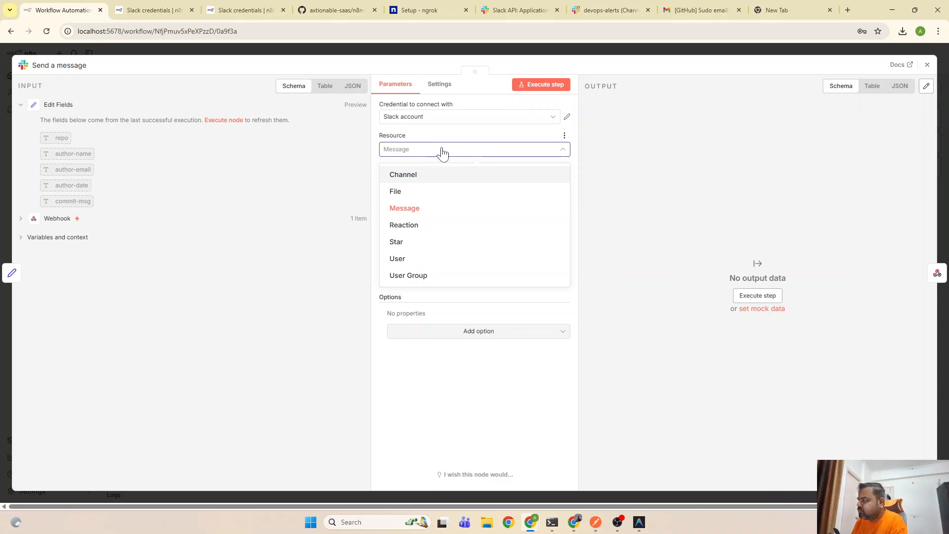
{"action": "left_click", "coordinate": [473, 400]}
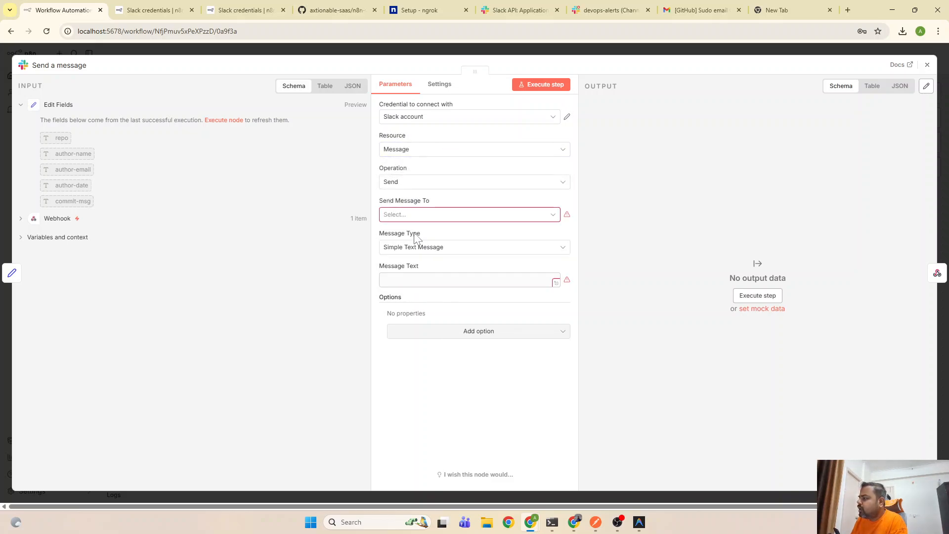
{"action": "left_click", "coordinate": [436, 214]}
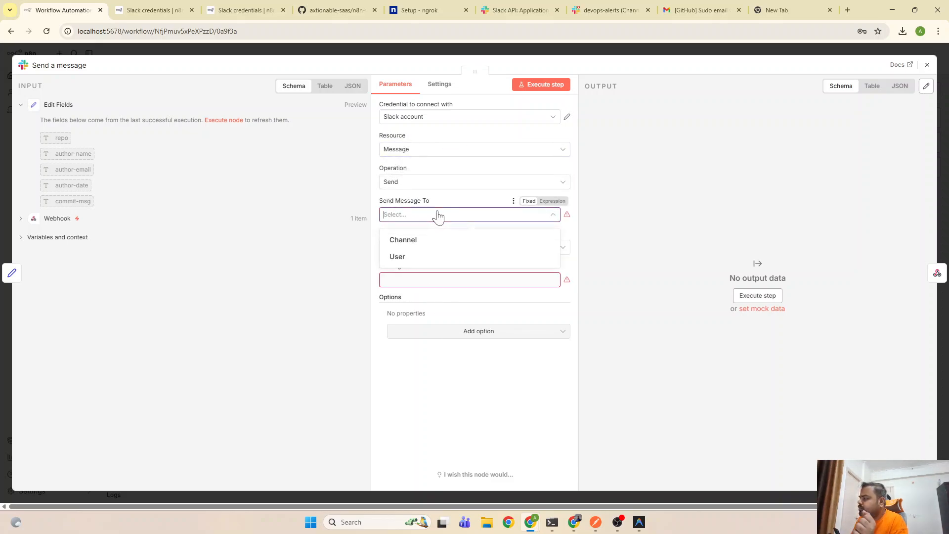
{"action": "left_click", "coordinate": [428, 241]}
{"action": "left_click", "coordinate": [478, 250]}
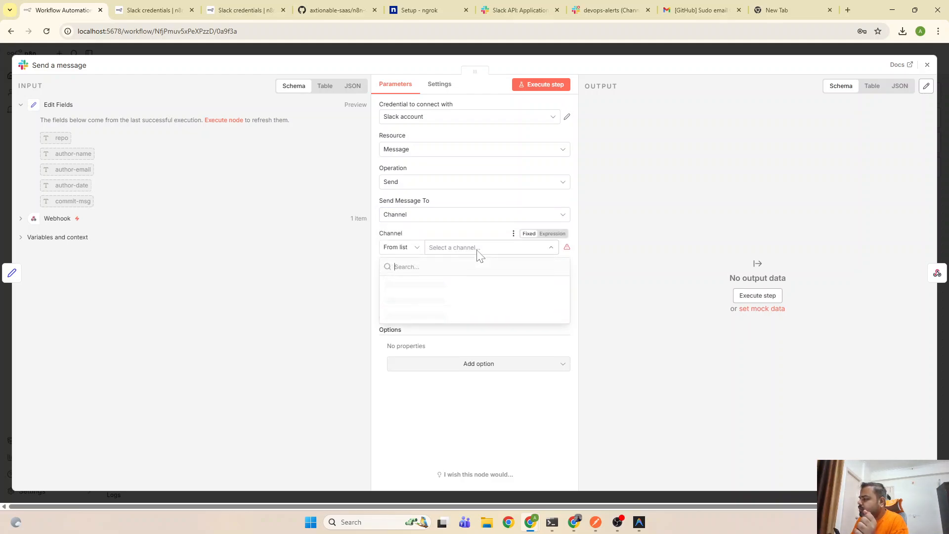
{"action": "left_click", "coordinate": [403, 248]}
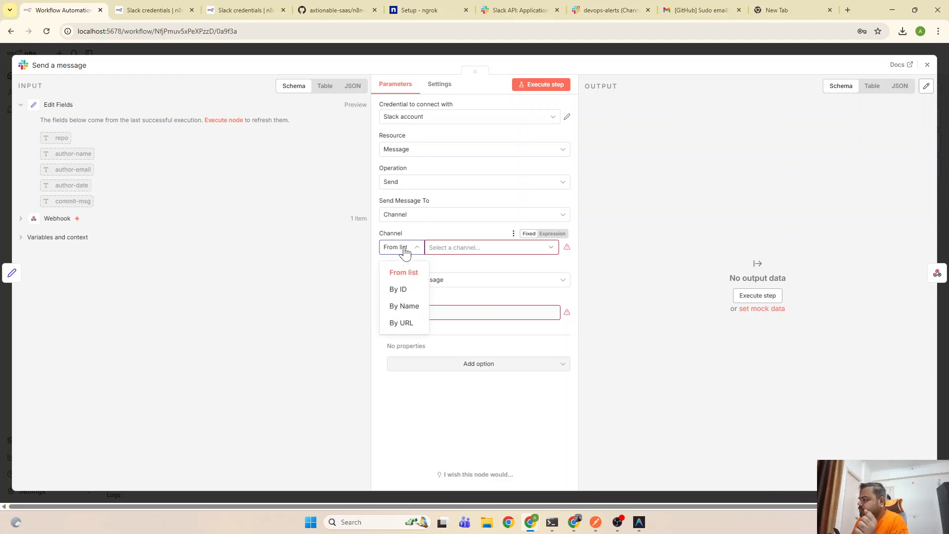
{"action": "left_click", "coordinate": [417, 273]}
{"action": "left_click", "coordinate": [483, 248]}
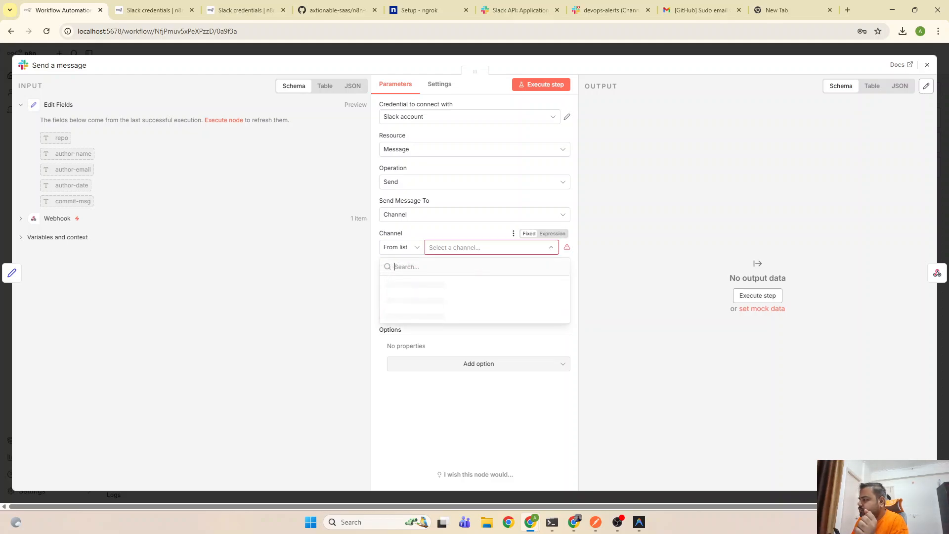
Switch the resource to Channel and back to Message, reselect Channel and reload the channel list
{"action": "left_click", "coordinate": [431, 151]}
{"action": "left_click", "coordinate": [419, 174]}
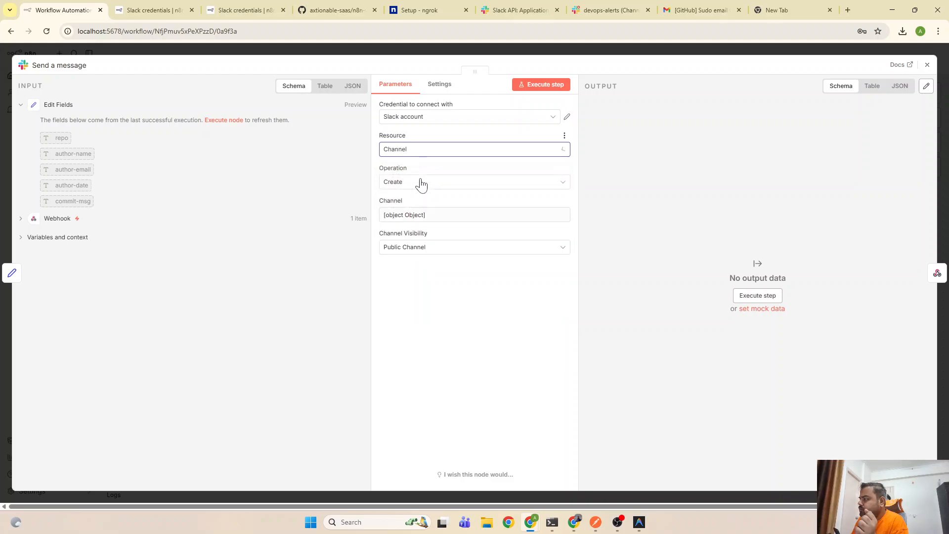
{"action": "left_click", "coordinate": [422, 149]}
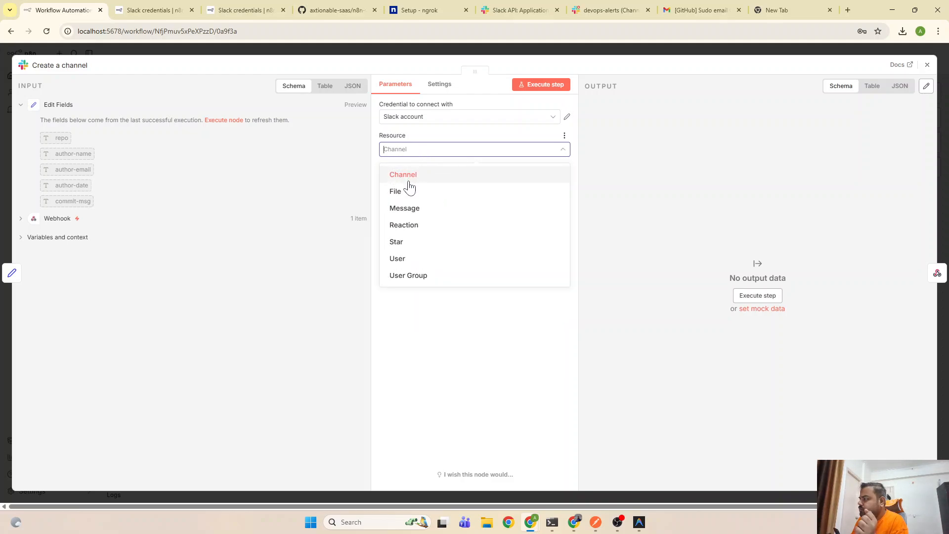
{"action": "left_click", "coordinate": [413, 208]}
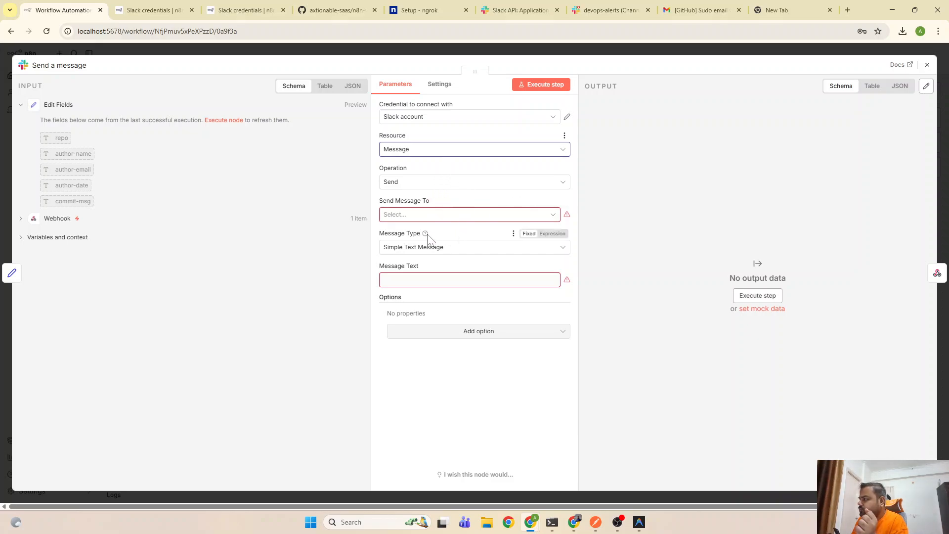
{"action": "left_click", "coordinate": [467, 216]}
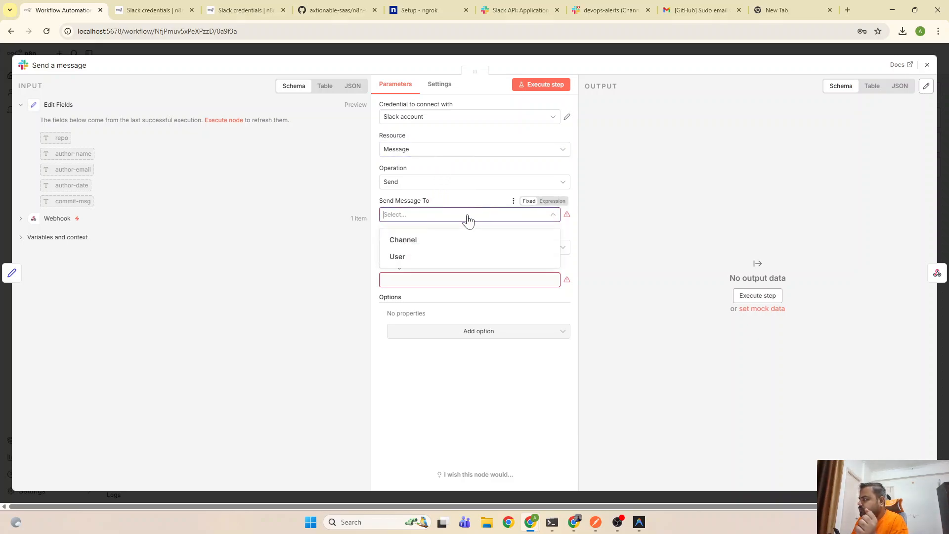
{"action": "left_click", "coordinate": [447, 240]}
{"action": "left_click", "coordinate": [501, 249]}
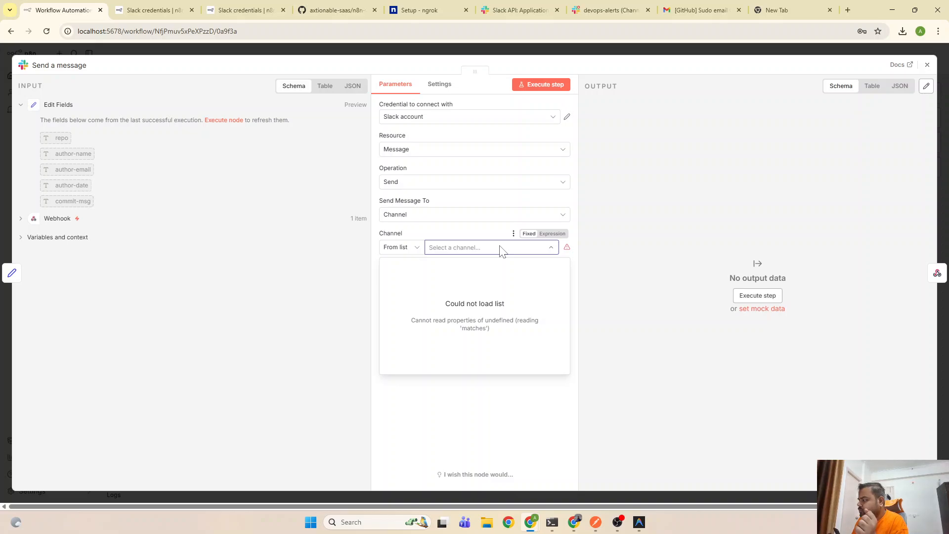
Keep Simple Text Message as the type and retry loading the failing Slack channel list
{"action": "left_click", "coordinate": [445, 388]}
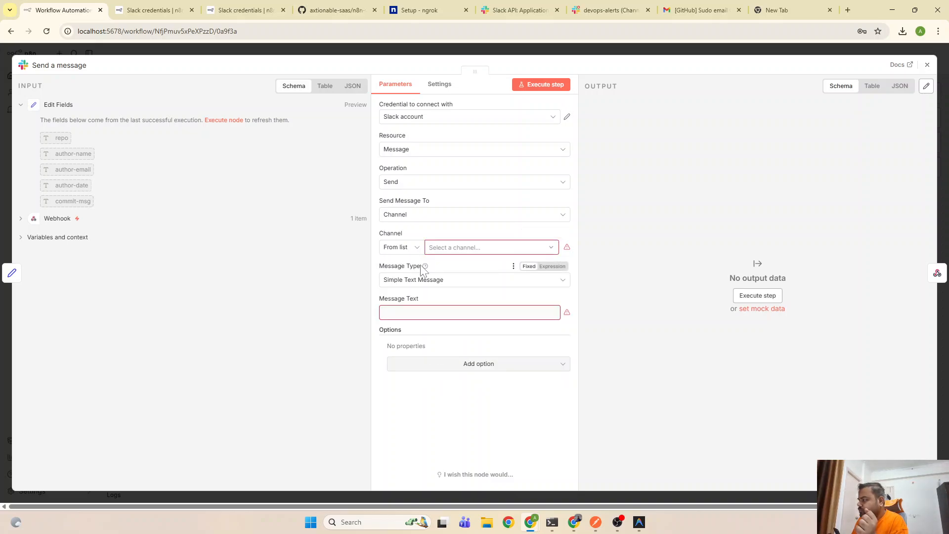
{"action": "left_click", "coordinate": [443, 283]}
{"action": "left_click", "coordinate": [444, 285]}
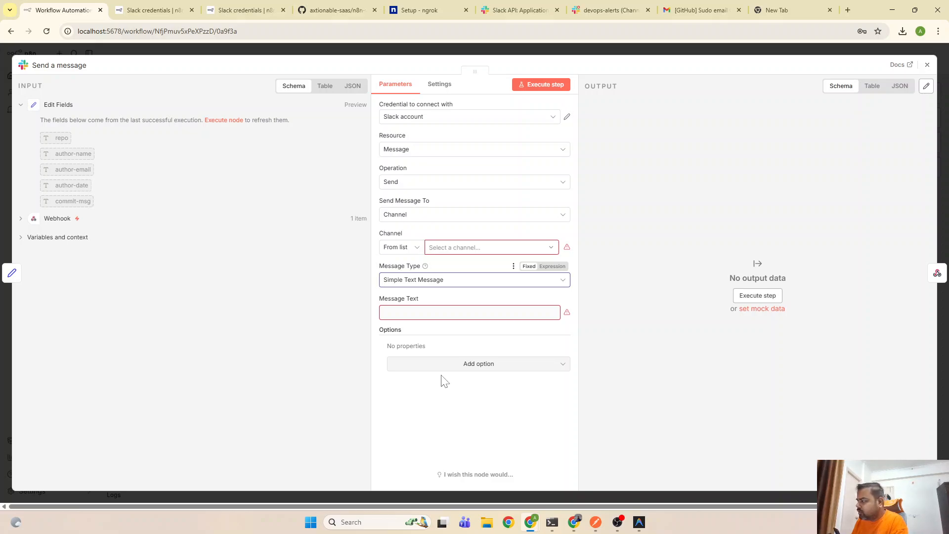
{"action": "left_click", "coordinate": [479, 248]}
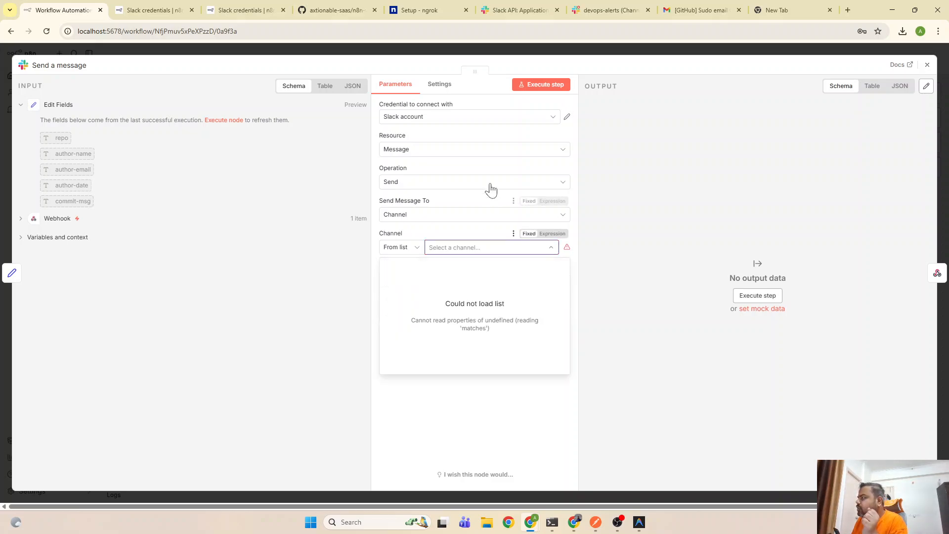
{"action": "left_click", "coordinate": [438, 87]}
{"action": "left_click", "coordinate": [391, 89]}
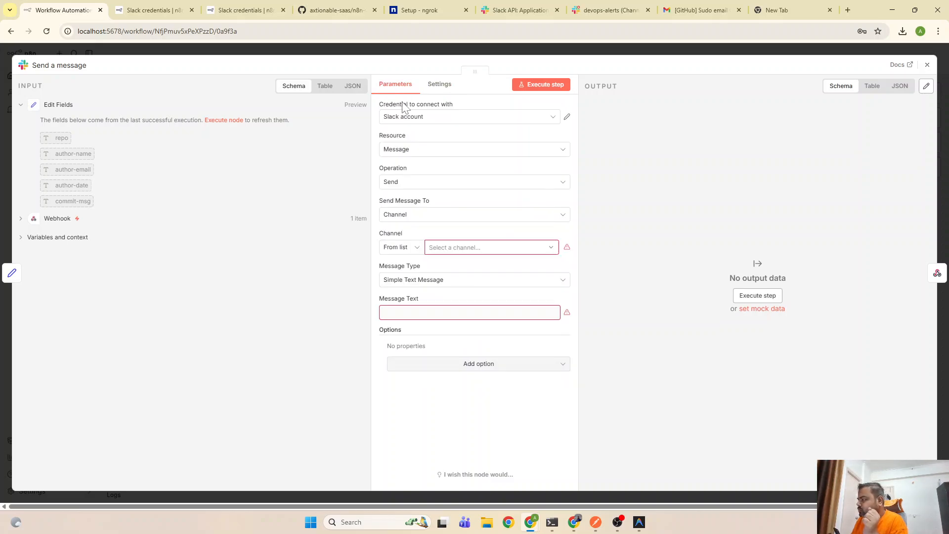
{"action": "left_click", "coordinate": [477, 249]}
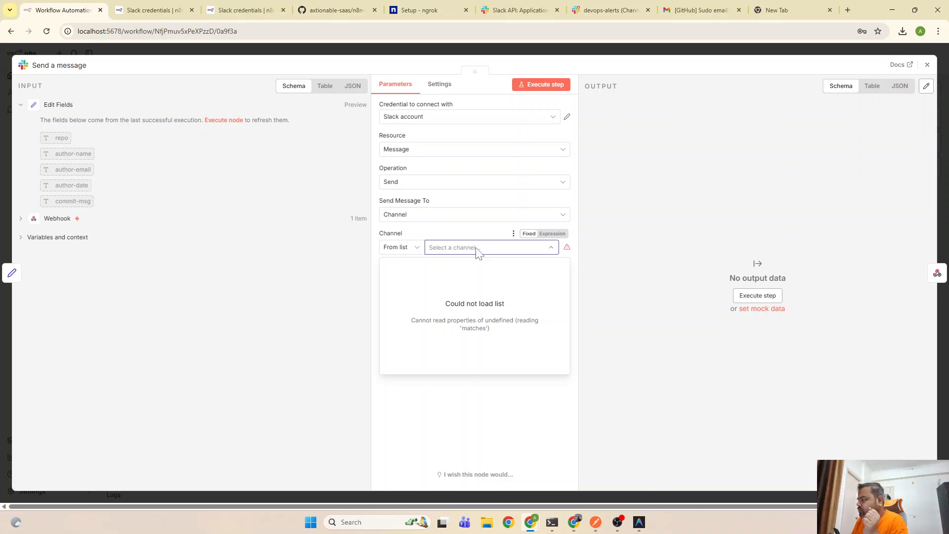
{"action": "left_click", "coordinate": [450, 406]}
Toggle Send Message To between User and Channel, retrying each list load
{"action": "mouse_move", "coordinate": [569, 252]}
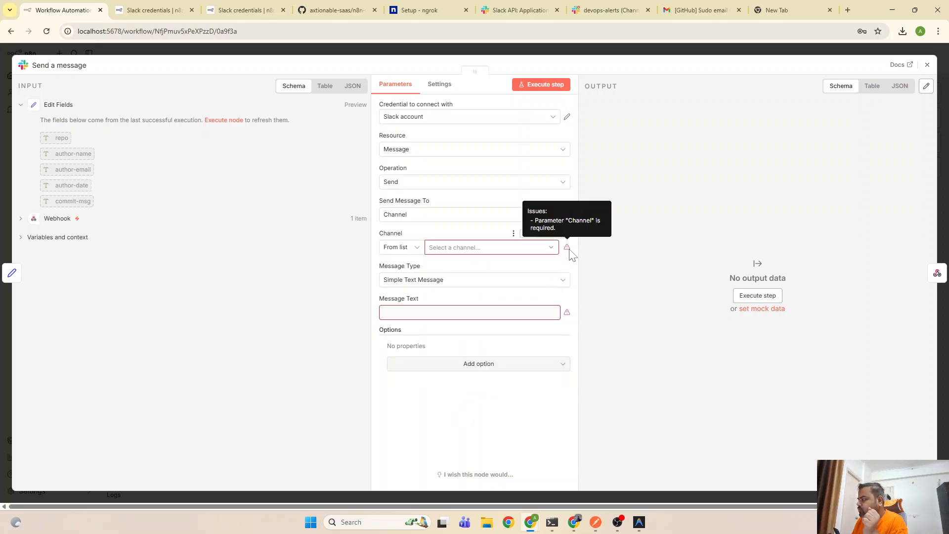
{"action": "left_click", "coordinate": [398, 215]}
{"action": "left_click", "coordinate": [415, 257]}
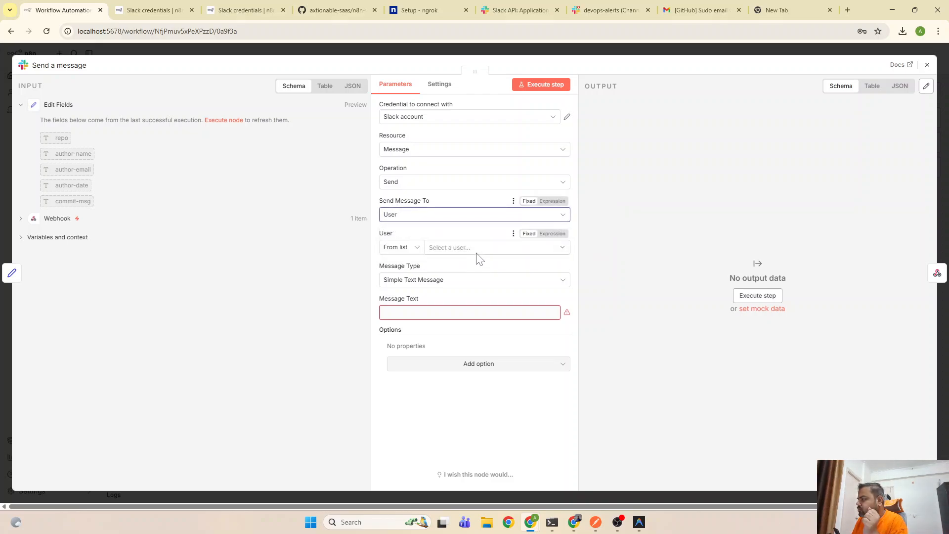
{"action": "left_click", "coordinate": [474, 249]}
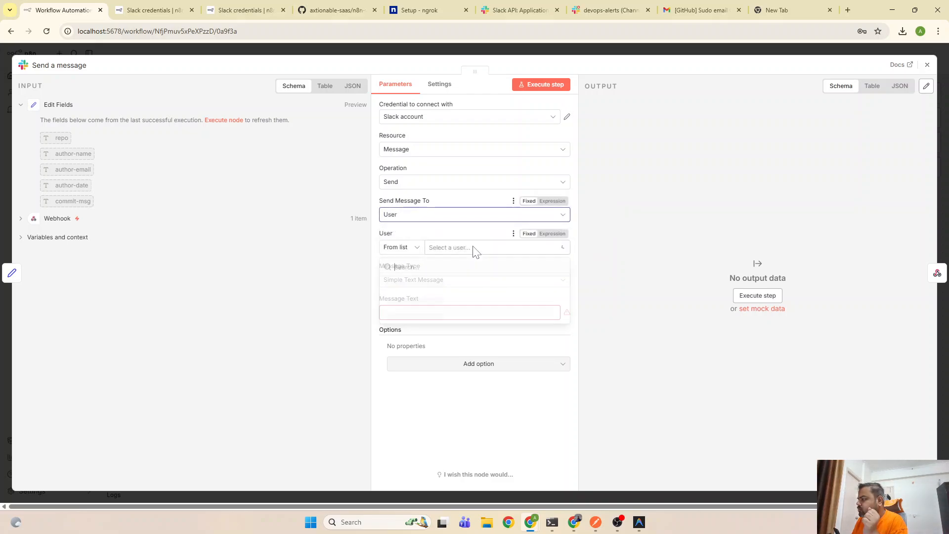
{"action": "left_click", "coordinate": [452, 214]}
{"action": "left_click", "coordinate": [416, 242]}
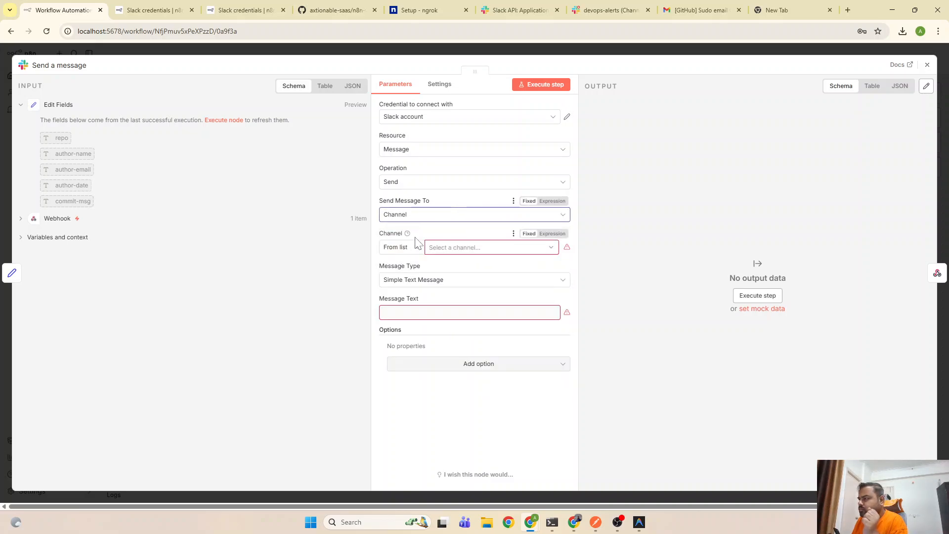
{"action": "left_click", "coordinate": [518, 250]}
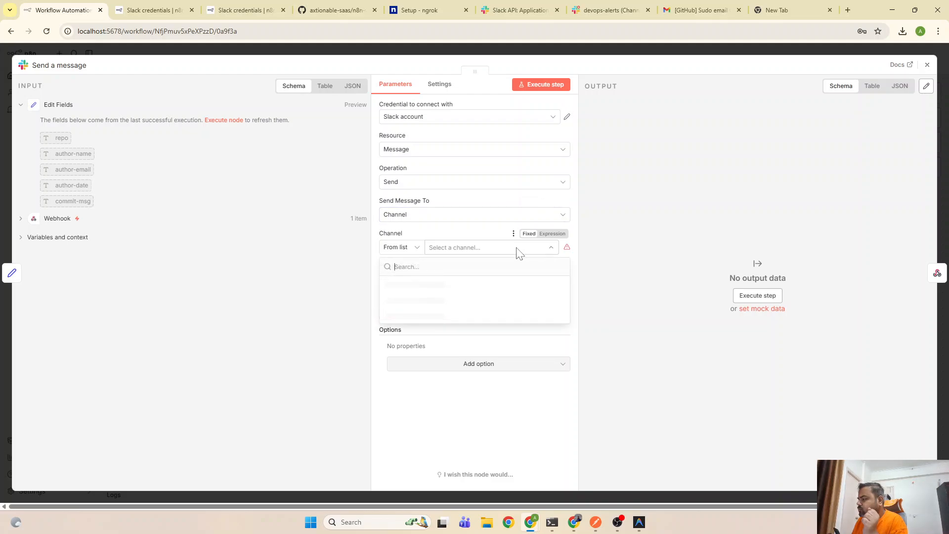
{"action": "left_click", "coordinate": [422, 426]}
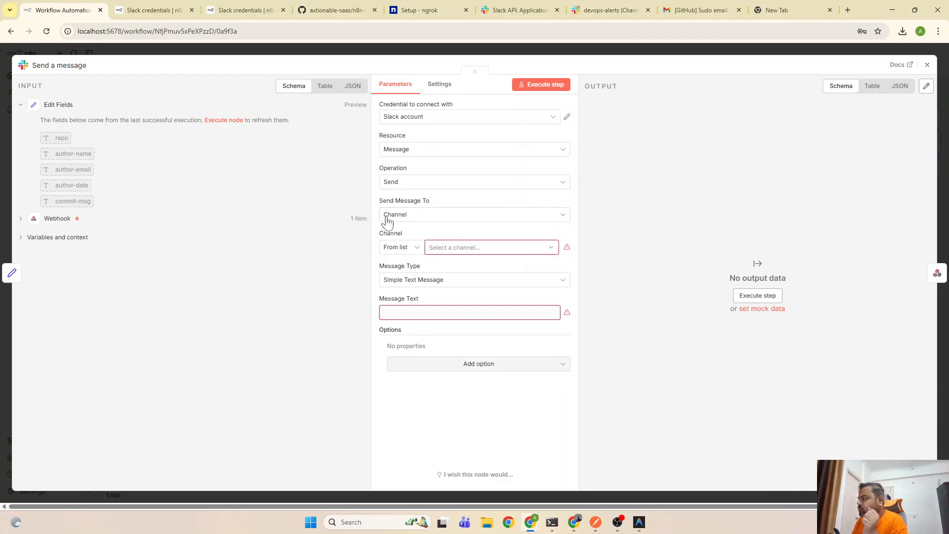
Recheck the Slack account credential's connection, then switch to the Slack credentials docs
{"action": "left_click", "coordinate": [564, 119]}
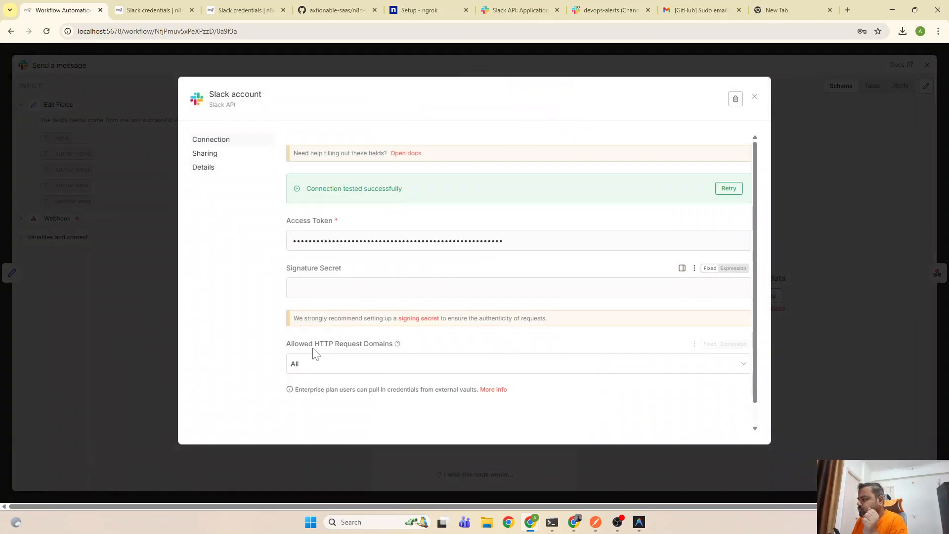
{"action": "left_click", "coordinate": [754, 97]}
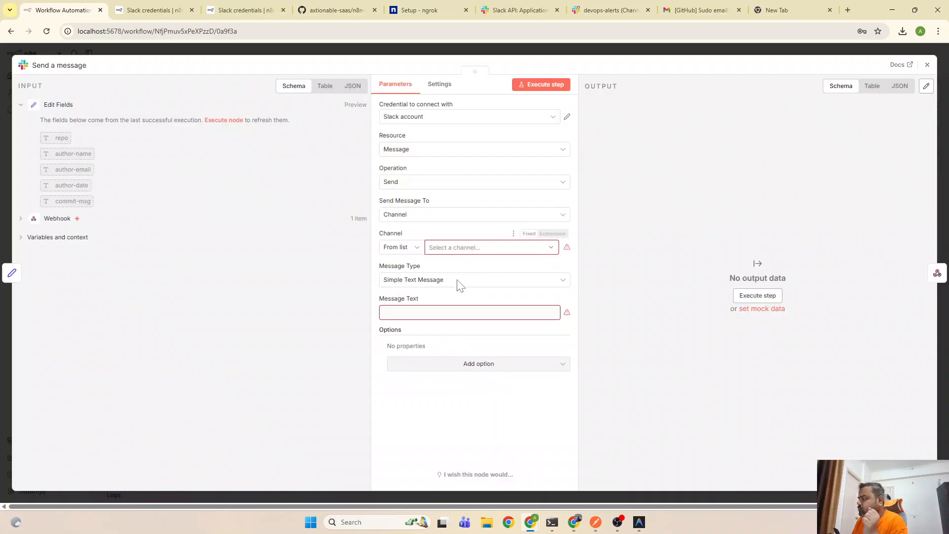
{"action": "left_click", "coordinate": [290, 10]}
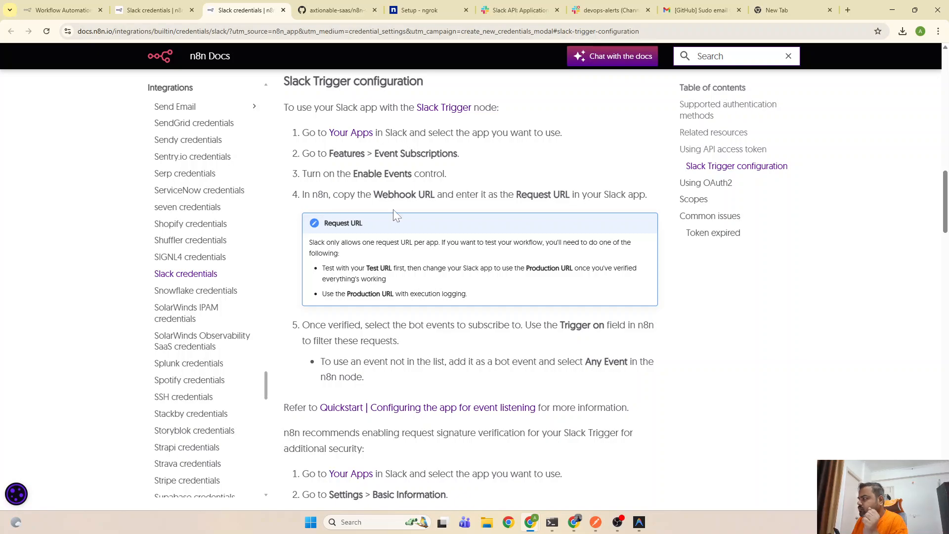
Read through the Slack access-token, trigger and OAuth setup docs, then go back to the n8n workflow
{"action": "scroll", "coordinate": [464, 287], "scroll_direction": "up", "scroll_amount": 8}
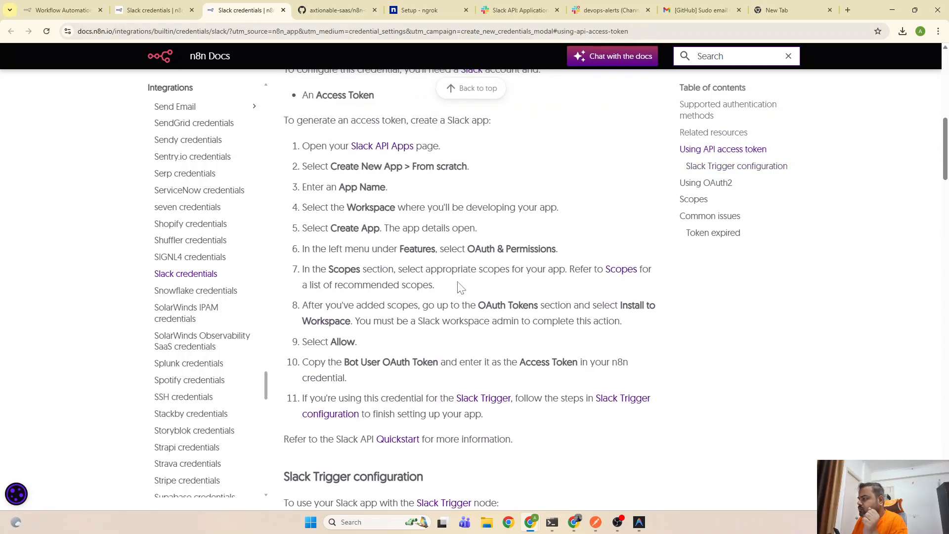
{"action": "scroll", "coordinate": [360, 240], "scroll_direction": "up", "scroll_amount": 3}
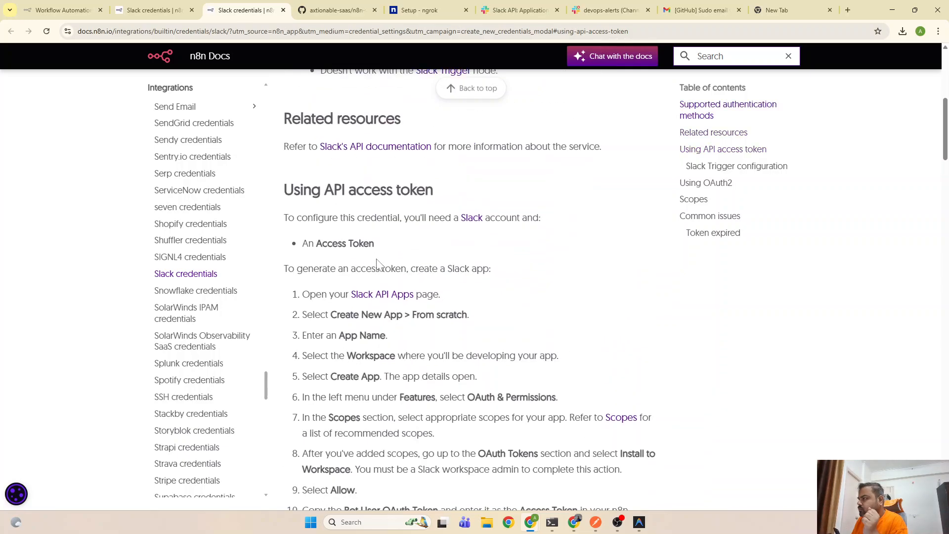
{"action": "scroll", "coordinate": [376, 245], "scroll_direction": "down", "scroll_amount": 3}
{"action": "scroll", "coordinate": [408, 256], "scroll_direction": "down", "scroll_amount": 2}
{"action": "scroll", "coordinate": [409, 262], "scroll_direction": "down", "scroll_amount": 6}
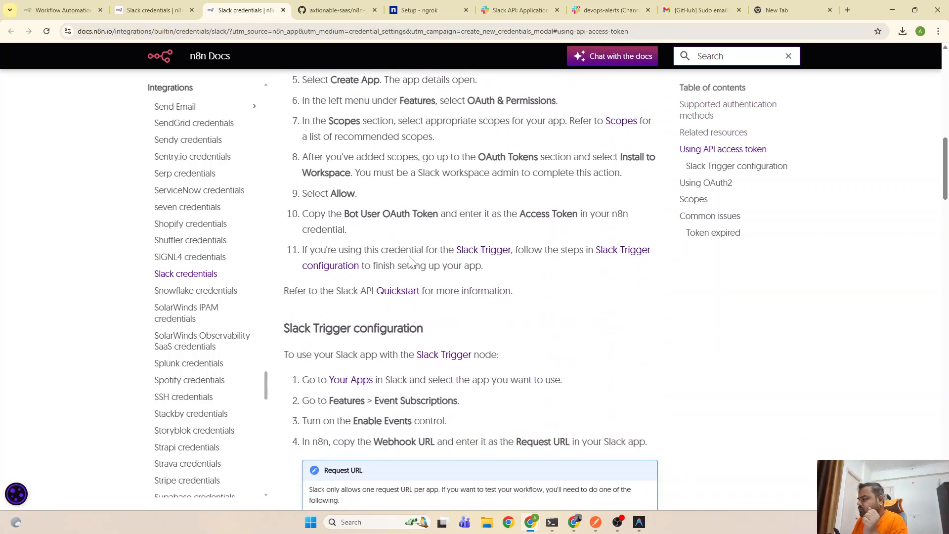
{"action": "scroll", "coordinate": [436, 293], "scroll_direction": "down", "scroll_amount": 4}
{"action": "scroll", "coordinate": [440, 295], "scroll_direction": "up", "scroll_amount": 4}
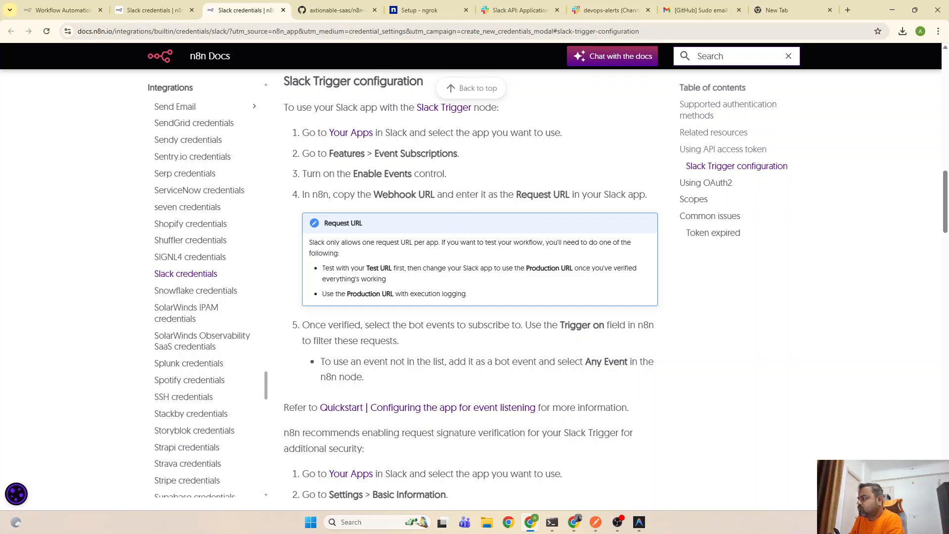
{"action": "scroll", "coordinate": [456, 246], "scroll_direction": "up", "scroll_amount": 3}
{"action": "scroll", "coordinate": [456, 245], "scroll_direction": "down", "scroll_amount": 4}
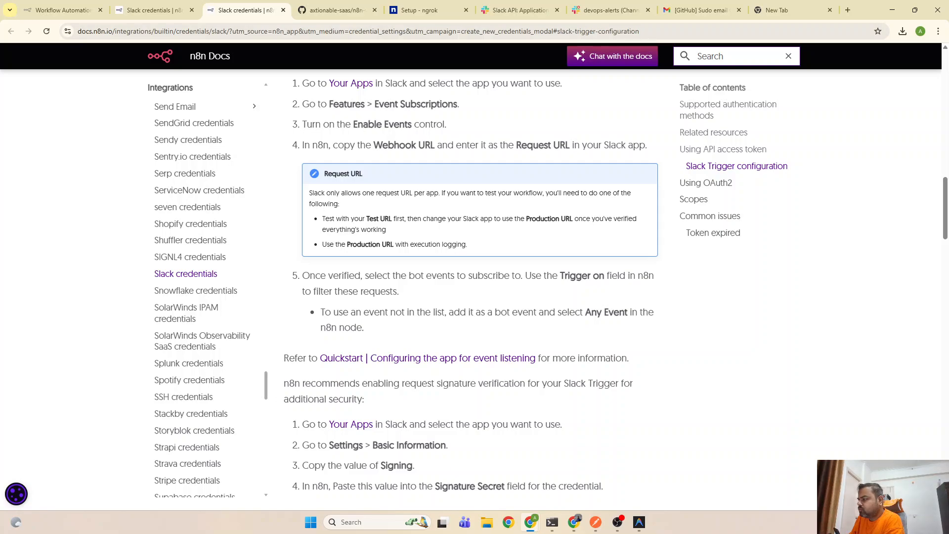
{"action": "scroll", "coordinate": [458, 245], "scroll_direction": "up", "scroll_amount": 3}
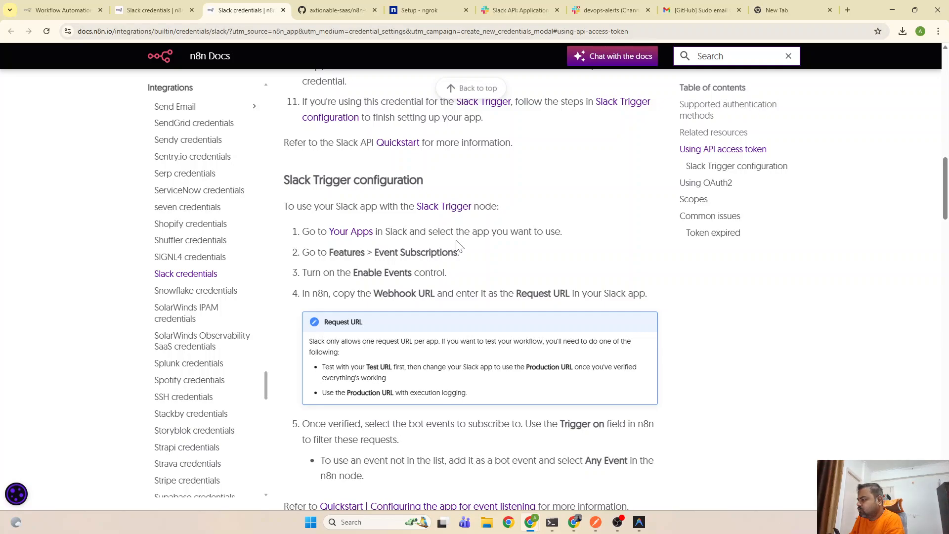
{"action": "scroll", "coordinate": [458, 246], "scroll_direction": "down", "scroll_amount": 3}
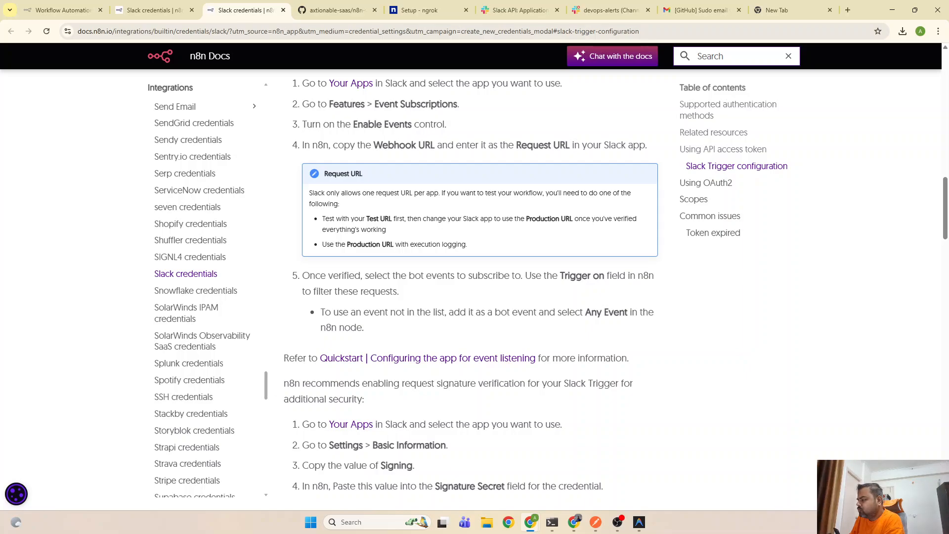
{"action": "scroll", "coordinate": [471, 281], "scroll_direction": "down", "scroll_amount": 3}
{"action": "scroll", "coordinate": [457, 245], "scroll_direction": "down", "scroll_amount": 15}
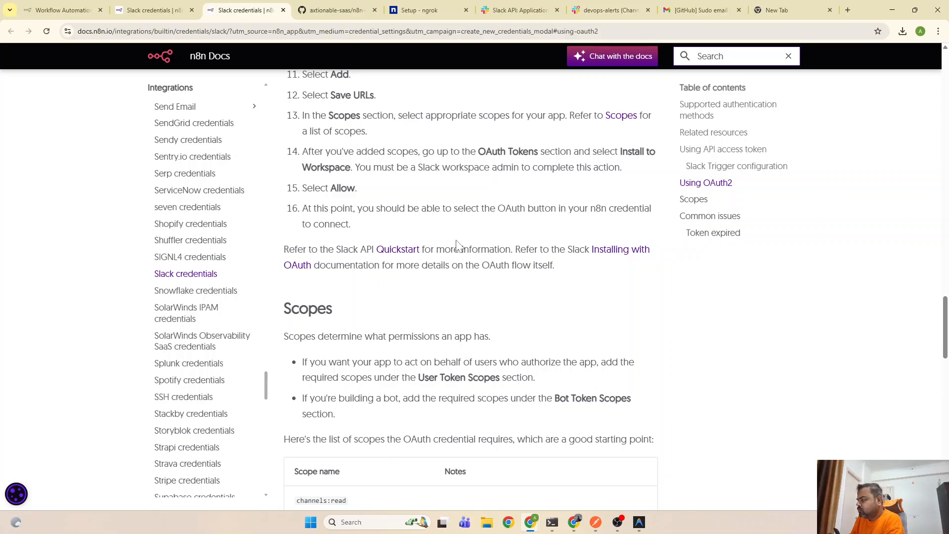
{"action": "scroll", "coordinate": [458, 245], "scroll_direction": "down", "scroll_amount": 4}
{"action": "scroll", "coordinate": [458, 245], "scroll_direction": "up", "scroll_amount": 12}
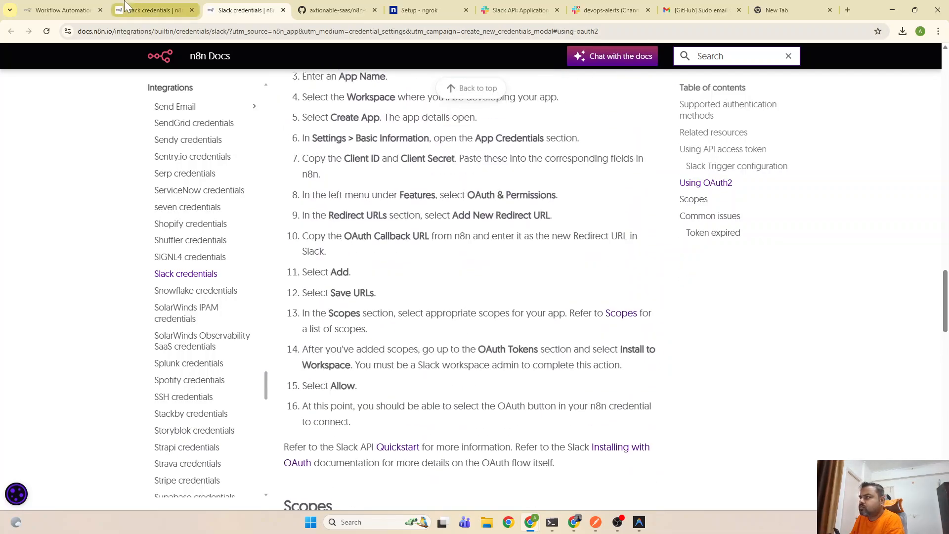
{"action": "left_click", "coordinate": [62, 9]}
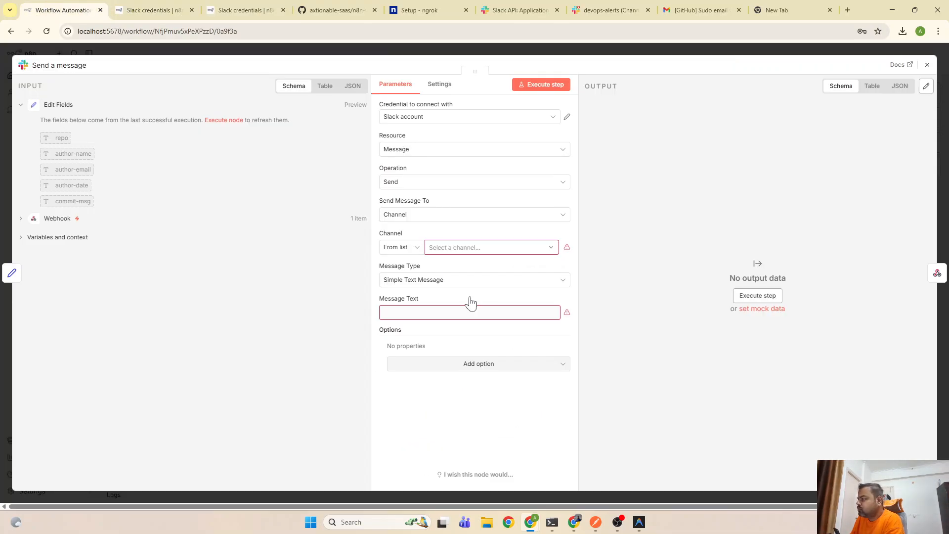
Delete the Send a message node, search 'slack' in the node panel and expand Slack's triggers
{"action": "left_click", "coordinate": [927, 65]}
{"action": "left_click", "coordinate": [580, 249]}
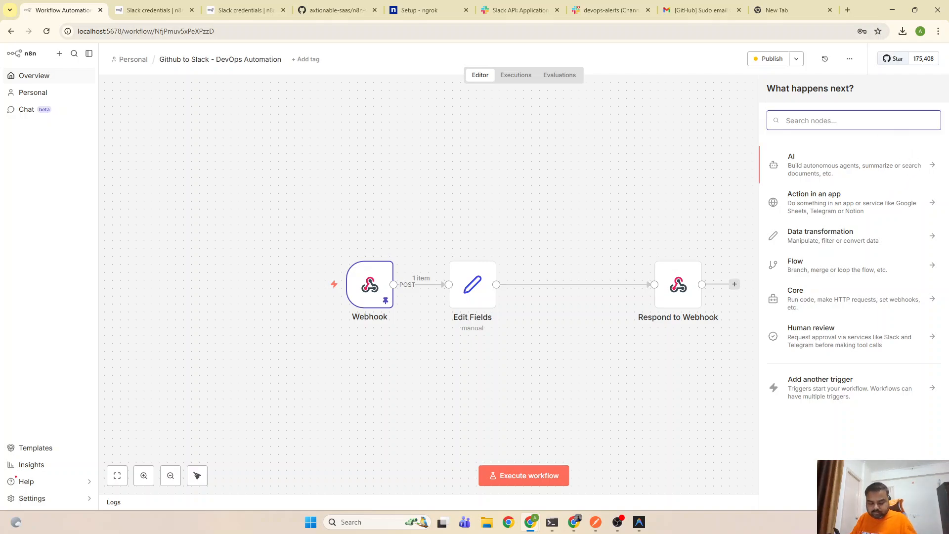
{"action": "type", "text": "slack"}
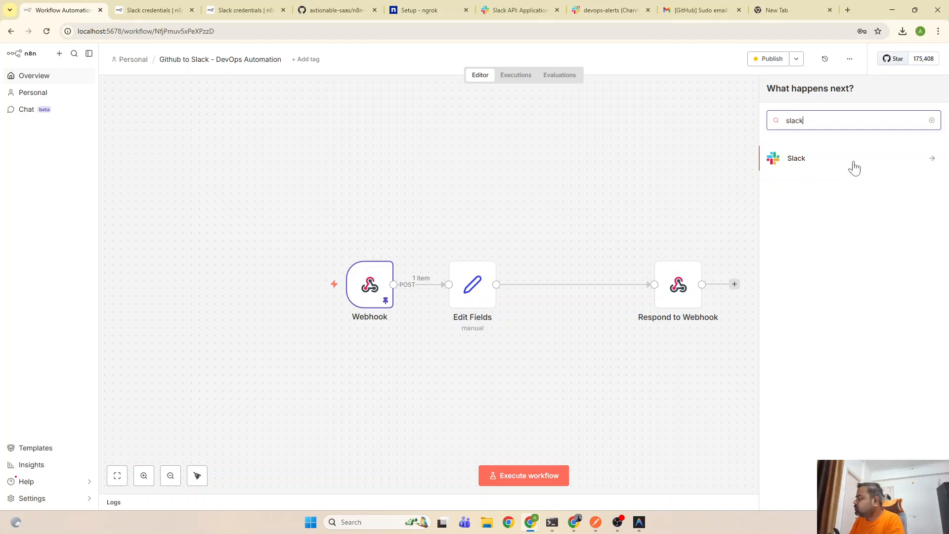
{"action": "left_click", "coordinate": [855, 165]}
{"action": "scroll", "coordinate": [860, 269], "scroll_direction": "down", "scroll_amount": 3}
{"action": "scroll", "coordinate": [868, 262], "scroll_direction": "down", "scroll_amount": 8}
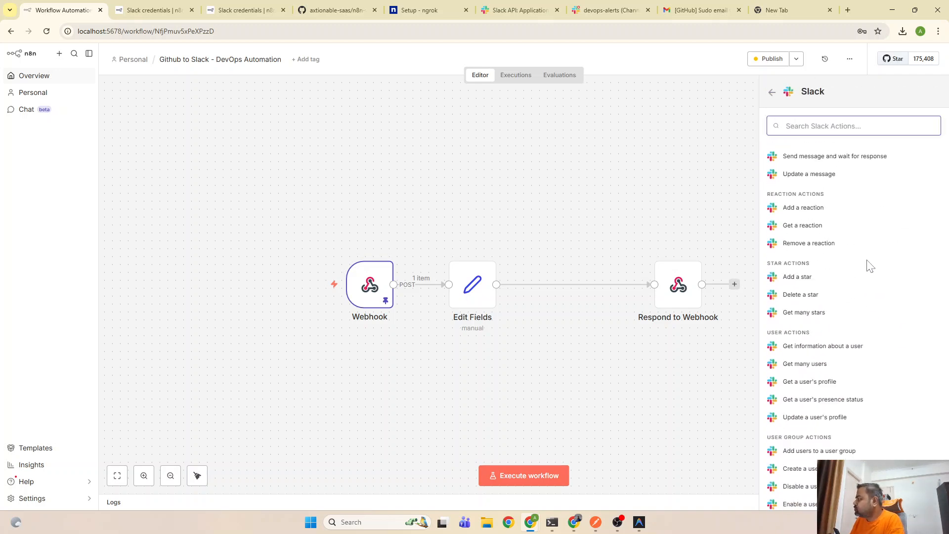
{"action": "left_click", "coordinate": [820, 499]}
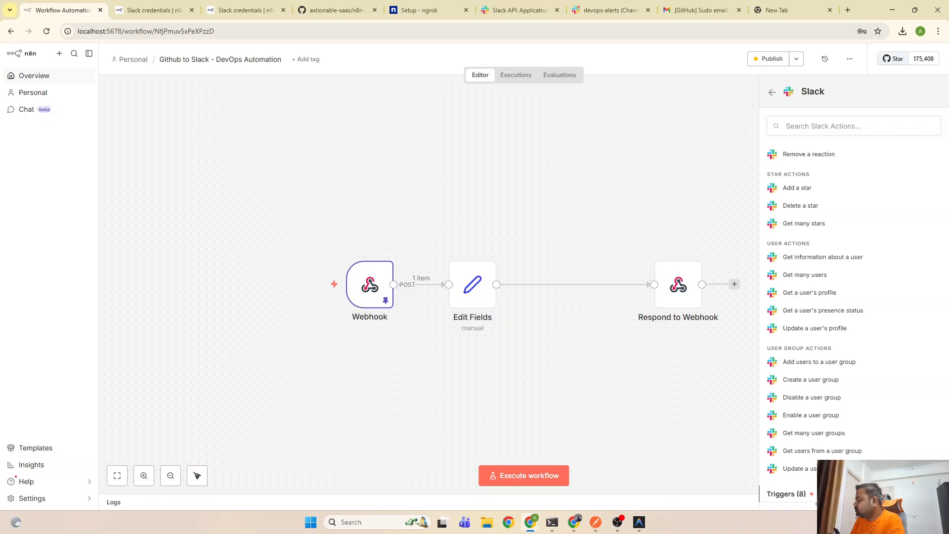
{"action": "scroll", "coordinate": [858, 417], "scroll_direction": "down", "scroll_amount": 3}
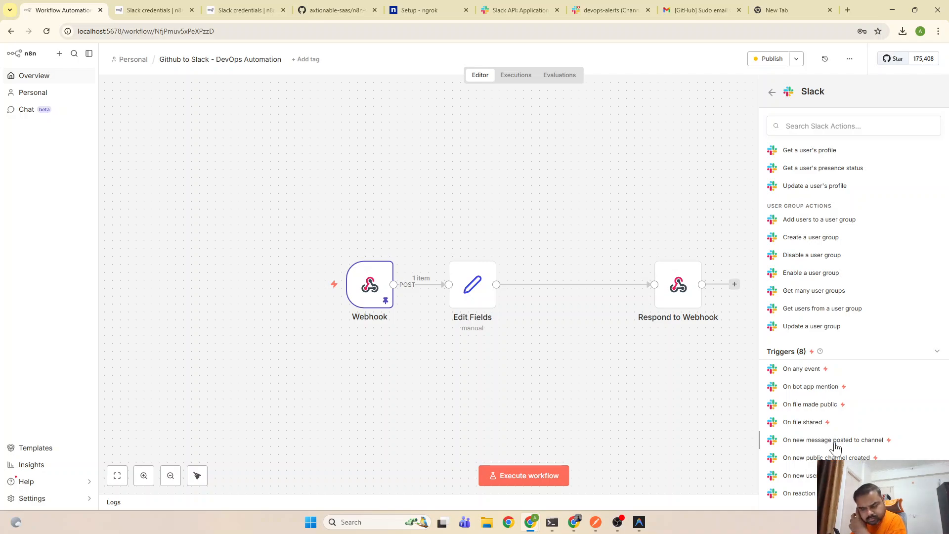
Scroll the Slack credentials docs to the Slack Trigger Event Subscriptions and Request URL steps
{"action": "left_click", "coordinate": [177, 7]}
{"action": "scroll", "coordinate": [503, 355], "scroll_direction": "down", "scroll_amount": 3}
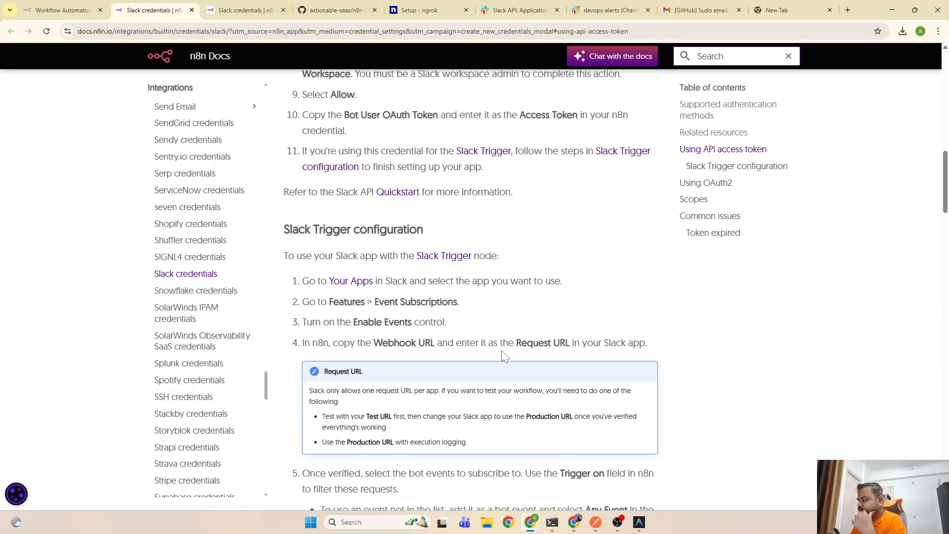
{"action": "scroll", "coordinate": [460, 316], "scroll_direction": "down", "scroll_amount": 1}
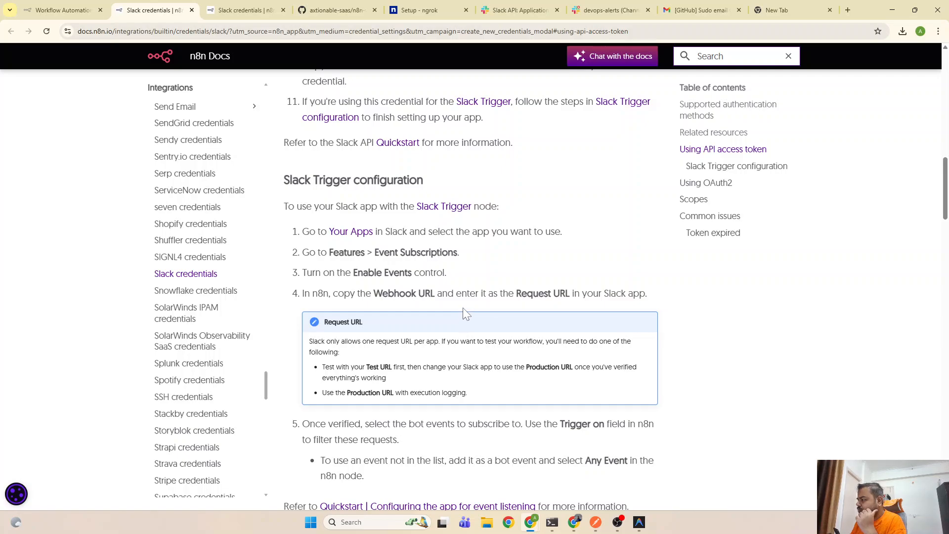
{"action": "scroll", "coordinate": [473, 322], "scroll_direction": "down", "scroll_amount": 2}
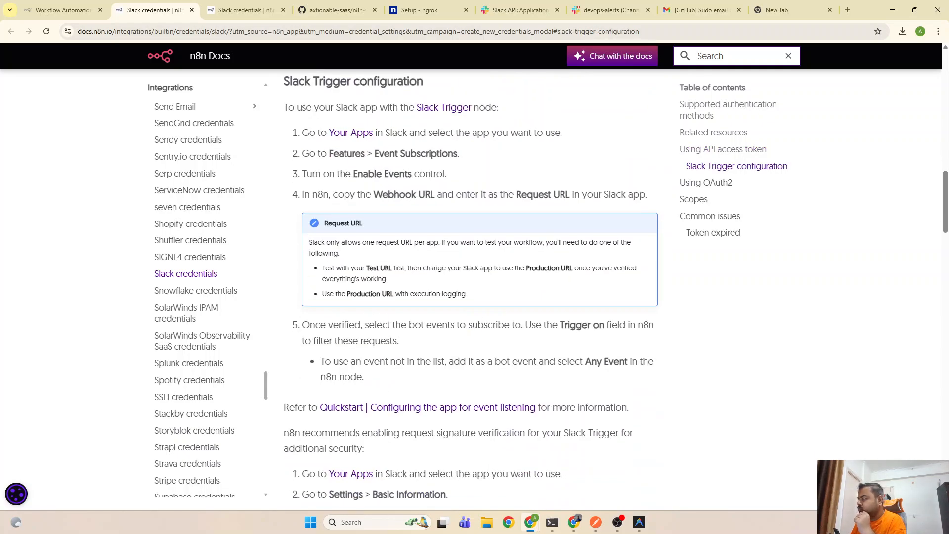
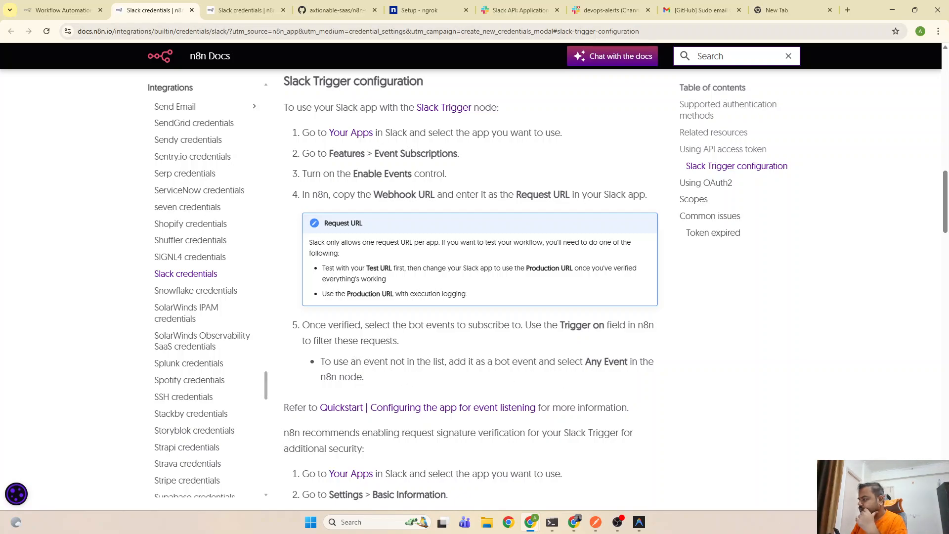
Add a Slack Trigger set to On any event using the existing Slack account credential
{"action": "scroll", "coordinate": [528, 349], "scroll_direction": "down", "scroll_amount": 1}
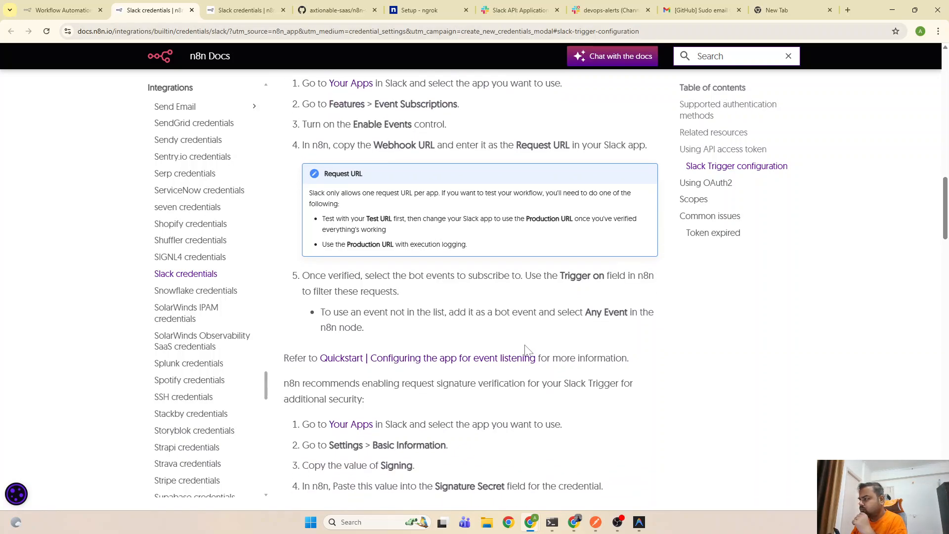
{"action": "scroll", "coordinate": [528, 350], "scroll_direction": "down", "scroll_amount": 1}
{"action": "scroll", "coordinate": [528, 350], "scroll_direction": "up", "scroll_amount": 3}
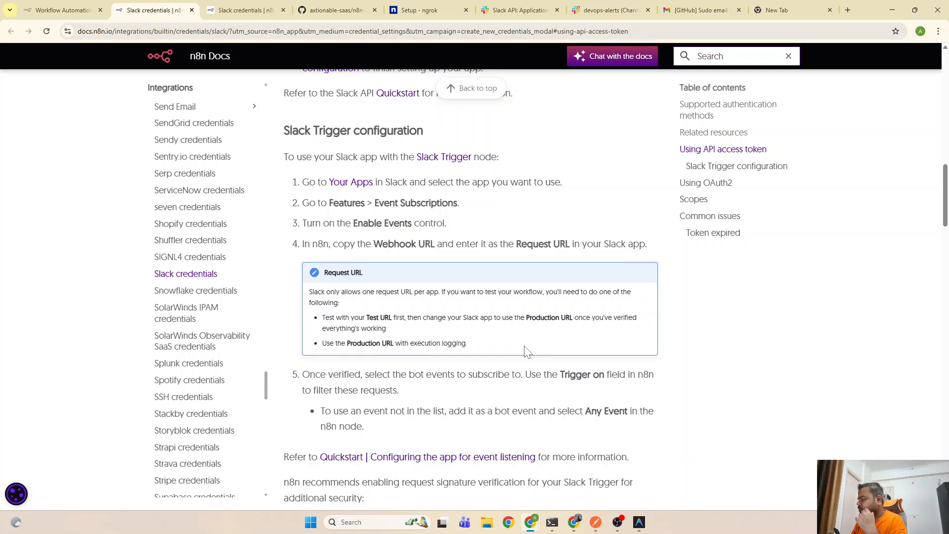
{"action": "left_click", "coordinate": [62, 10]}
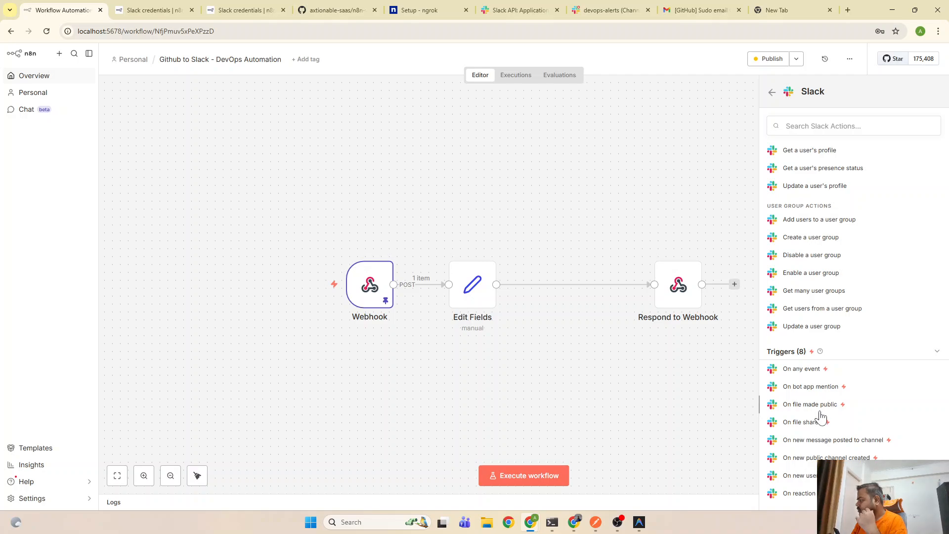
{"action": "left_click", "coordinate": [800, 370]}
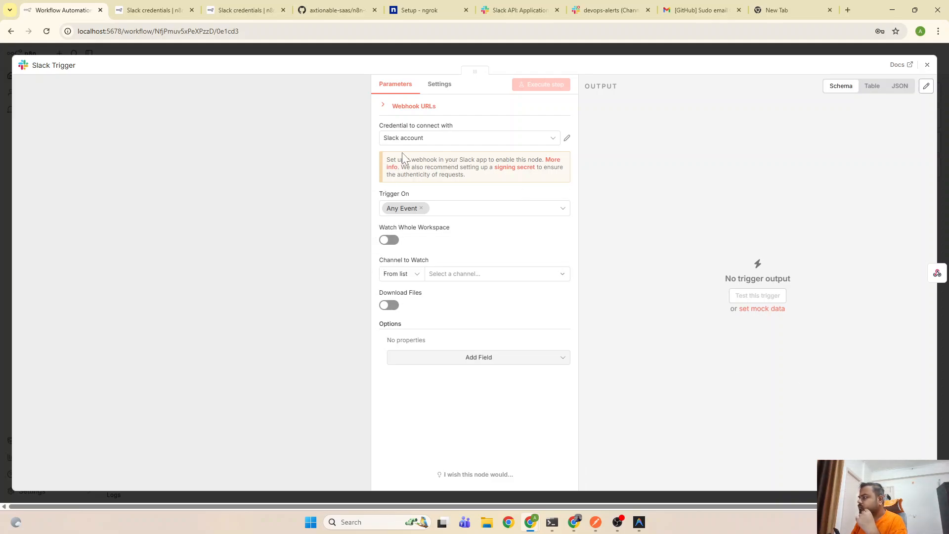
{"action": "left_click", "coordinate": [438, 144]}
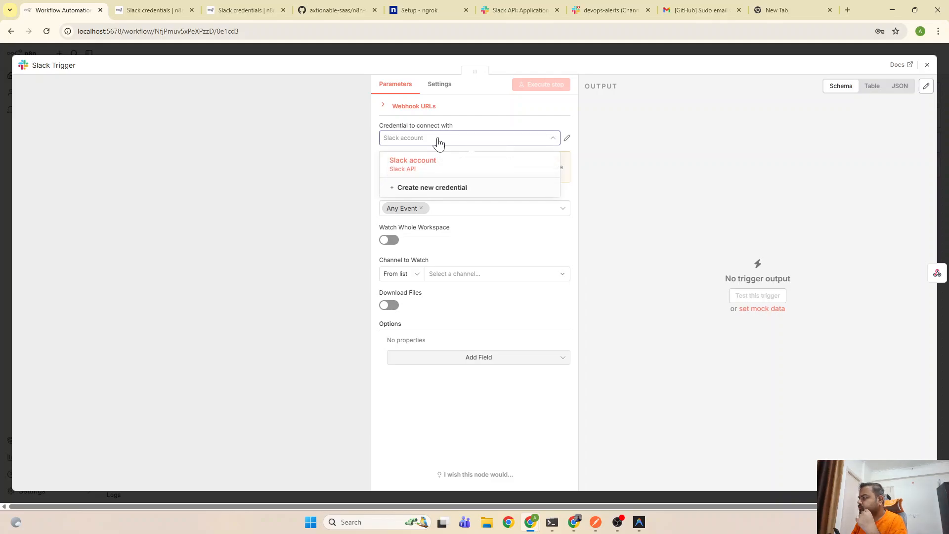
{"action": "left_click", "coordinate": [438, 143]}
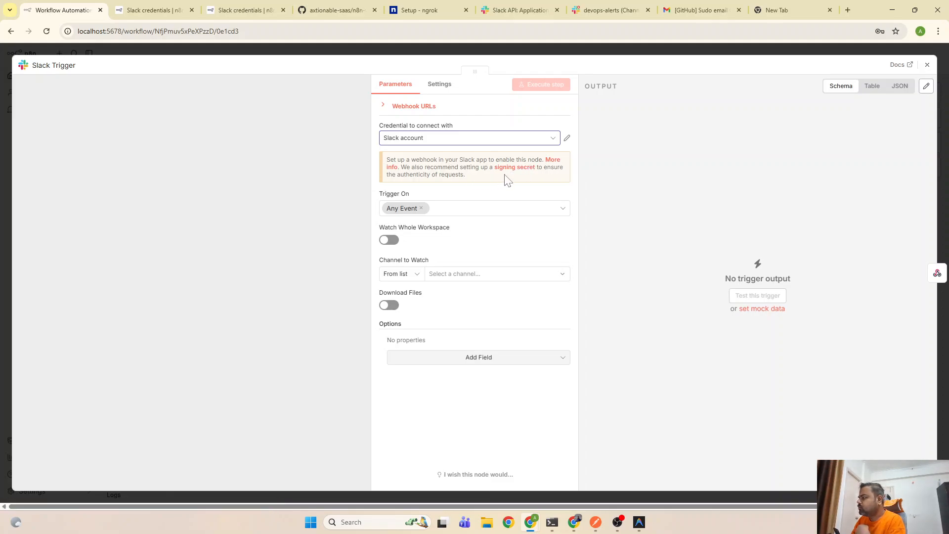
Retest the Slack account credential's connection, then discard an unsaved new Slack credential
{"action": "left_click", "coordinate": [567, 138]}
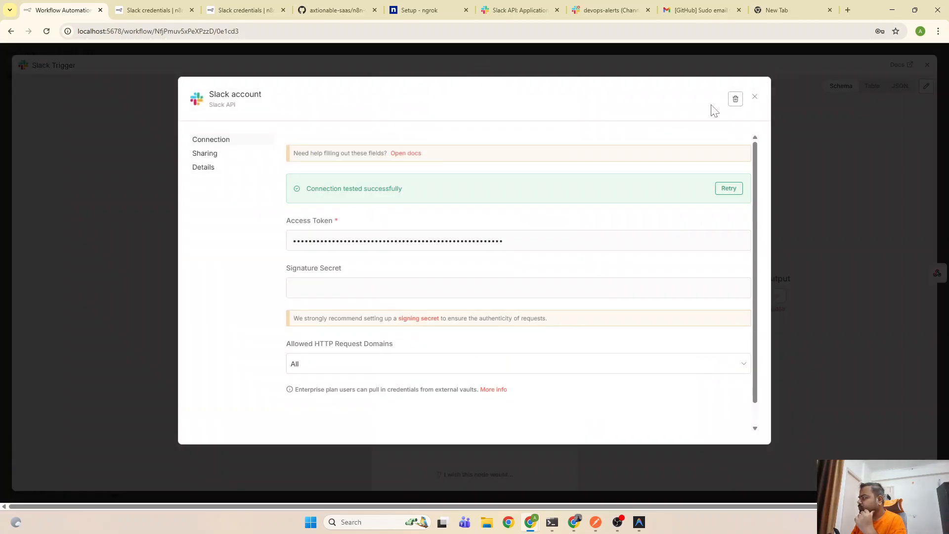
{"action": "left_click", "coordinate": [755, 96]}
{"action": "left_click", "coordinate": [547, 145]}
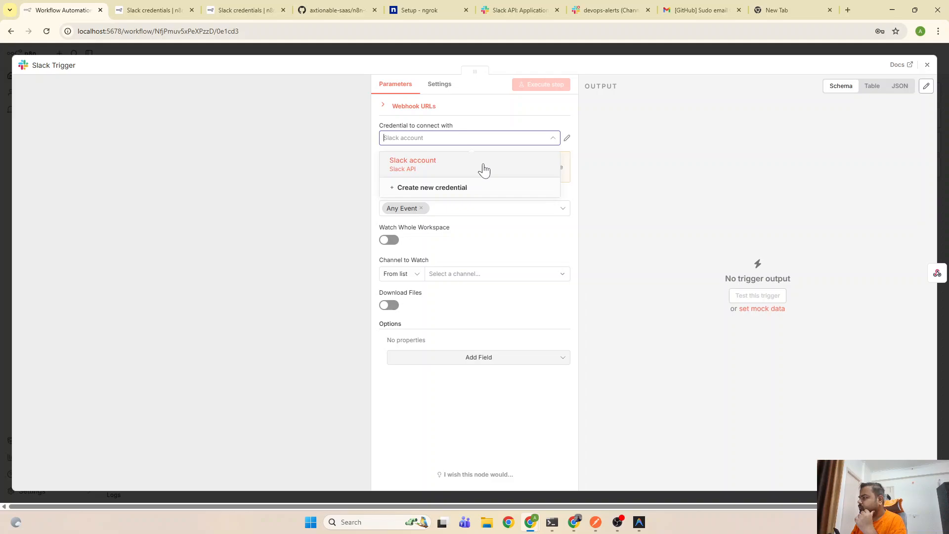
{"action": "left_click", "coordinate": [455, 193]}
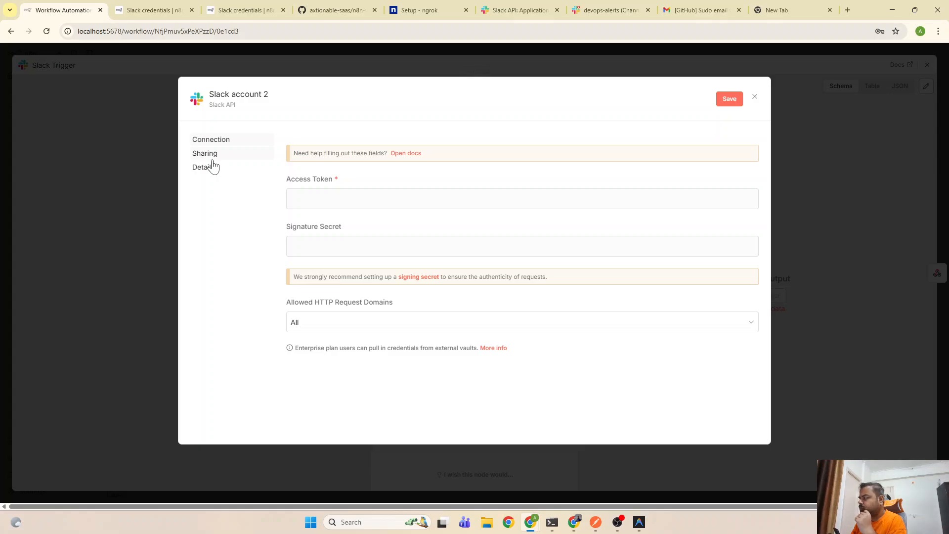
{"action": "left_click", "coordinate": [755, 97]}
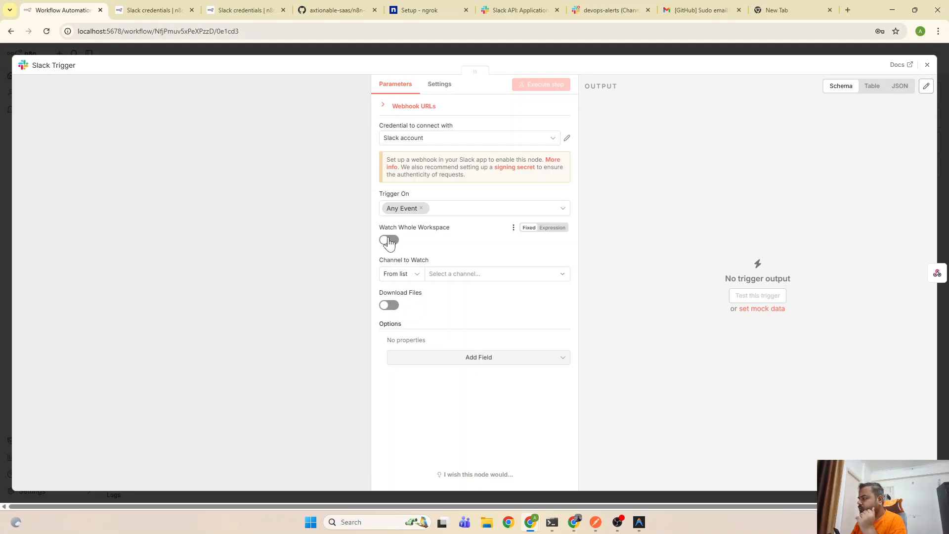
Try loading the Channel to Watch list, keep From list mode, and glance at the trigger's Settings
{"action": "left_click", "coordinate": [470, 276]}
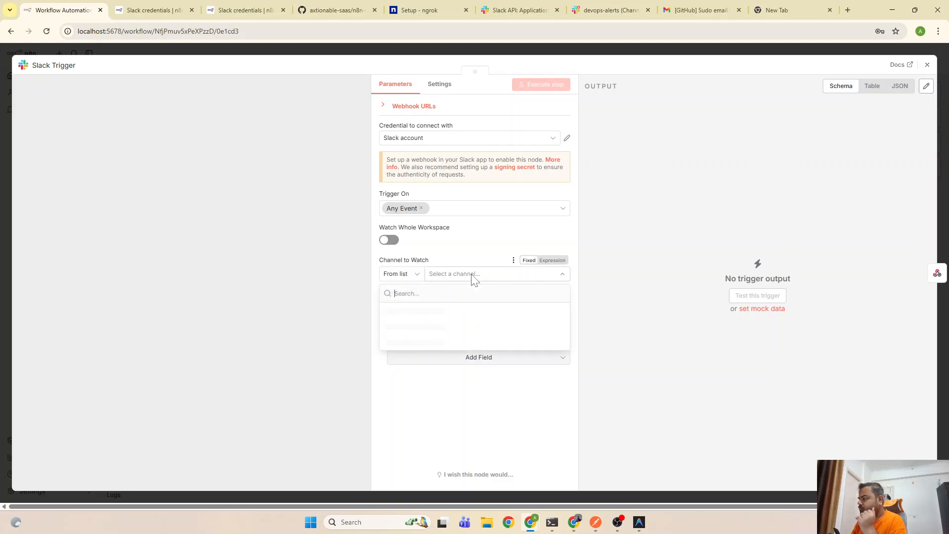
{"action": "left_click", "coordinate": [466, 248]}
{"action": "left_click", "coordinate": [408, 278]}
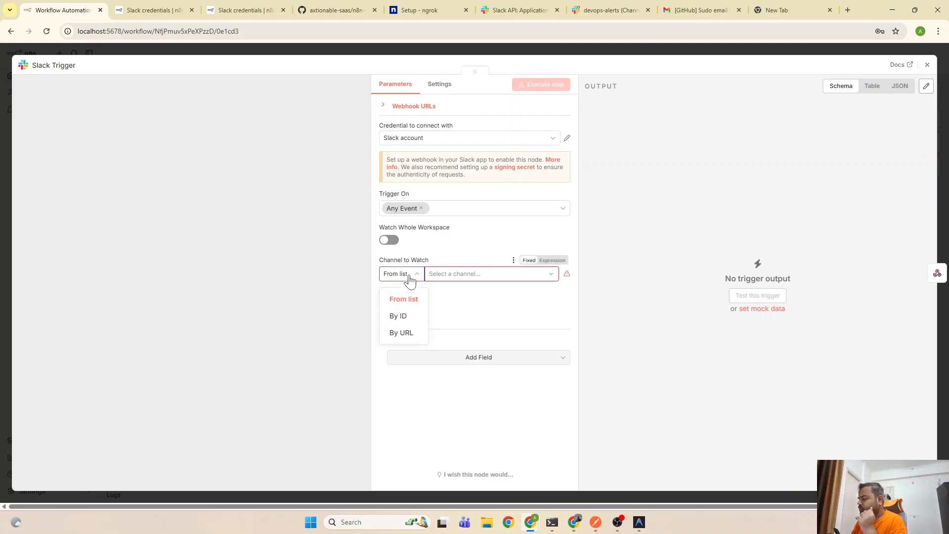
{"action": "left_click", "coordinate": [467, 307]}
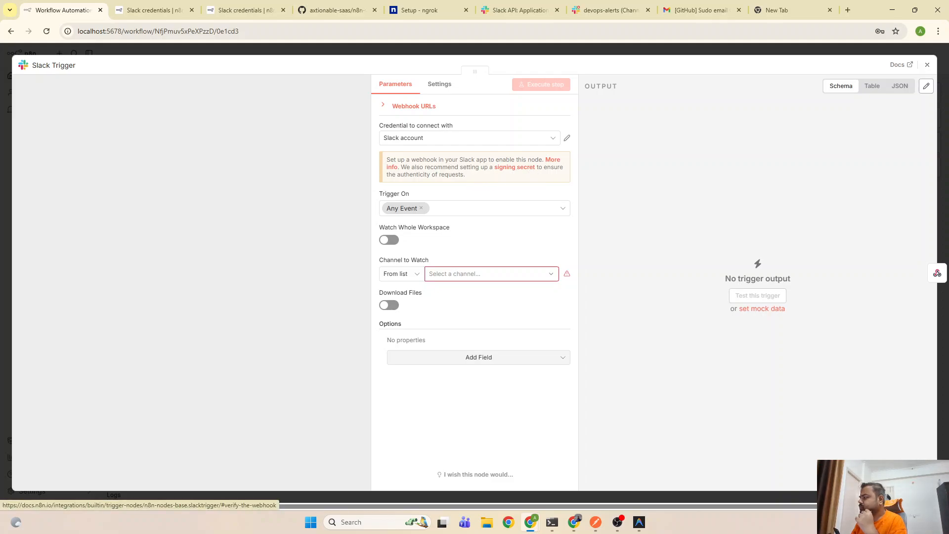
{"action": "left_click", "coordinate": [438, 87]}
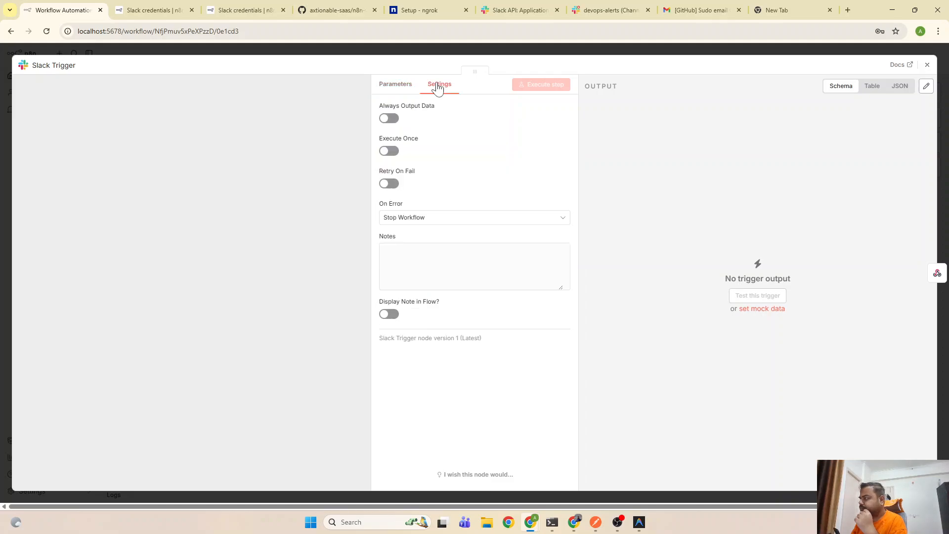
{"action": "left_click", "coordinate": [392, 87]}
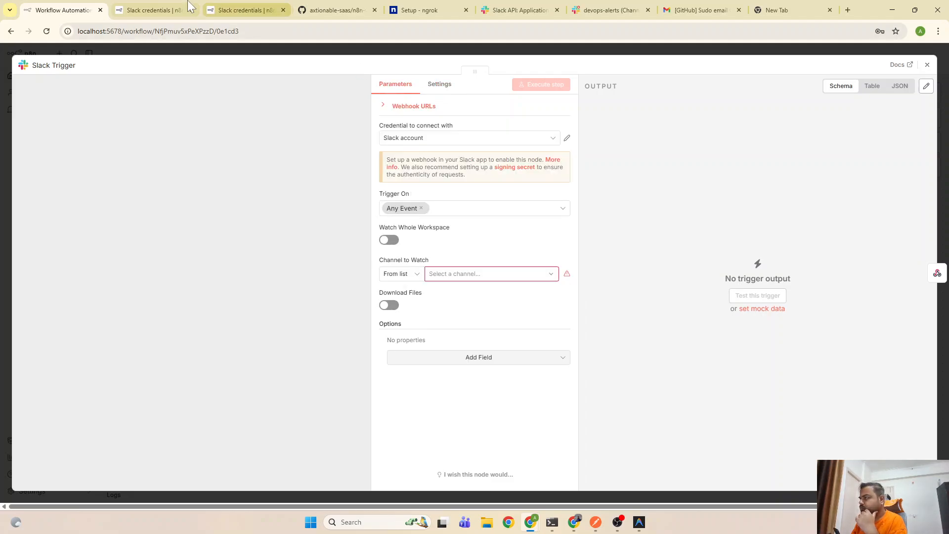
{"action": "left_click", "coordinate": [187, 6]}
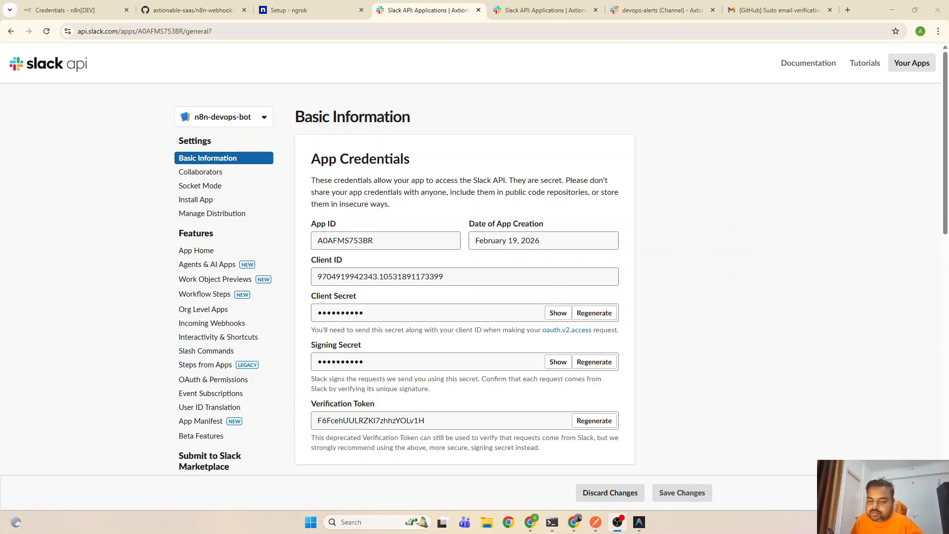
{"action": "left_click", "coordinate": [99, 9]}
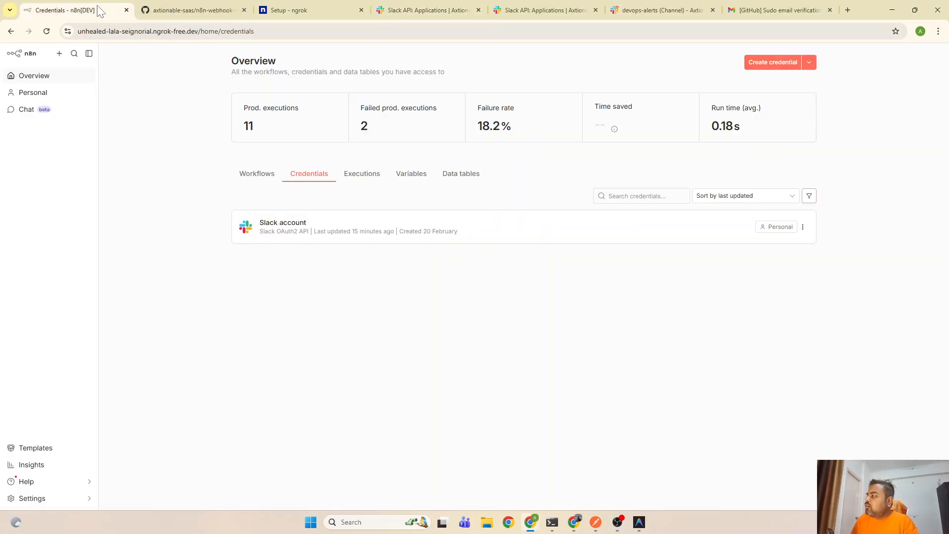
{"action": "left_click", "coordinate": [225, 9]}
{"action": "left_click", "coordinate": [412, 8]}
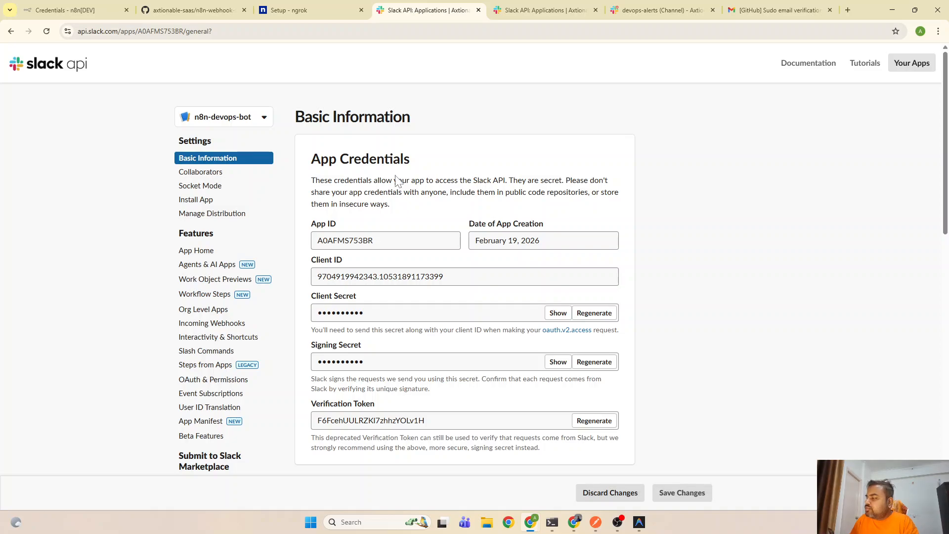
{"action": "scroll", "coordinate": [203, 366], "scroll_direction": "down", "scroll_amount": 3}
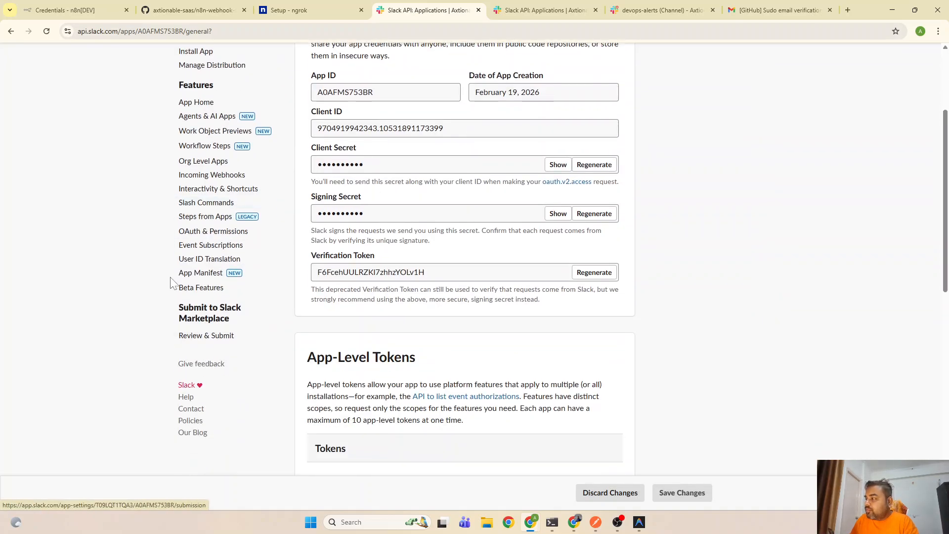
{"action": "left_click", "coordinate": [197, 236]}
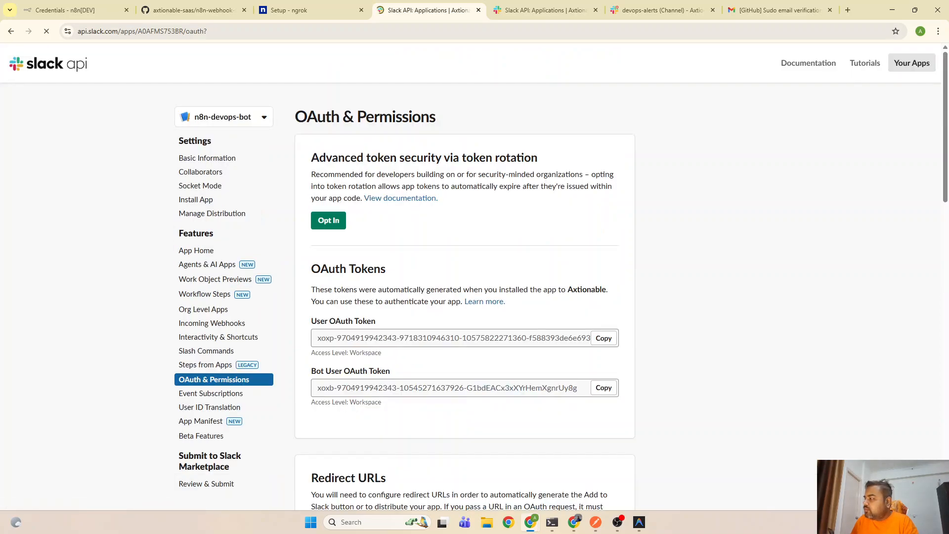
{"action": "scroll", "coordinate": [329, 387], "scroll_direction": "down", "scroll_amount": 5}
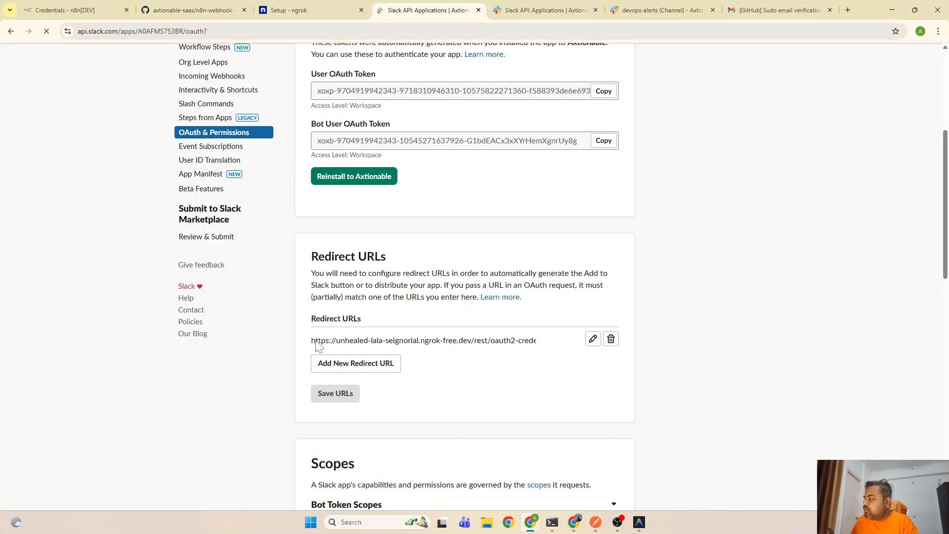
{"action": "left_click_drag", "start_coordinate": [313, 341], "coordinate": [541, 341]}
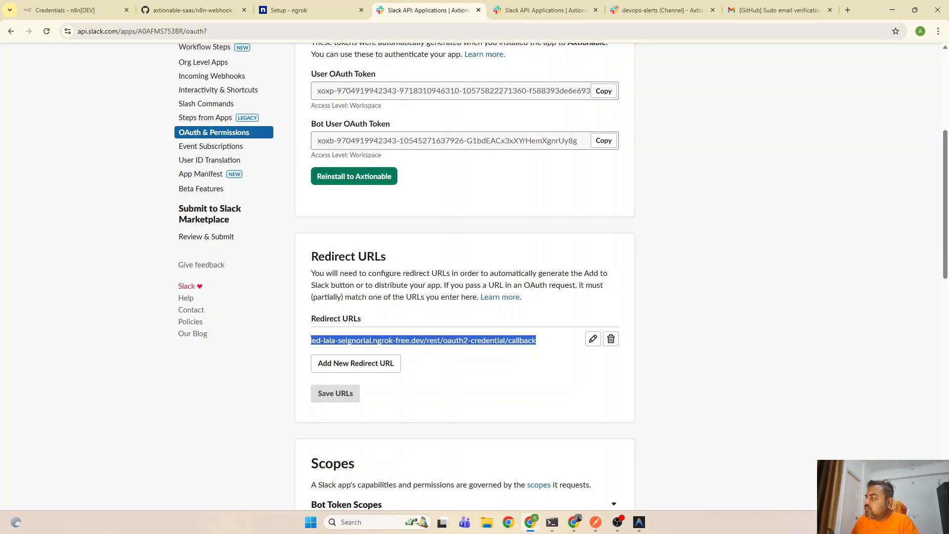
{"action": "scroll", "coordinate": [366, 203], "scroll_direction": "up", "scroll_amount": 3}
{"action": "scroll", "coordinate": [250, 221], "scroll_direction": "up", "scroll_amount": 2}
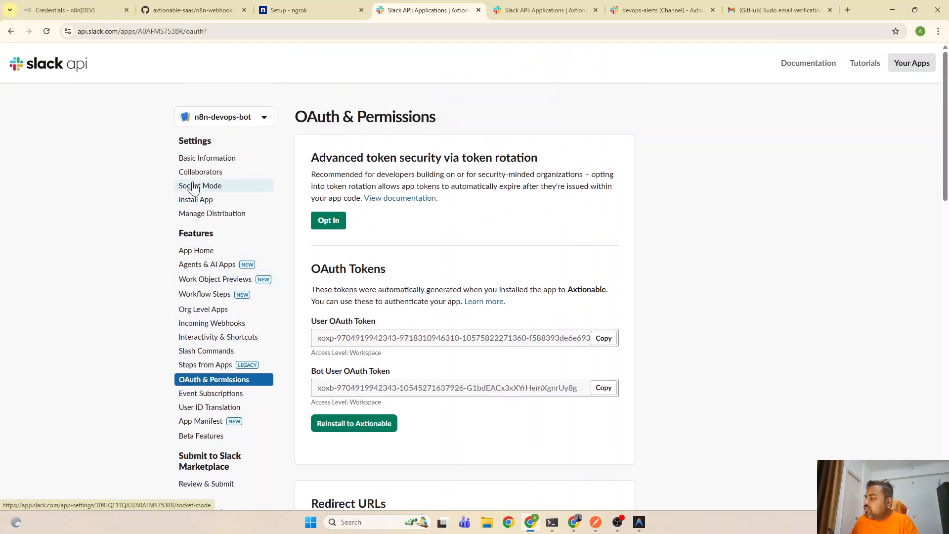
{"action": "left_click", "coordinate": [214, 163]}
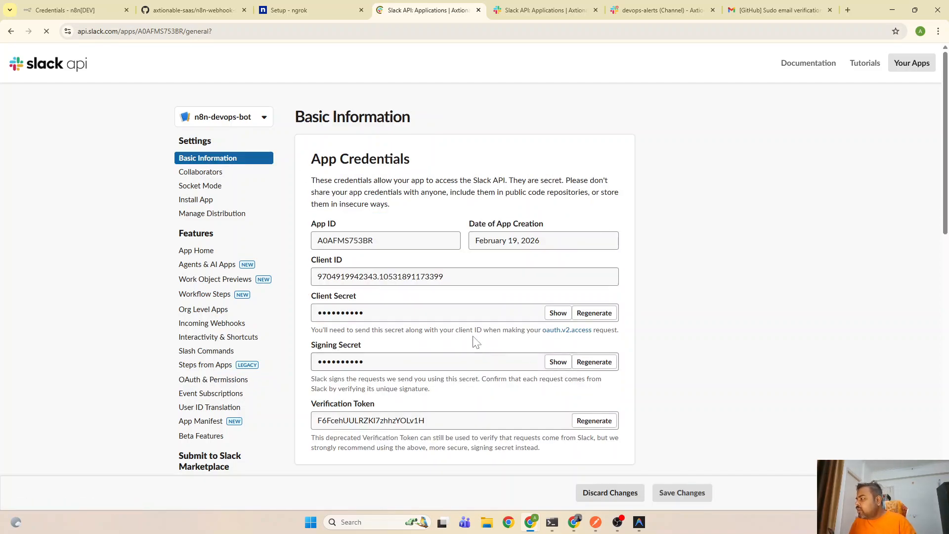
{"action": "left_click", "coordinate": [478, 279]}
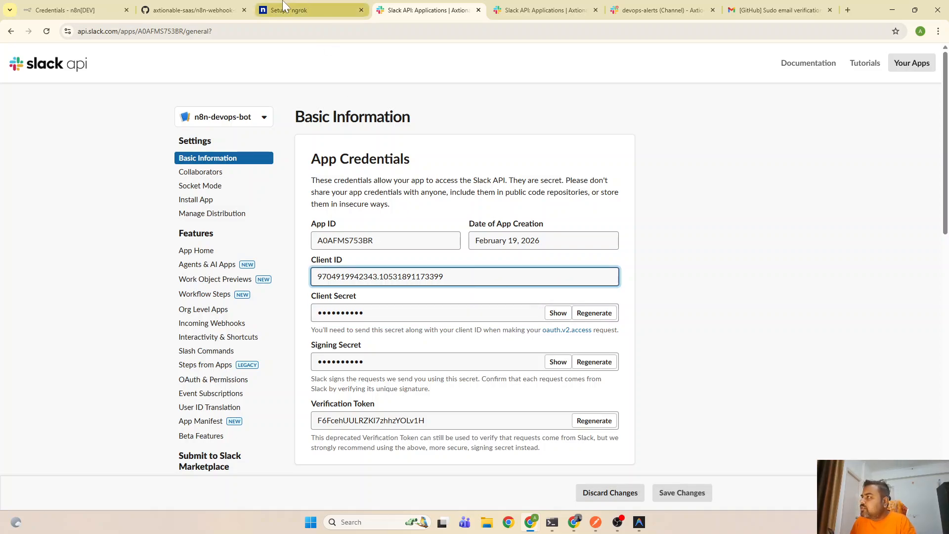
{"action": "left_click", "coordinate": [69, 7]}
{"action": "left_click", "coordinate": [693, 240]}
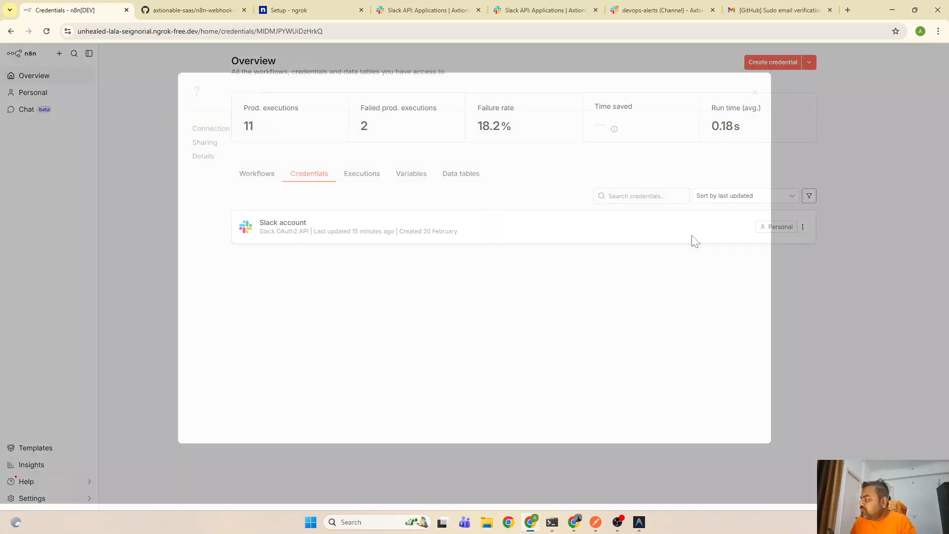
{"action": "scroll", "coordinate": [396, 315], "scroll_direction": "down", "scroll_amount": 2}
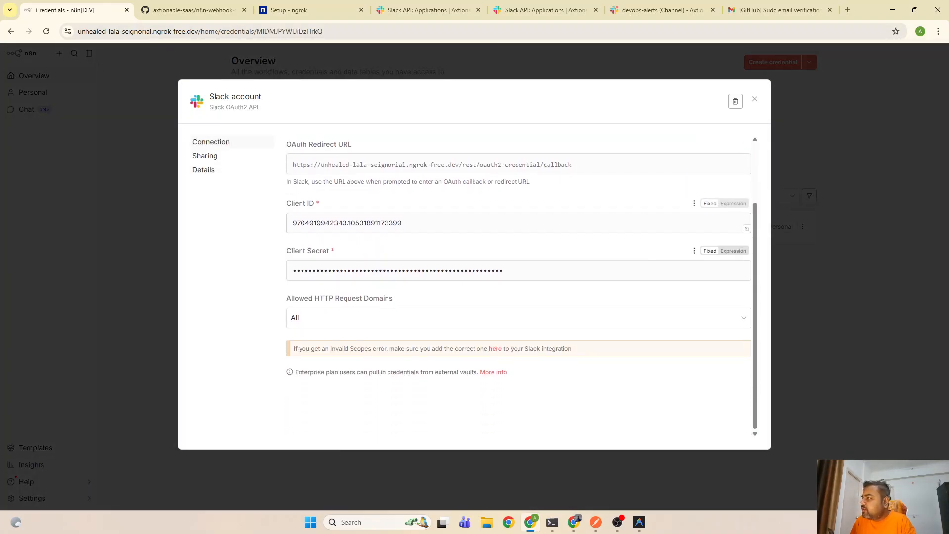
{"action": "left_click", "coordinate": [414, 224]}
{"action": "left_click", "coordinate": [503, 267]}
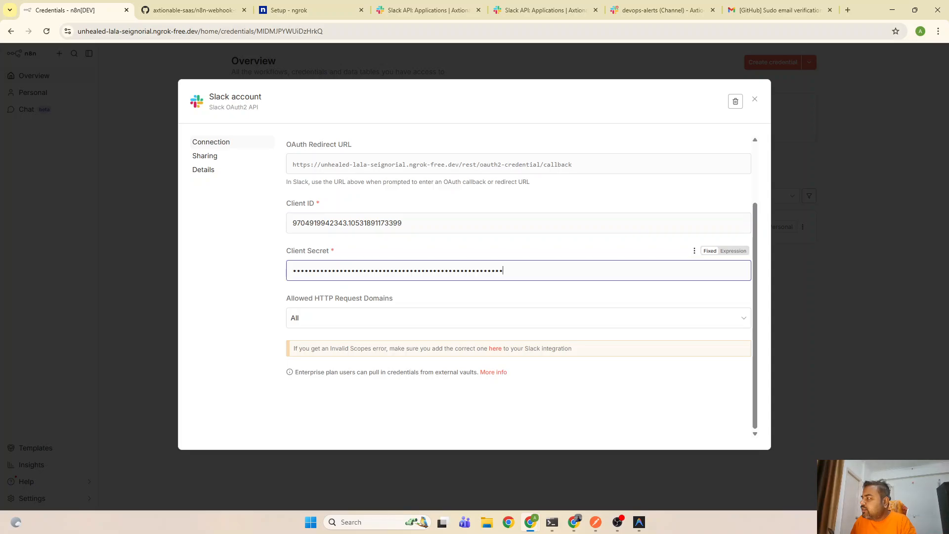
{"action": "scroll", "coordinate": [503, 267], "scroll_direction": "up", "scroll_amount": 1}
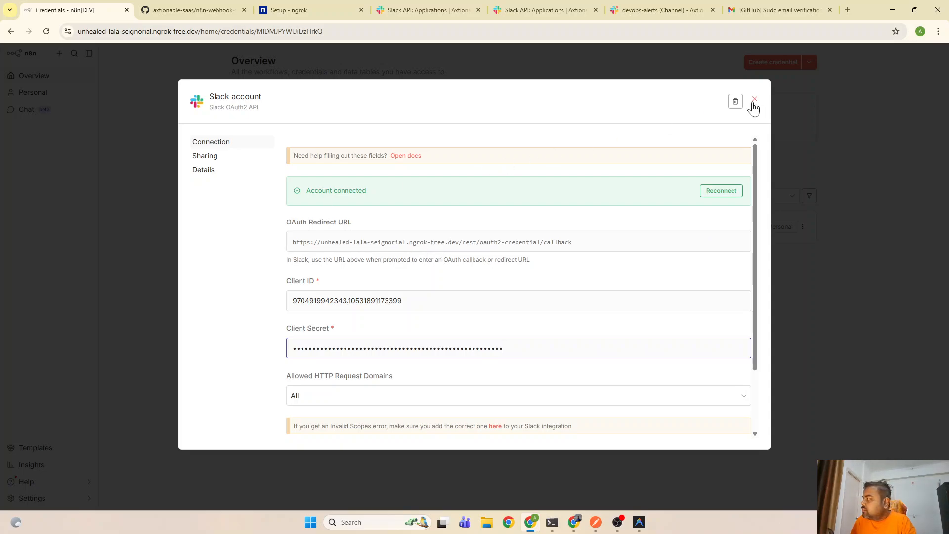
{"action": "left_click", "coordinate": [754, 101]}
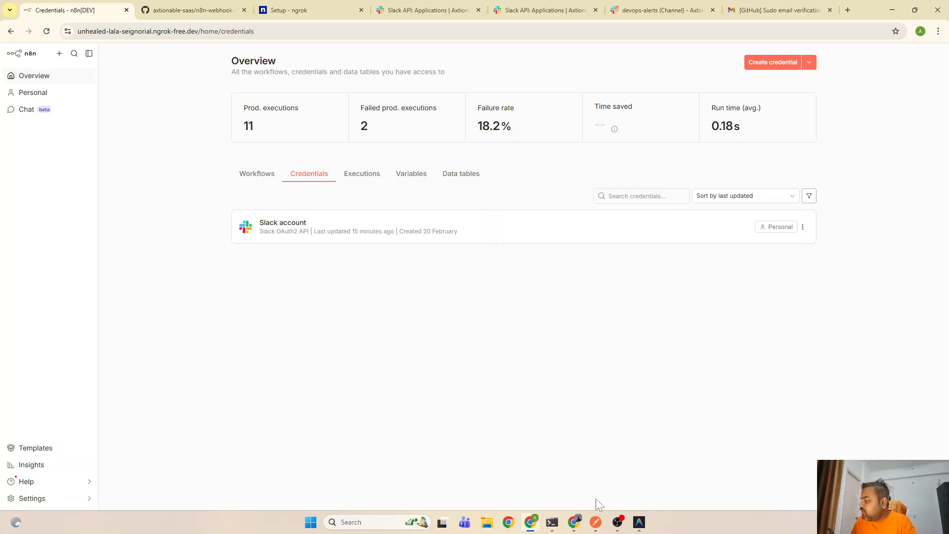
Review the four n8n $env lines for host, protocol, port and webhook URL in PowerShell 7
{"action": "left_click", "coordinate": [552, 522]}
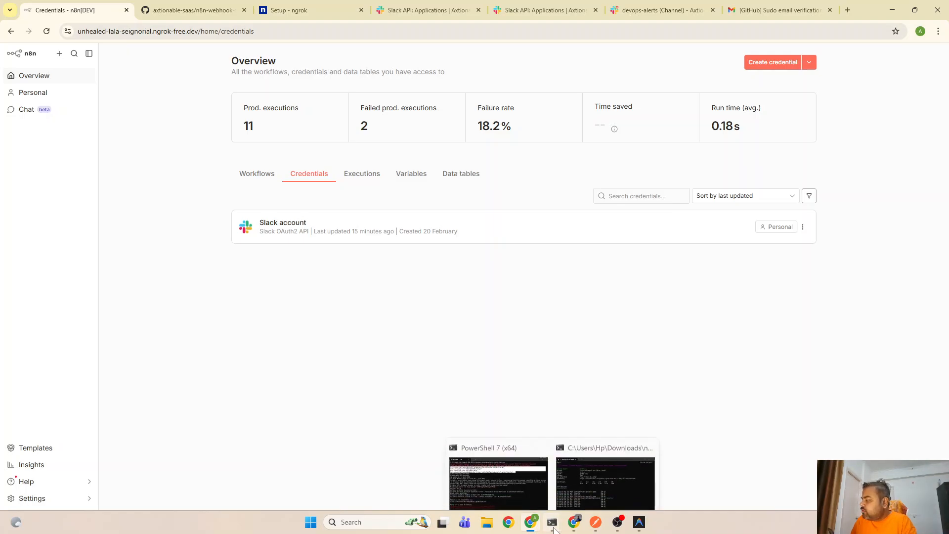
{"action": "left_click", "coordinate": [511, 483]}
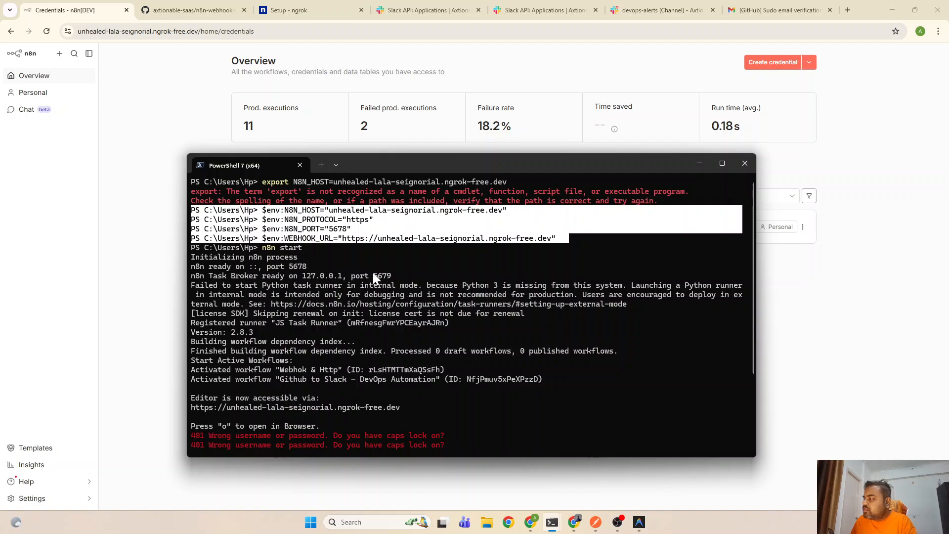
{"action": "left_click", "coordinate": [344, 263]}
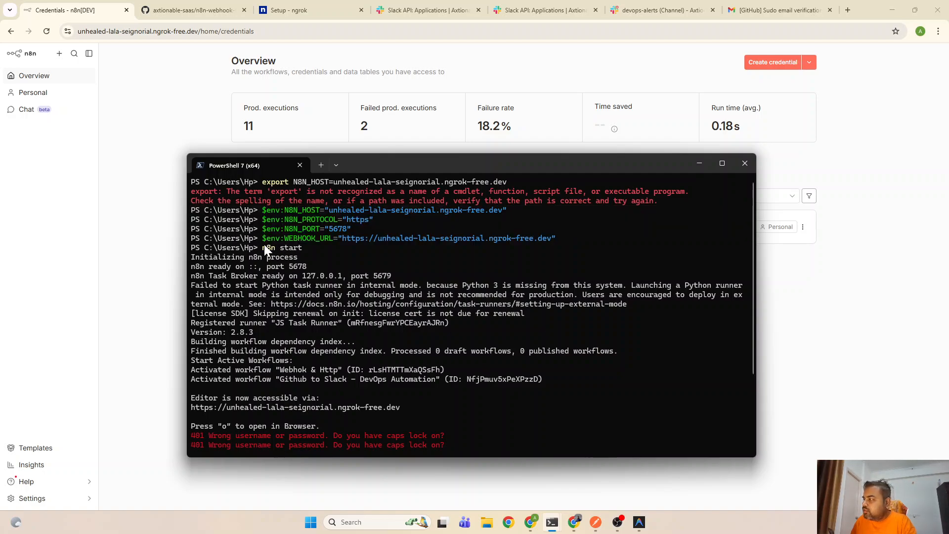
{"action": "left_click_drag", "start_coordinate": [261, 207], "coordinate": [177, 209]}
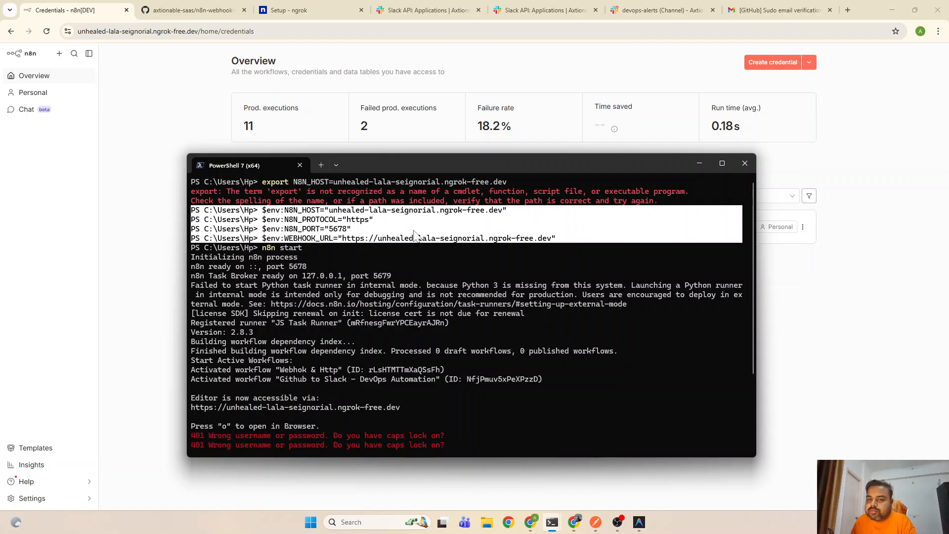
{"action": "left_click", "coordinate": [414, 231]}
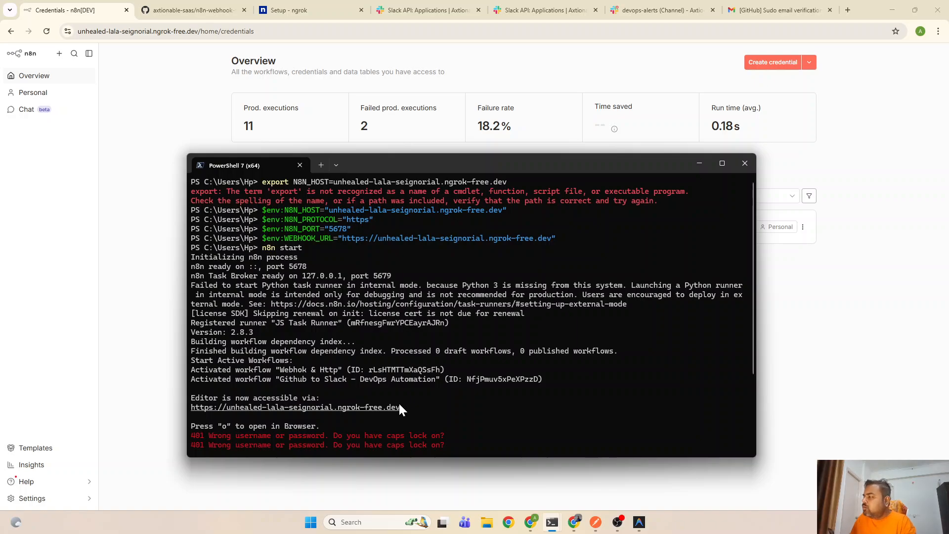
{"action": "left_click", "coordinate": [159, 220]}
Reconnect the Slack account credential, allowing the n8n-devops-bot app access to the workspace
{"action": "left_click", "coordinate": [448, 9]}
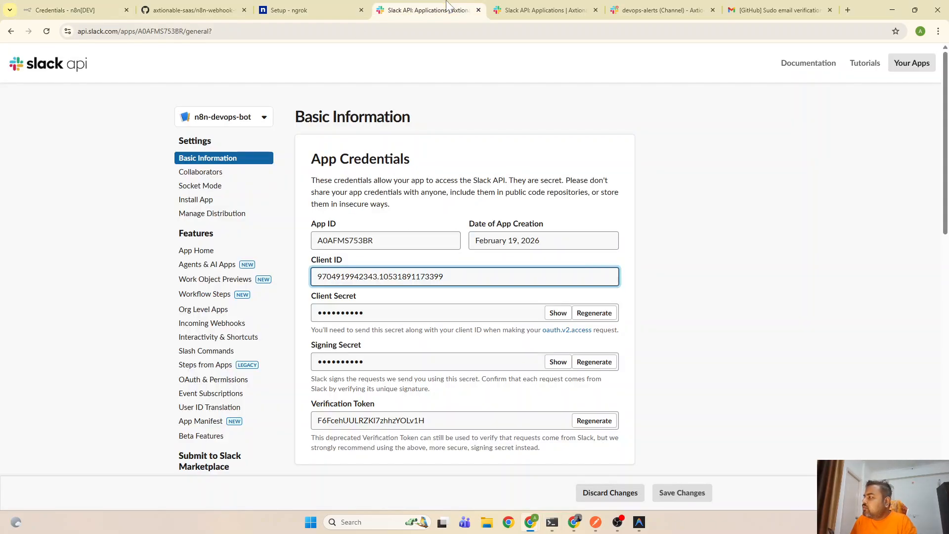
{"action": "left_click", "coordinate": [68, 5]}
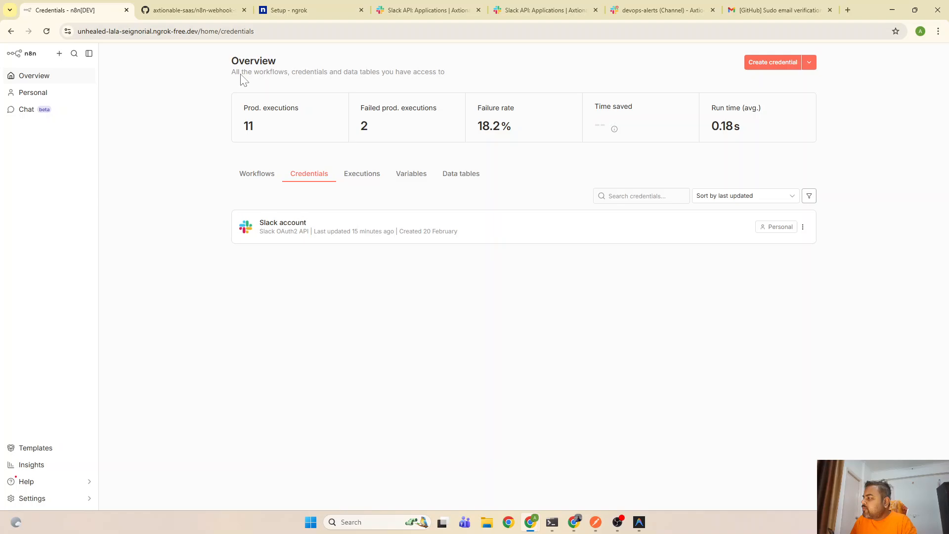
{"action": "left_click", "coordinate": [802, 228]}
{"action": "left_click", "coordinate": [799, 250]}
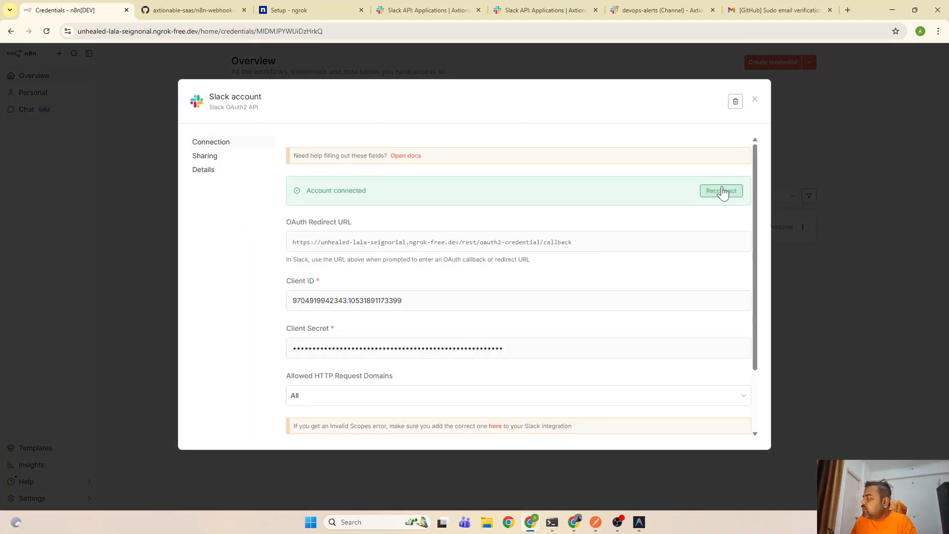
{"action": "left_click", "coordinate": [723, 192]}
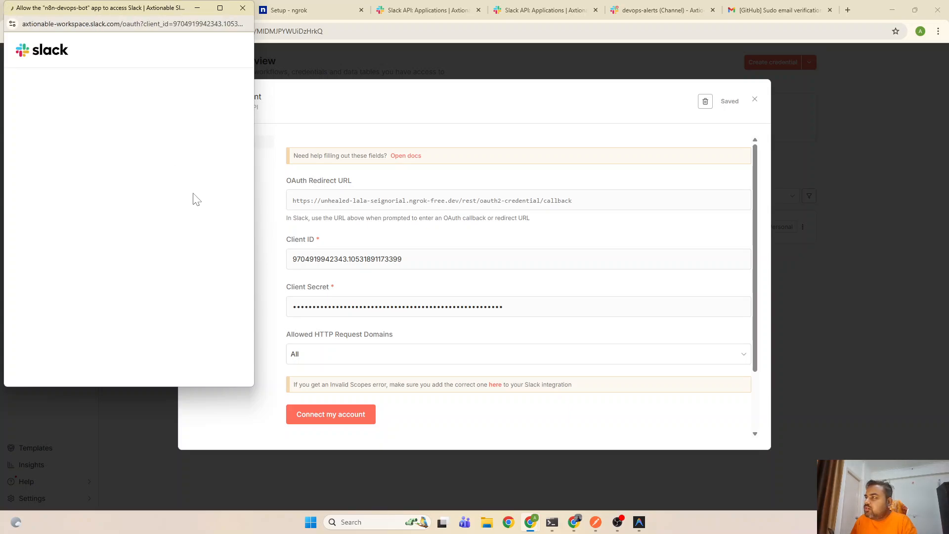
{"action": "scroll", "coordinate": [180, 237], "scroll_direction": "down", "scroll_amount": 3}
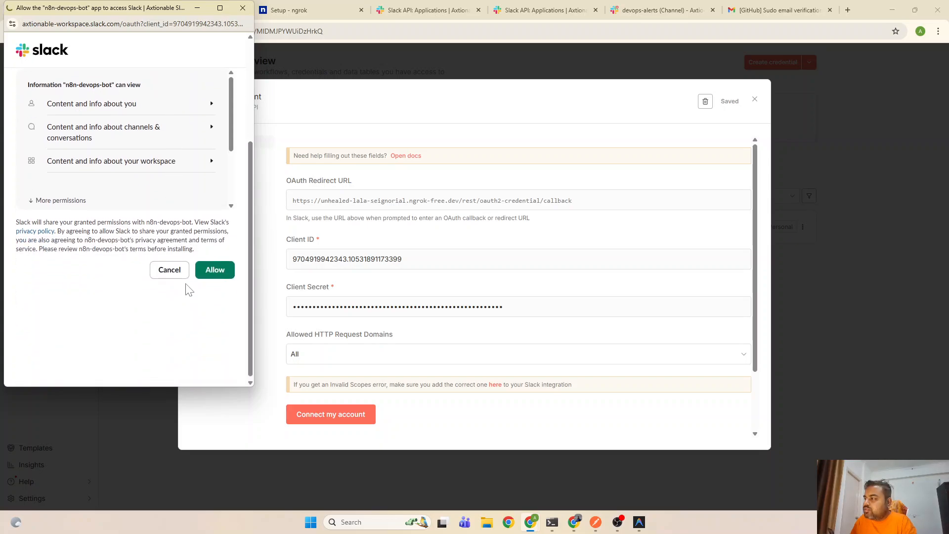
{"action": "left_click", "coordinate": [222, 271]}
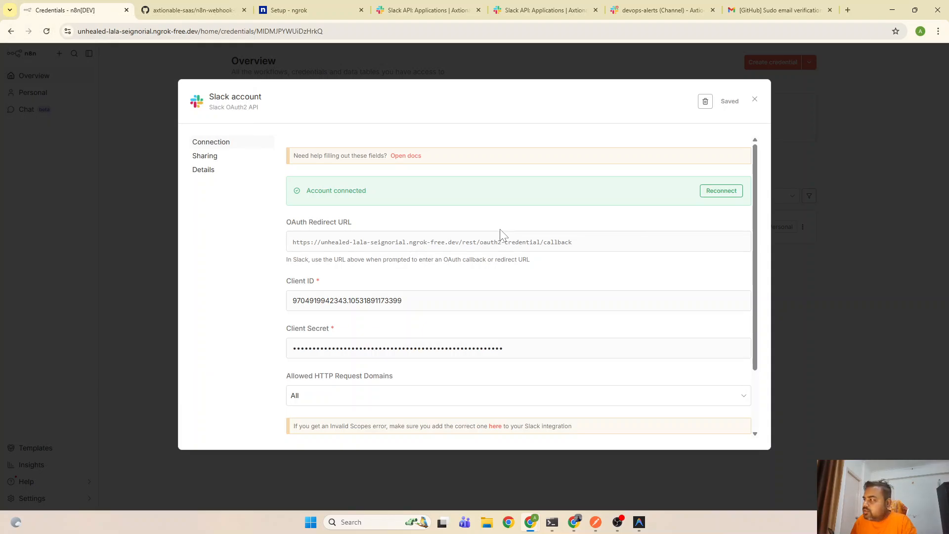
{"action": "left_click", "coordinate": [755, 100]}
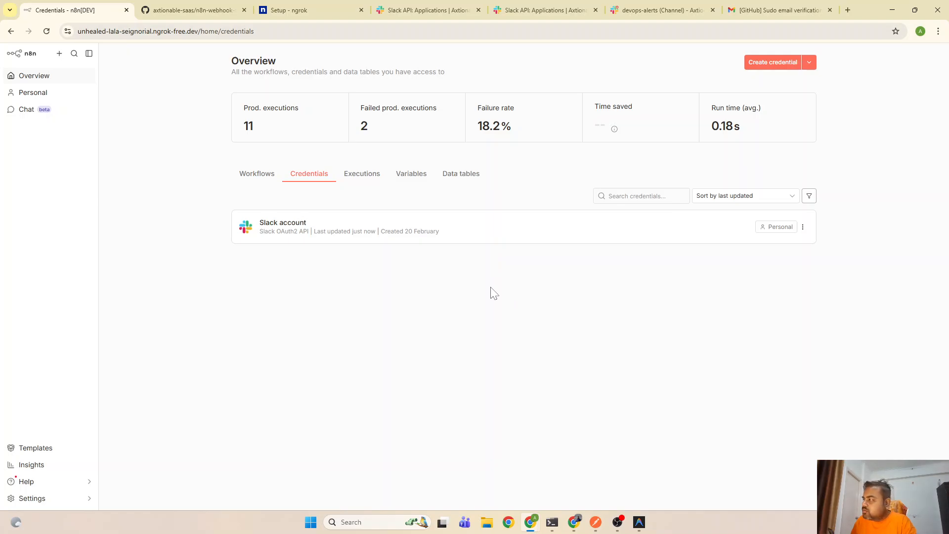
Open the Github to Slack - DevOps Automation workflow and inspect its Edit Fields and Send a message nodes
{"action": "left_click", "coordinate": [265, 176]}
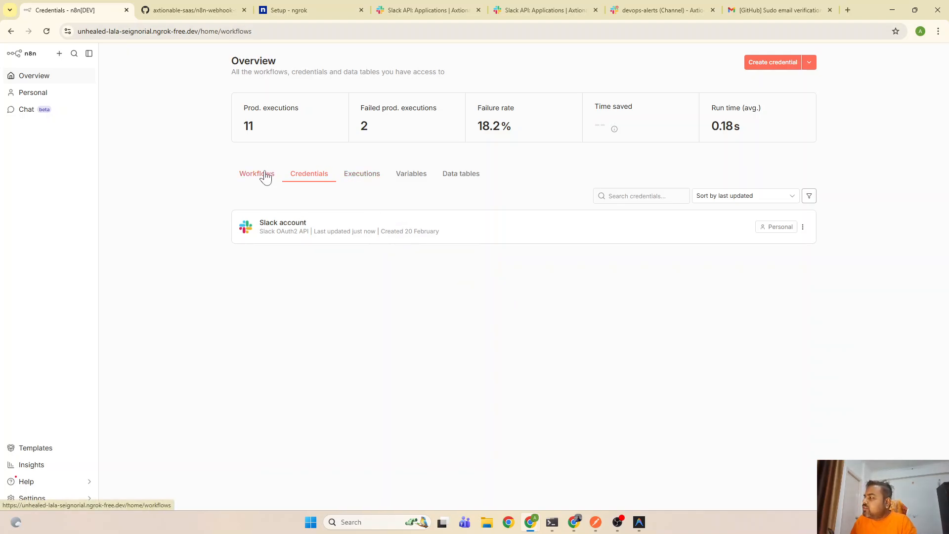
{"action": "left_click", "coordinate": [314, 234]}
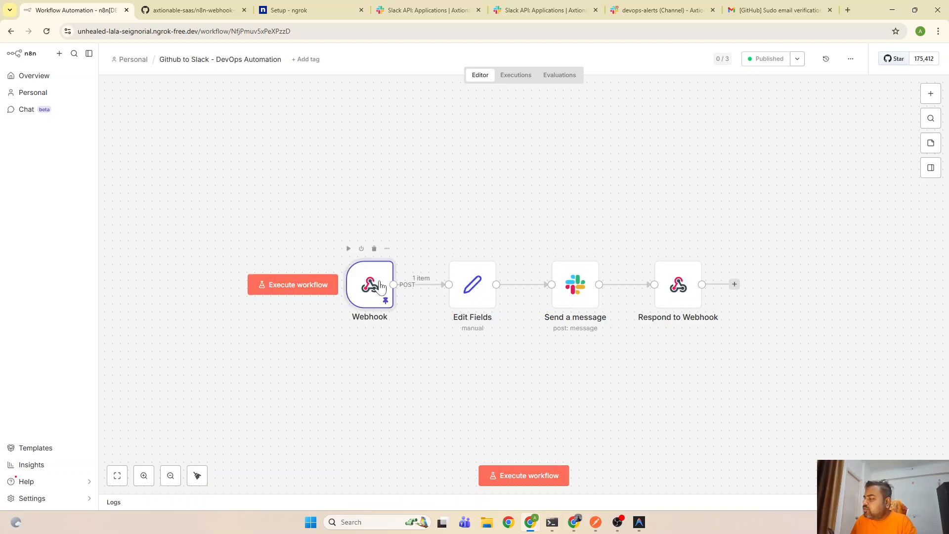
{"action": "double_click", "coordinate": [470, 294]}
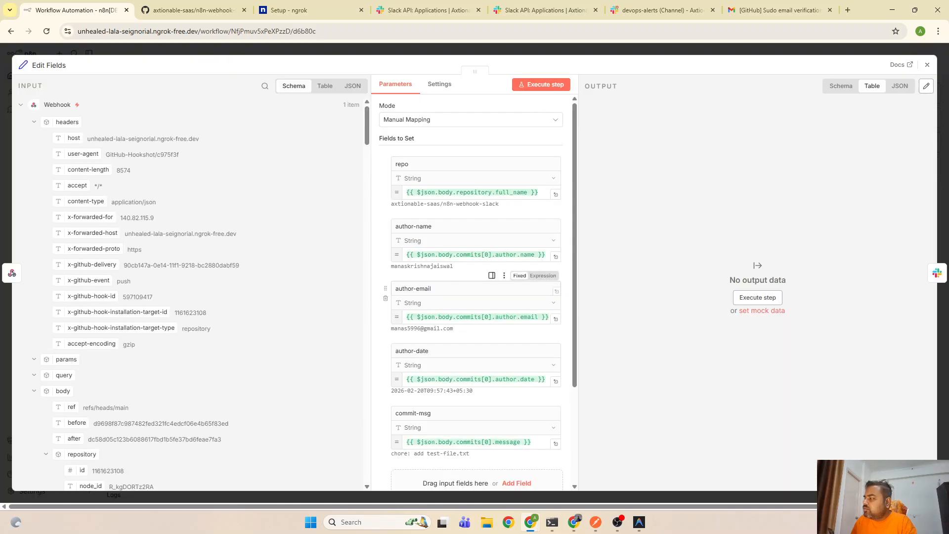
{"action": "scroll", "coordinate": [490, 320], "scroll_direction": "down", "scroll_amount": 2}
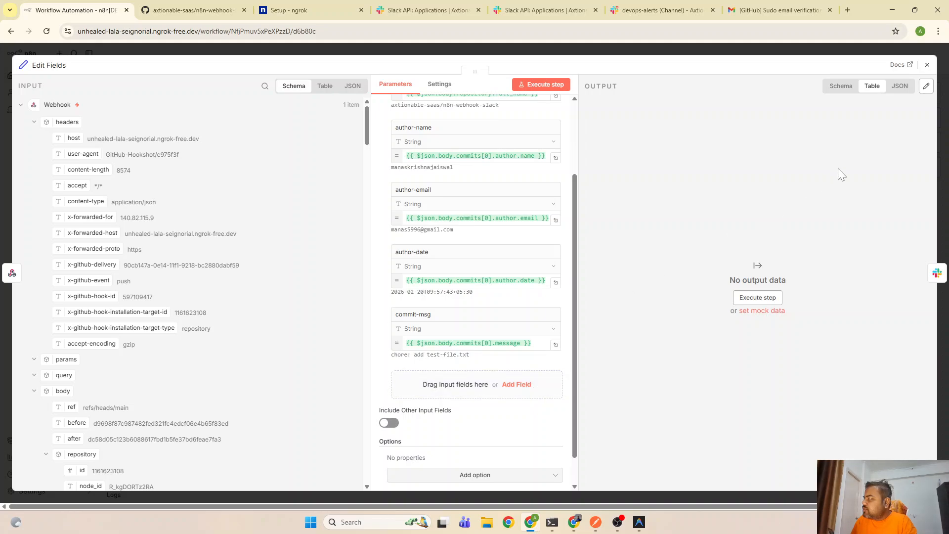
{"action": "left_click", "coordinate": [927, 64]}
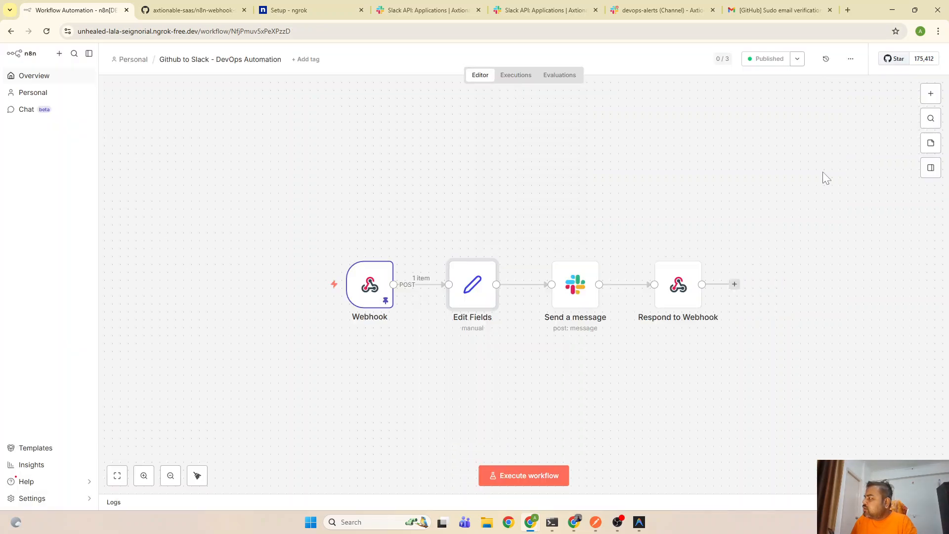
{"action": "double_click", "coordinate": [558, 296]}
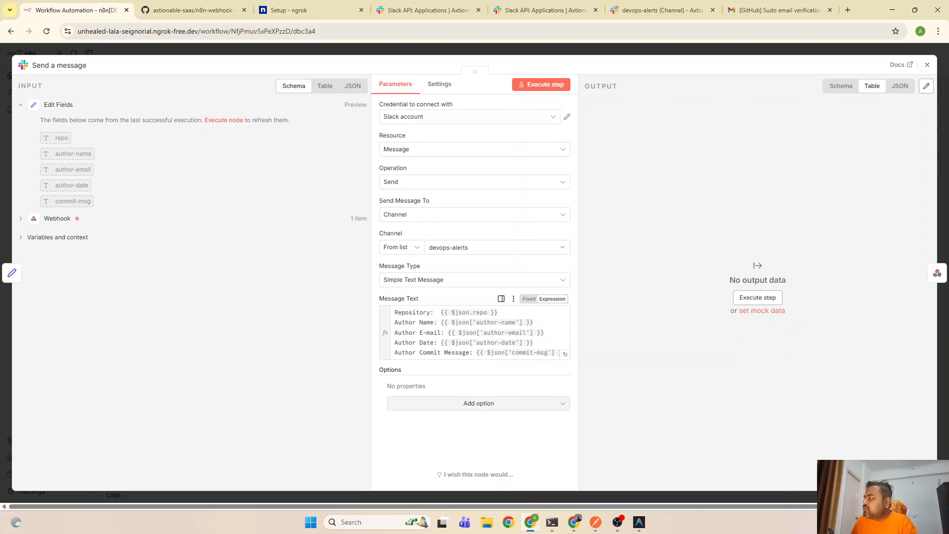
{"action": "left_click", "coordinate": [928, 65]}
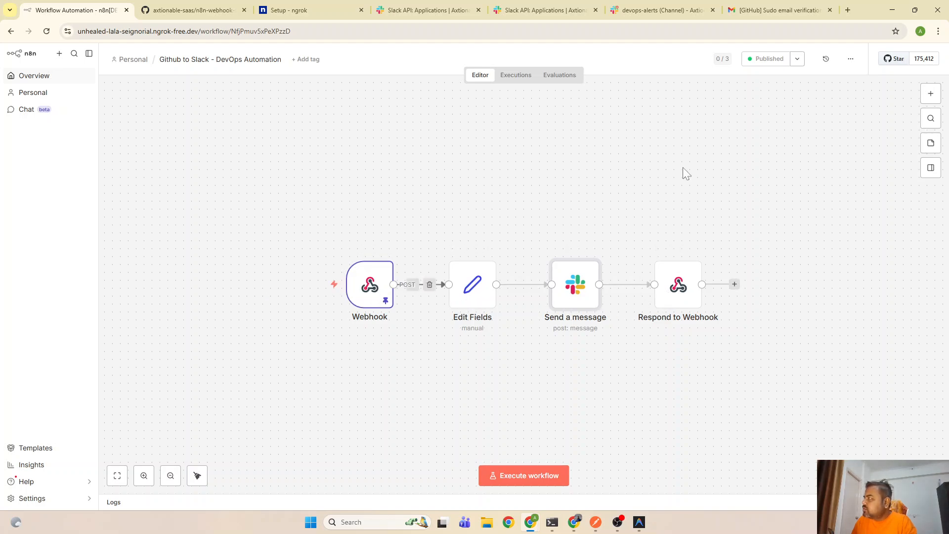
Review the latest commit notification's details in the devops-alerts Slack channel
{"action": "left_click", "coordinate": [650, 6]}
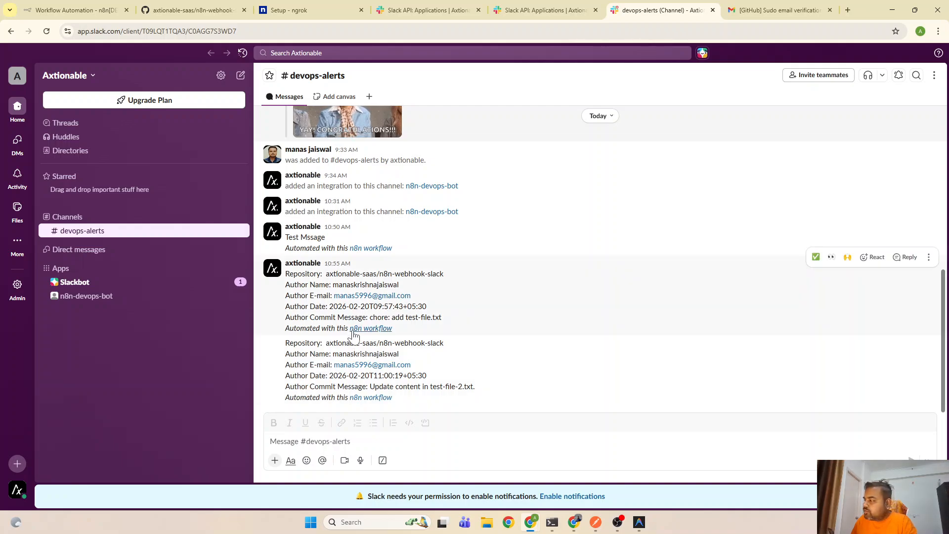
{"action": "left_click_drag", "start_coordinate": [287, 353], "coordinate": [382, 397]}
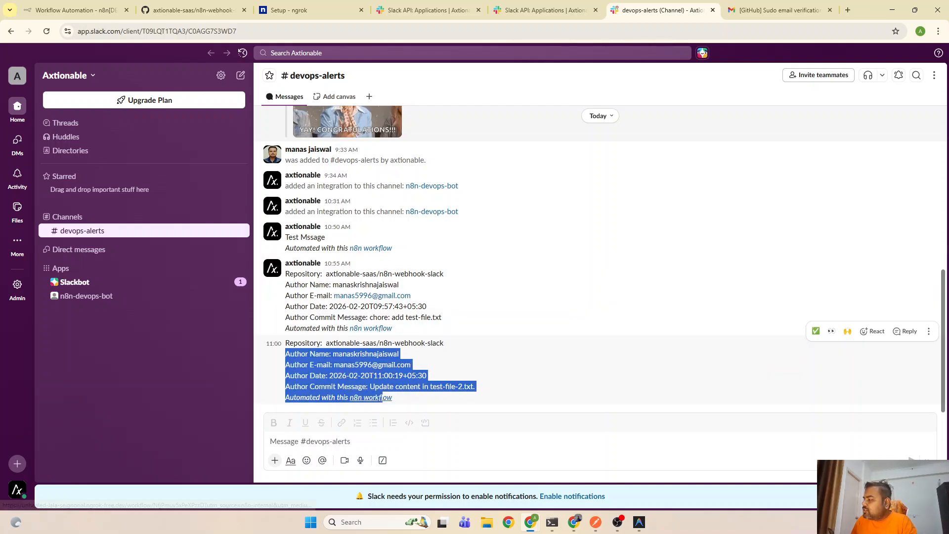
{"action": "left_click", "coordinate": [639, 522]}
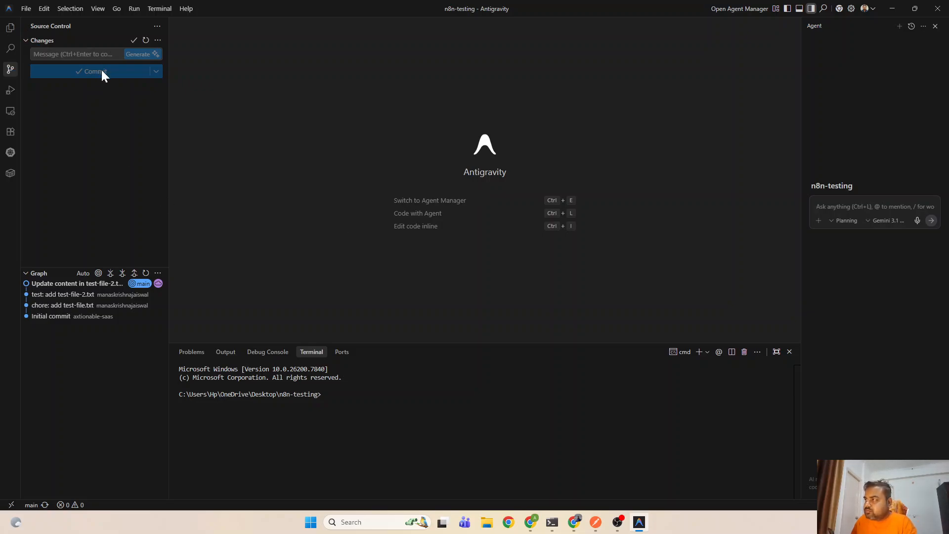
Create test-file3.txt inside n8n-webhook-slack with the text '3rd test file' and save it
{"action": "left_click", "coordinate": [10, 27]}
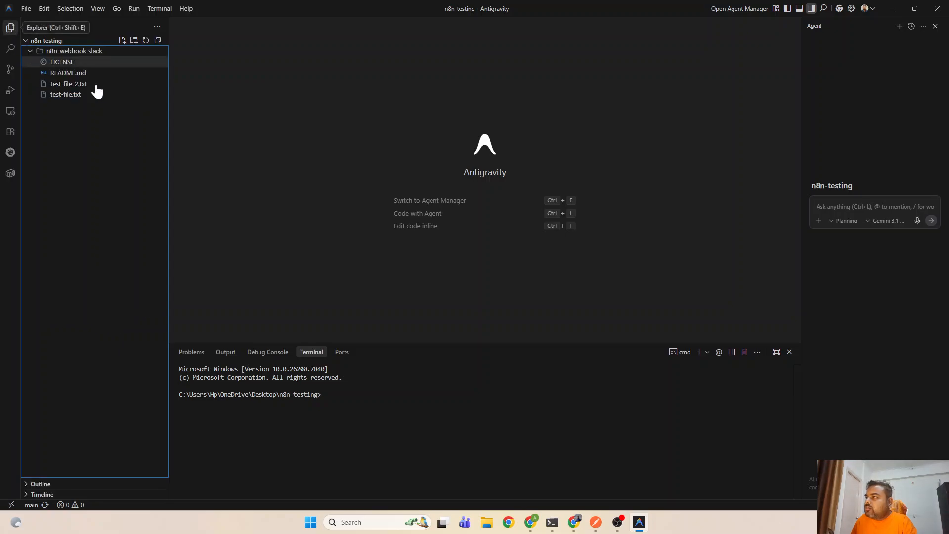
{"action": "left_click", "coordinate": [122, 40]}
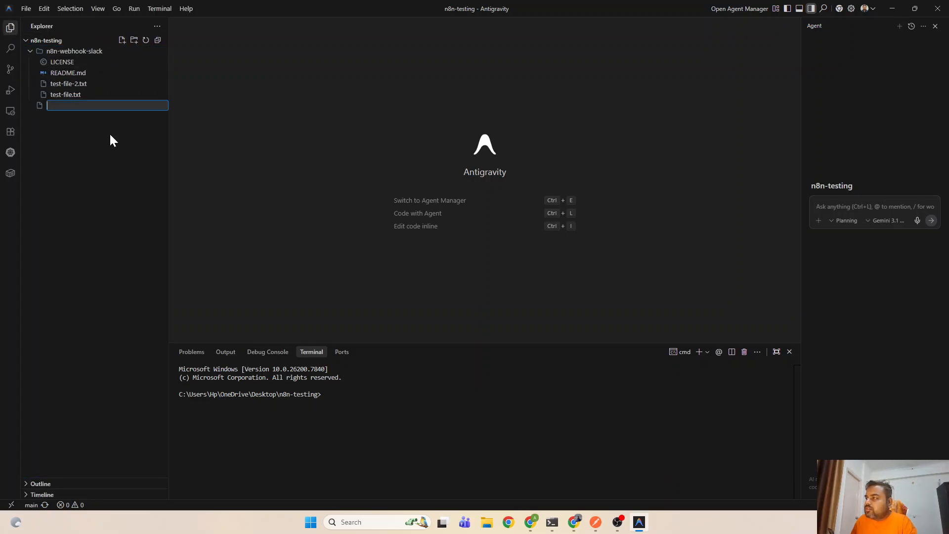
{"action": "type", "text": "test"}
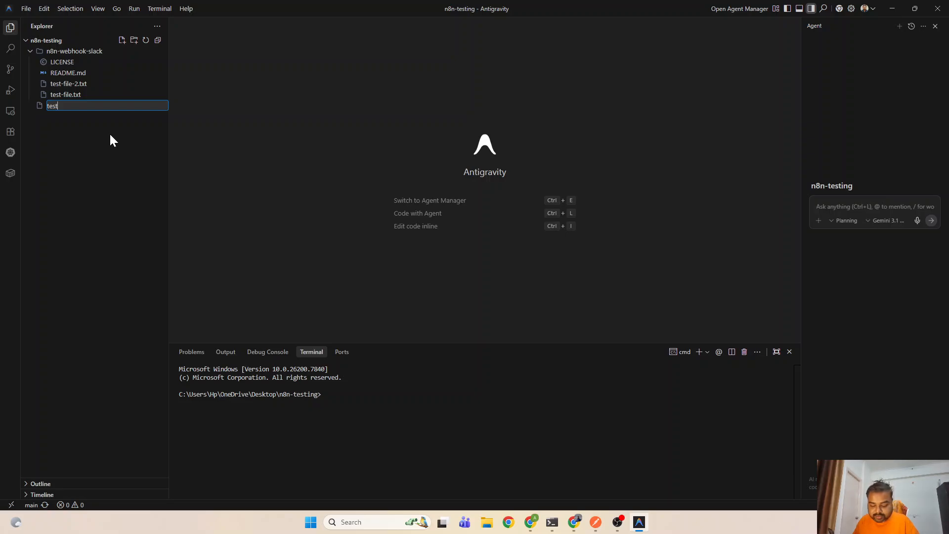
{"action": "type", "text": "-file"}
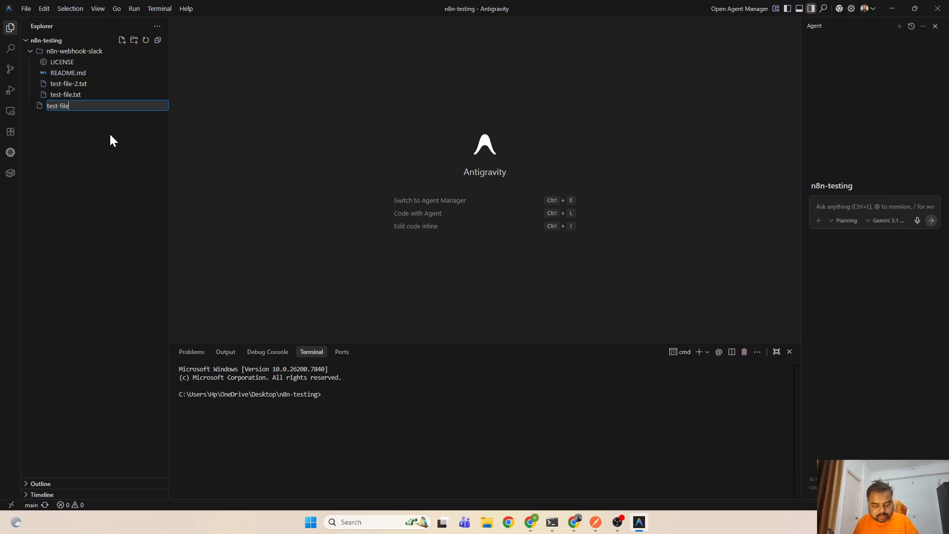
{"action": "type", "text": "3.txt"}
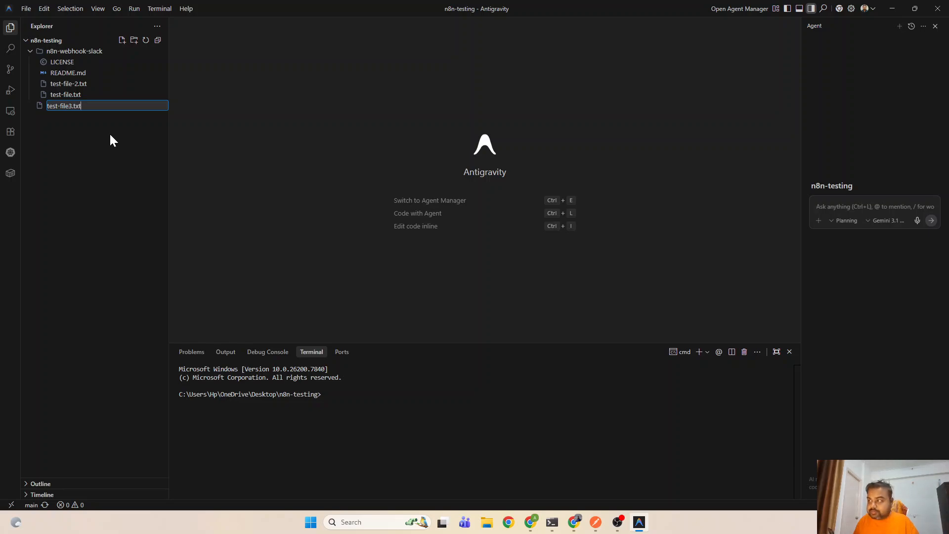
{"action": "key", "text": "Return"}
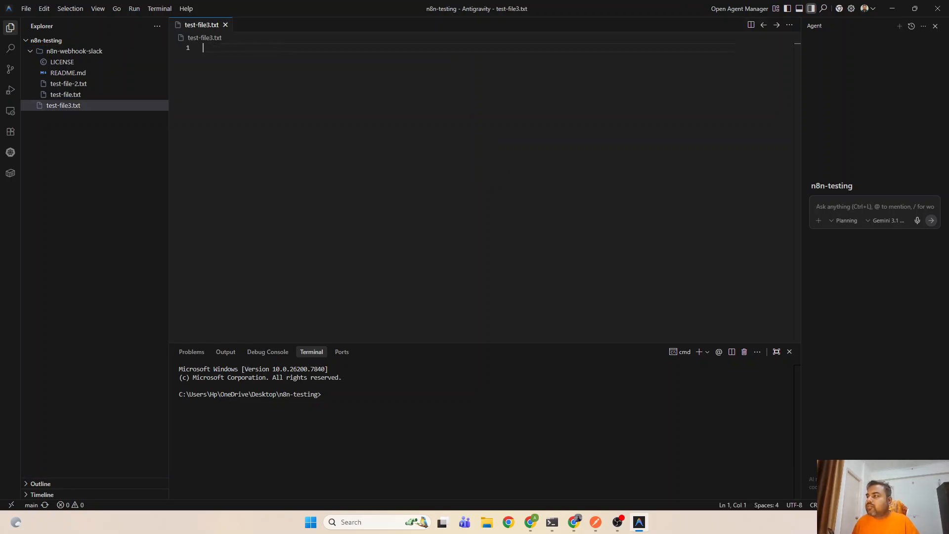
{"action": "left_click_drag", "start_coordinate": [86, 104], "coordinate": [87, 91]}
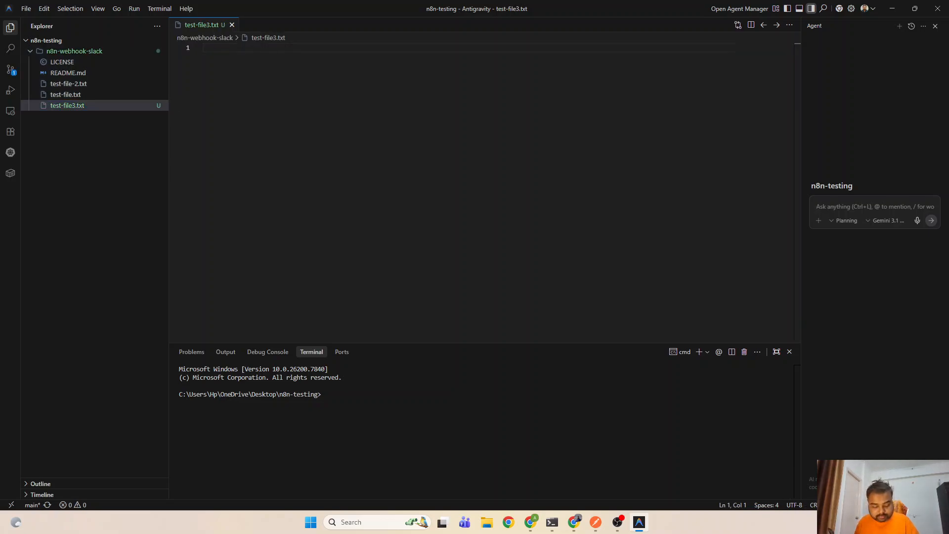
{"action": "type", "text": "3rd tes"}
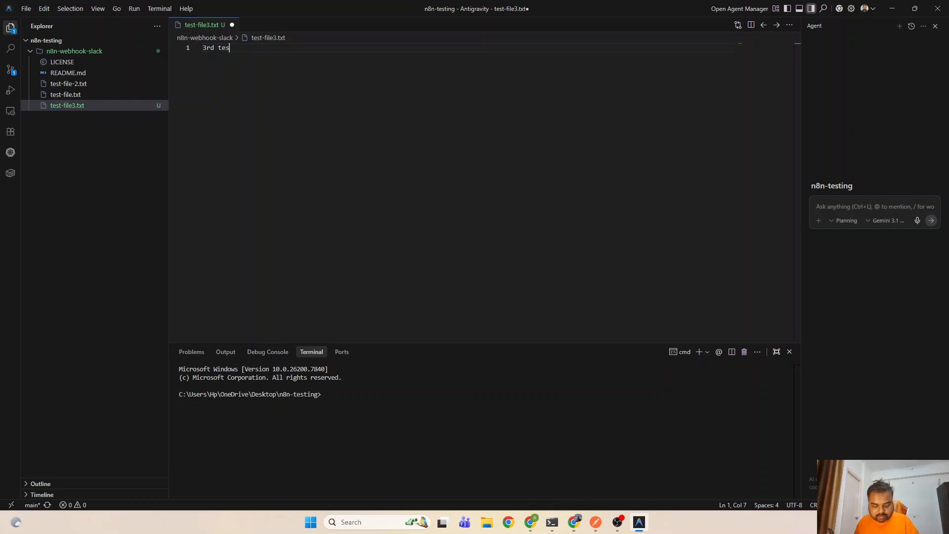
{"action": "type", "text": "t file"}
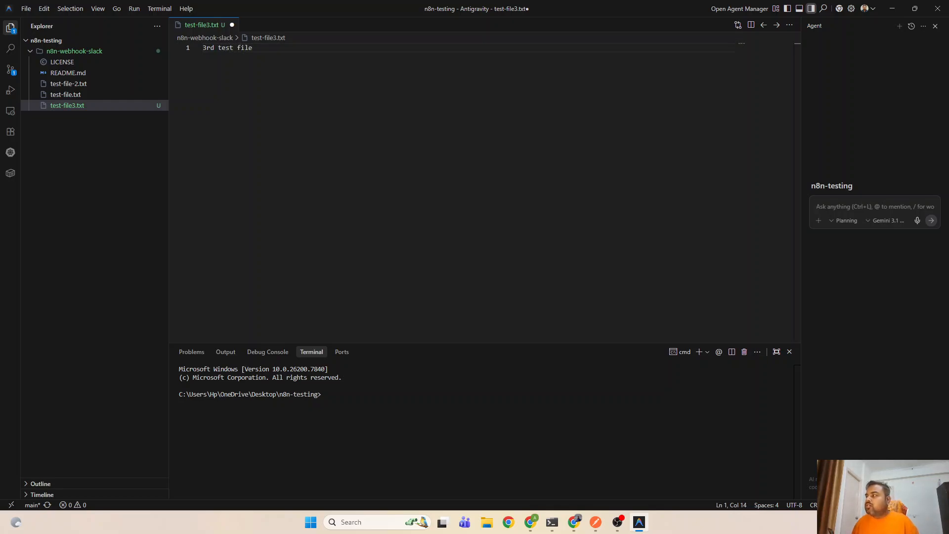
{"action": "key", "text": "ctrl+s"}
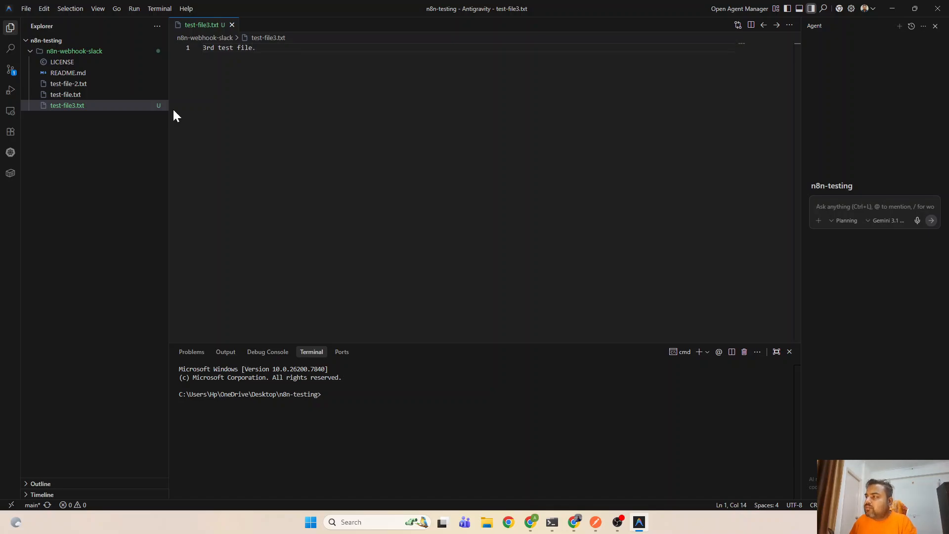
Commit test-file3.txt with the generated message 'test: Add 3rd test file.' and push it
{"action": "left_click", "coordinate": [9, 72]}
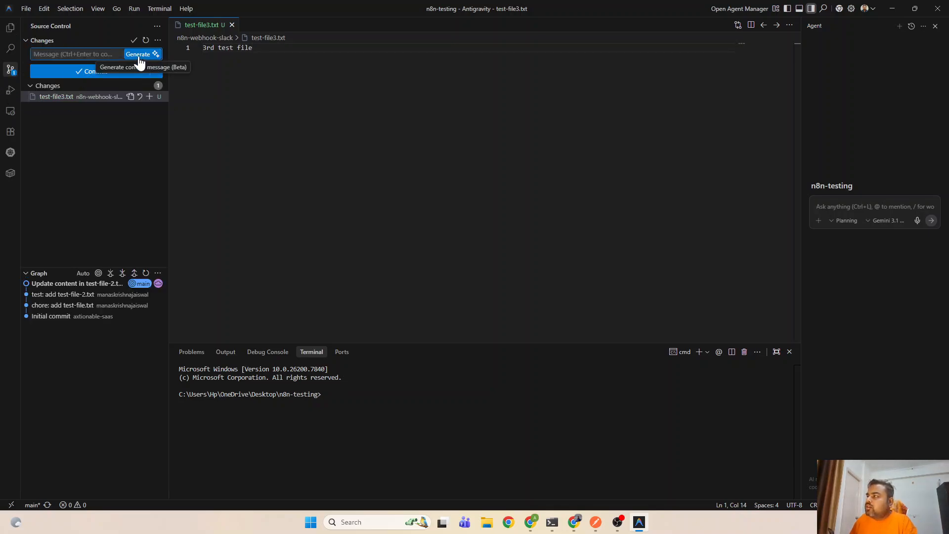
{"action": "left_click", "coordinate": [139, 57]}
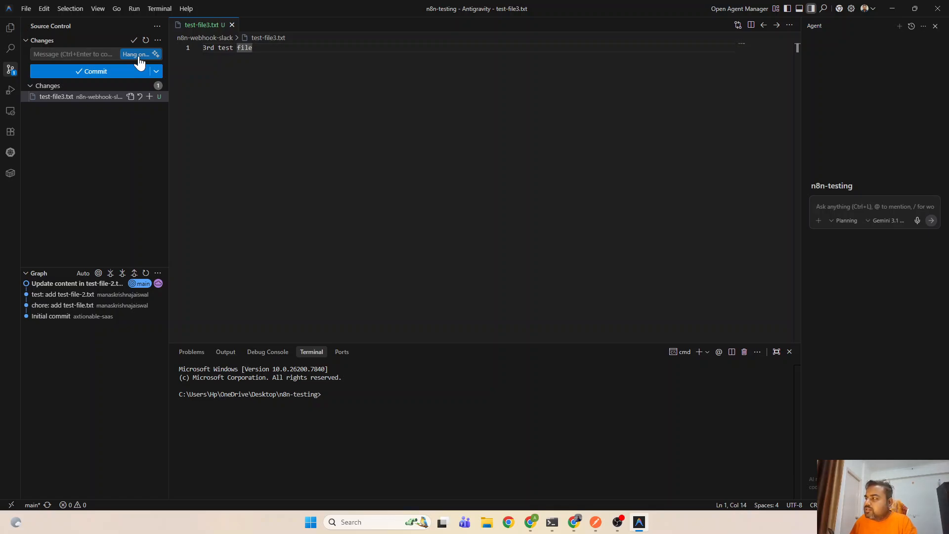
{"action": "left_click", "coordinate": [157, 72]}
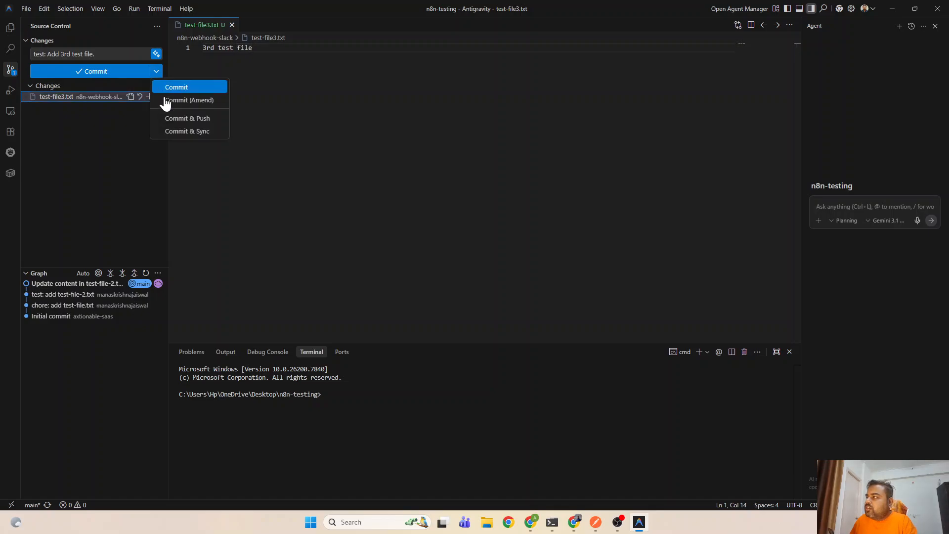
{"action": "left_click", "coordinate": [194, 118]}
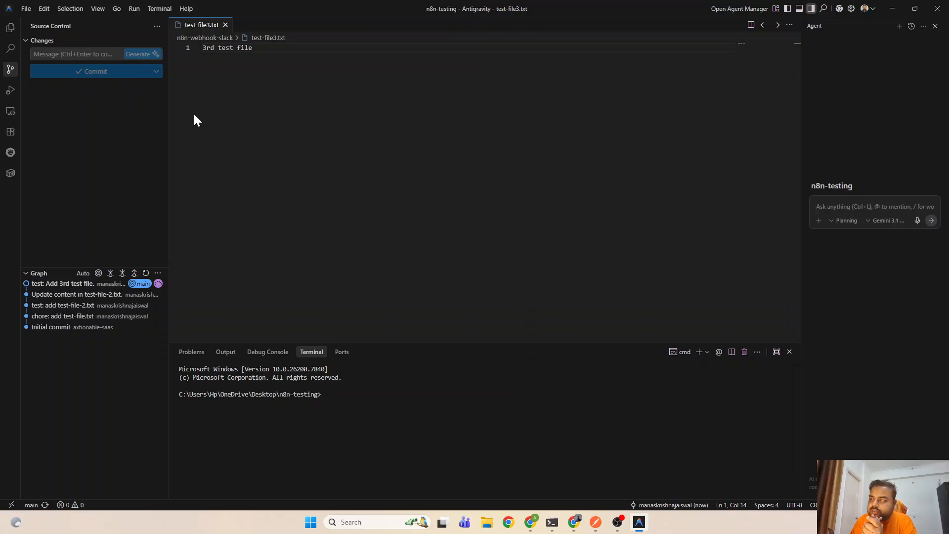
Confirm #devops-alerts shows the n8n alert for the 'test: Add 3rd test file.' commit
{"action": "left_click", "coordinate": [892, 8]}
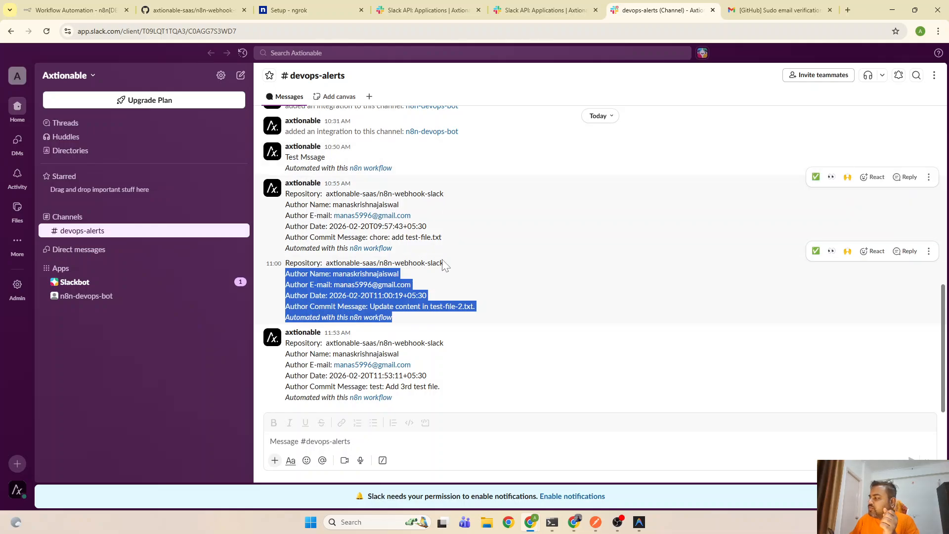
{"action": "left_click_drag", "start_coordinate": [350, 333], "coordinate": [284, 340]}
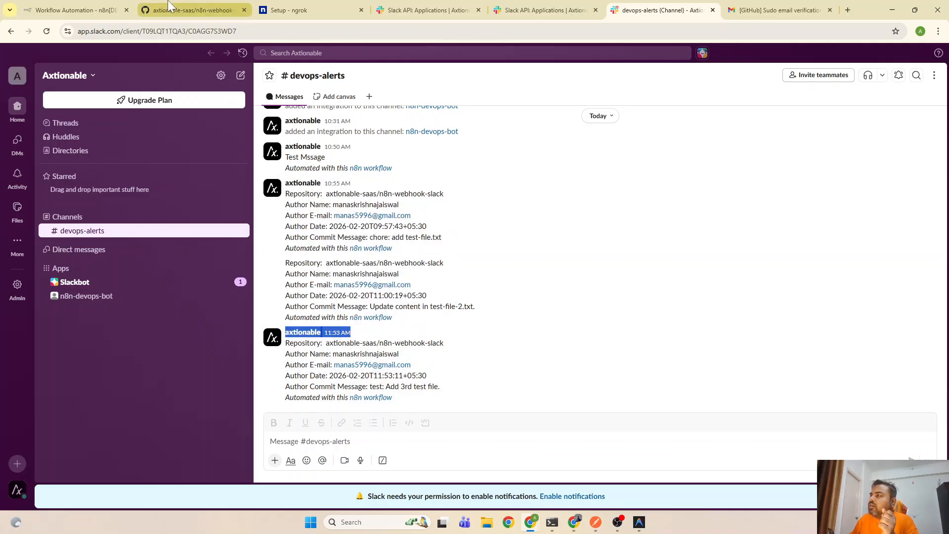
{"action": "left_click", "coordinate": [77, 10]}
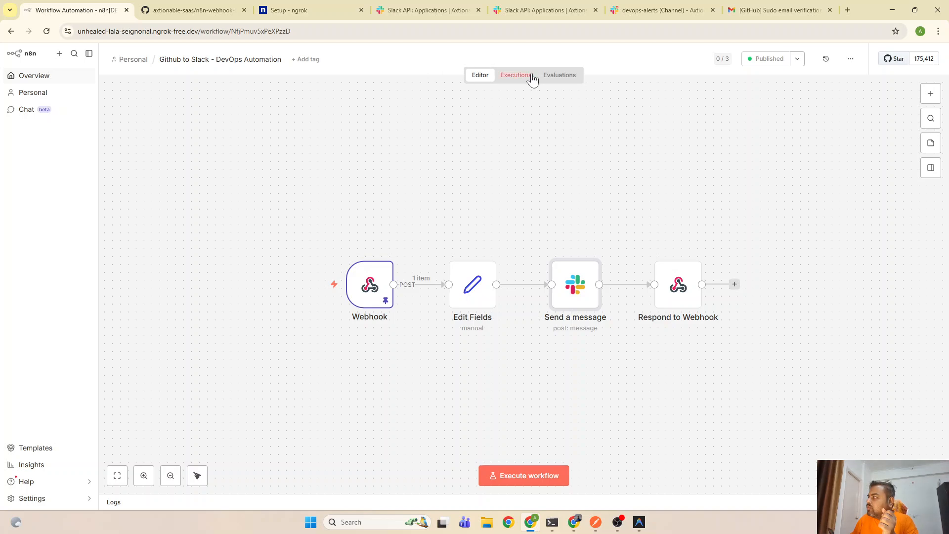
{"action": "left_click", "coordinate": [515, 75]}
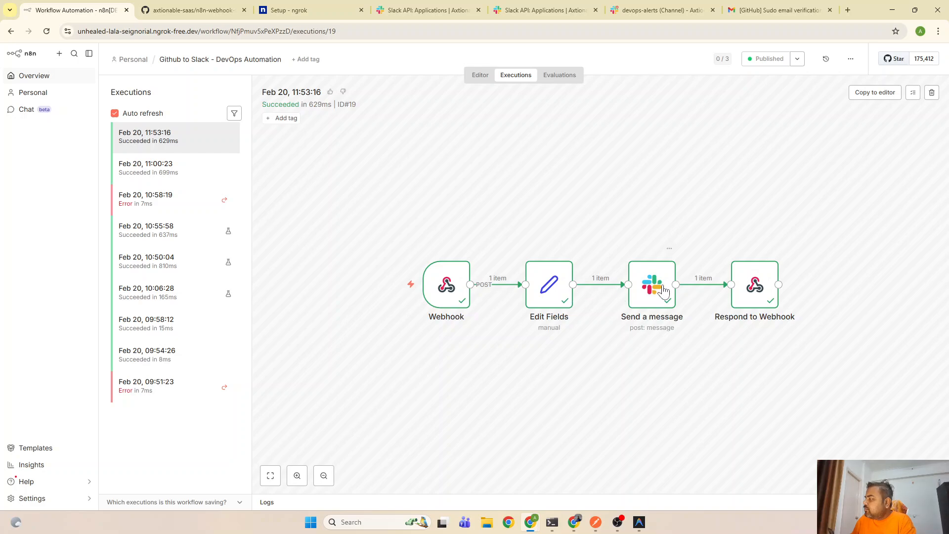
{"action": "double_click", "coordinate": [649, 293]}
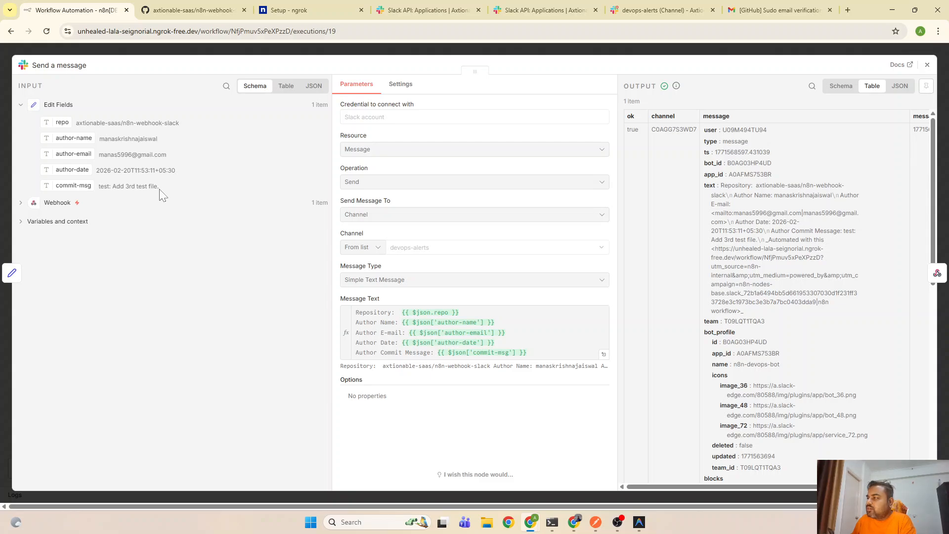
{"action": "left_click_drag", "start_coordinate": [159, 187], "coordinate": [98, 192]}
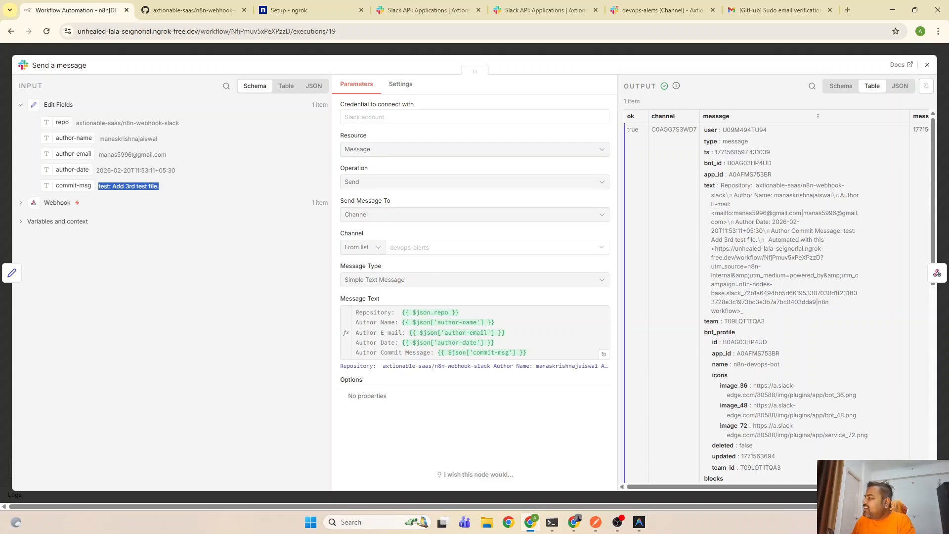
{"action": "scroll", "coordinate": [796, 224], "scroll_direction": "down", "scroll_amount": 1}
{"action": "scroll", "coordinate": [806, 303], "scroll_direction": "down", "scroll_amount": 10}
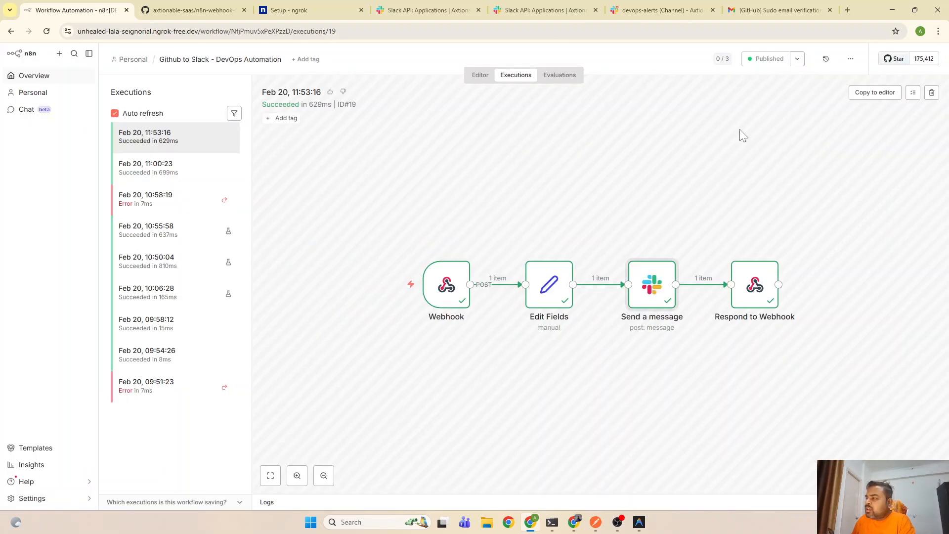
{"action": "left_click", "coordinate": [928, 65]}
{"action": "left_click", "coordinate": [480, 75]}
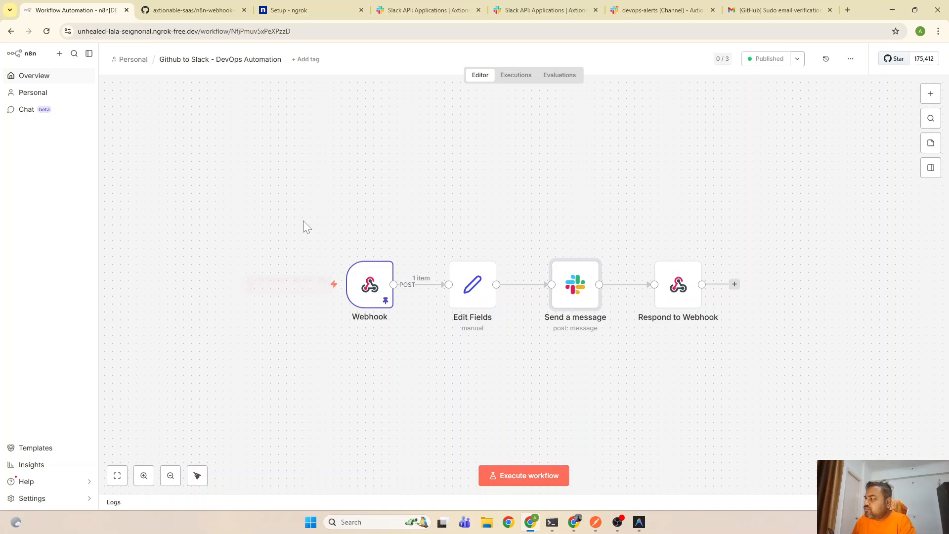
{"action": "mouse_move", "coordinate": [334, 265]}
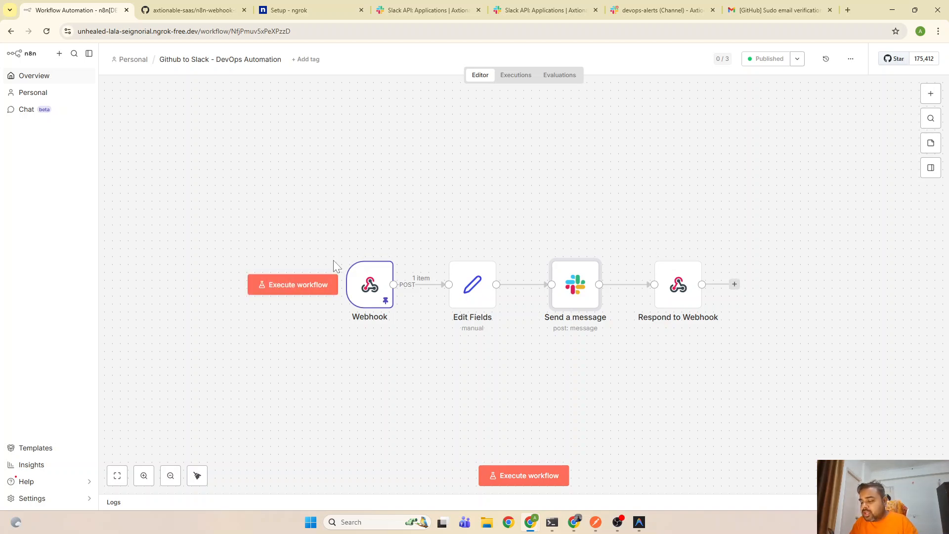